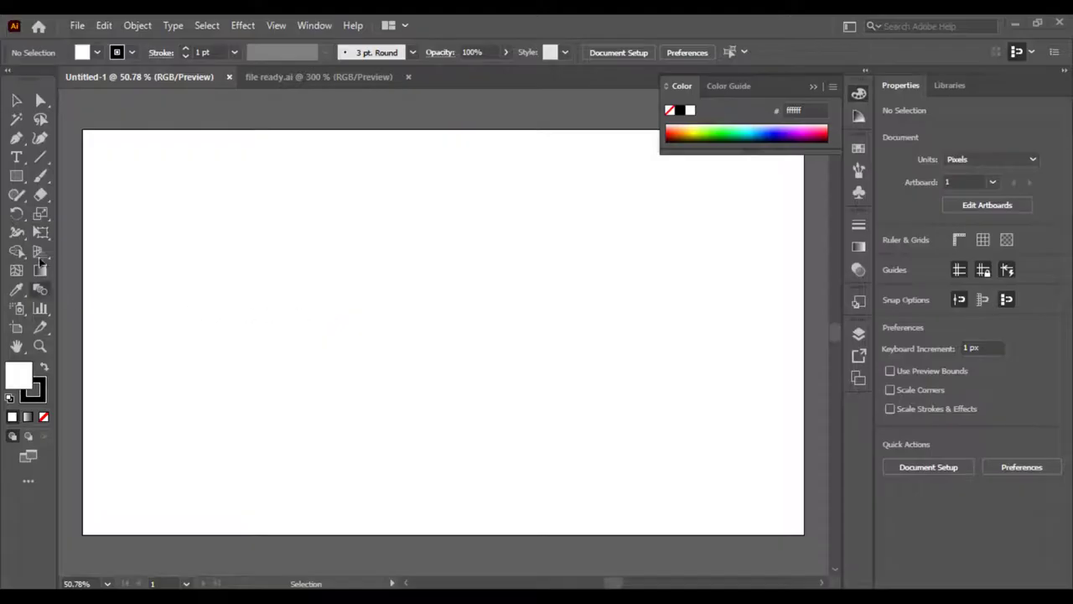
Shift-drag a large circle with the Ellipse Tool on the artboard
{"action": "right_click", "coordinate": [24, 180]}
{"action": "left_click", "coordinate": [79, 213]}
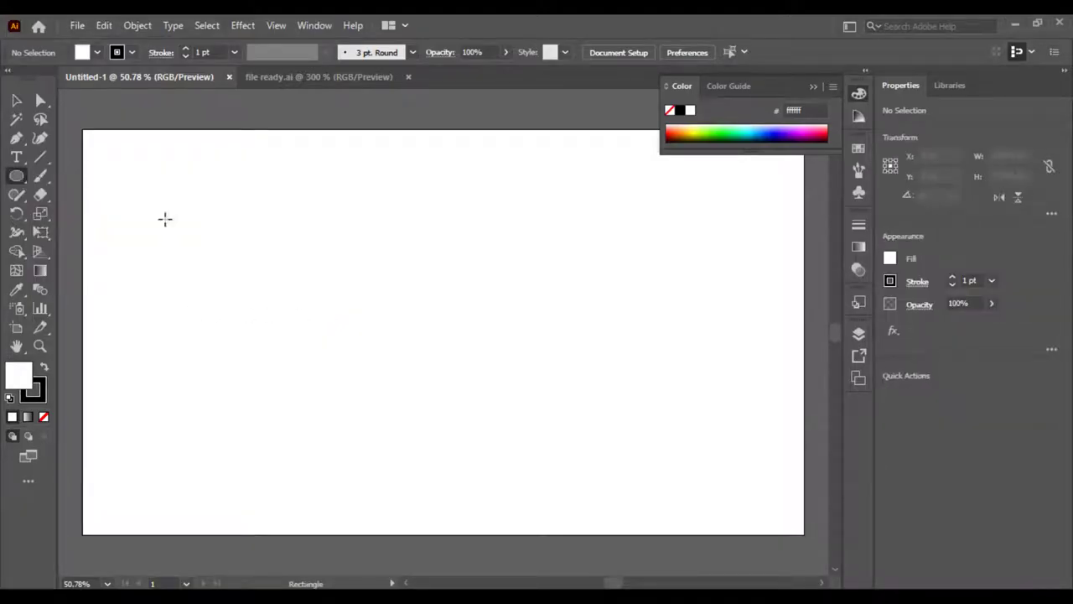
{"action": "left_click_drag", "start_coordinate": [291, 218], "coordinate": [527, 454]}
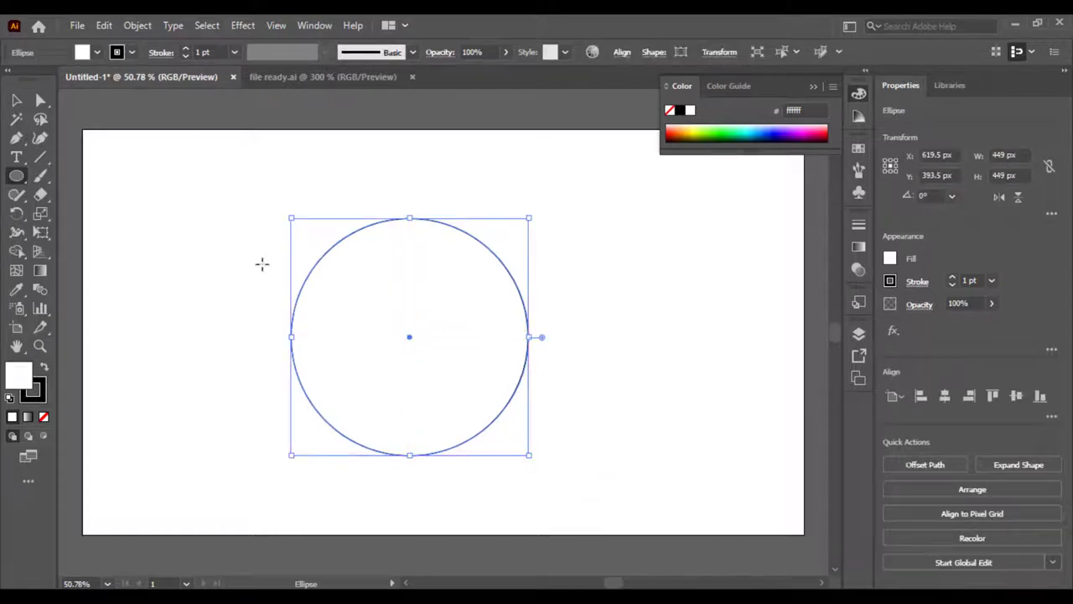
Give the circle no stroke and a black fill, and confirm its 449 × 449 px size
{"action": "left_click", "coordinate": [47, 416]}
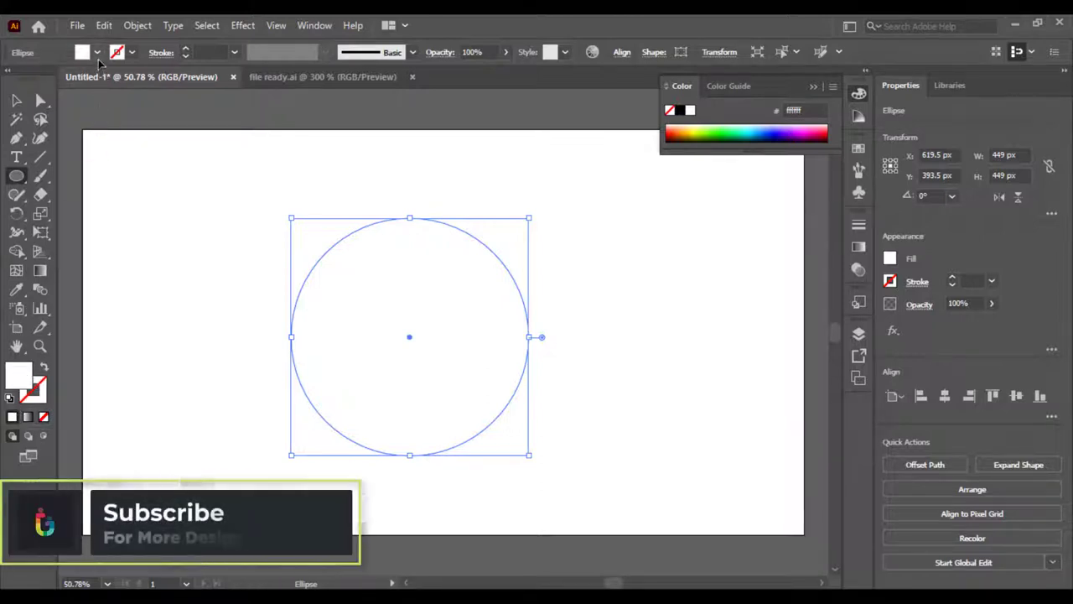
{"action": "left_click", "coordinate": [81, 52]}
{"action": "left_click", "coordinate": [44, 80]}
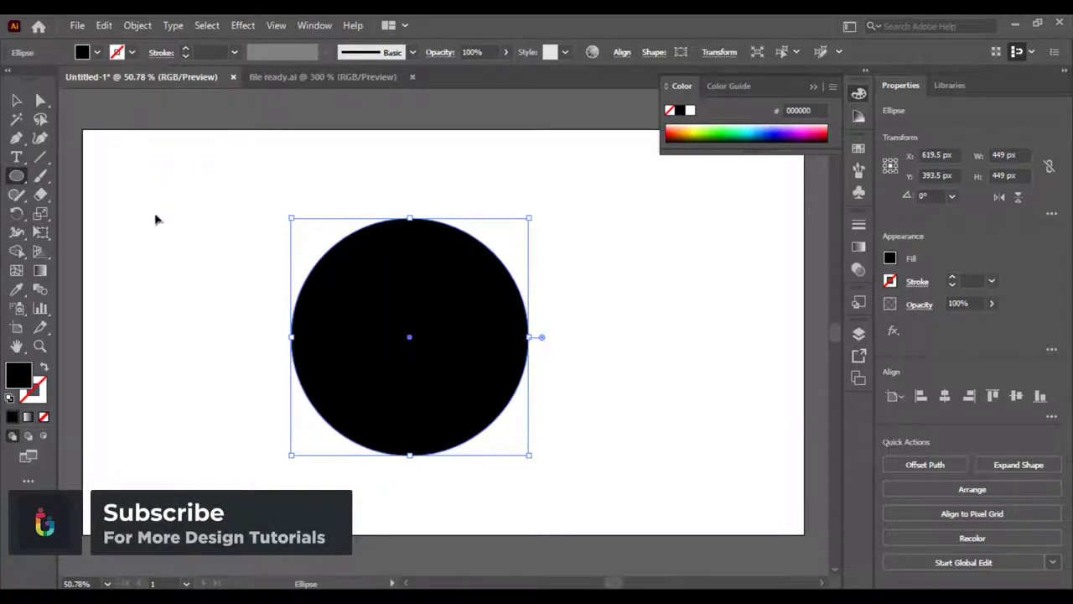
{"action": "left_click", "coordinate": [156, 225]}
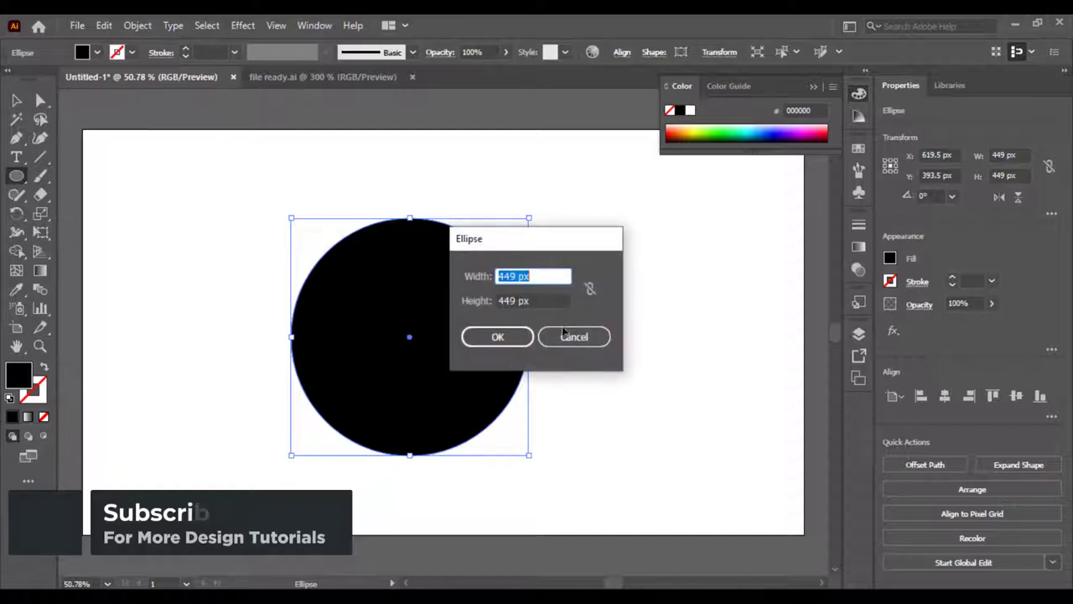
{"action": "left_click", "coordinate": [565, 335]}
{"action": "left_click", "coordinate": [41, 157]}
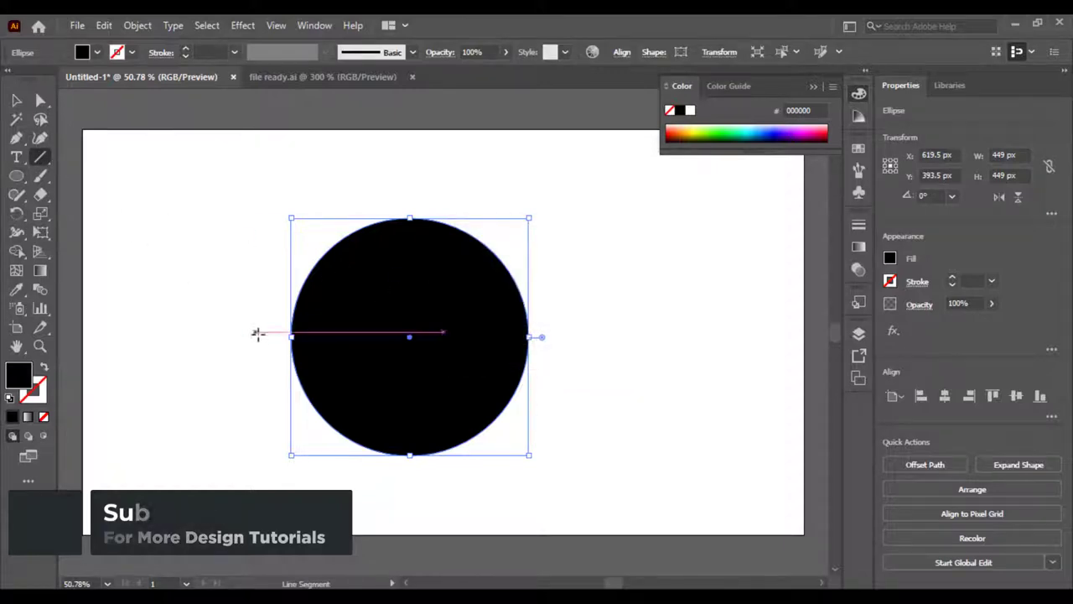
Draw a horizontal line through the circle's centre and select both objects
{"action": "mouse_move", "coordinate": [258, 336]}
{"action": "left_mouse_down"}
{"action": "mouse_move", "coordinate": [588, 345]}
{"action": "mouse_move", "coordinate": [552, 336]}
{"action": "left_mouse_up"}
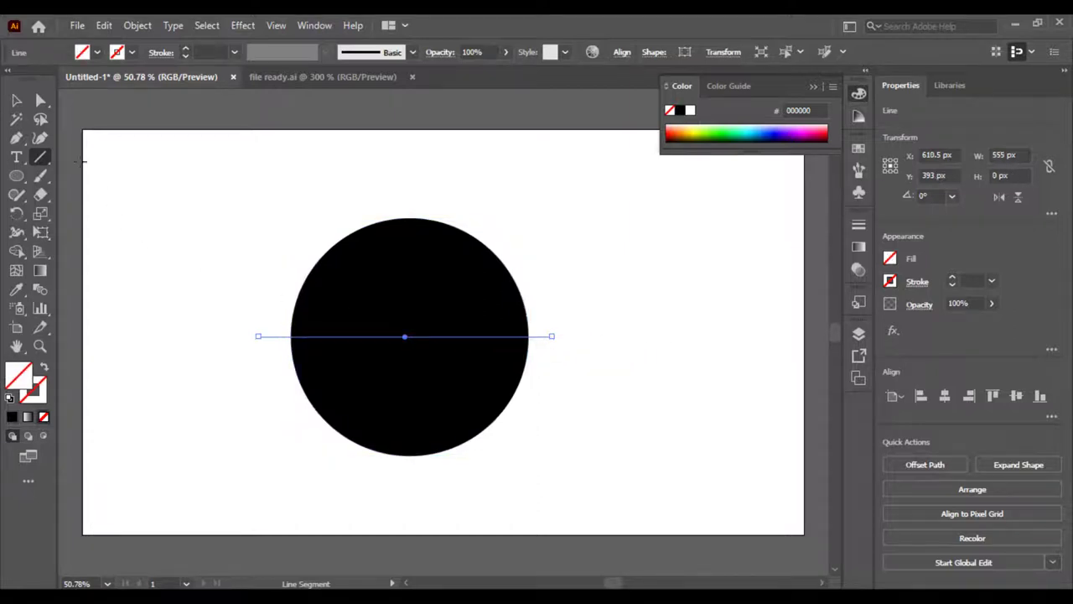
{"action": "left_click", "coordinate": [15, 100]}
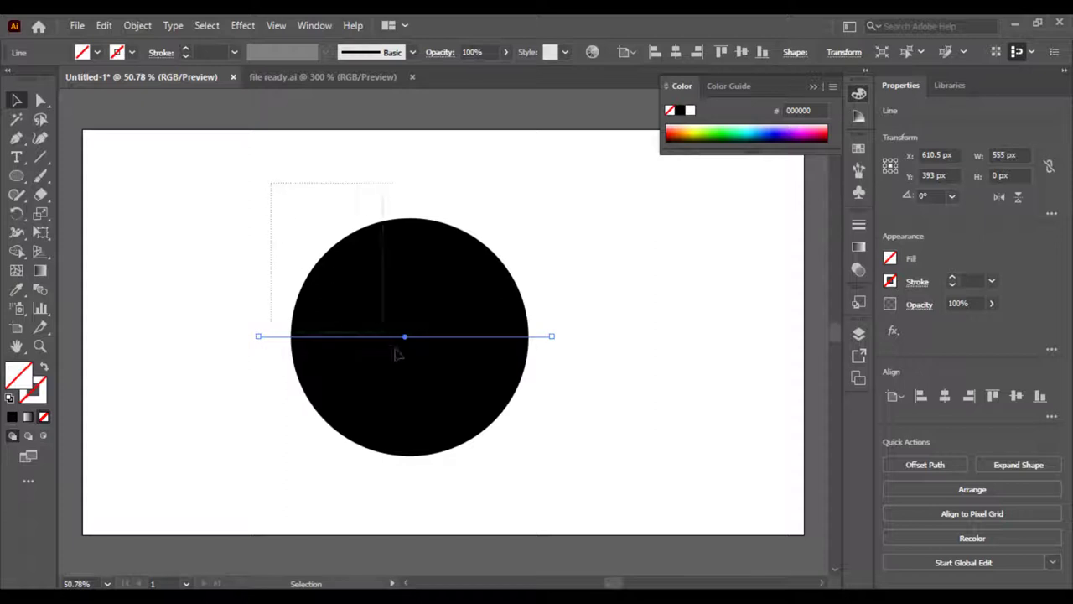
{"action": "left_click_drag", "start_coordinate": [397, 354], "coordinate": [546, 483]}
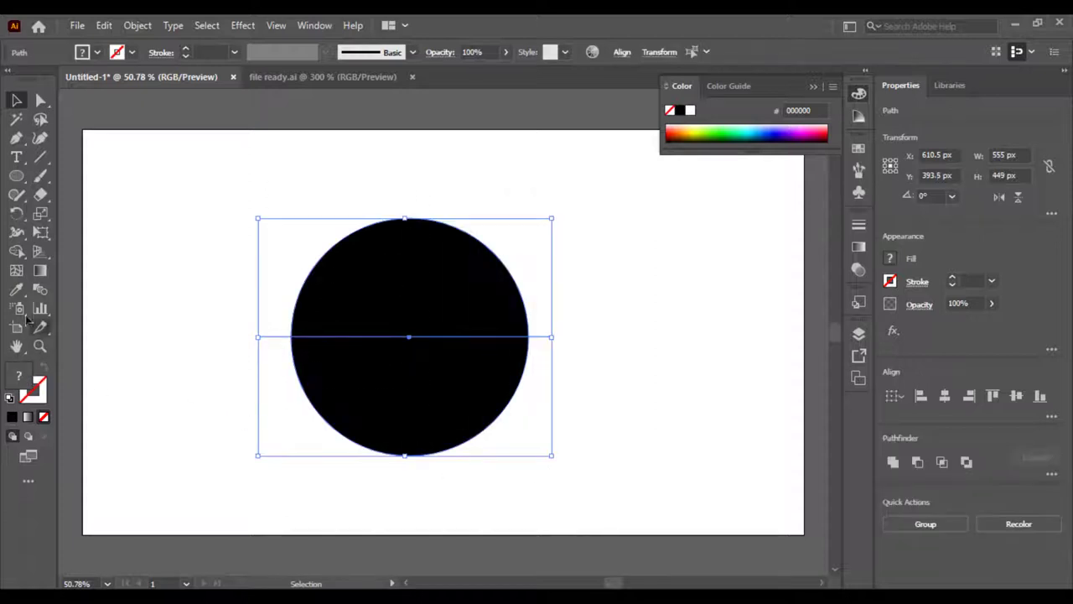
Delete the circle's top half with the Shape Builder, leaving the bottom semicircle
{"action": "left_click", "coordinate": [15, 251]}
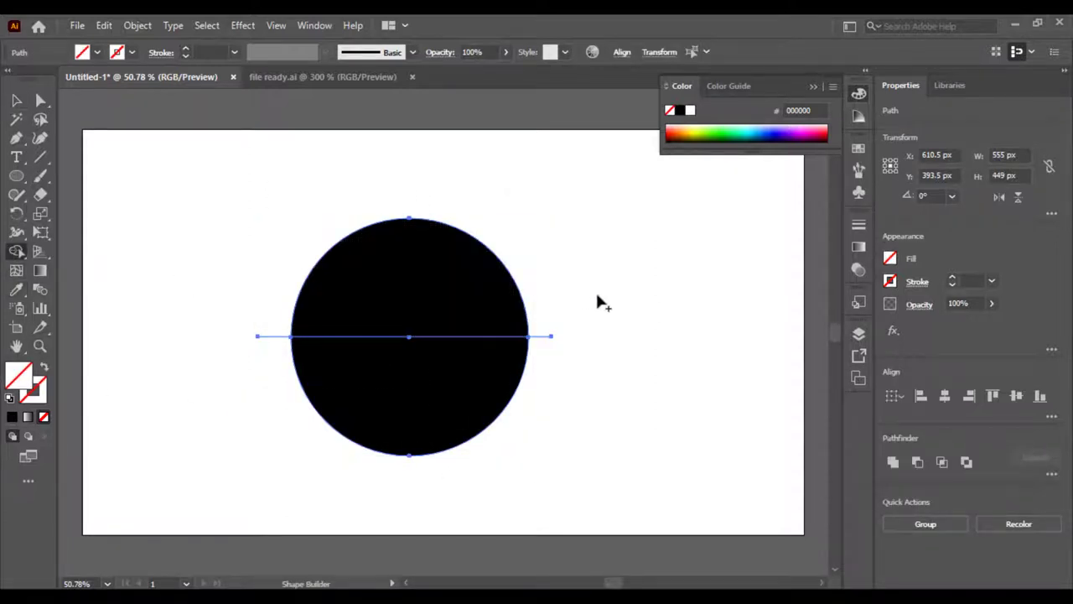
{"action": "left_click_drag", "start_coordinate": [616, 304], "coordinate": [466, 311]}
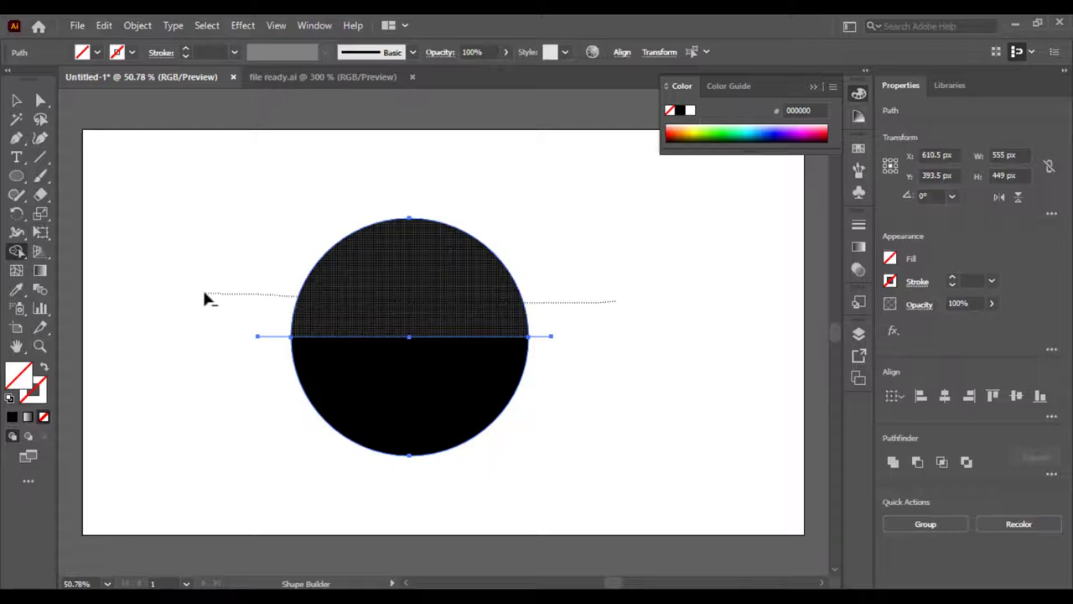
{"action": "left_click_drag", "start_coordinate": [204, 299], "coordinate": [117, 191]}
{"action": "left_click", "coordinate": [16, 118]}
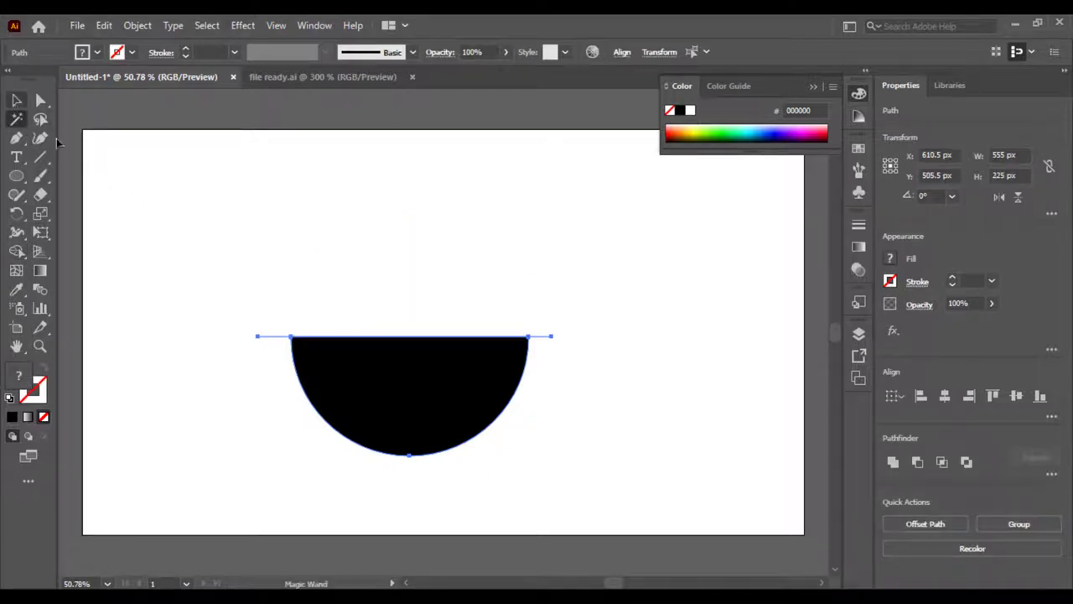
{"action": "left_click", "coordinate": [264, 311]}
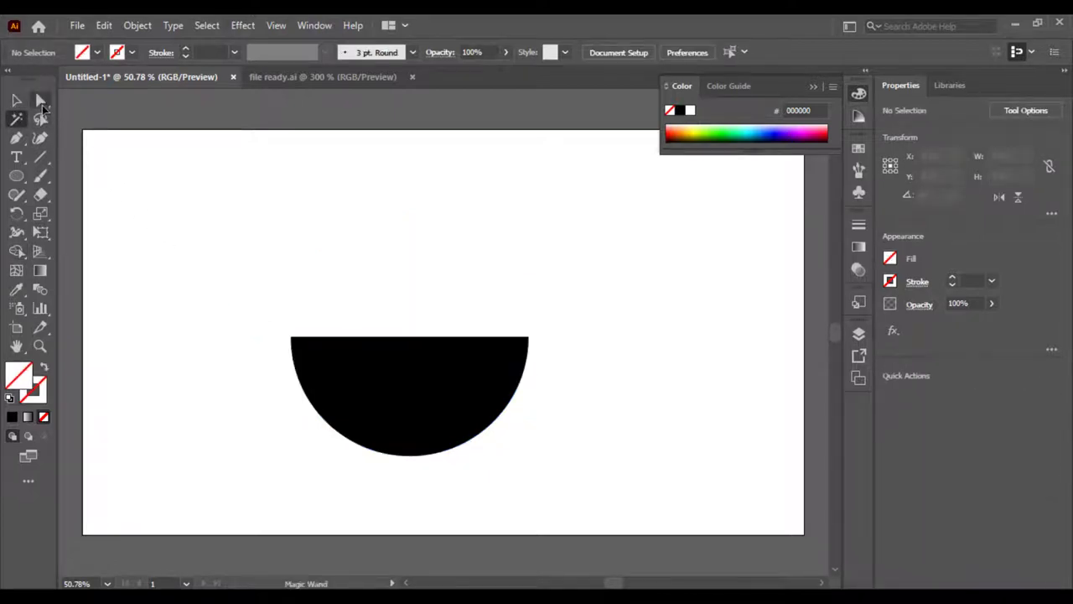
Delete the leftover horizontal line
{"action": "left_click", "coordinate": [41, 100]}
{"action": "left_click", "coordinate": [16, 99]}
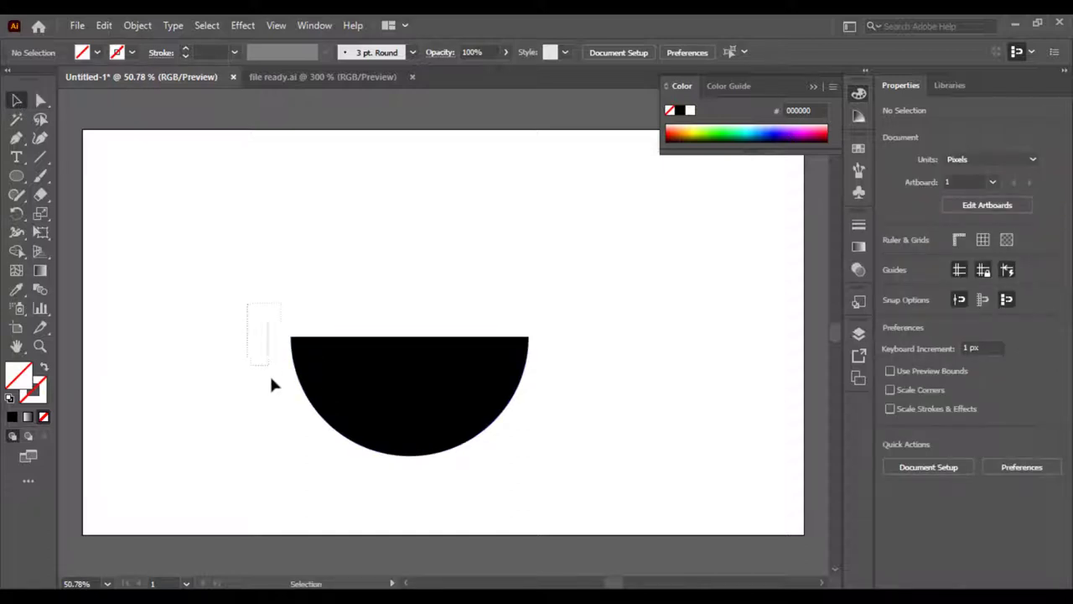
{"action": "left_click_drag", "start_coordinate": [271, 384], "coordinate": [284, 392]}
{"action": "left_click_drag", "start_coordinate": [278, 343], "coordinate": [261, 278]}
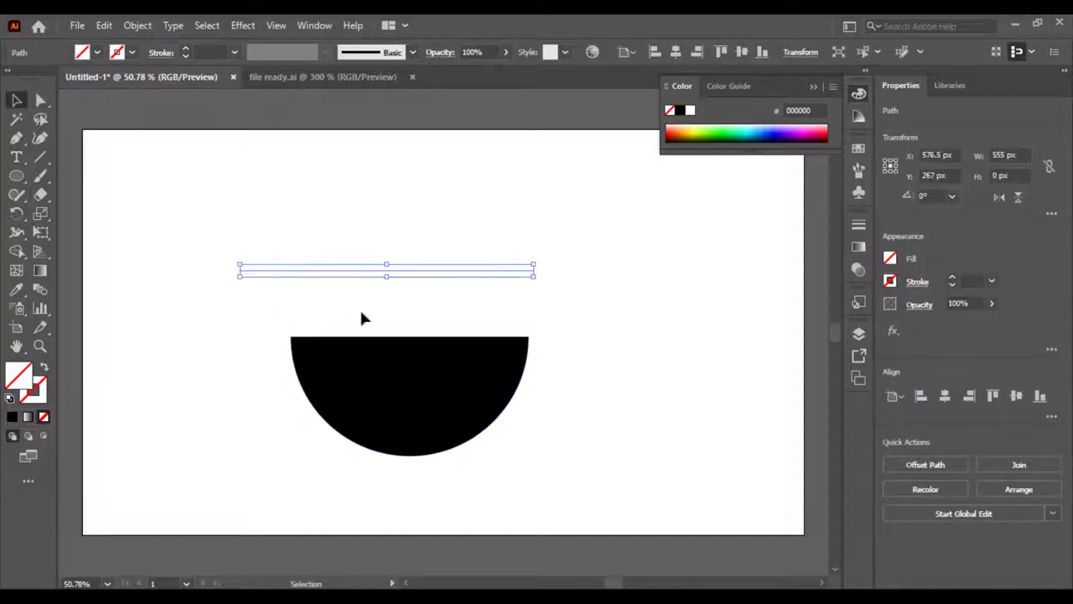
{"action": "key", "text": "Delete"}
Stretch the semicircle's top edge up to about 449 × 261 px for a deeper bowl
{"action": "left_click", "coordinate": [412, 355]}
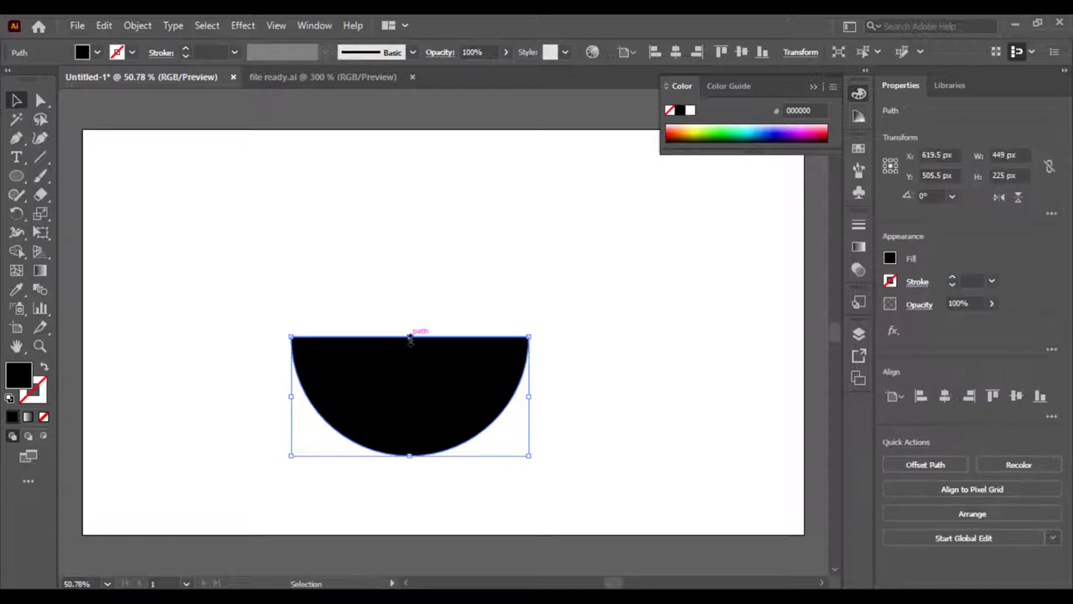
{"action": "left_click_drag", "start_coordinate": [410, 336], "coordinate": [398, 315]}
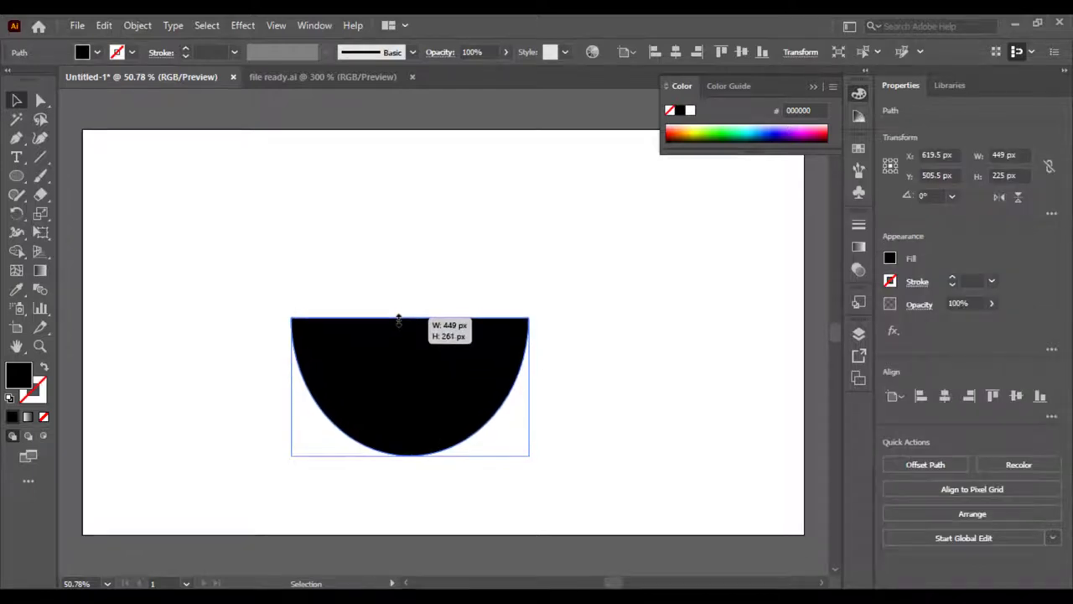
{"action": "left_click", "coordinate": [432, 287]}
{"action": "key", "text": "ctrl+1"}
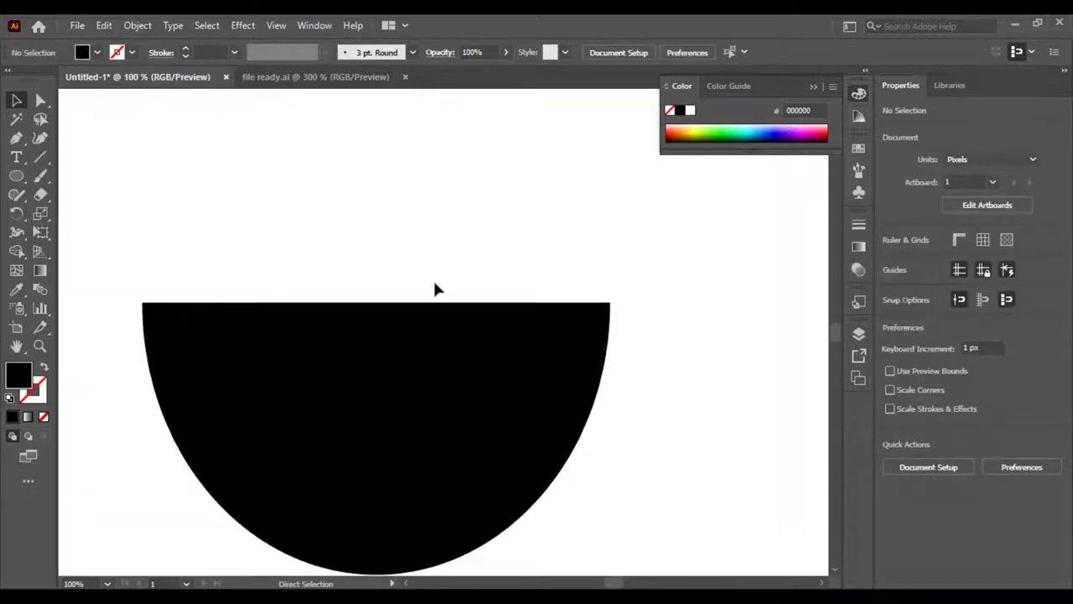
{"action": "left_click_drag", "start_coordinate": [429, 287], "coordinate": [427, 202]}
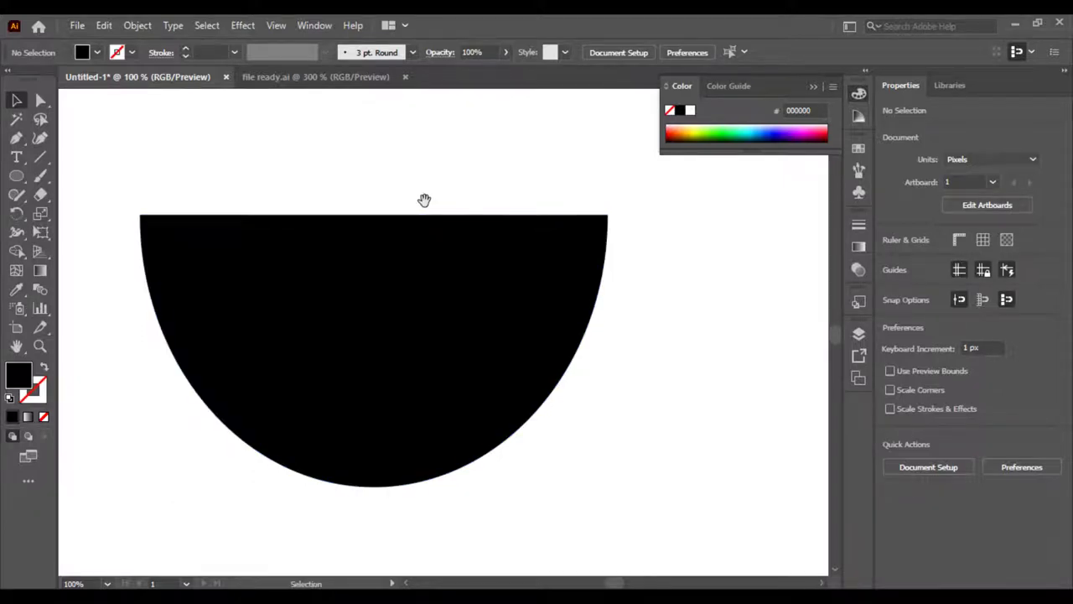
{"action": "key", "text": "ctrl+minus"}
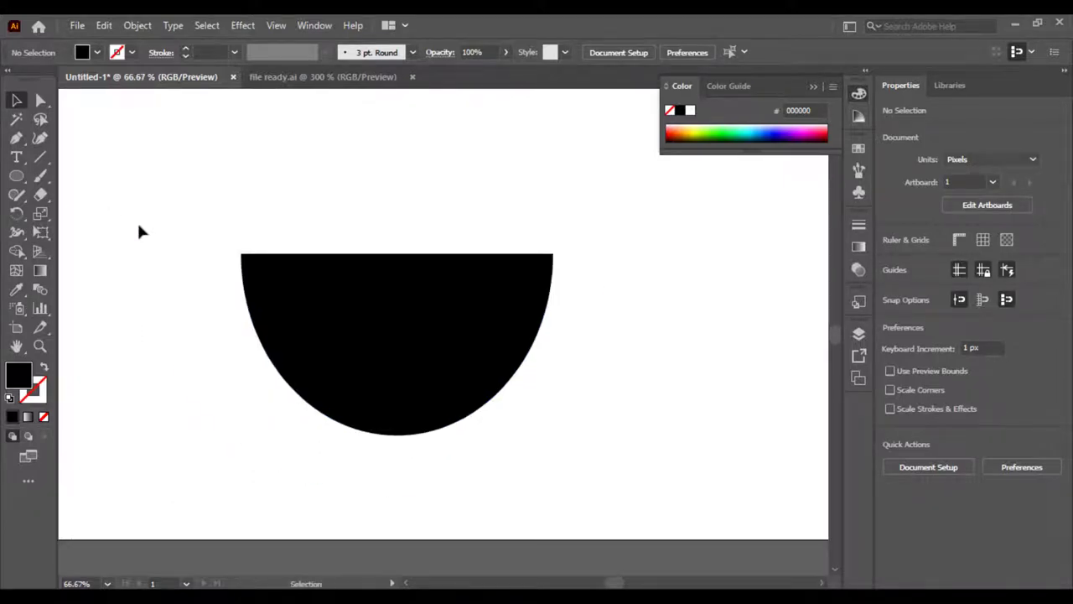
{"action": "mouse_move", "coordinate": [139, 230]}
{"action": "left_mouse_down"}
{"action": "mouse_move", "coordinate": [185, 314]}
{"action": "mouse_move", "coordinate": [117, 310]}
{"action": "left_mouse_up"}
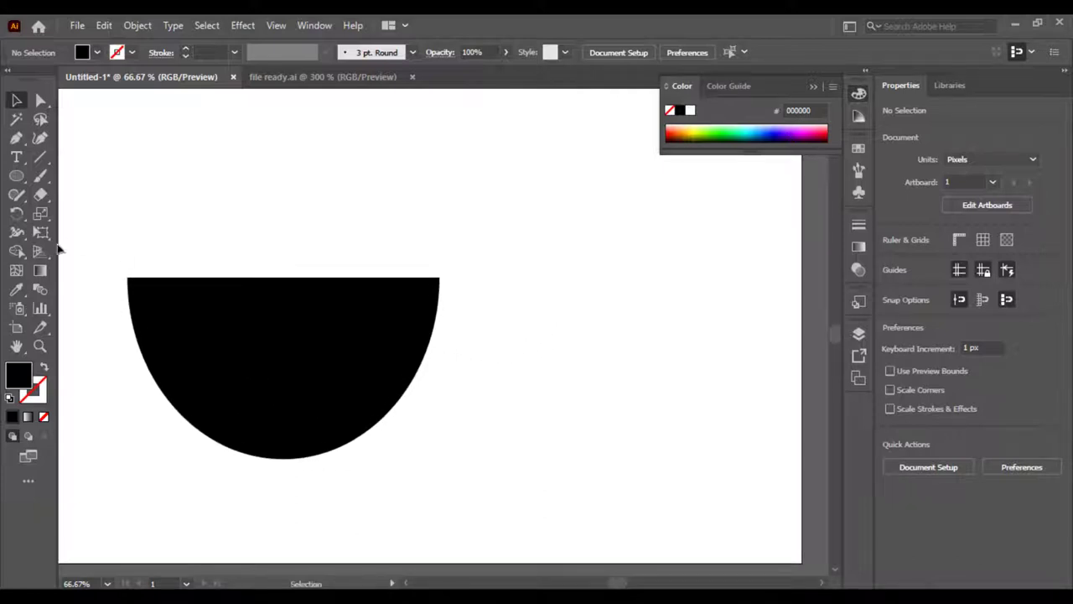
{"action": "mouse_move", "coordinate": [16, 175]}
{"action": "left_mouse_down"}
{"action": "mouse_move", "coordinate": [78, 195]}
{"action": "mouse_move", "coordinate": [84, 213]}
{"action": "left_mouse_up"}
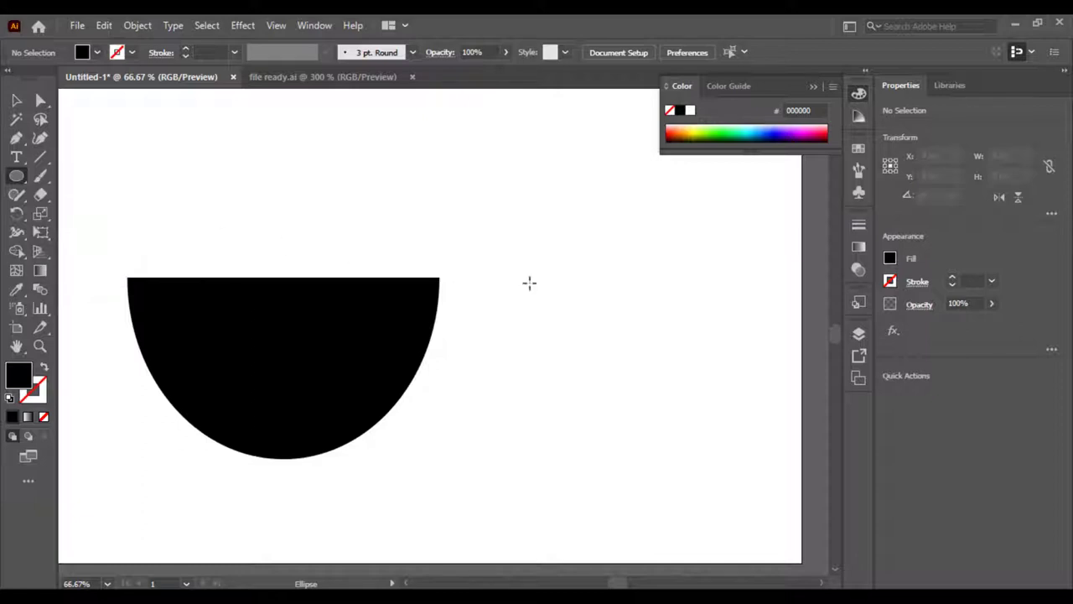
Draw a small circle to the right of the cup body and zoom in on it
{"action": "left_click_drag", "start_coordinate": [648, 274], "coordinate": [720, 344]}
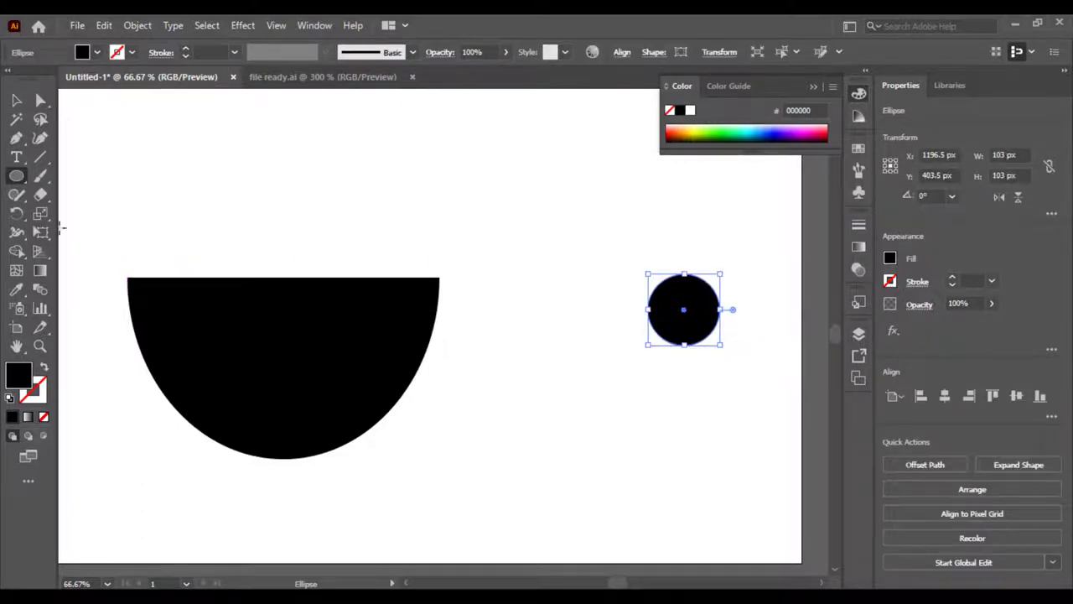
{"action": "left_click", "coordinate": [16, 138]}
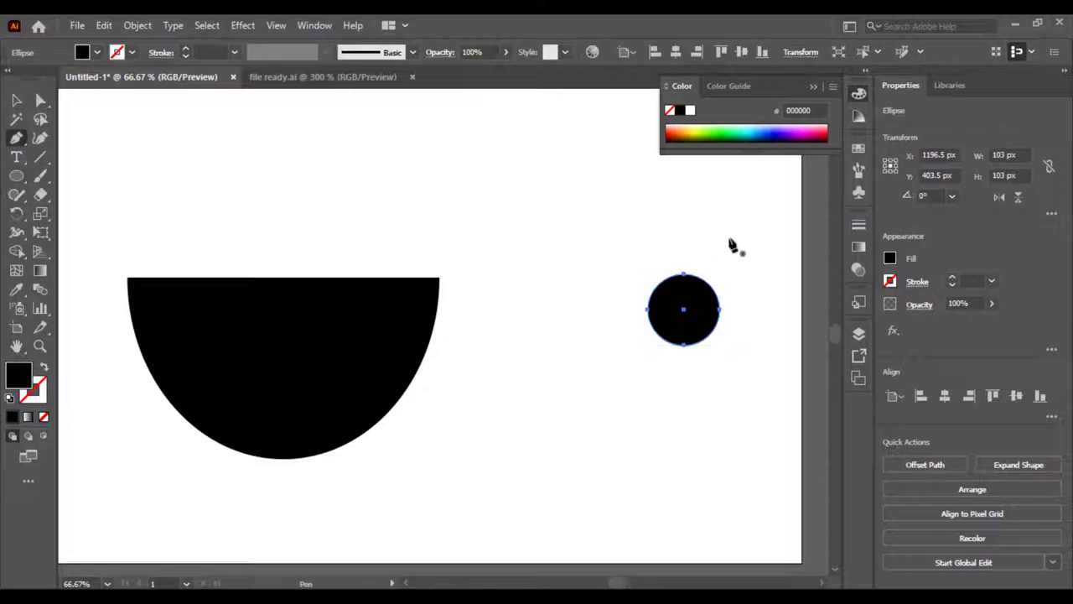
{"action": "key", "text": "ctrl+equal"}
{"action": "key", "text": "ctrl+equal"}
{"action": "left_click_drag", "start_coordinate": [520, 231], "coordinate": [651, 266]}
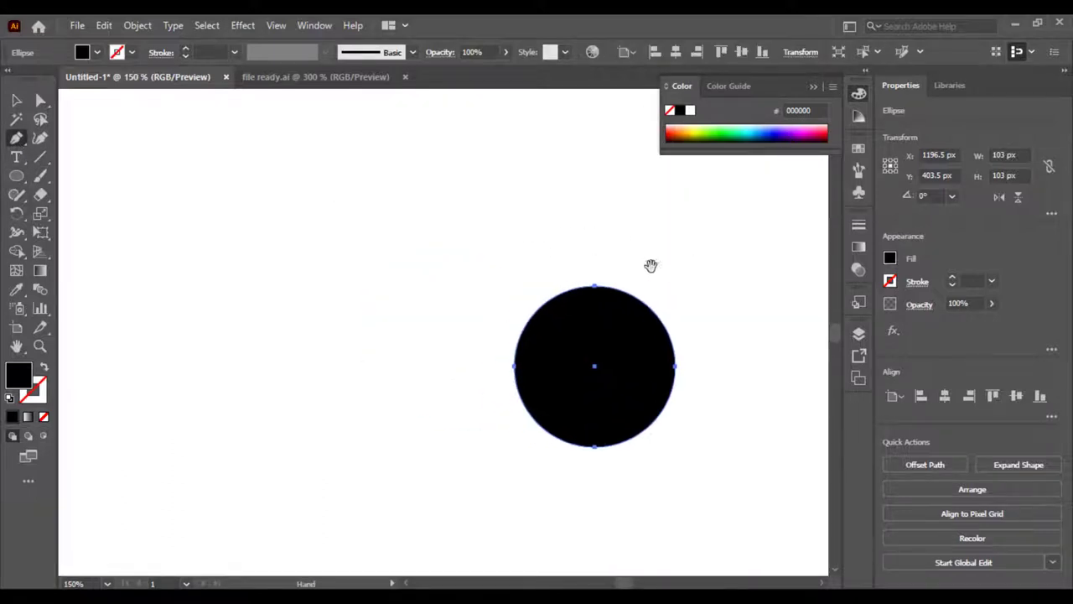
{"action": "key", "text": "v"}
{"action": "left_click", "coordinate": [320, 240]}
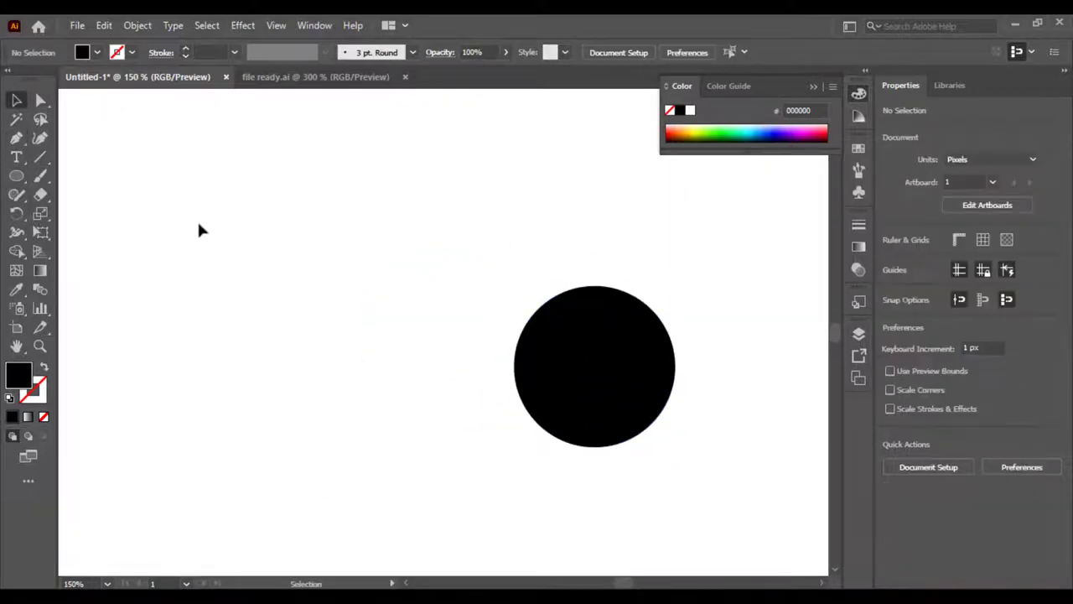
Undo the stray pen attempt and redraw the small circle at about 93 px
{"action": "left_click", "coordinate": [15, 139]}
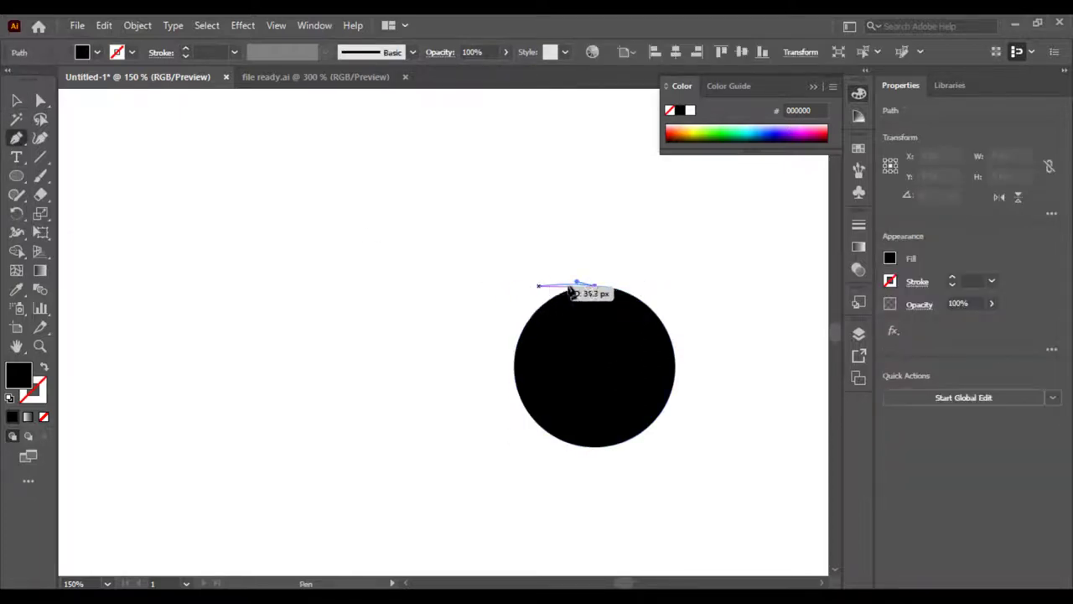
{"action": "key", "text": "ctrl+z"}
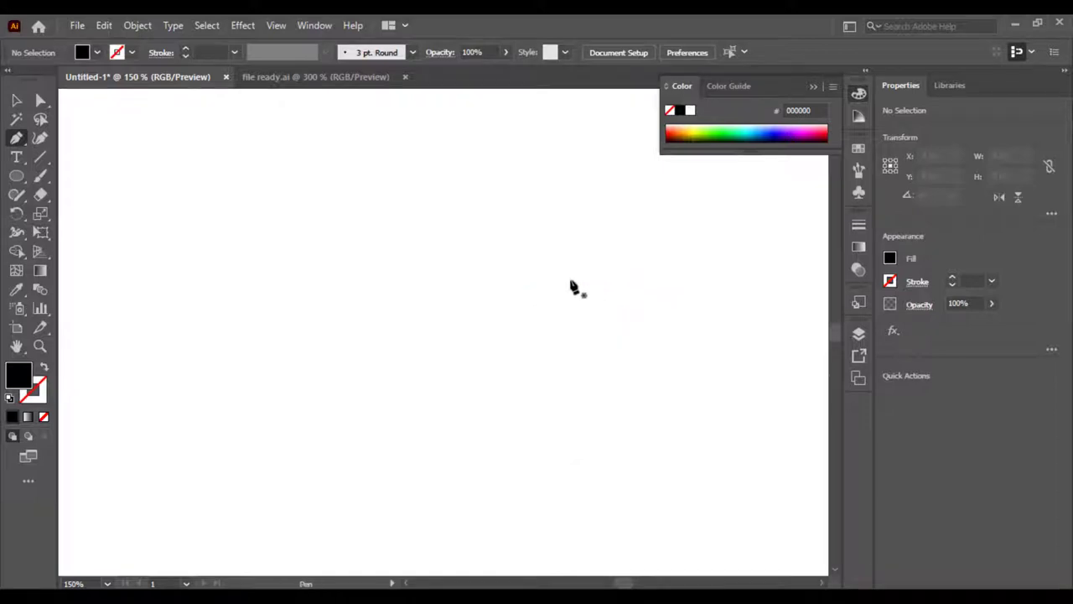
{"action": "key", "text": "l"}
{"action": "key", "text": "ctrl+shift+z"}
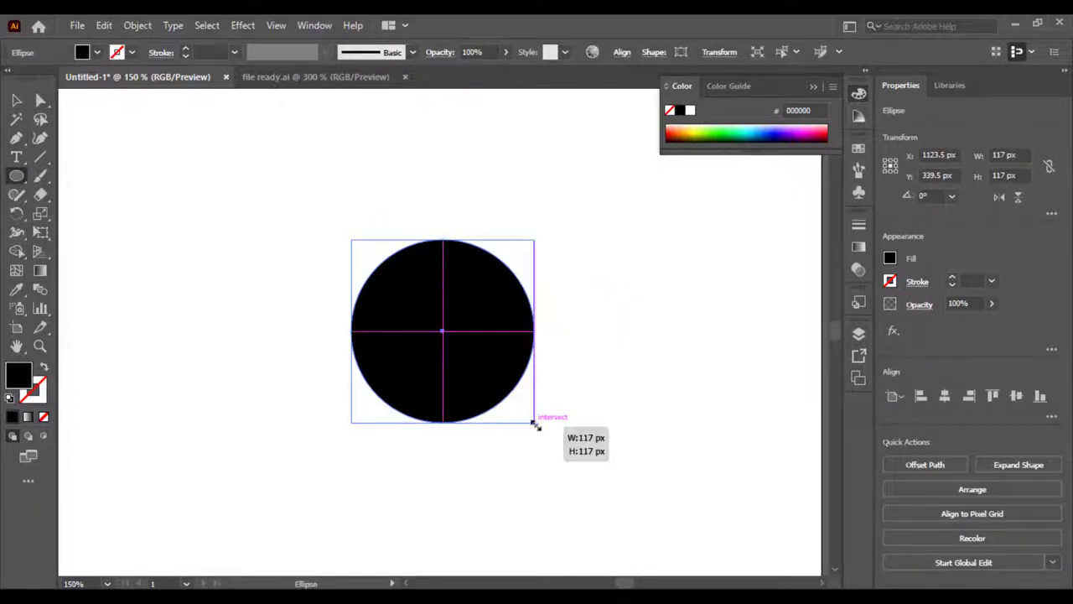
{"action": "left_click_drag", "start_coordinate": [534, 424], "coordinate": [516, 404]}
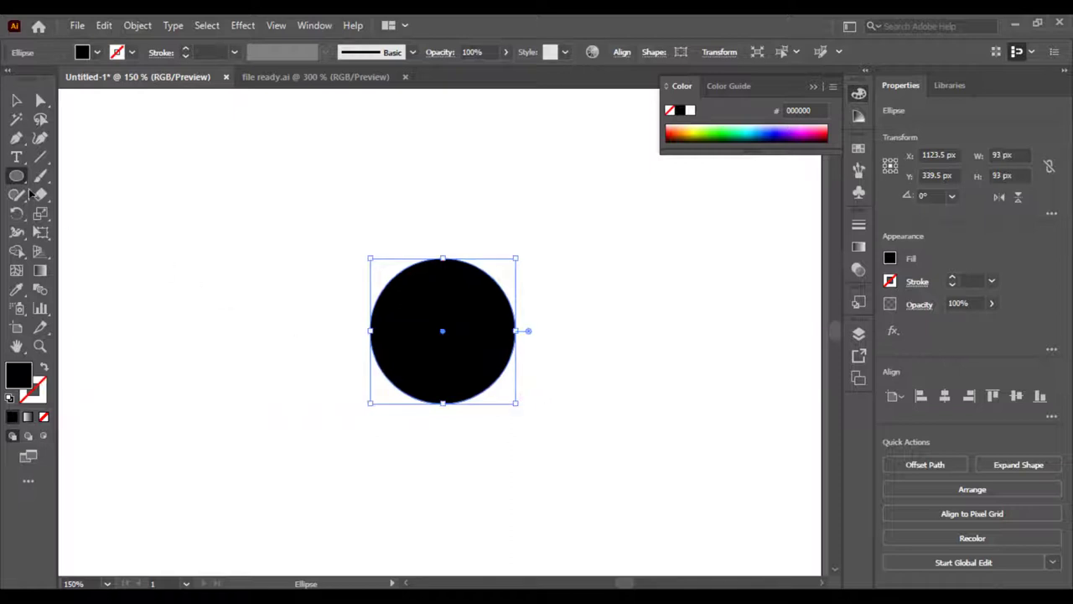
Pen-draw a triangle from the circle's top and bottom anchors to a point far left
{"action": "left_click", "coordinate": [19, 100]}
{"action": "left_click", "coordinate": [211, 194]}
{"action": "left_click", "coordinate": [16, 139]}
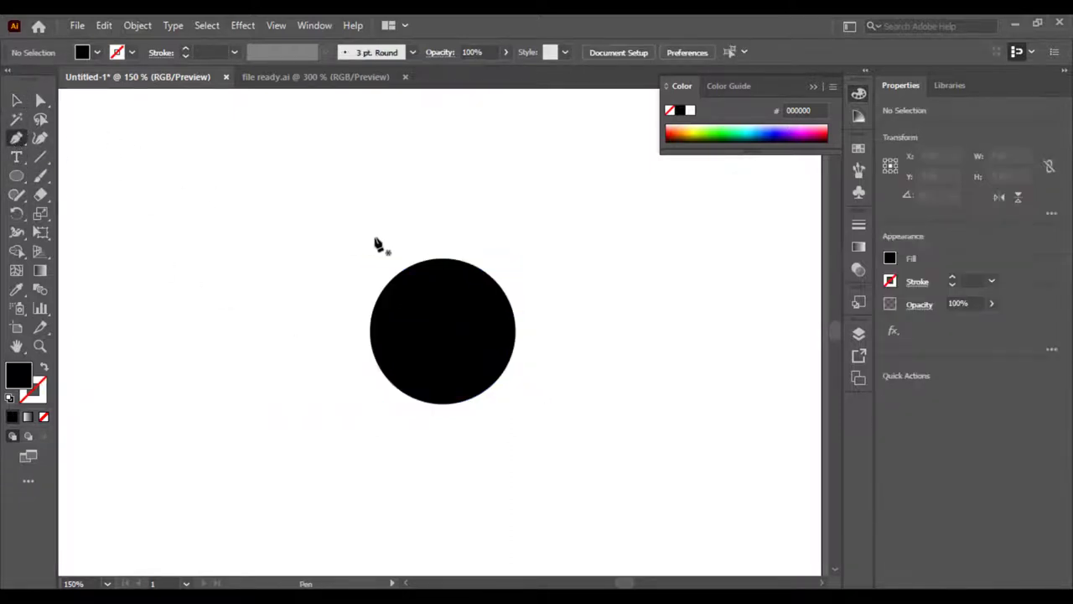
{"action": "left_click", "coordinate": [442, 258]}
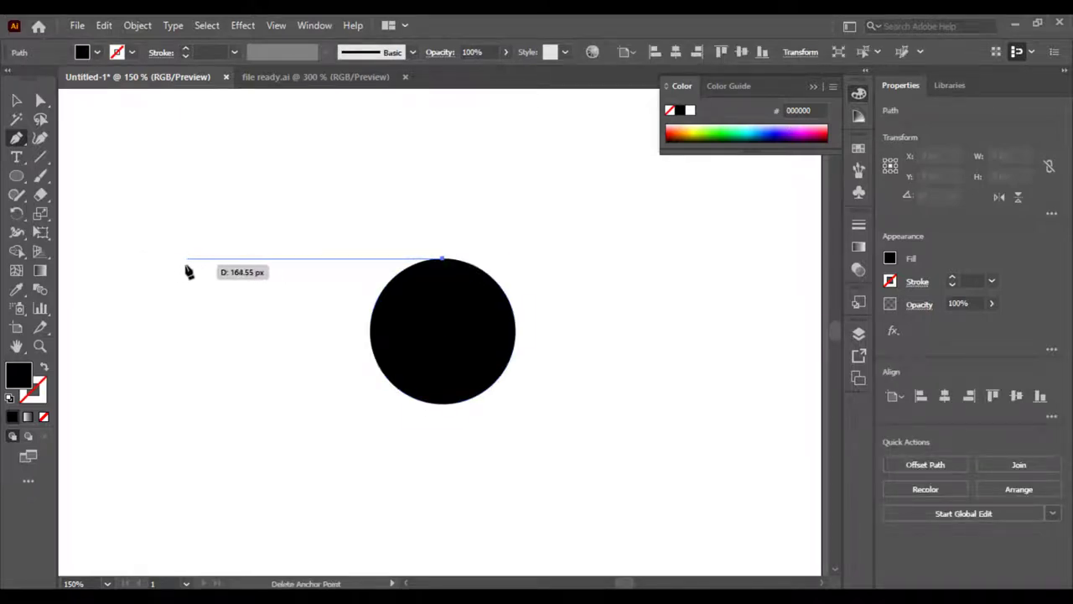
{"action": "left_click", "coordinate": [185, 259]}
{"action": "left_click", "coordinate": [442, 404]}
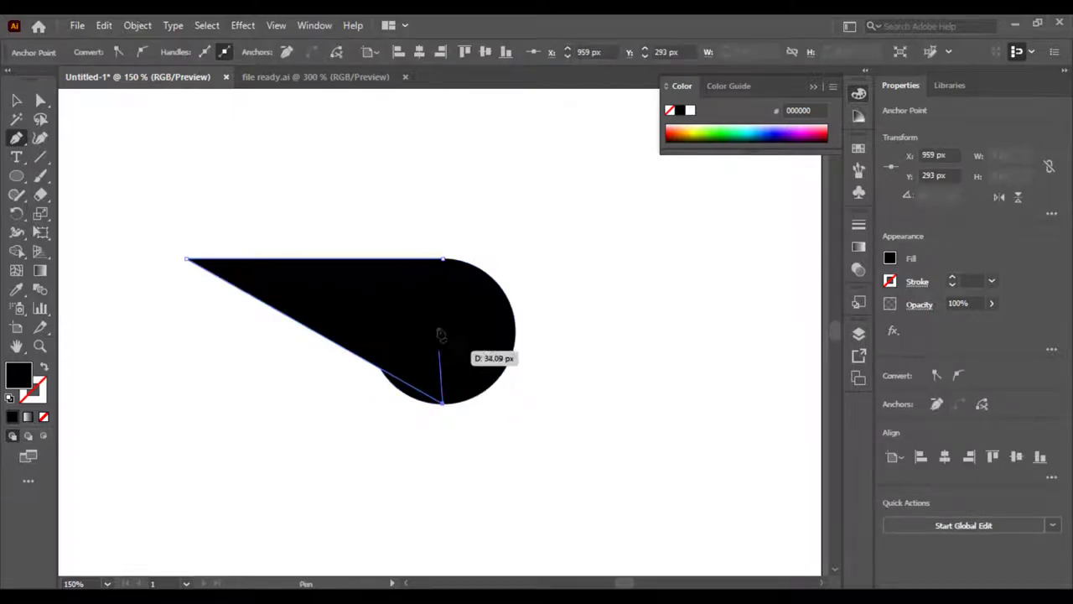
{"action": "left_click", "coordinate": [442, 258]}
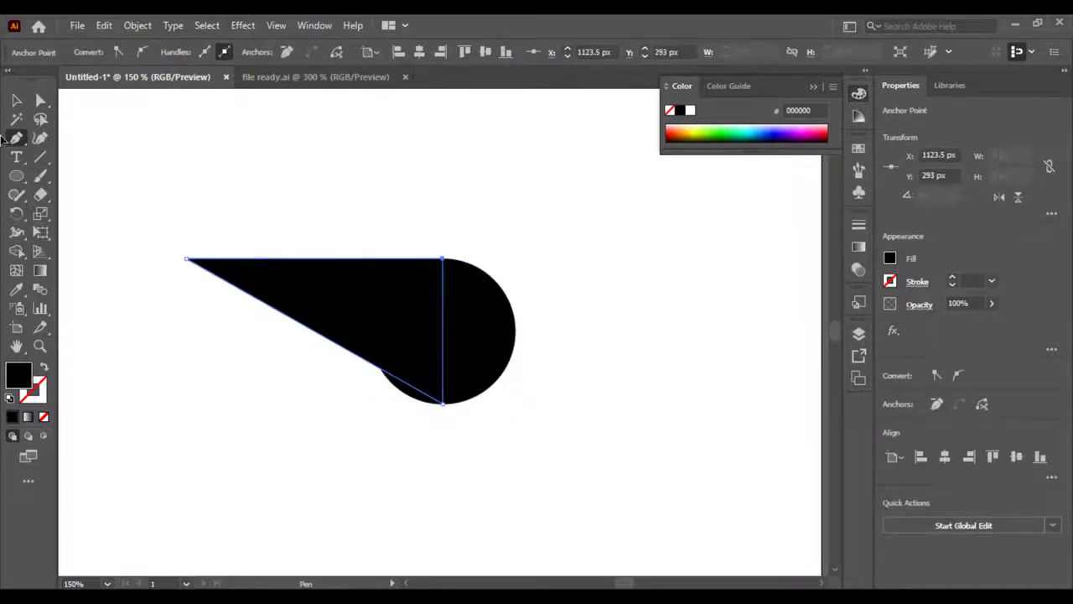
{"action": "left_click", "coordinate": [16, 101]}
Merge the triangle and circle with the Shape Builder into one 211 × 93 px teardrop
{"action": "left_click_drag", "start_coordinate": [487, 224], "coordinate": [264, 434]}
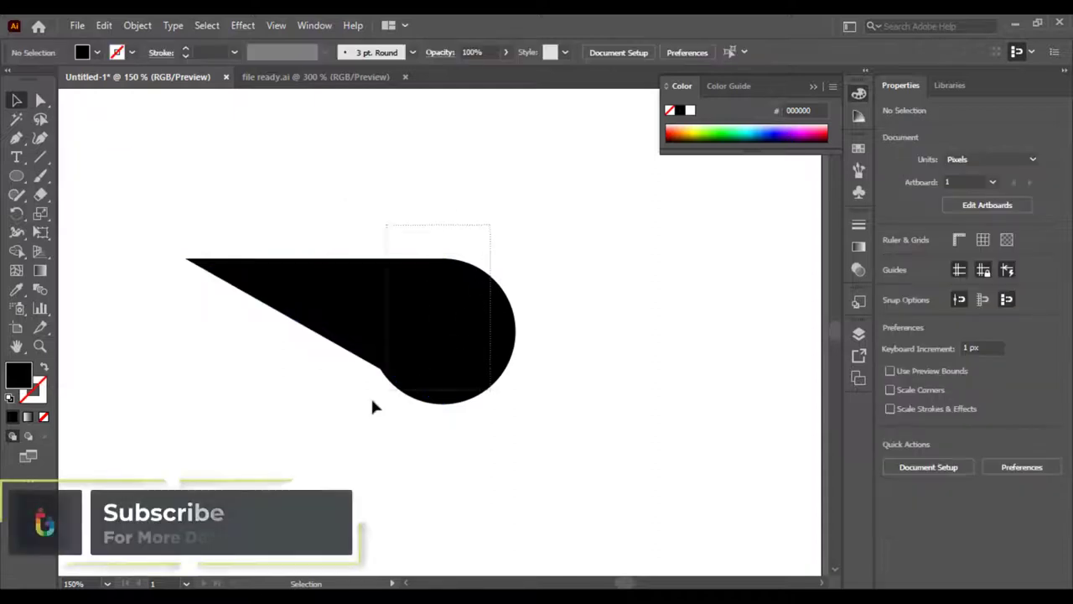
{"action": "left_click", "coordinate": [17, 251]}
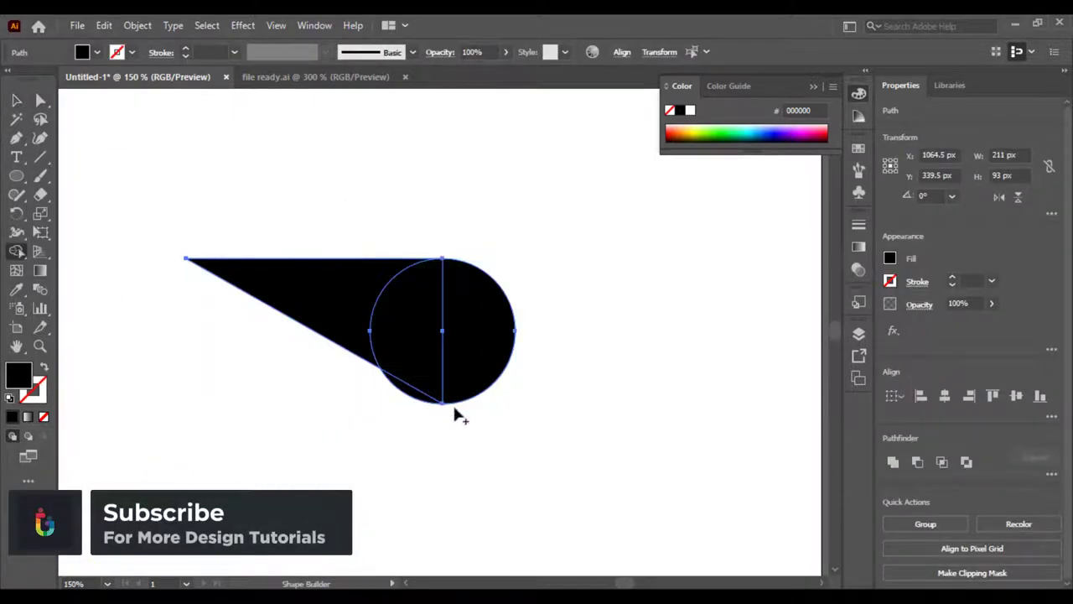
{"action": "left_click", "coordinate": [417, 400]}
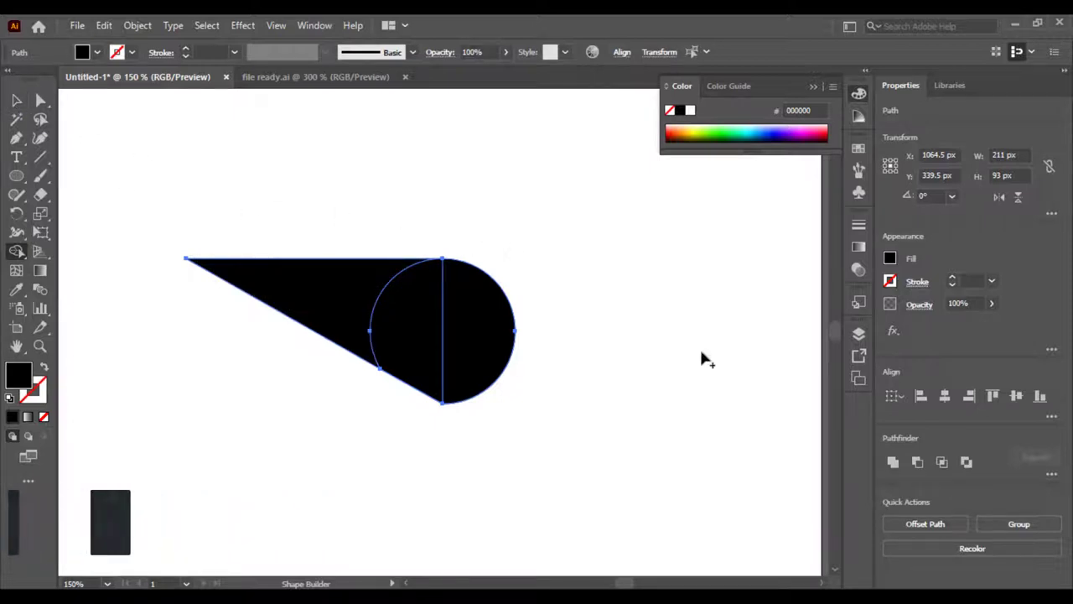
{"action": "left_click", "coordinate": [894, 463]}
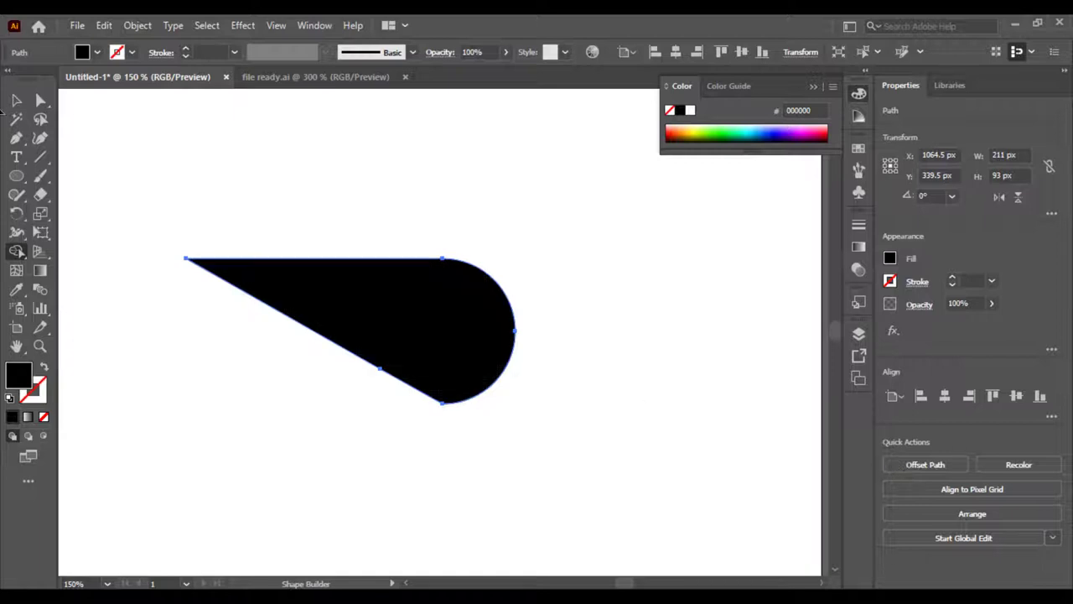
{"action": "left_click", "coordinate": [17, 100]}
Round the teardrop's bottom corner into a smooth arc using its live-corner widget
{"action": "left_click", "coordinate": [428, 187]}
{"action": "key", "text": "ctrl+plus"}
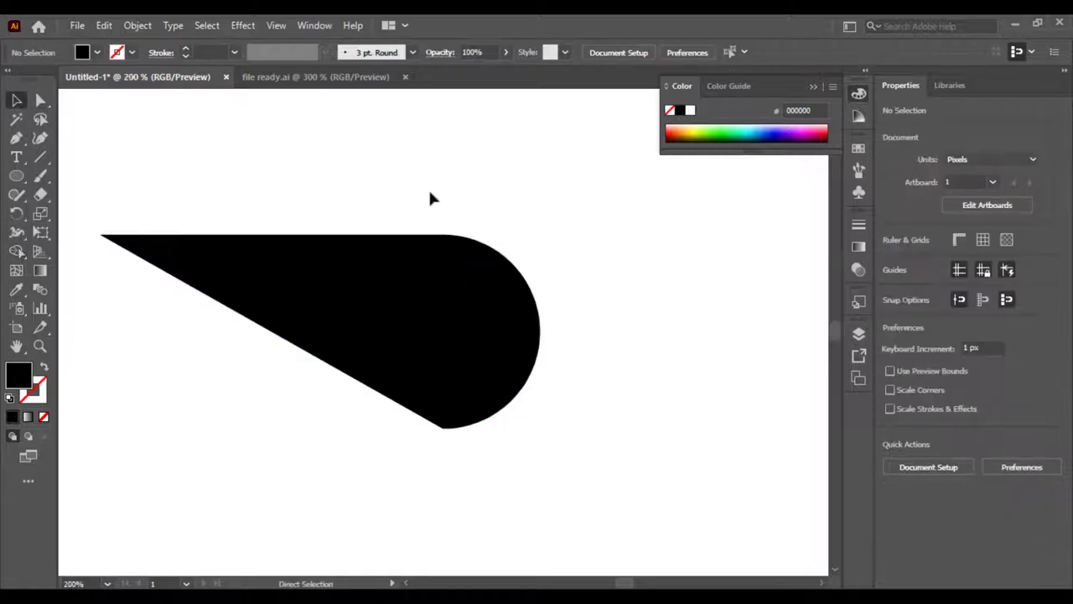
{"action": "key", "text": "ctrl+plus"}
{"action": "key", "text": "ctrl+plus"}
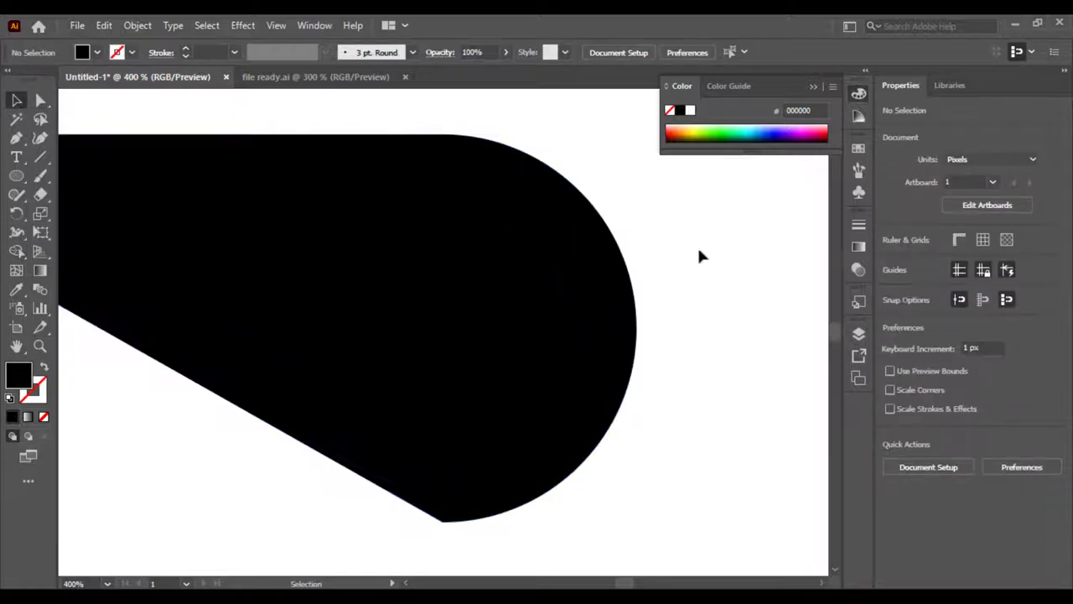
{"action": "left_click", "coordinate": [42, 100]}
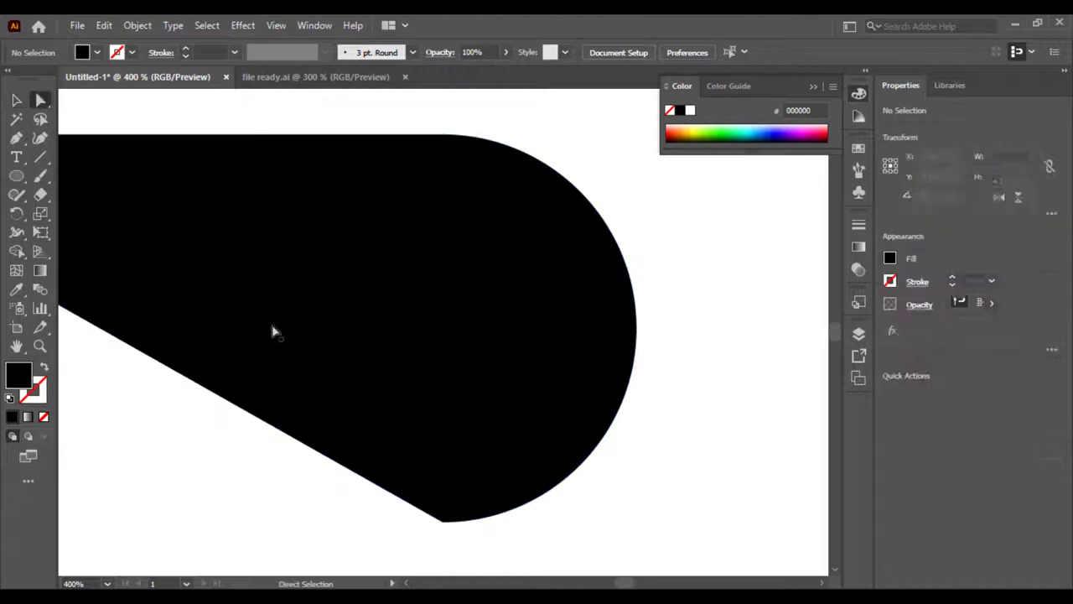
{"action": "left_click_drag", "start_coordinate": [509, 543], "coordinate": [369, 482]}
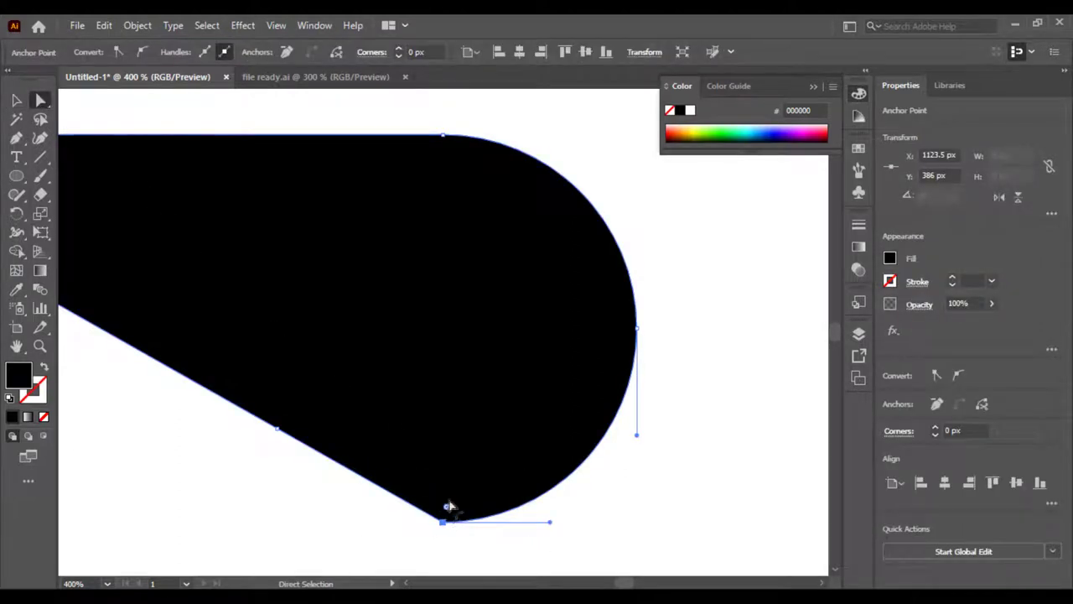
{"action": "left_click_drag", "start_coordinate": [448, 506], "coordinate": [507, 229]}
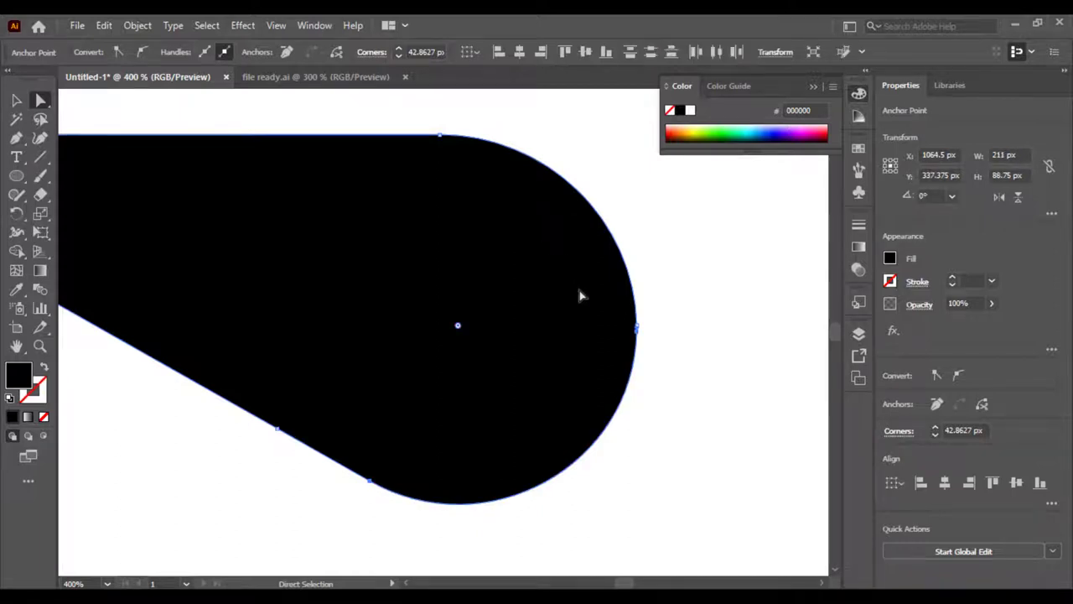
Try deleting the extra anchor on the curve, undoing it when the curve straightens
{"action": "key", "text": "ctrl+plus"}
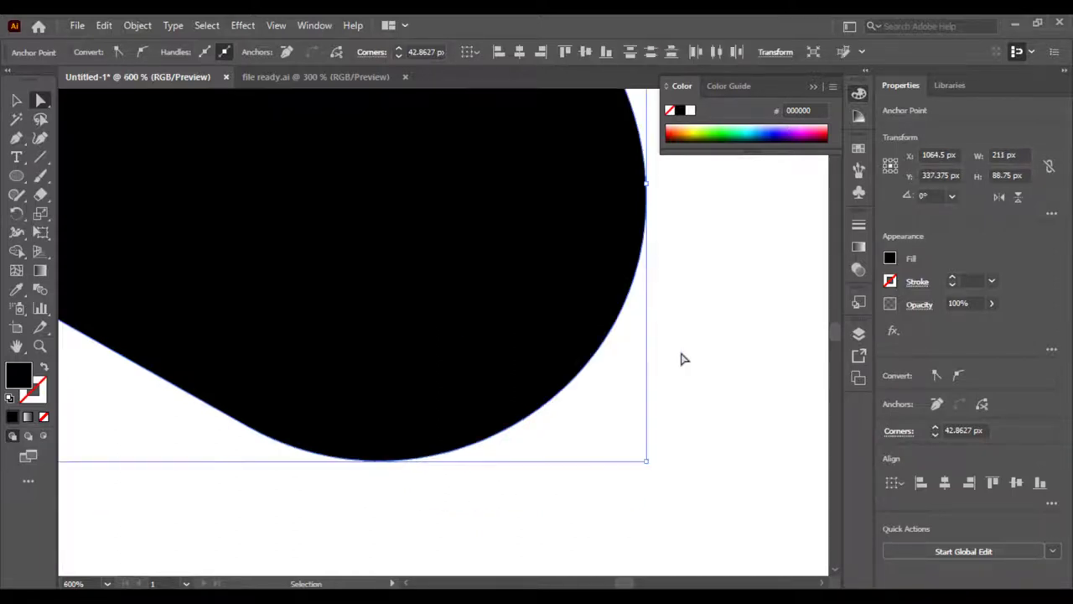
{"action": "key", "text": "ctrl+plus"}
{"action": "left_click_drag", "start_coordinate": [686, 358], "coordinate": [664, 411]}
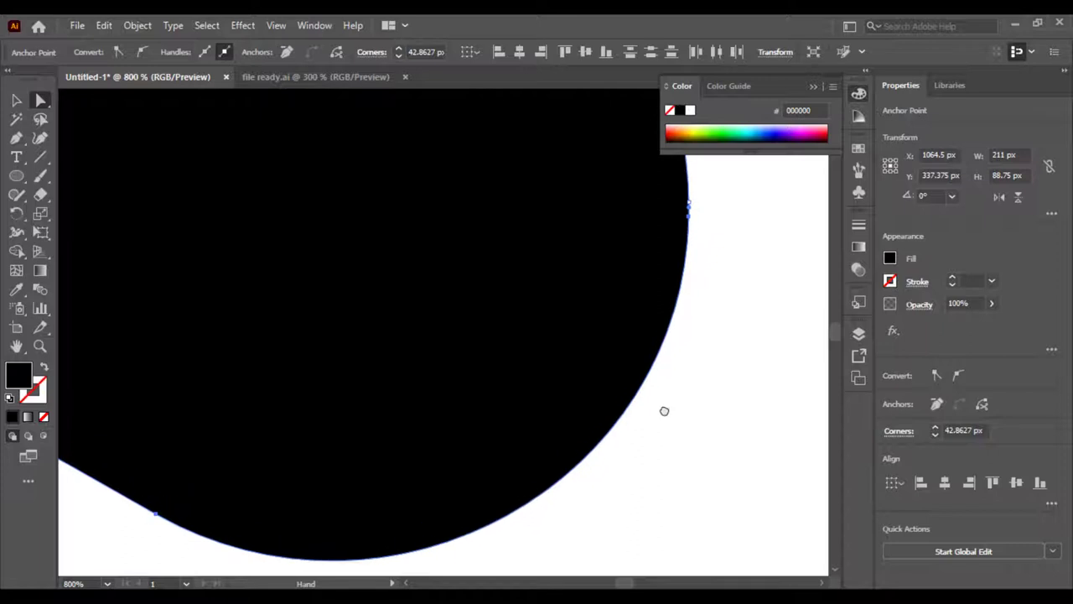
{"action": "key", "text": "ctrl+plus"}
{"action": "mouse_move", "coordinate": [772, 252]}
{"action": "left_mouse_down"}
{"action": "mouse_move", "coordinate": [288, 361]}
{"action": "mouse_move", "coordinate": [264, 419]}
{"action": "left_mouse_up"}
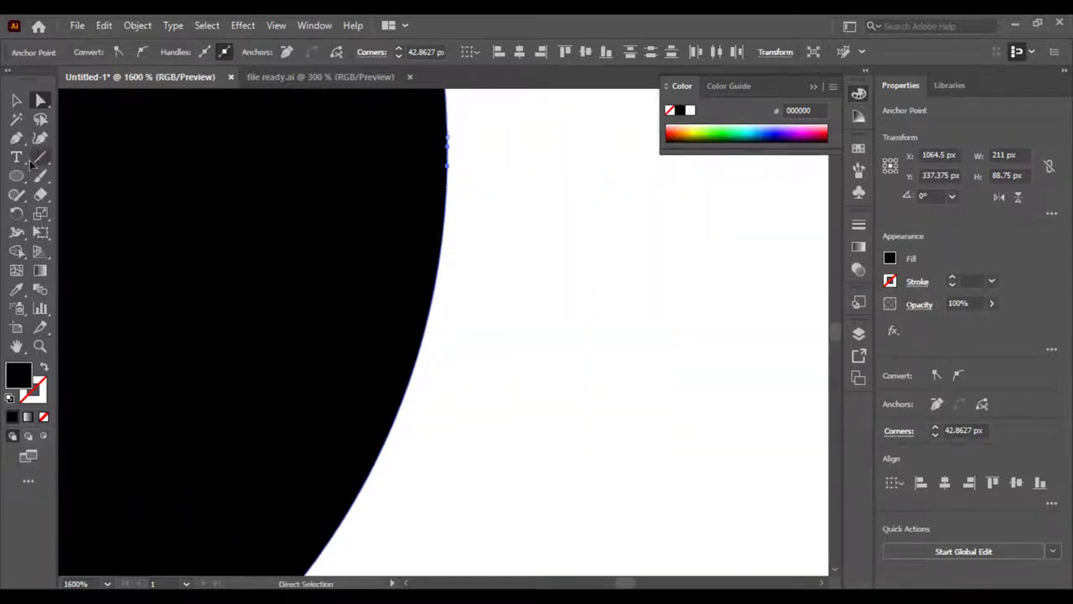
{"action": "left_click_drag", "start_coordinate": [15, 138], "coordinate": [101, 174]}
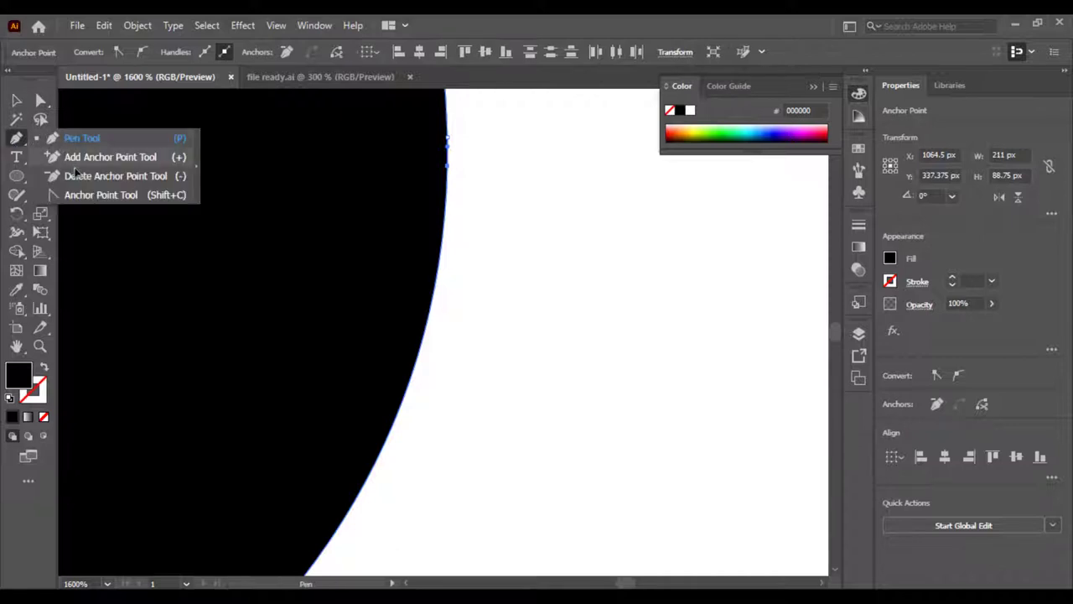
{"action": "left_click", "coordinate": [447, 144]}
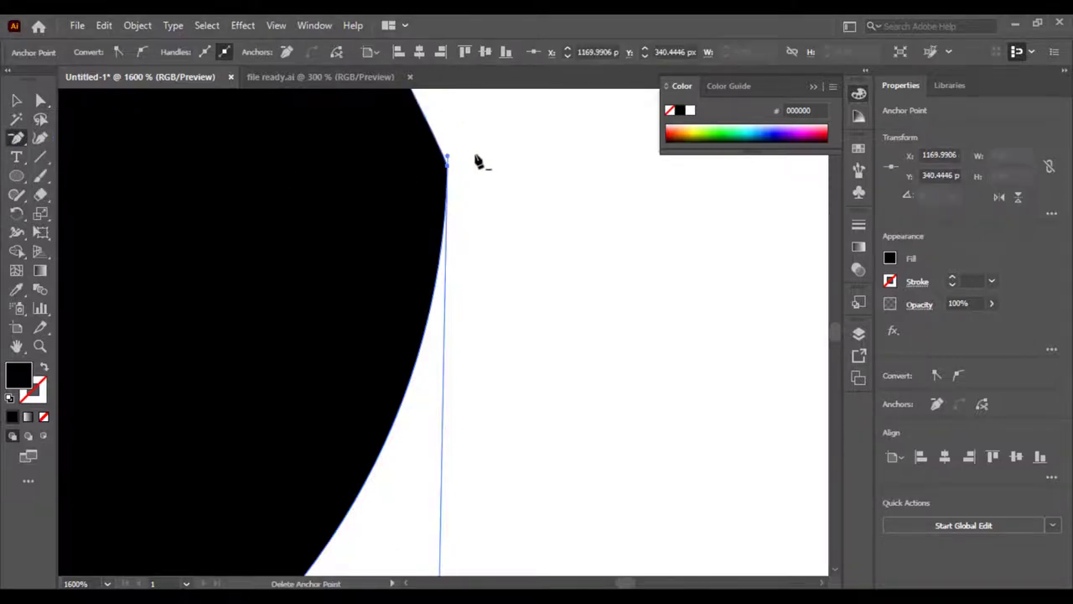
{"action": "key", "text": "ctrl+z"}
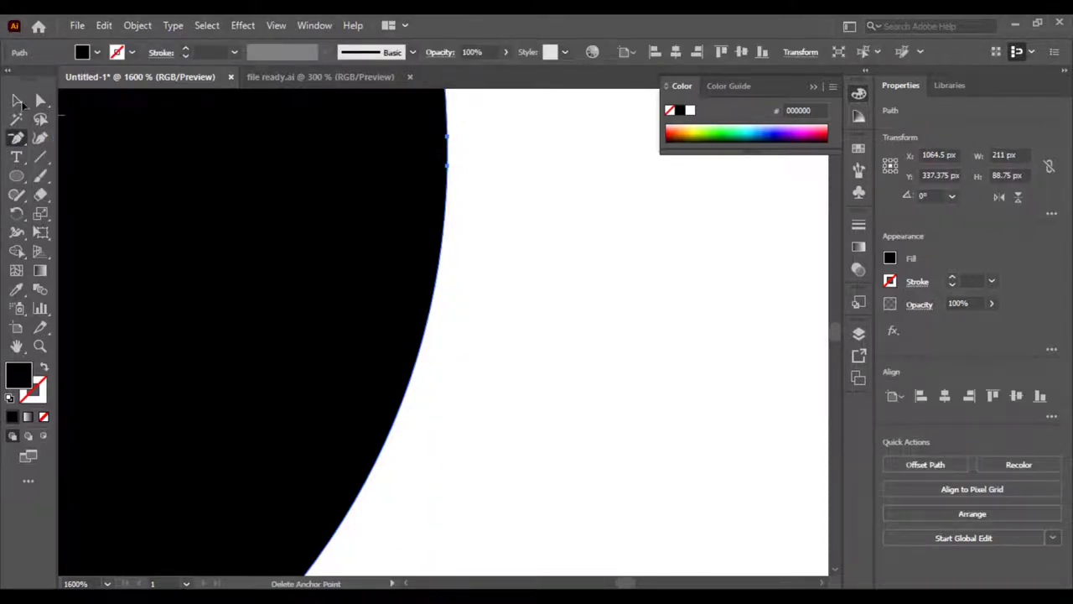
{"action": "left_click", "coordinate": [17, 100]}
{"action": "left_click", "coordinate": [578, 265]}
{"action": "key", "text": "ctrl+minus"}
{"action": "key", "text": "ctrl+minus"}
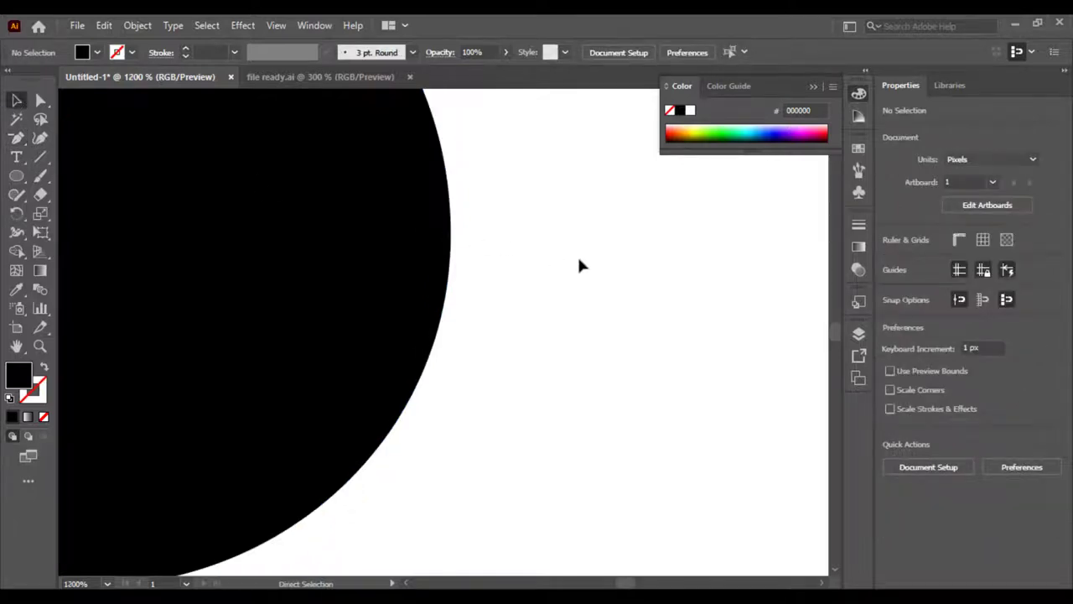
{"action": "key", "text": "ctrl+minus"}
{"action": "key", "text": "ctrl+minus"}
{"action": "key", "text": "ctrl+minus"}
{"action": "key", "text": "ctrl+minus"}
{"action": "key", "text": "ctrl+minus"}
{"action": "key", "text": "ctrl+minus"}
{"action": "key", "text": "ctrl+minus"}
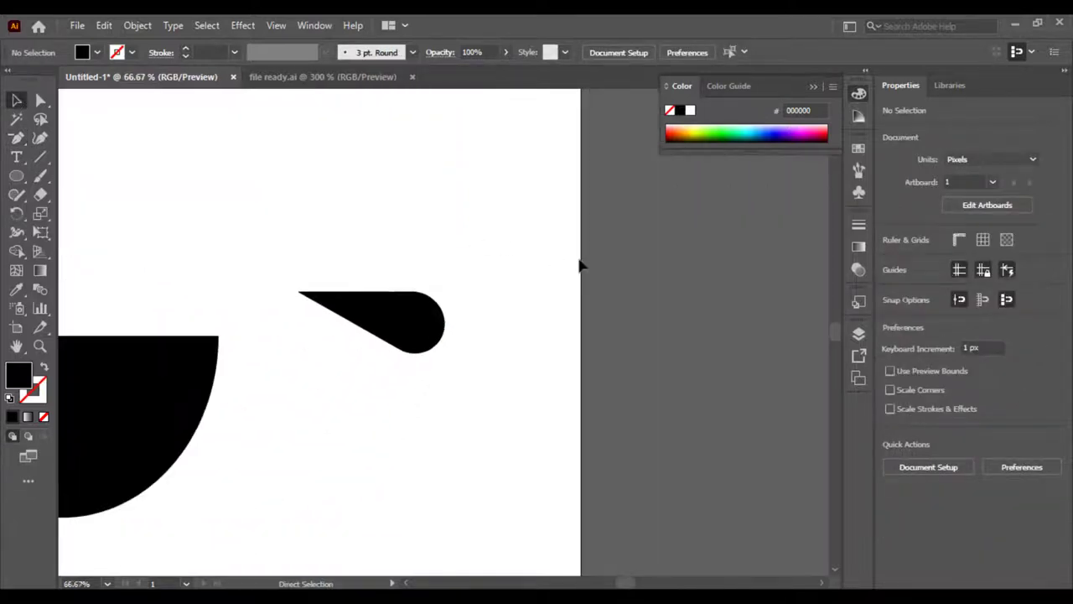
Give the teardrop no fill and an 18 pt black stroke
{"action": "key", "text": "ctrl+equal"}
{"action": "left_click", "coordinate": [344, 300]}
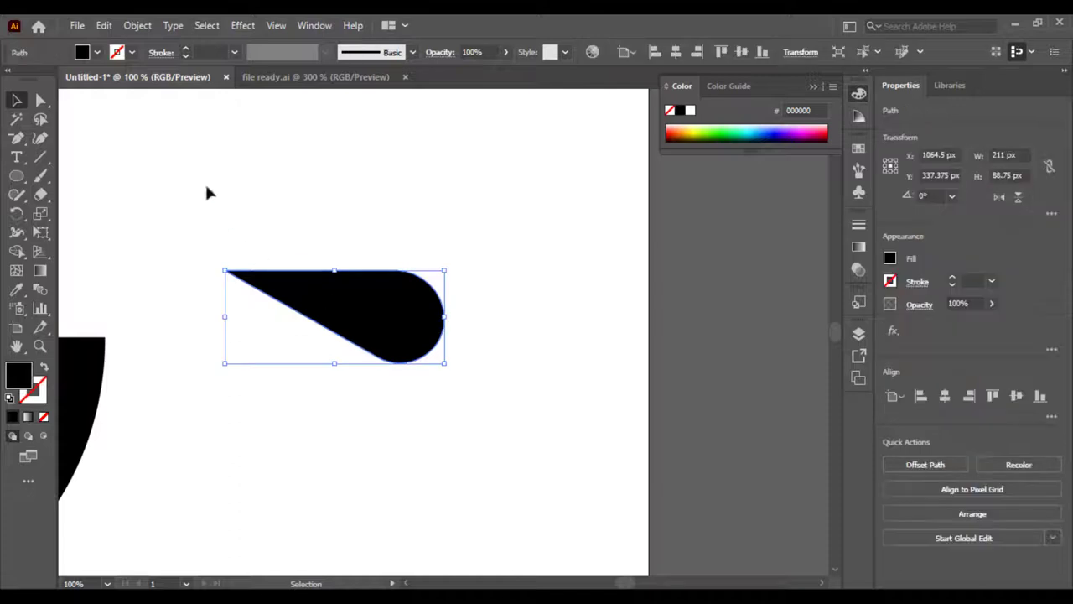
{"action": "left_click", "coordinate": [94, 53]}
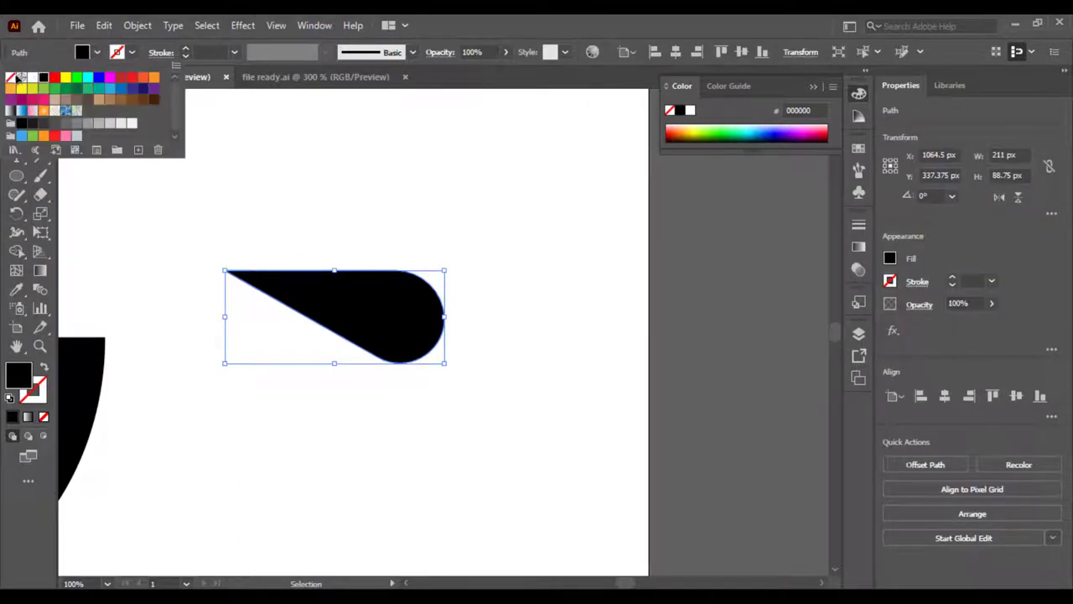
{"action": "left_click", "coordinate": [13, 76]}
{"action": "left_click", "coordinate": [144, 62]}
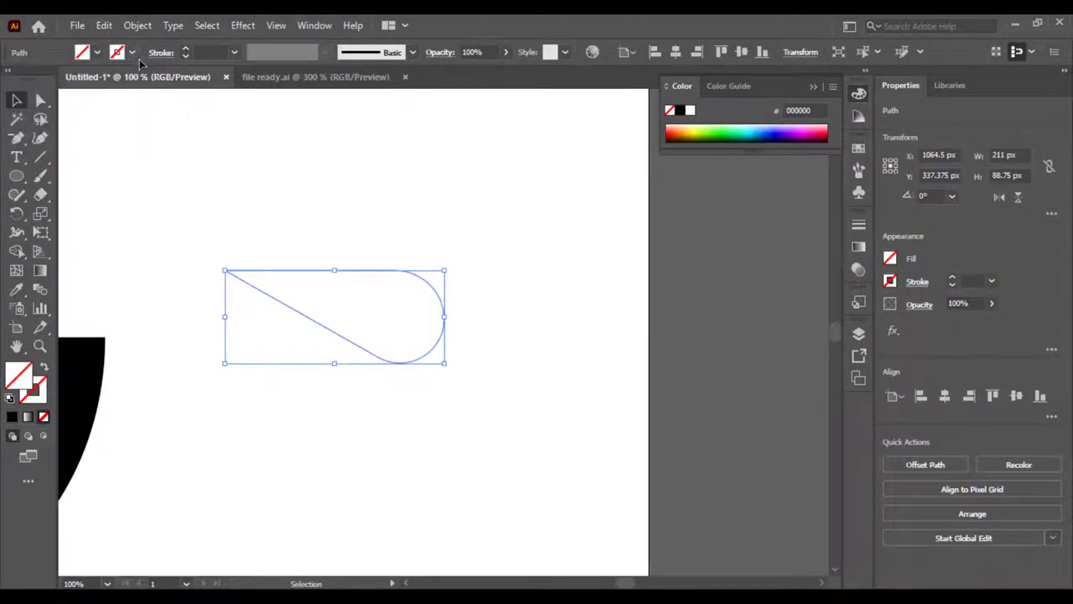
{"action": "left_click", "coordinate": [131, 53]}
{"action": "left_click", "coordinate": [43, 79]}
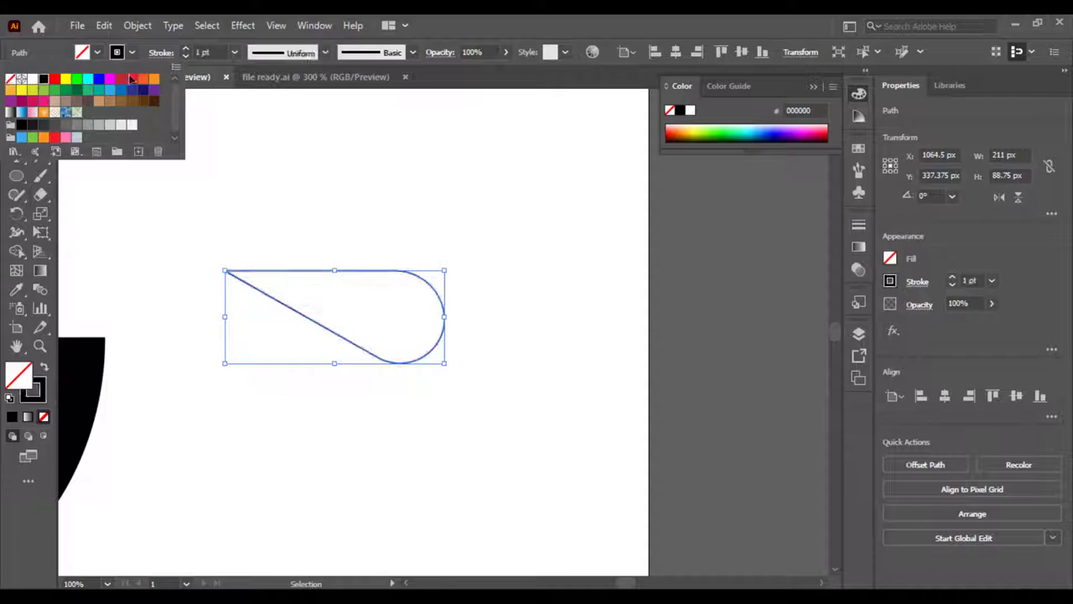
{"action": "left_click", "coordinate": [235, 53]}
{"action": "left_click", "coordinate": [235, 52]}
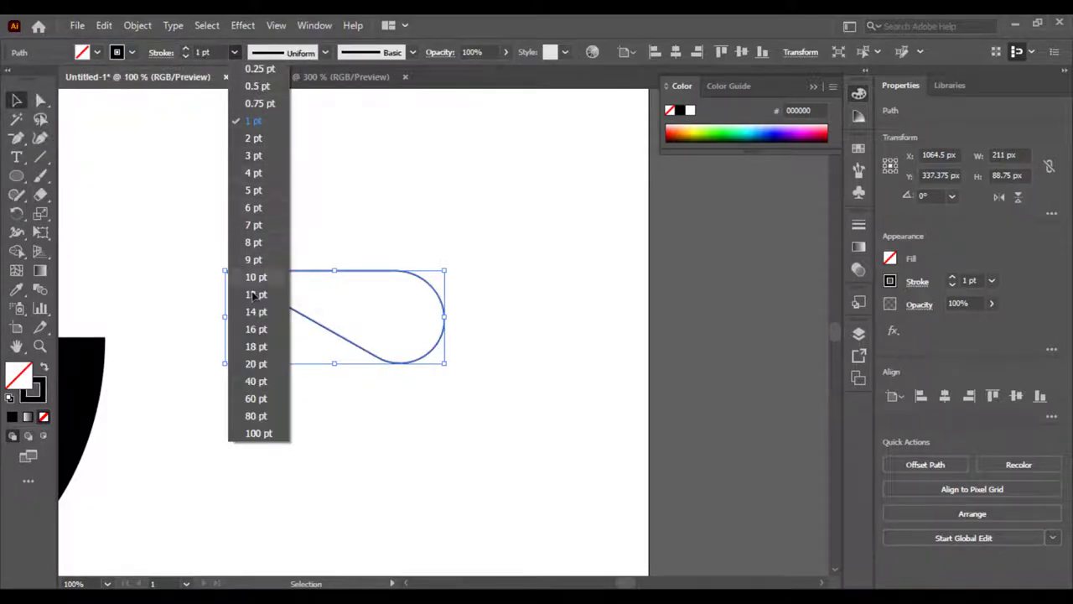
{"action": "left_click", "coordinate": [254, 346]}
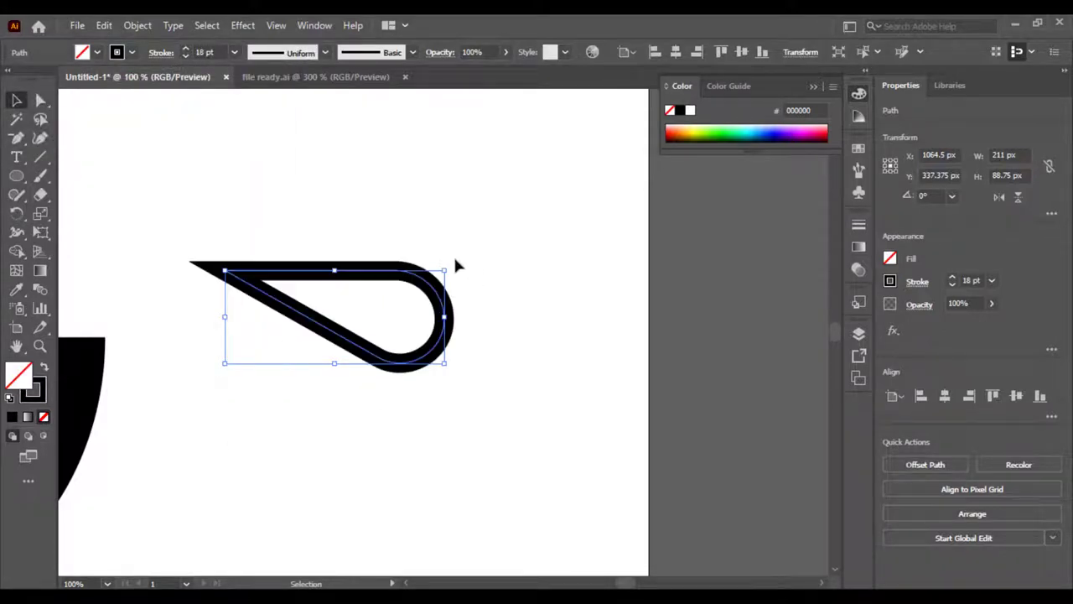
Rotate the teardrop outline 45° and place it on the cup's right side as a handle
{"action": "left_click_drag", "start_coordinate": [446, 264], "coordinate": [296, 320]}
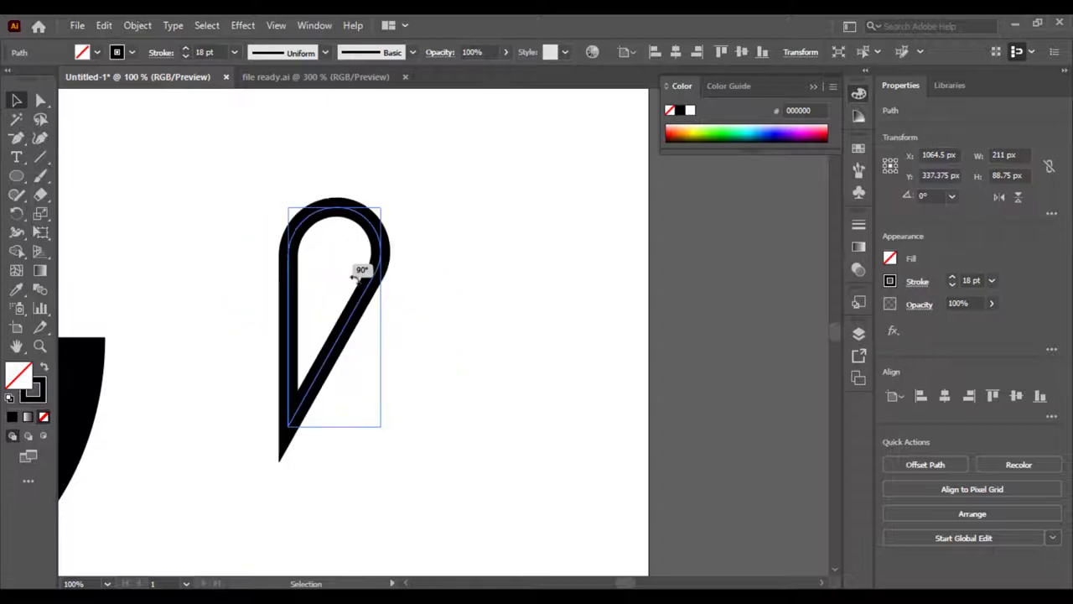
{"action": "mouse_move", "coordinate": [296, 319]}
{"action": "left_mouse_down"}
{"action": "mouse_move", "coordinate": [245, 282]}
{"action": "mouse_move", "coordinate": [453, 299]}
{"action": "left_mouse_up"}
{"action": "mouse_move", "coordinate": [446, 359]}
{"action": "left_mouse_down"}
{"action": "mouse_move", "coordinate": [265, 466]}
{"action": "mouse_move", "coordinate": [263, 431]}
{"action": "left_mouse_up"}
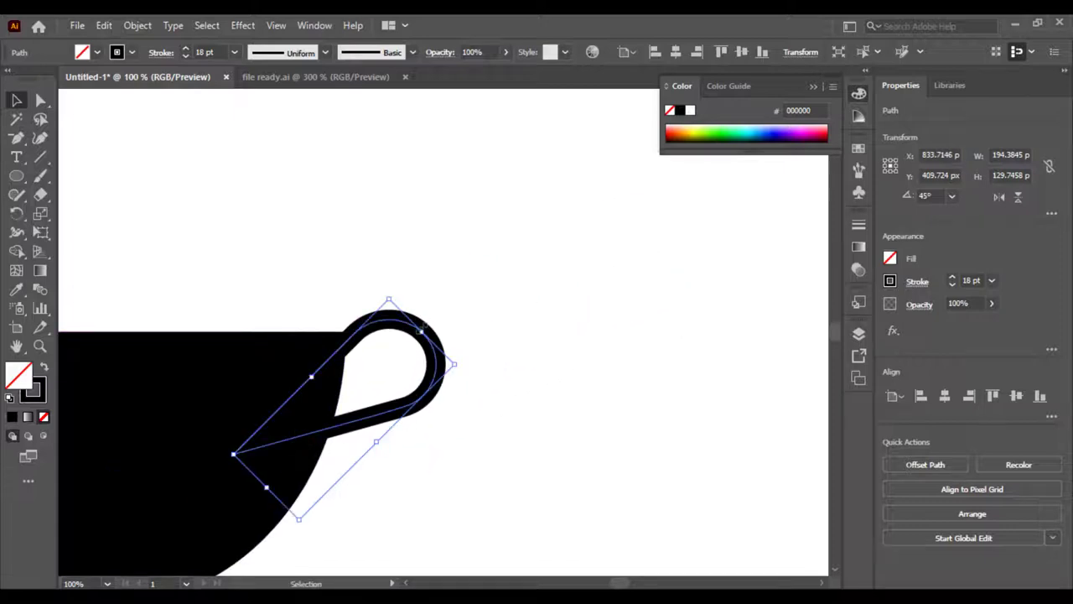
{"action": "left_click", "coordinate": [401, 250]}
{"action": "mouse_move", "coordinate": [566, 237]}
{"action": "left_mouse_down"}
{"action": "mouse_move", "coordinate": [641, 234]}
{"action": "mouse_move", "coordinate": [767, 174]}
{"action": "left_mouse_up"}
Set the handle's stroke weight to 25 pt after trying 20 and 40 pt
{"action": "left_click_drag", "start_coordinate": [680, 257], "coordinate": [577, 448]}
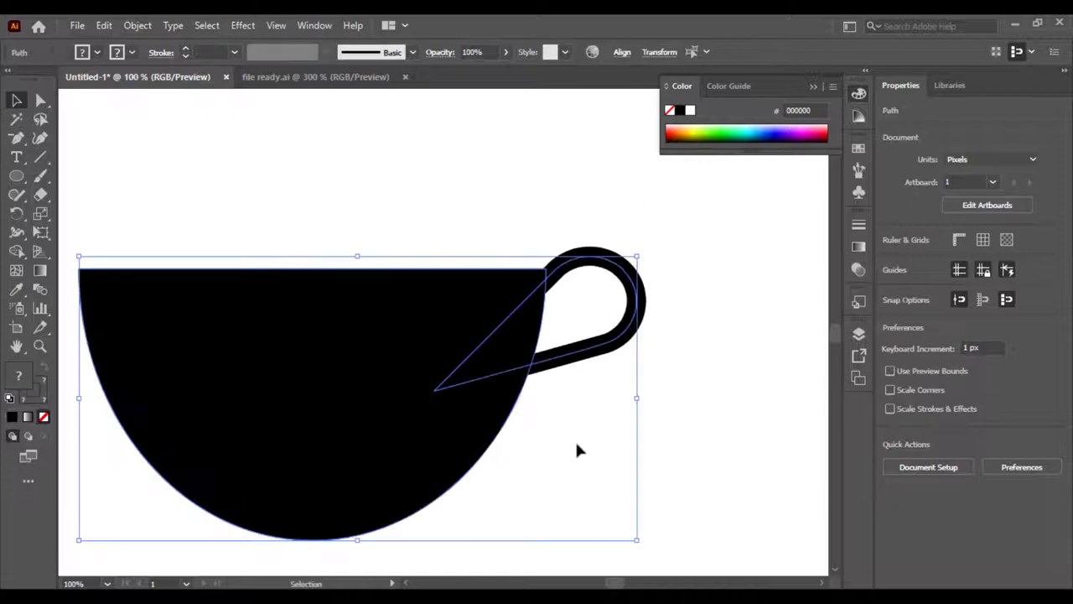
{"action": "left_click", "coordinate": [610, 426]}
{"action": "left_click", "coordinate": [633, 296]}
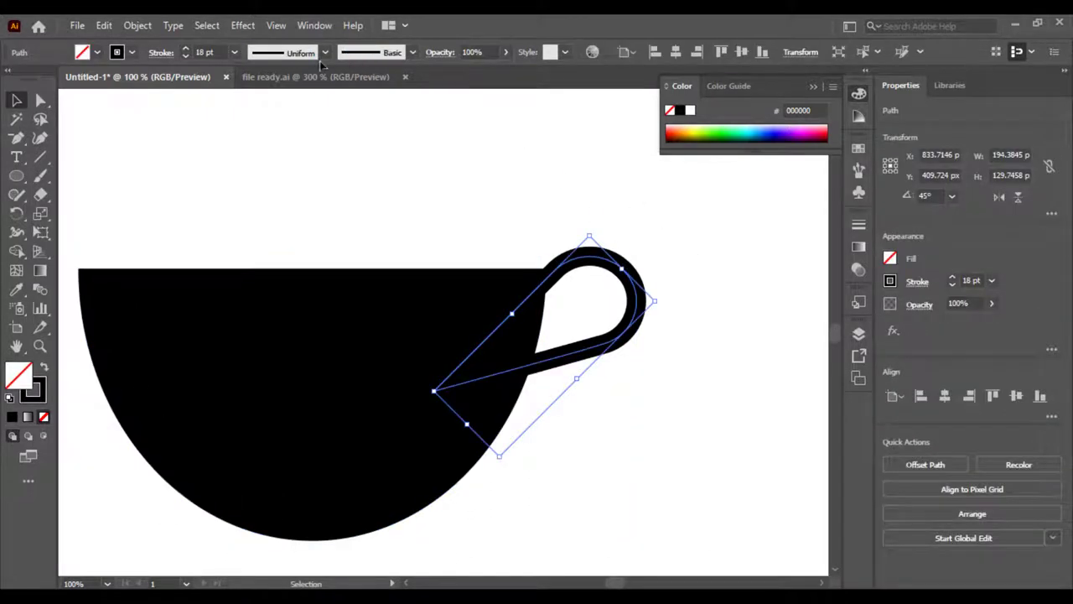
{"action": "left_click", "coordinate": [235, 52]}
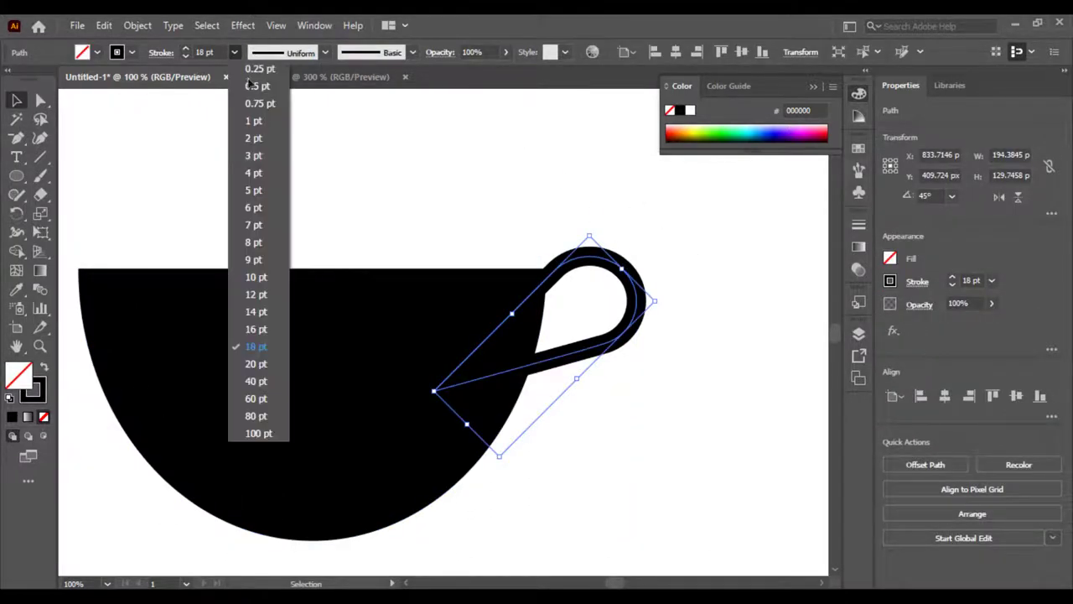
{"action": "left_click", "coordinate": [255, 364]}
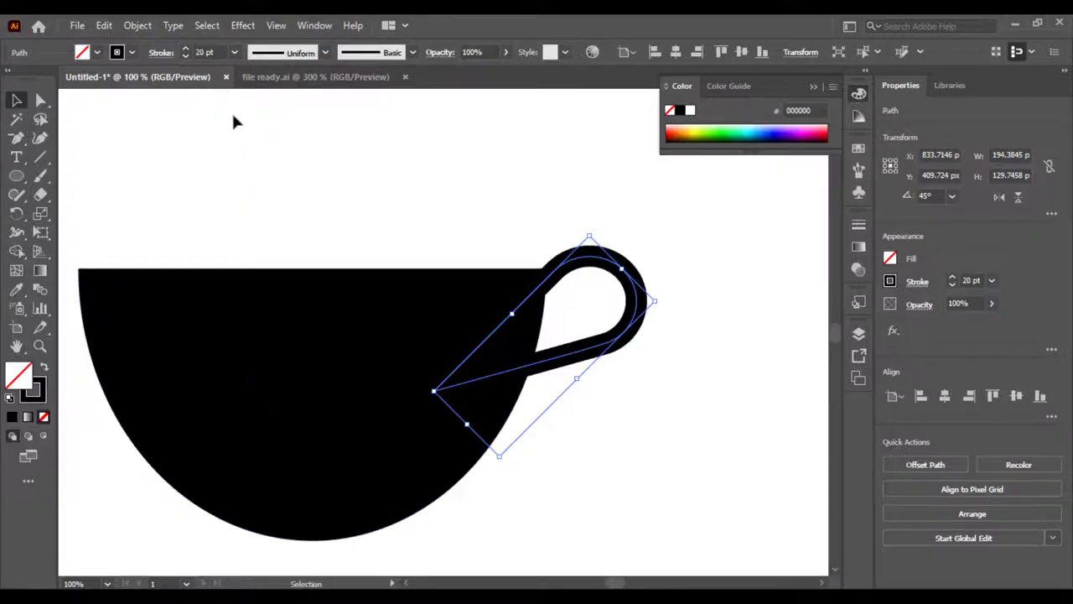
{"action": "left_click", "coordinate": [235, 52]}
{"action": "left_click", "coordinate": [256, 381]}
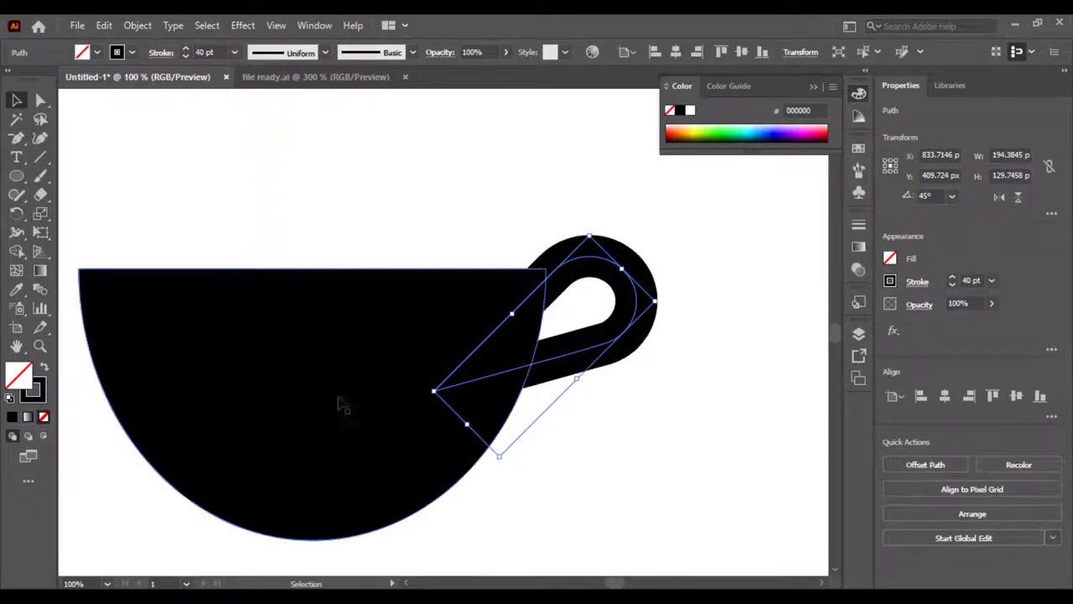
{"action": "left_click", "coordinate": [662, 437]}
{"action": "left_click", "coordinate": [642, 323]}
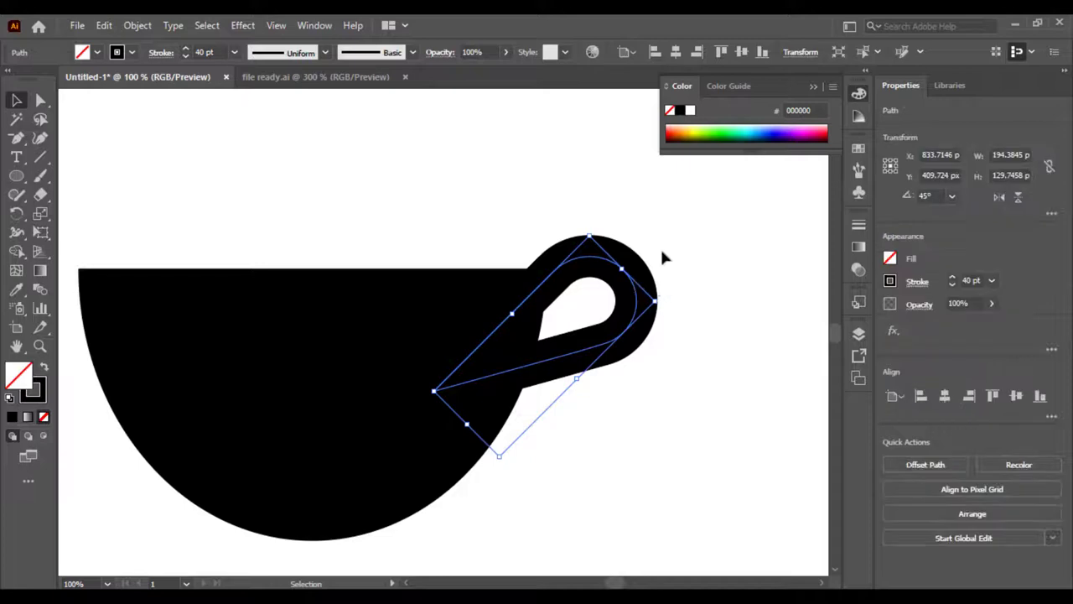
{"action": "left_click", "coordinate": [660, 246]}
{"action": "left_click", "coordinate": [625, 307]}
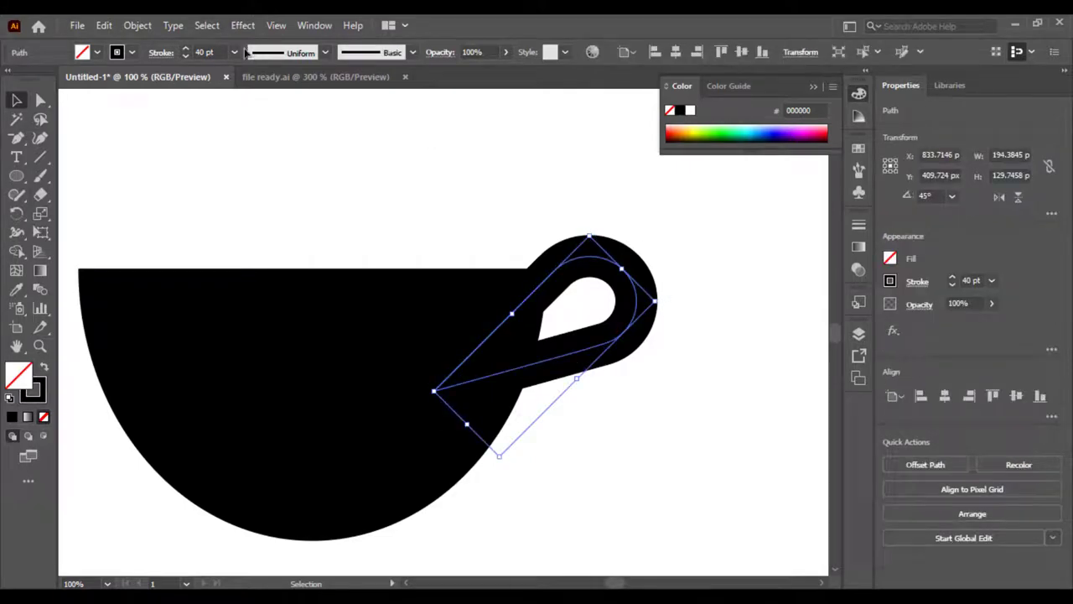
{"action": "left_click", "coordinate": [197, 52]}
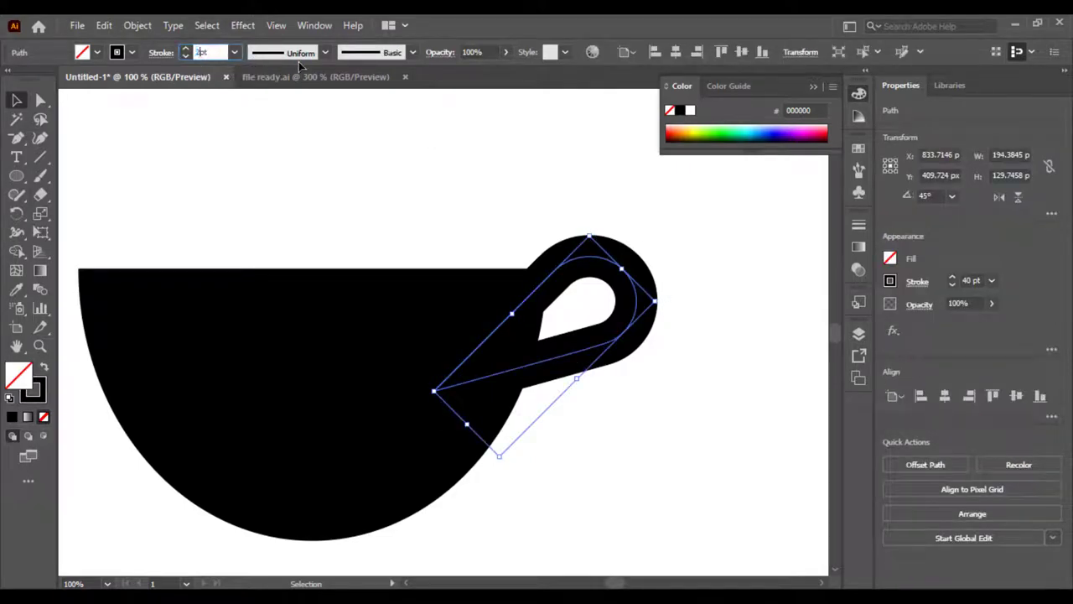
{"action": "type", "text": "25"}
{"action": "key", "text": "Return"}
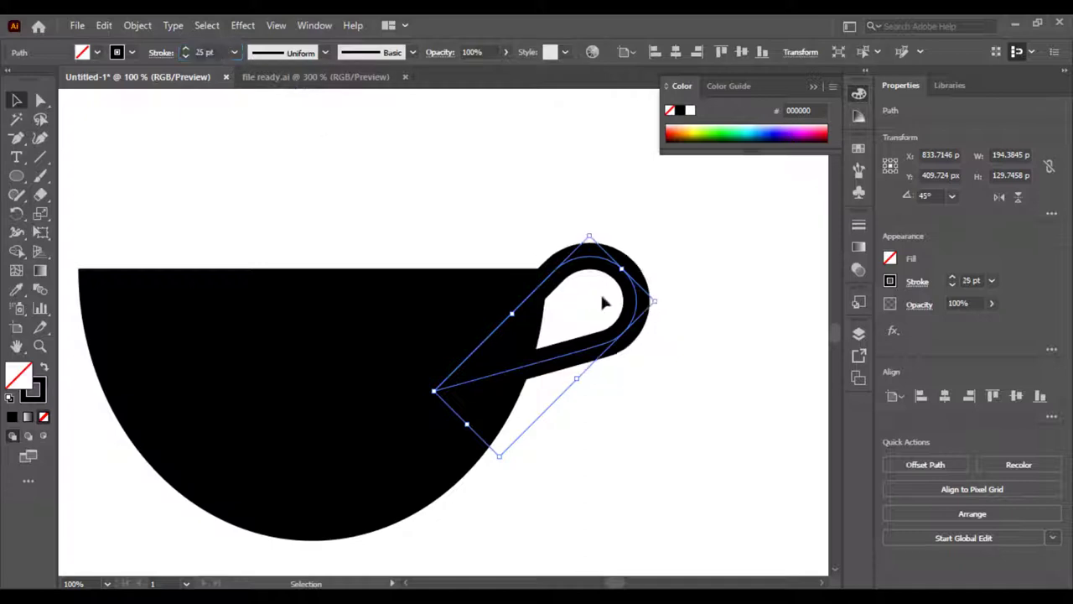
{"action": "left_click", "coordinate": [661, 426]}
Rotate the handle to about 64° so it sits against the cup
{"action": "key", "text": "ctrl+minus"}
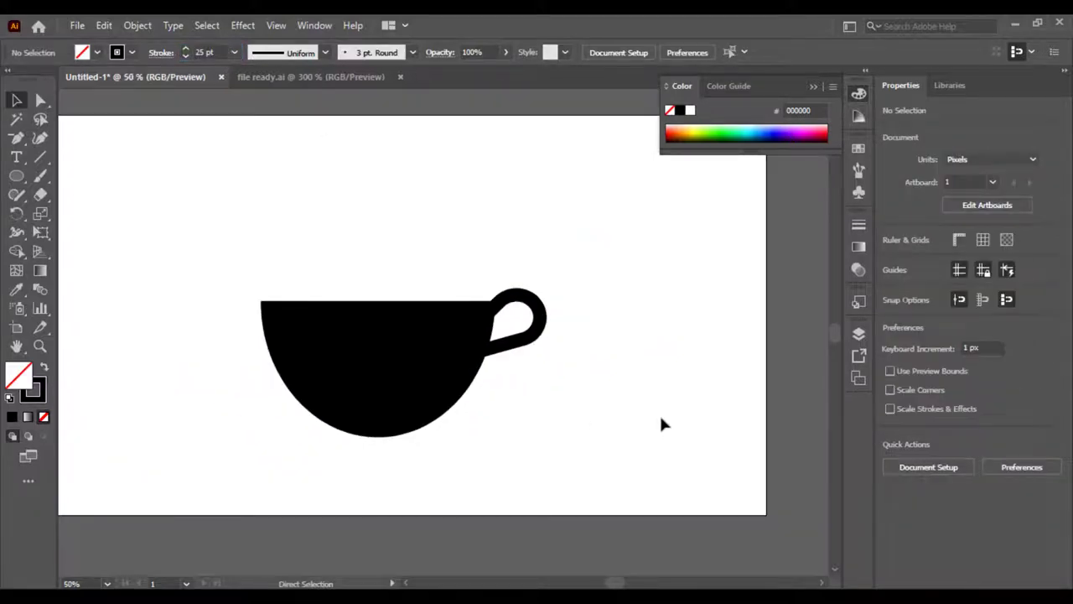
{"action": "key", "text": "ctrl+plus"}
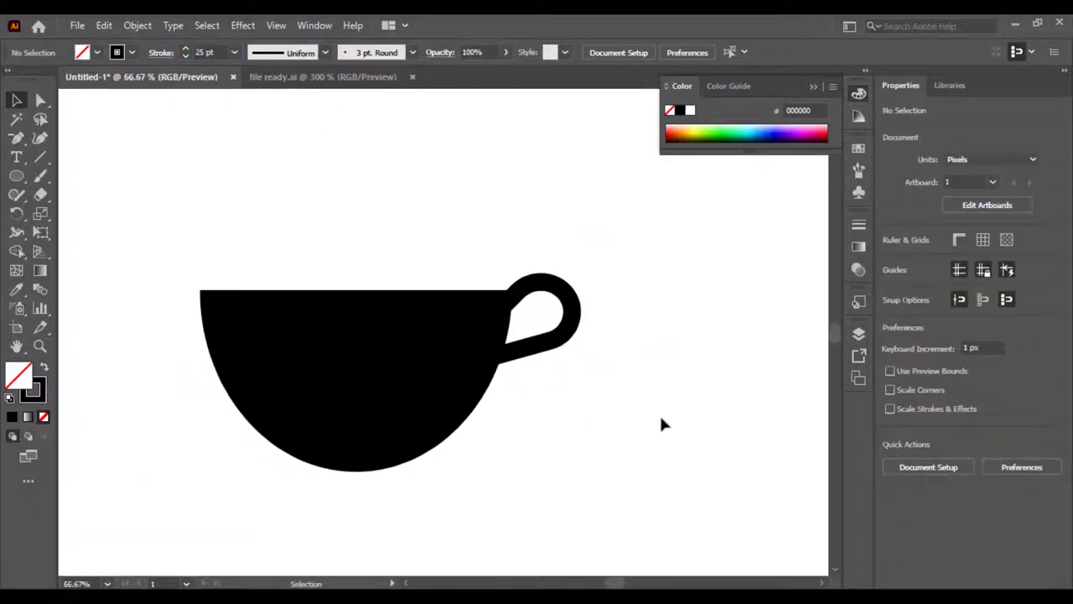
{"action": "left_click", "coordinate": [563, 348]}
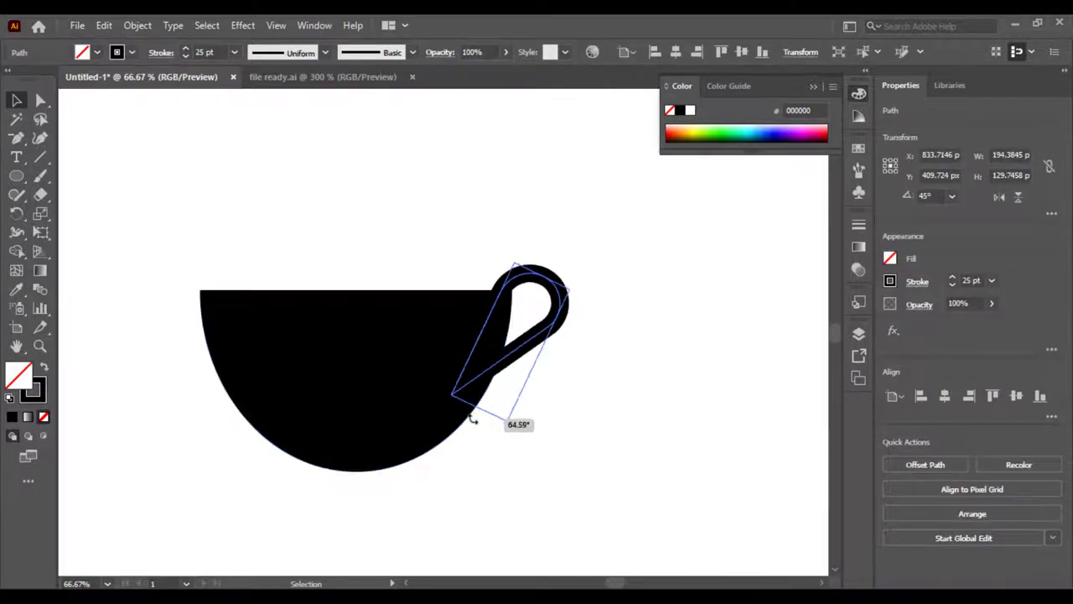
{"action": "mouse_move", "coordinate": [450, 398]}
{"action": "left_mouse_down"}
{"action": "mouse_move", "coordinate": [506, 383]}
{"action": "mouse_move", "coordinate": [527, 361]}
{"action": "left_mouse_up"}
Expand the handle's fill and stroke into a solid shape via Object > Expand
{"action": "left_click", "coordinate": [641, 346]}
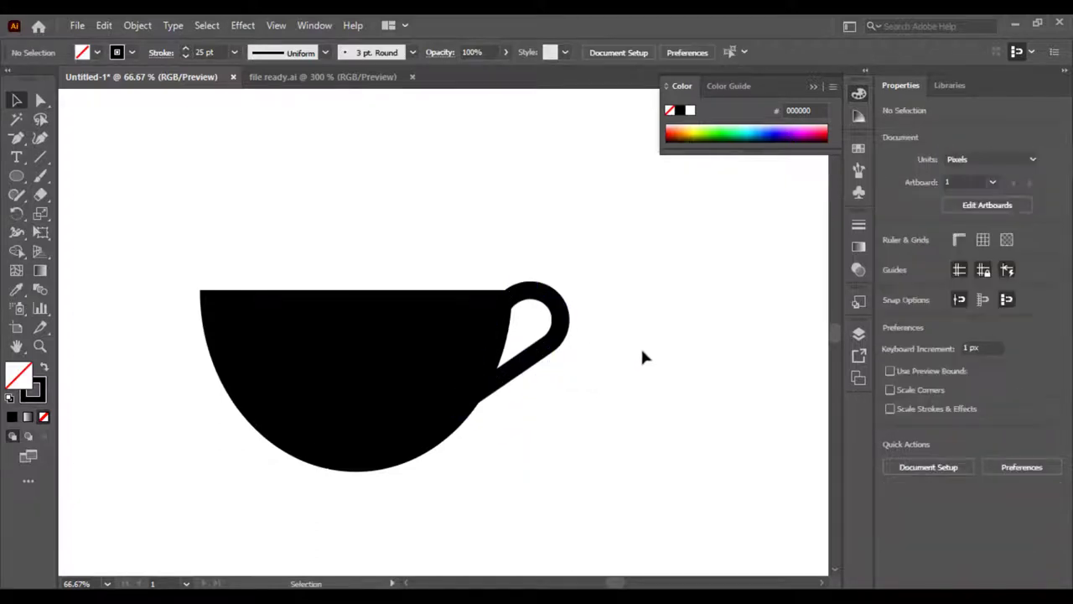
{"action": "key", "text": "ctrl+a"}
{"action": "left_click", "coordinate": [674, 329]}
{"action": "left_click", "coordinate": [512, 331]}
{"action": "left_click", "coordinate": [564, 344]}
{"action": "left_click", "coordinate": [562, 343]}
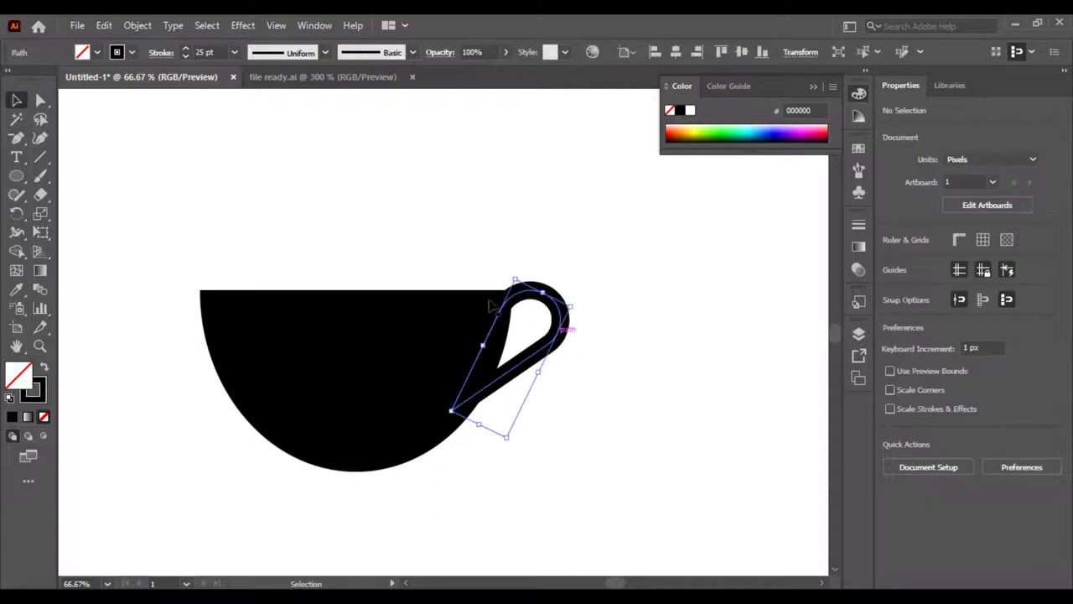
{"action": "left_click", "coordinate": [207, 26]}
{"action": "left_click", "coordinate": [137, 25]}
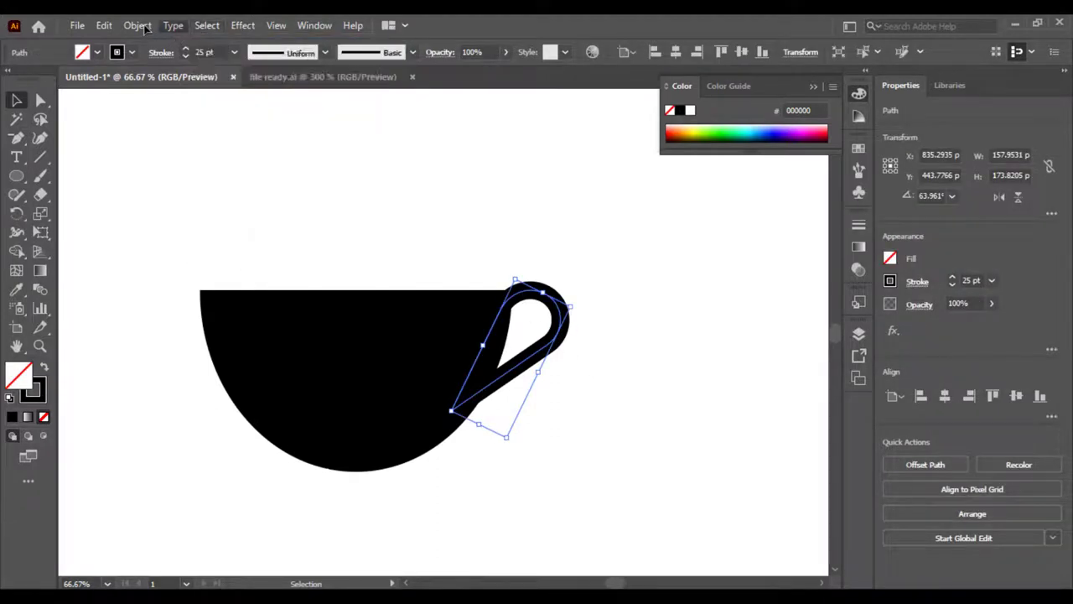
{"action": "left_click", "coordinate": [137, 25]}
{"action": "left_click", "coordinate": [205, 206]}
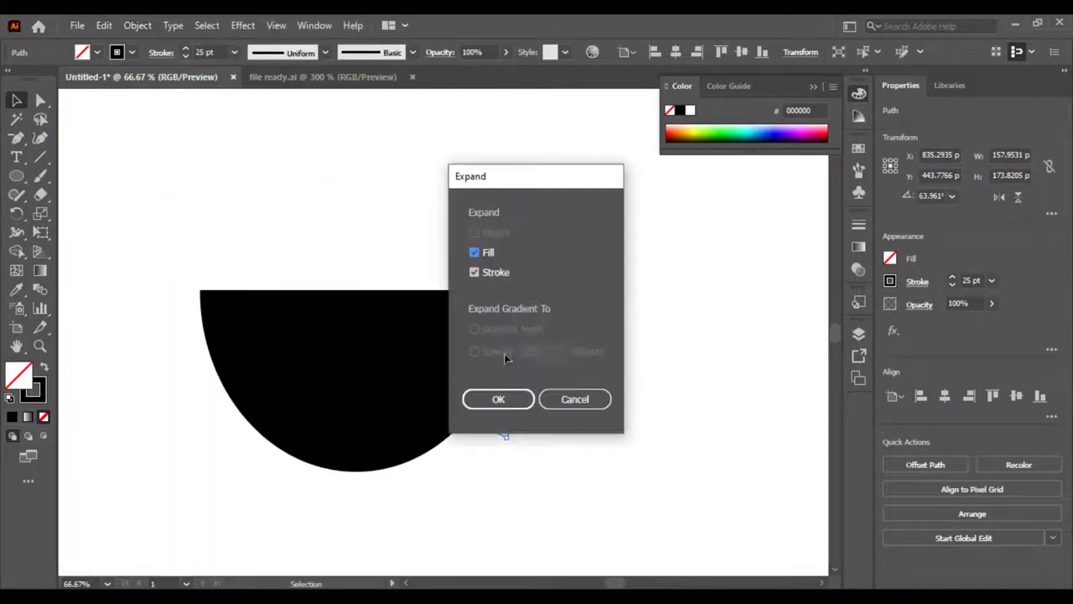
{"action": "left_click", "coordinate": [508, 399]}
{"action": "left_click", "coordinate": [581, 228]}
Merge the expanded handle into the cup body with the Shape Builder
{"action": "left_click_drag", "start_coordinate": [512, 321], "coordinate": [421, 402]}
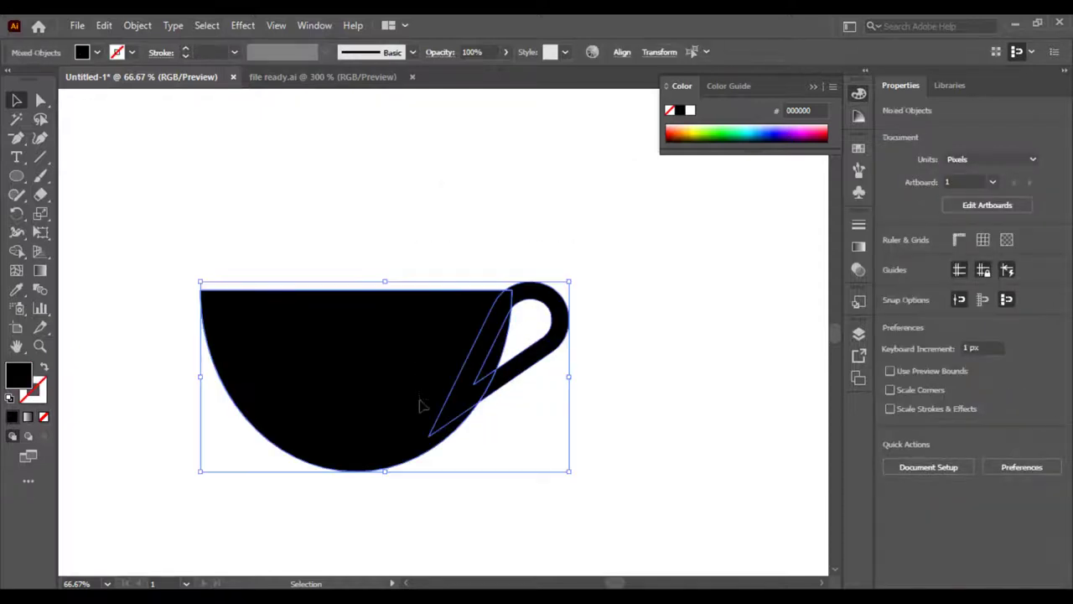
{"action": "key", "text": "ctrl+1"}
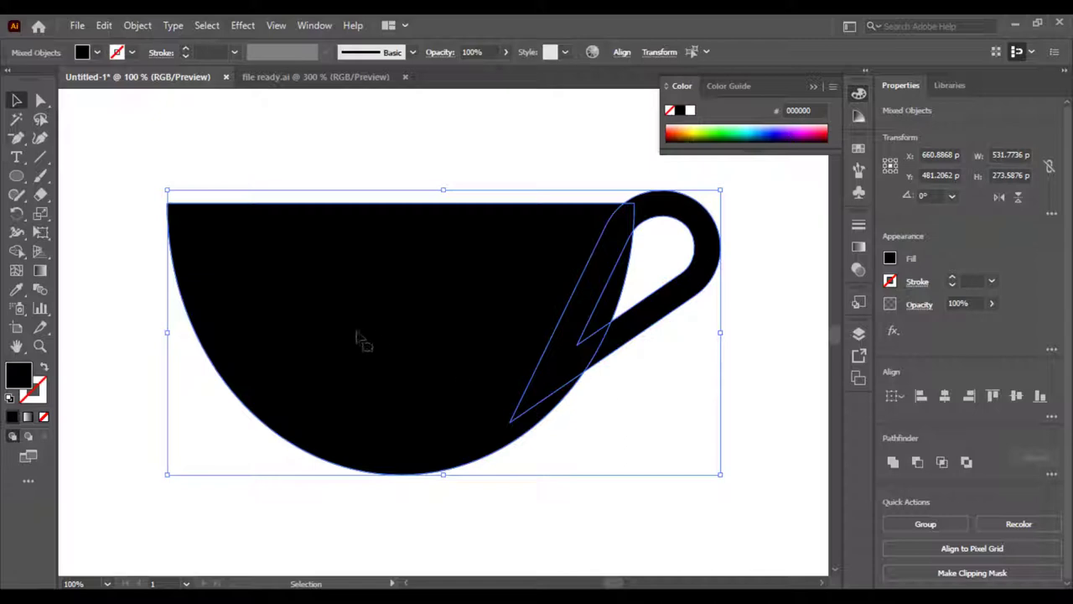
{"action": "left_click", "coordinate": [17, 252]}
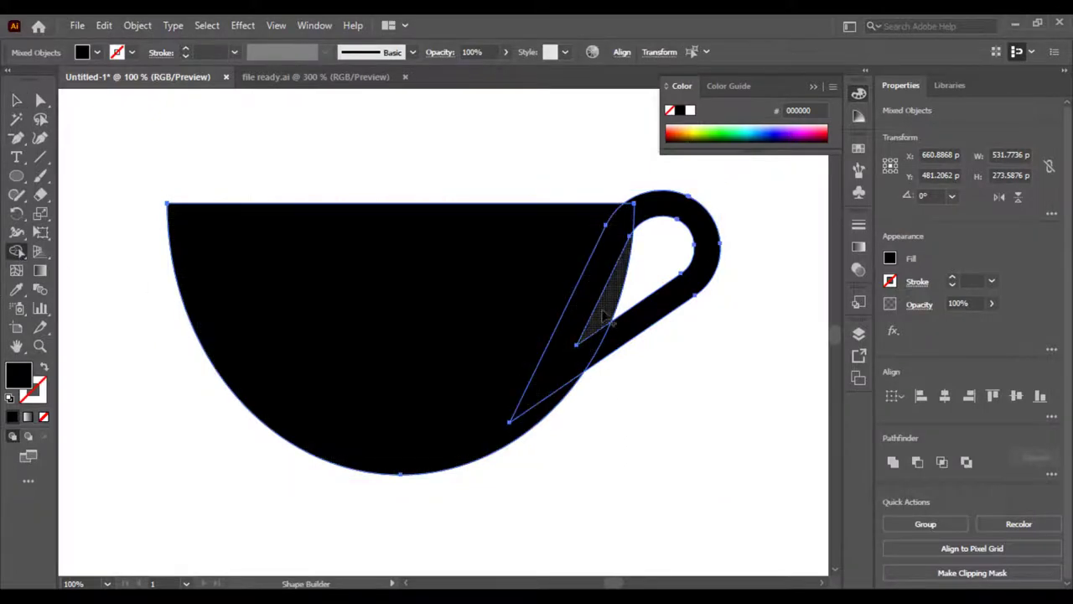
{"action": "left_click", "coordinate": [608, 277]}
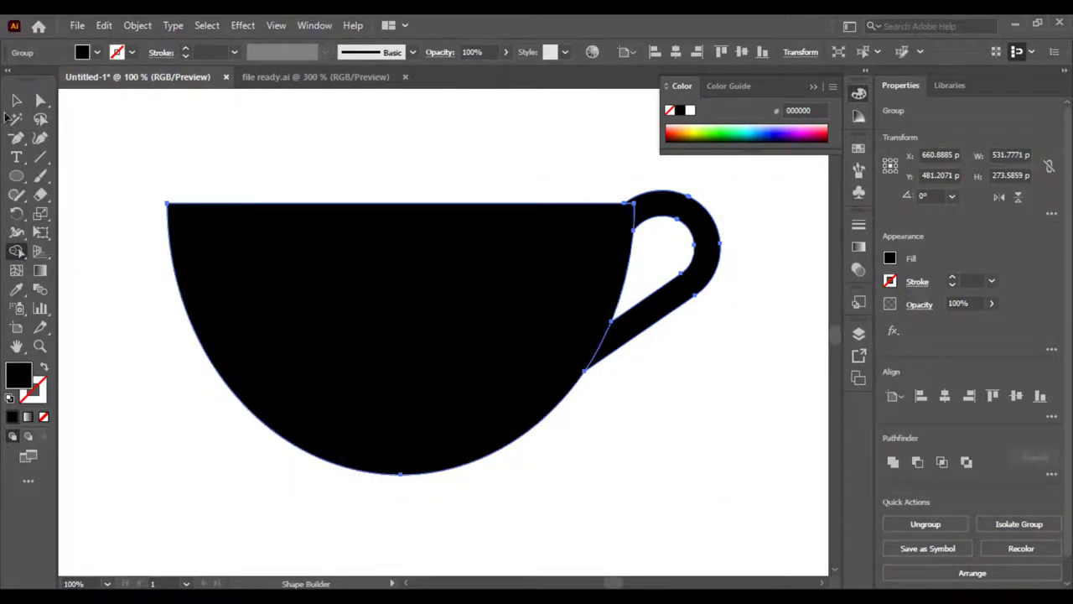
{"action": "left_click", "coordinate": [17, 100]}
{"action": "left_click", "coordinate": [143, 155]}
Ungroup the cup and move it toward the artboard's centre
{"action": "key", "text": "ctrl+minus"}
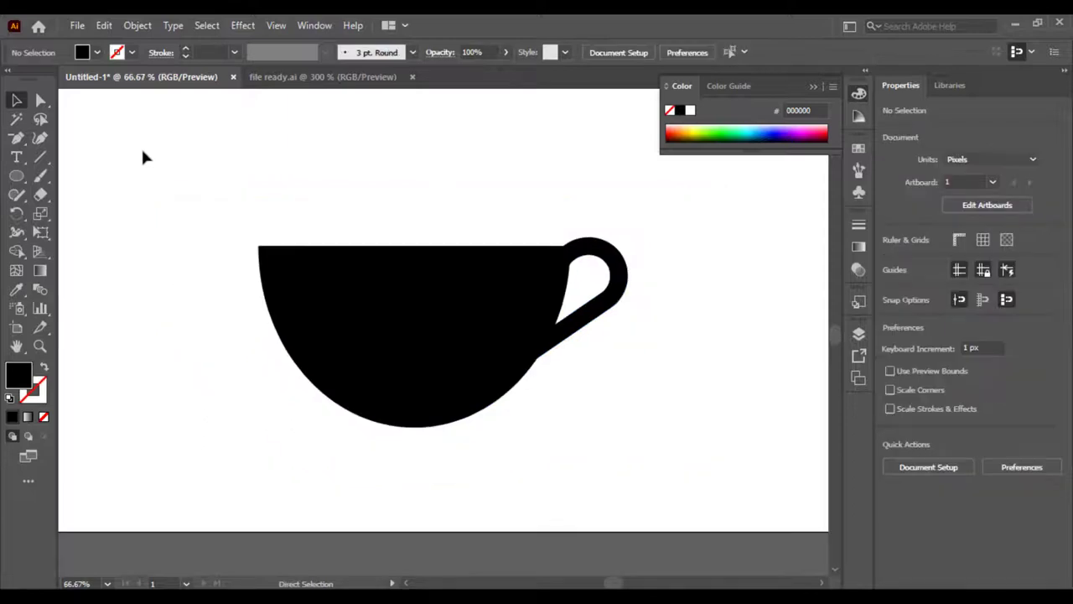
{"action": "key", "text": "ctrl+minus"}
{"action": "key", "text": "ctrl+plus"}
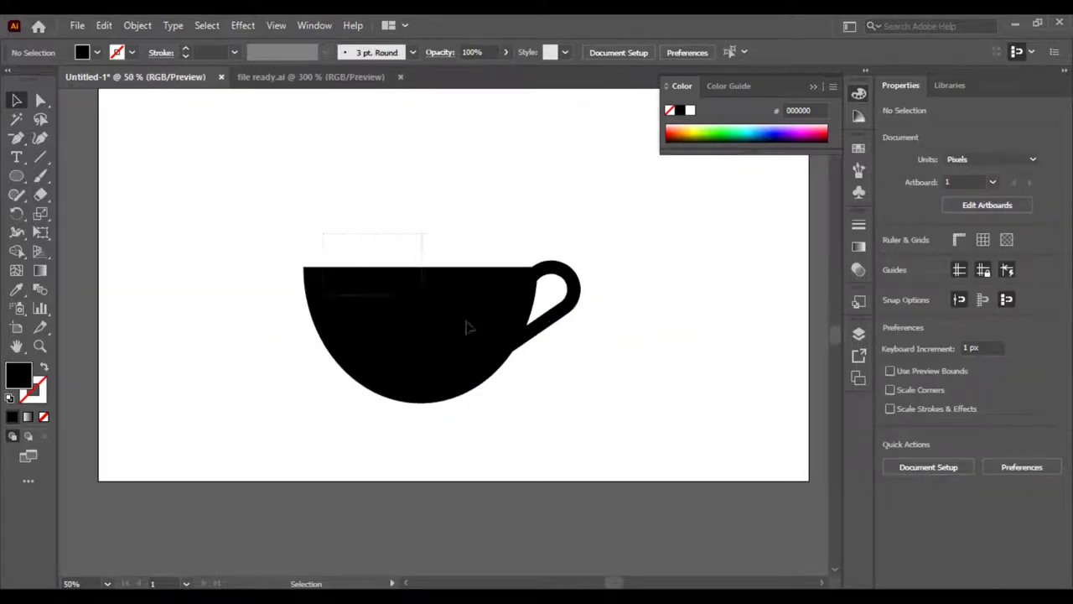
{"action": "left_click", "coordinate": [522, 342]}
{"action": "right_click", "coordinate": [465, 312]}
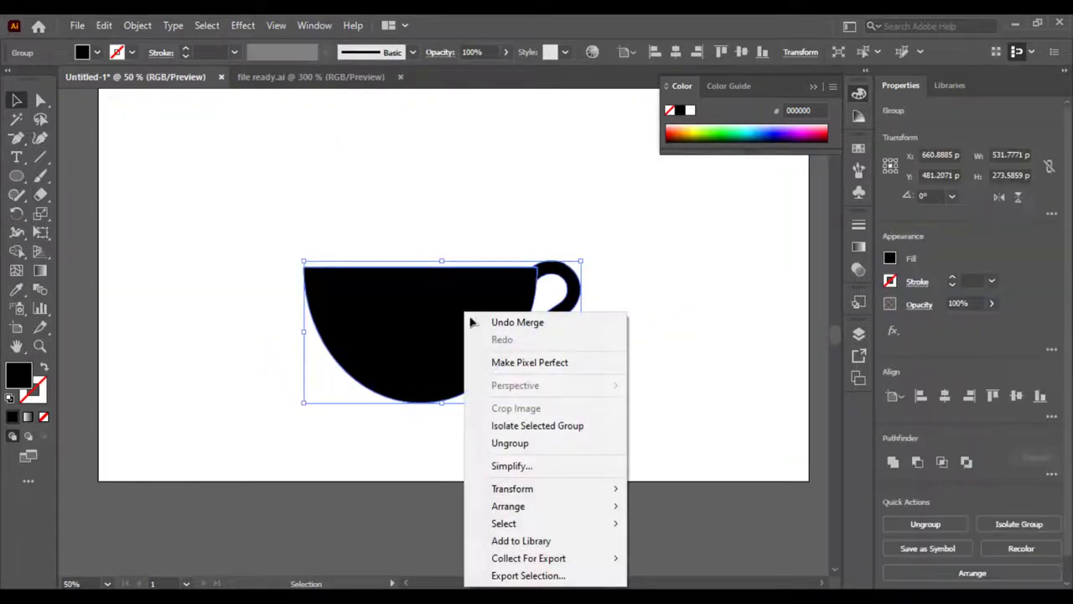
{"action": "left_click", "coordinate": [522, 443]}
{"action": "left_click", "coordinate": [431, 448]}
{"action": "mouse_move", "coordinate": [541, 306]}
{"action": "left_mouse_down"}
{"action": "mouse_move", "coordinate": [578, 309]}
{"action": "mouse_move", "coordinate": [550, 268]}
{"action": "left_mouse_up"}
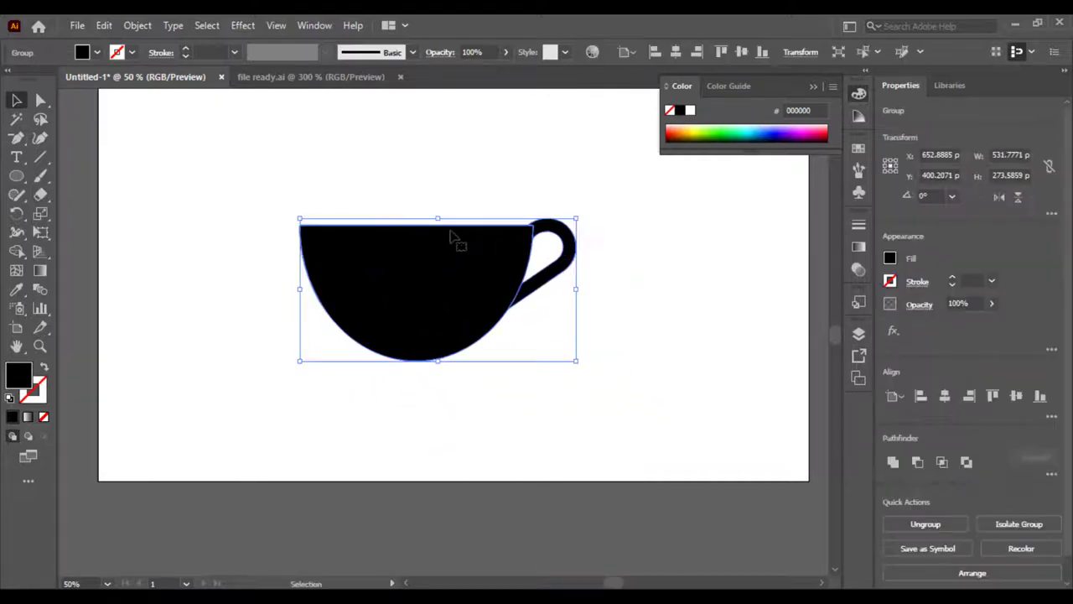
{"action": "left_click_drag", "start_coordinate": [456, 239], "coordinate": [507, 340]}
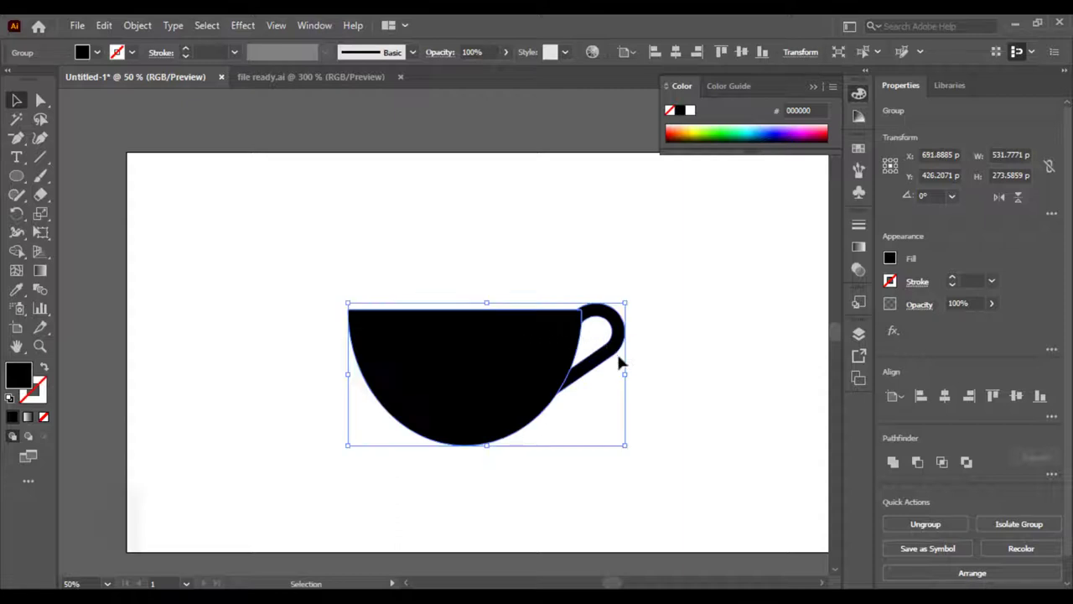
Scale the cup down proportionally from a corner handle
{"action": "left_click_drag", "start_coordinate": [629, 374], "coordinate": [597, 373]}
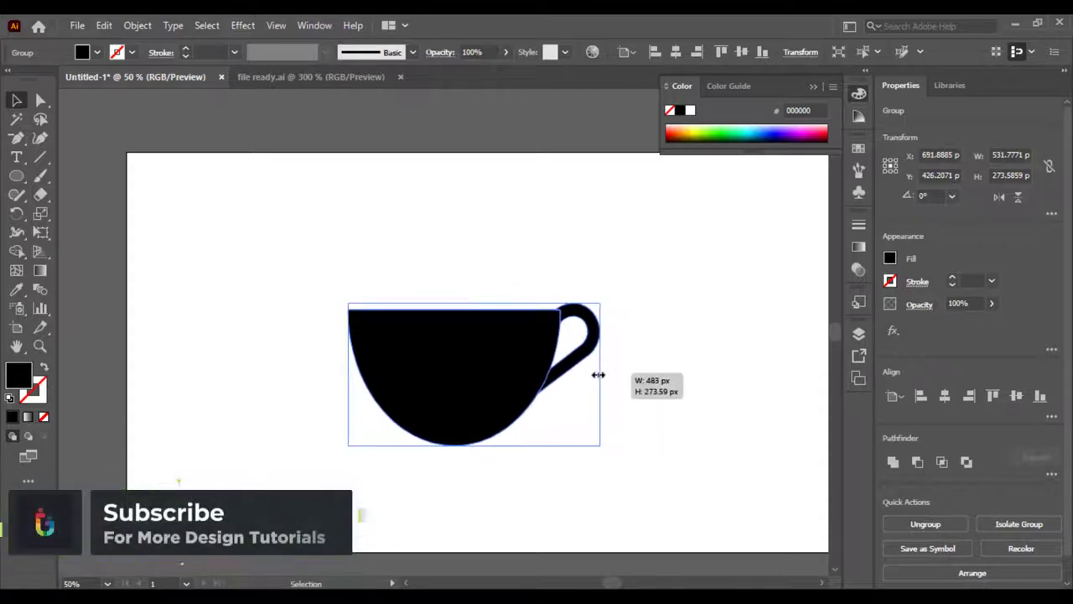
{"action": "key", "text": "ctrl+z"}
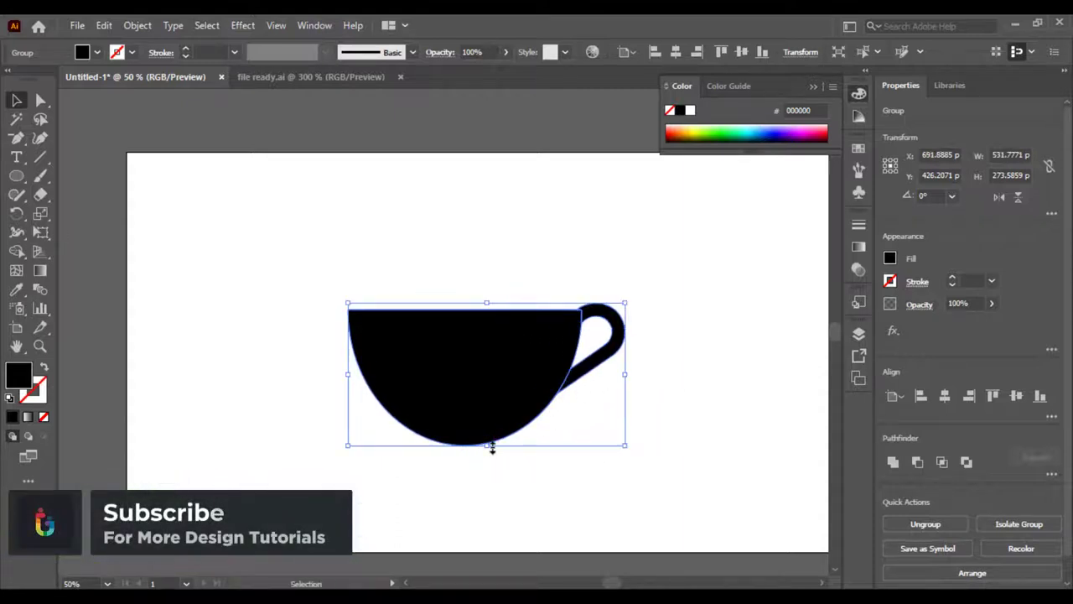
{"action": "left_click_drag", "start_coordinate": [489, 446], "coordinate": [493, 464]}
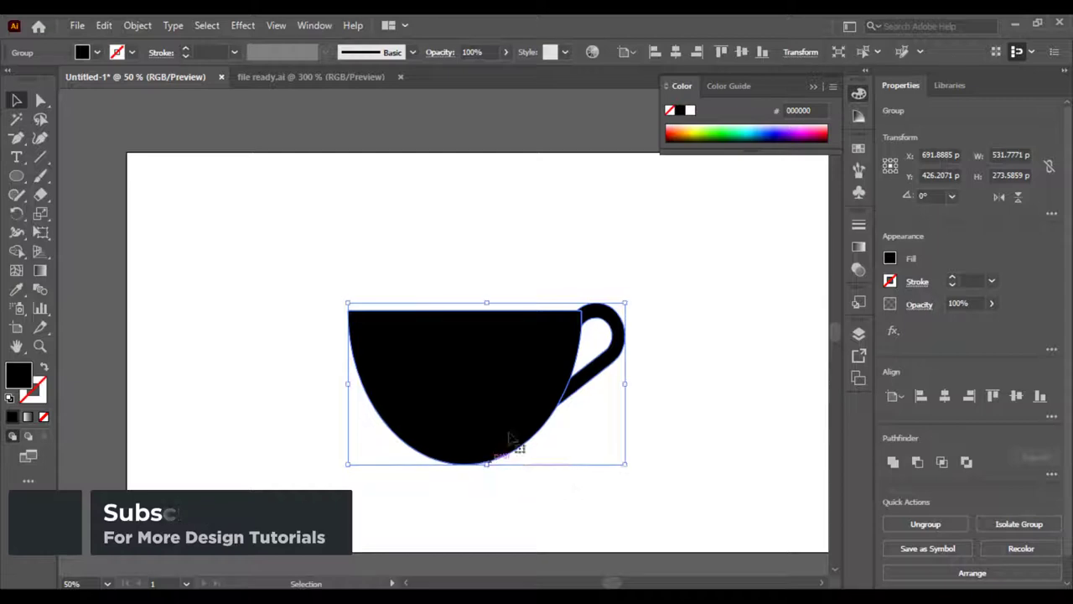
{"action": "left_click_drag", "start_coordinate": [626, 464], "coordinate": [585, 441]}
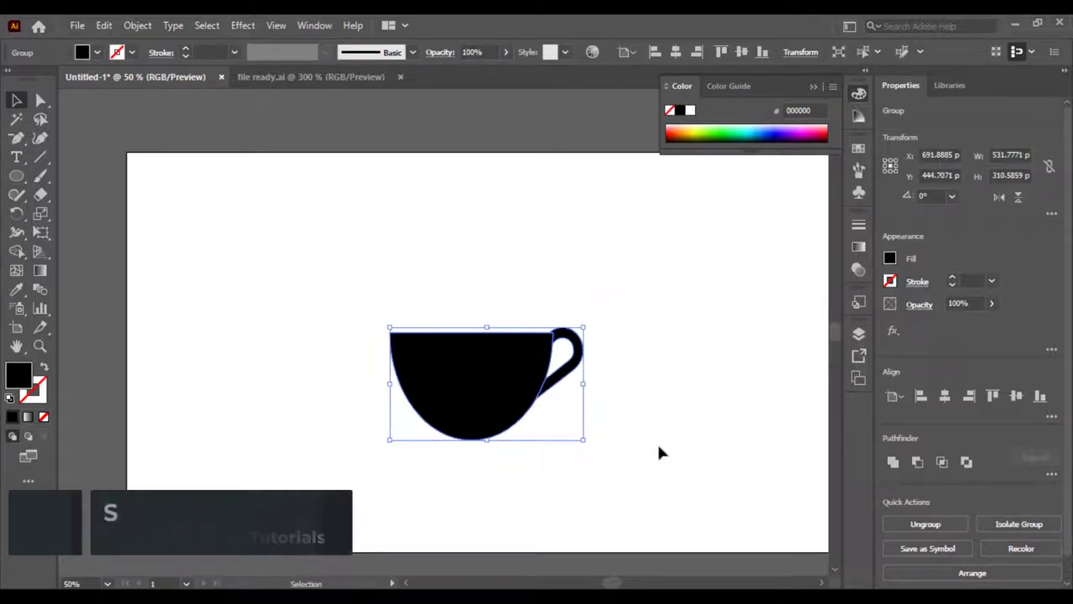
{"action": "left_click", "coordinate": [673, 419]}
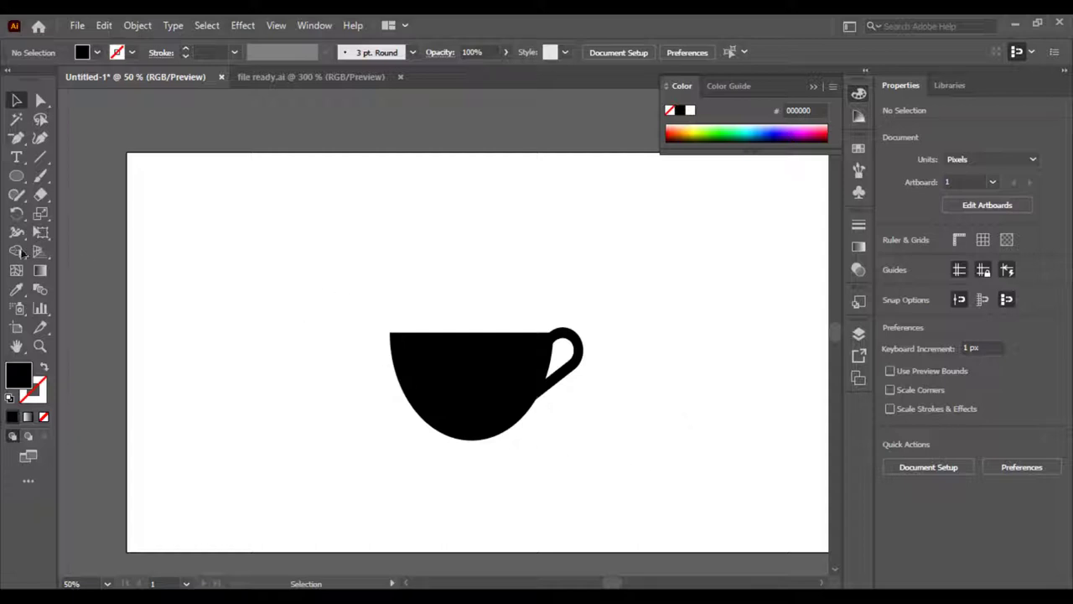
Draw a three-point wavy Pen path above the cup, about 224 × 34 px, and select it
{"action": "left_click", "coordinate": [16, 137]}
{"action": "left_click_drag", "start_coordinate": [16, 138], "coordinate": [84, 137]}
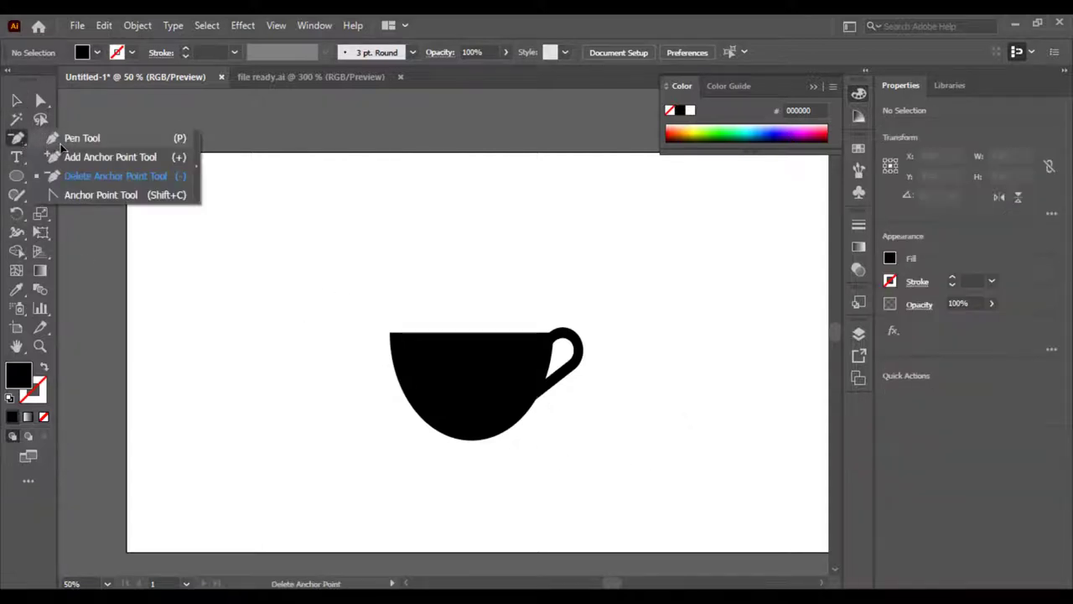
{"action": "left_click_drag", "start_coordinate": [362, 244], "coordinate": [386, 221]}
{"action": "left_click", "coordinate": [361, 243]}
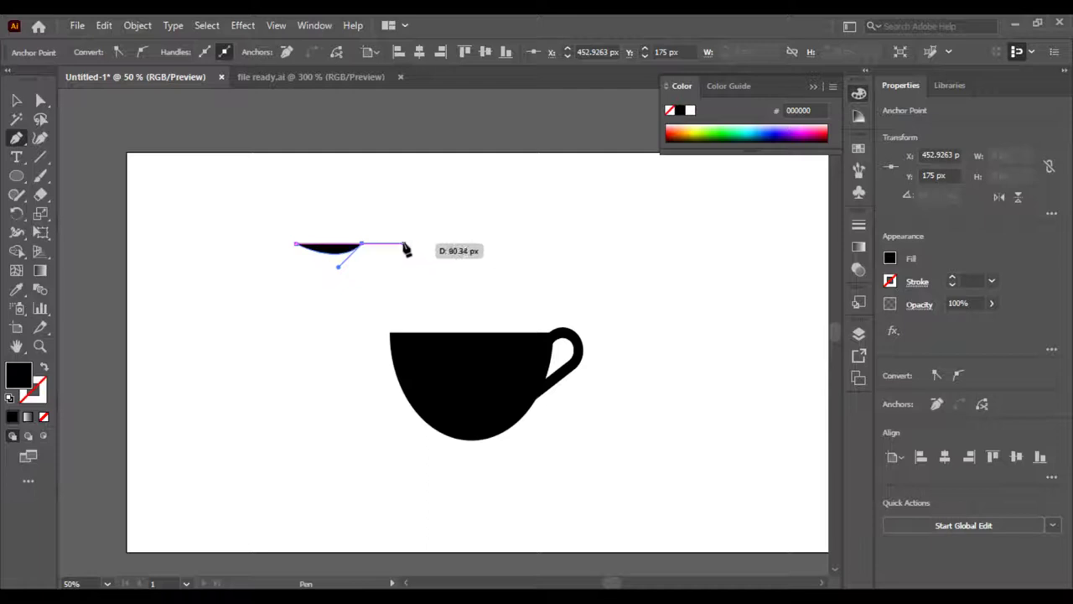
{"action": "left_click_drag", "start_coordinate": [414, 244], "coordinate": [445, 265]}
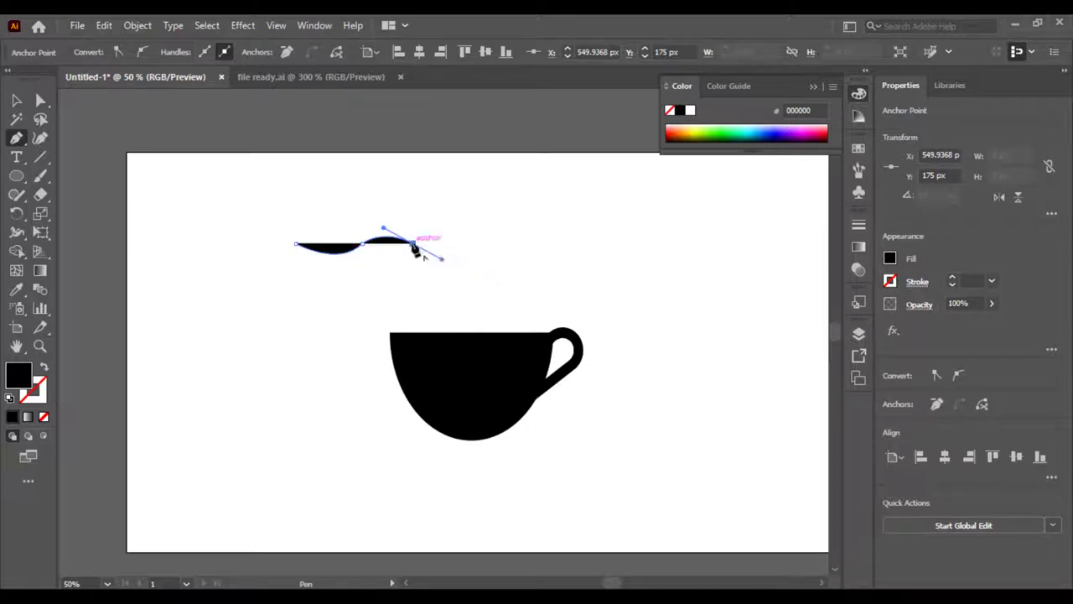
{"action": "left_click", "coordinate": [413, 244]}
{"action": "left_click", "coordinate": [16, 100]}
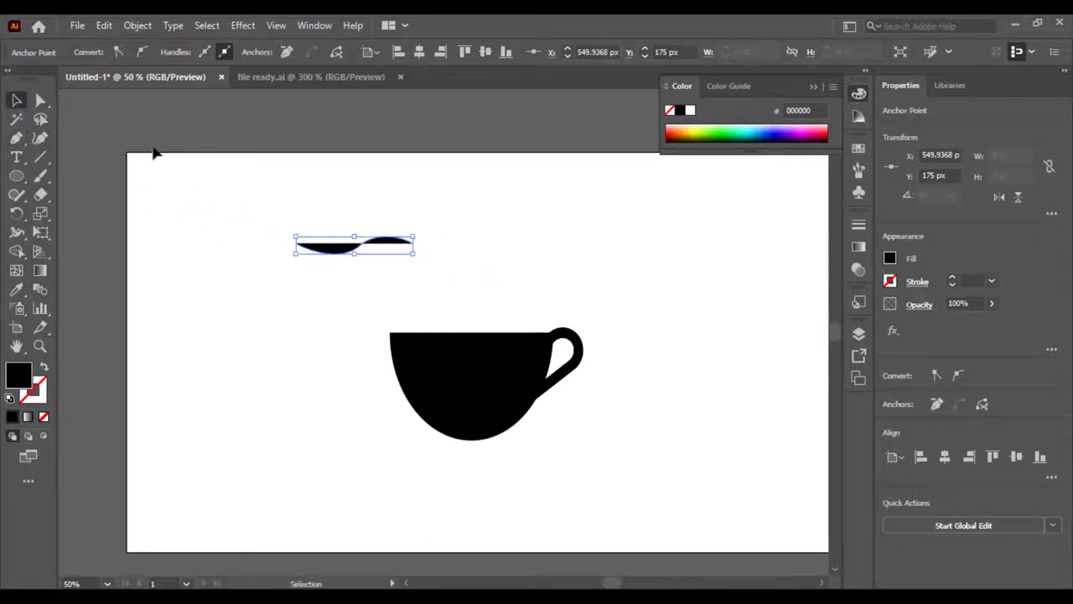
{"action": "left_click", "coordinate": [382, 220]}
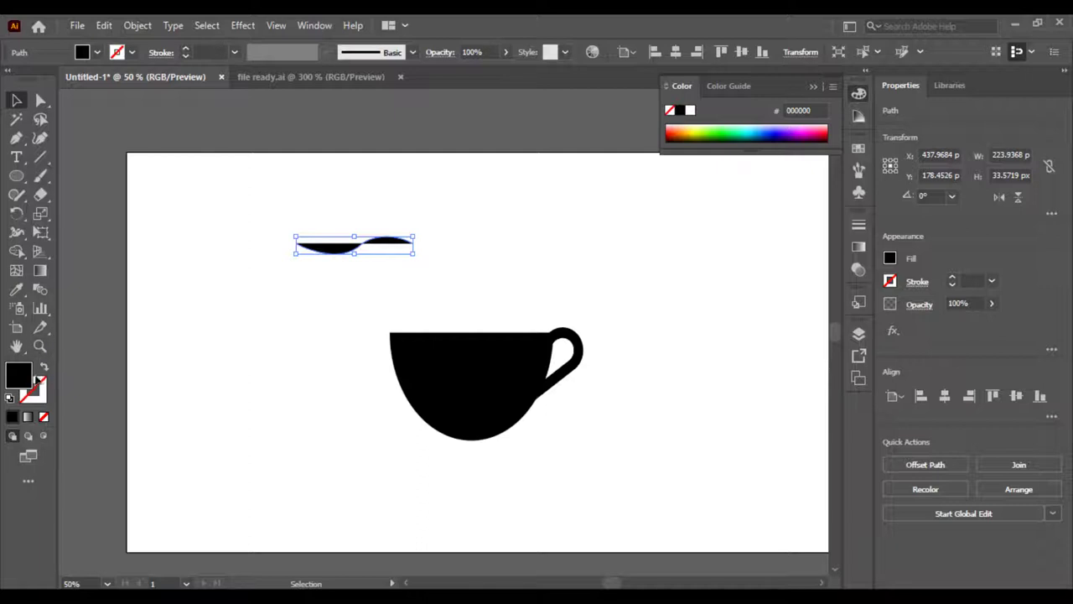
Turn the wave's fill into a stroke and set the stroke weight to 16 pt
{"action": "left_click", "coordinate": [44, 369]}
{"action": "left_click", "coordinate": [378, 199]}
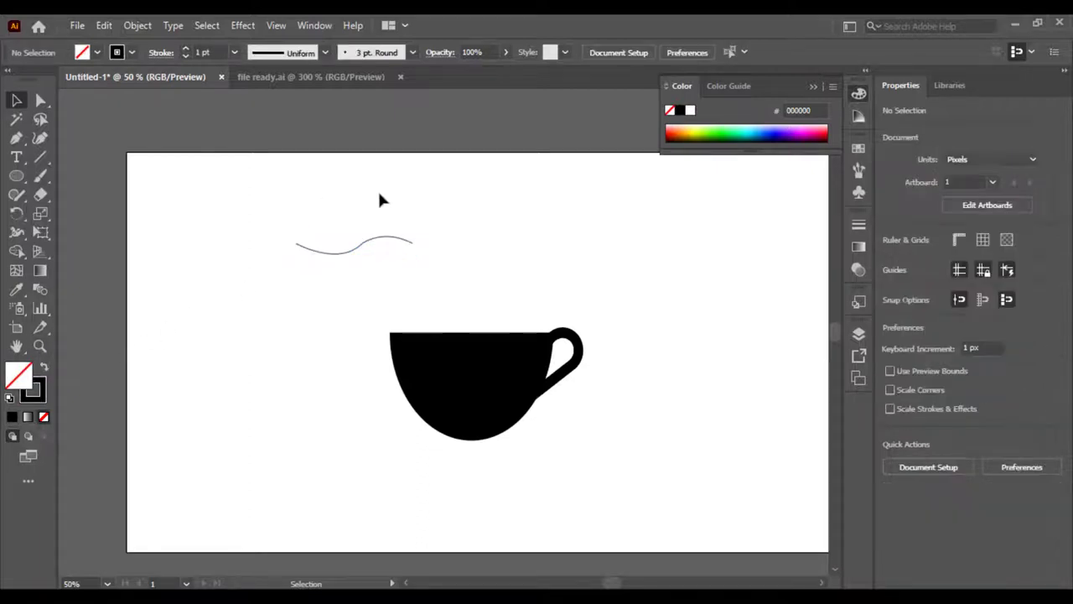
{"action": "left_click", "coordinate": [338, 252]}
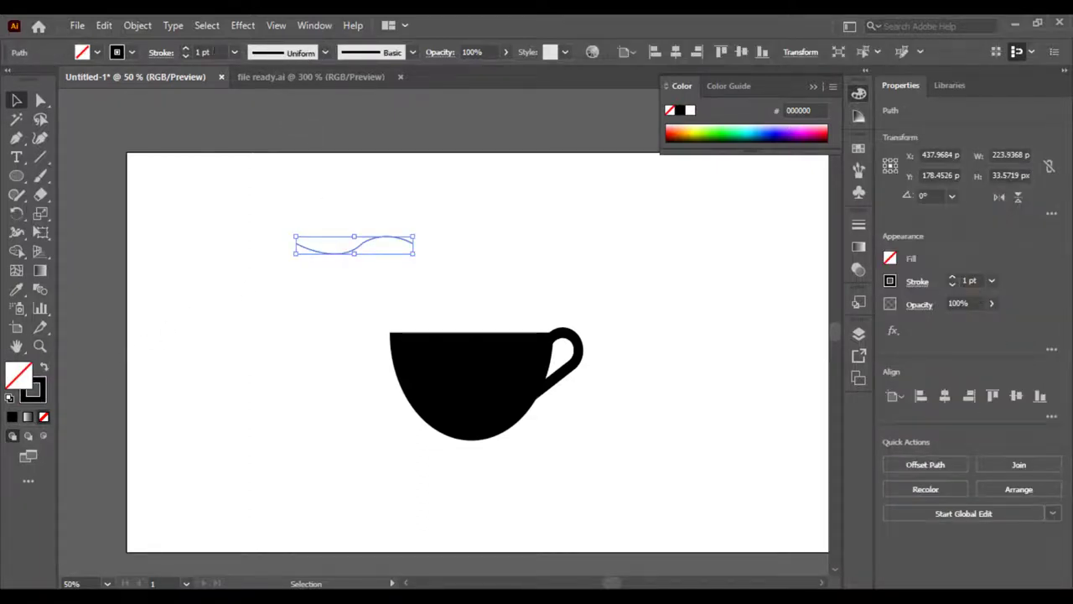
{"action": "left_click", "coordinate": [235, 52]}
{"action": "left_click", "coordinate": [273, 284]}
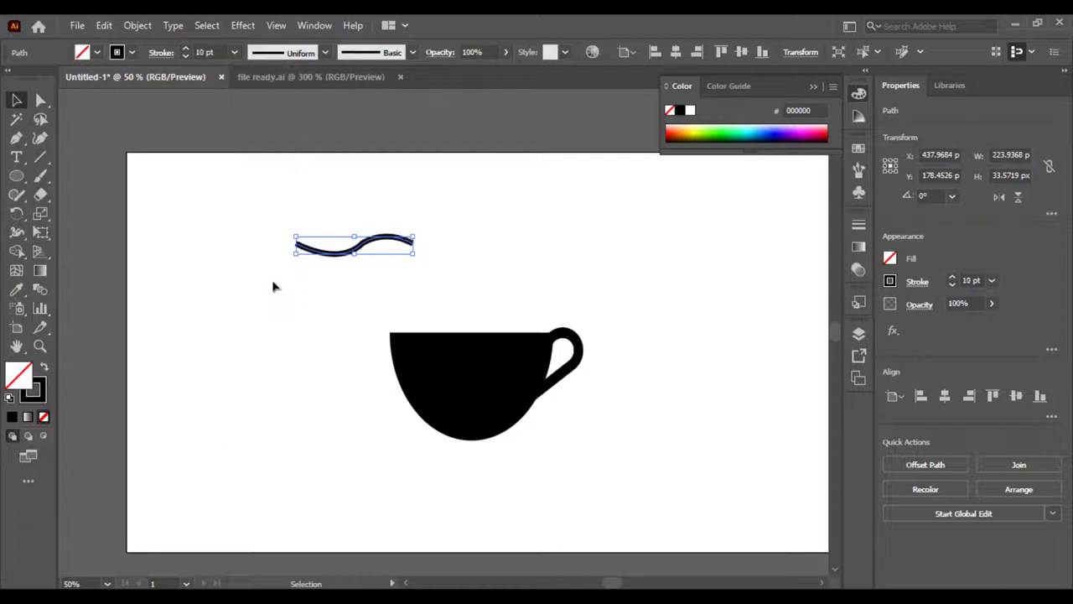
{"action": "left_click", "coordinate": [236, 52]}
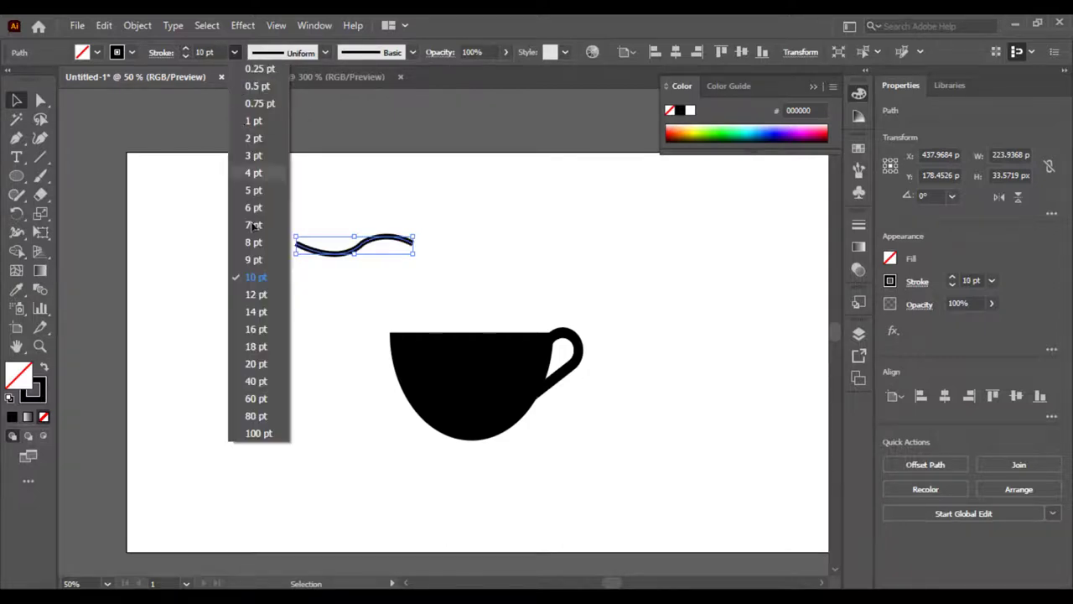
{"action": "left_click", "coordinate": [255, 328]}
Apply the tapered width profile and stretch the wave to about 272 px wide
{"action": "left_click", "coordinate": [324, 52]}
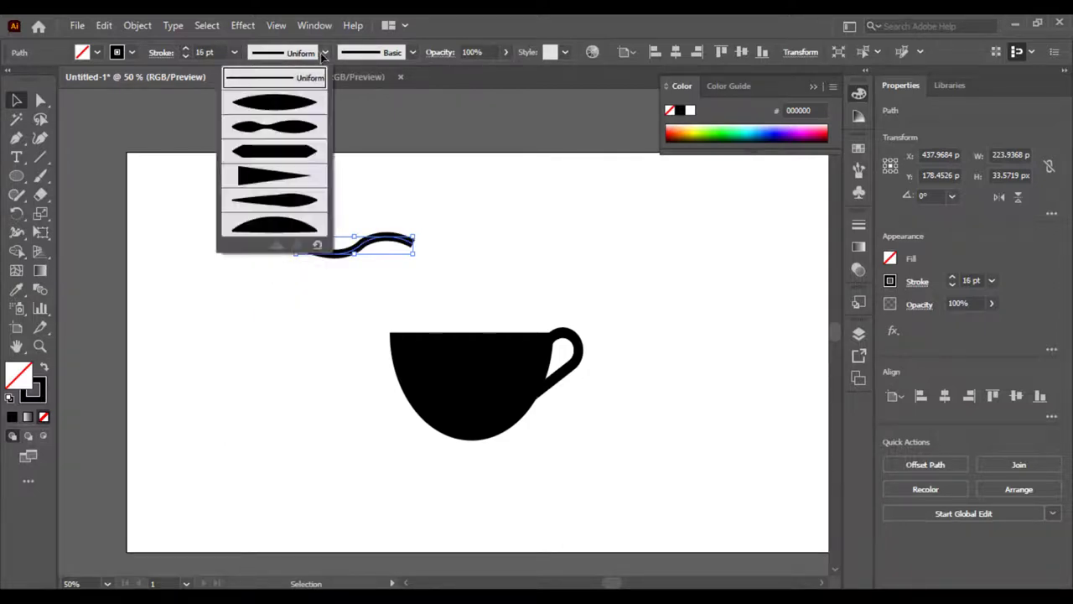
{"action": "left_click", "coordinate": [325, 52]}
{"action": "left_click", "coordinate": [417, 203]}
{"action": "left_click", "coordinate": [393, 251]}
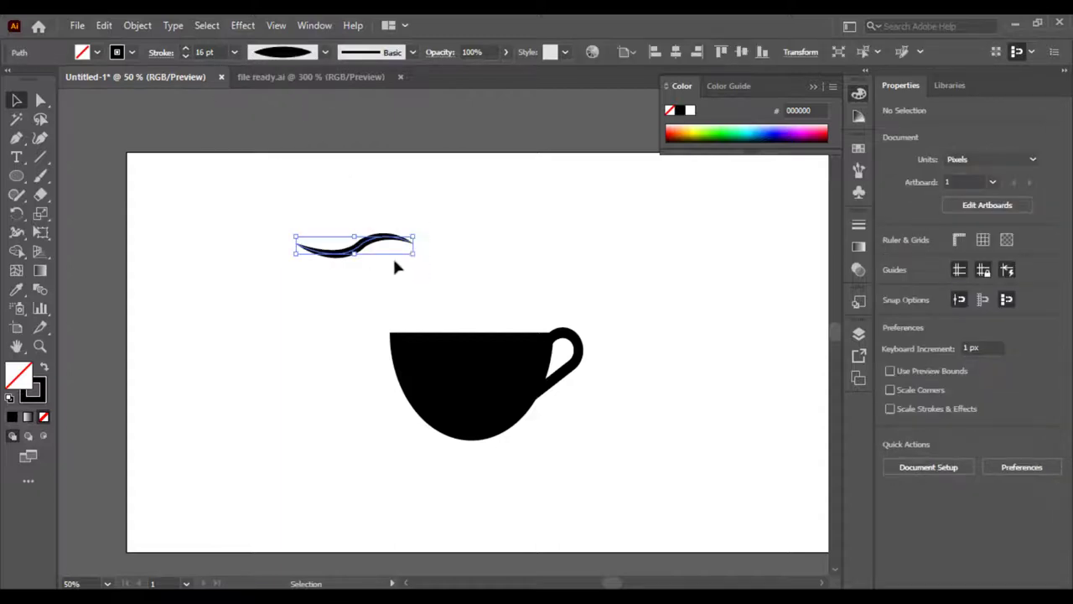
{"action": "left_click_drag", "start_coordinate": [410, 246], "coordinate": [440, 246]}
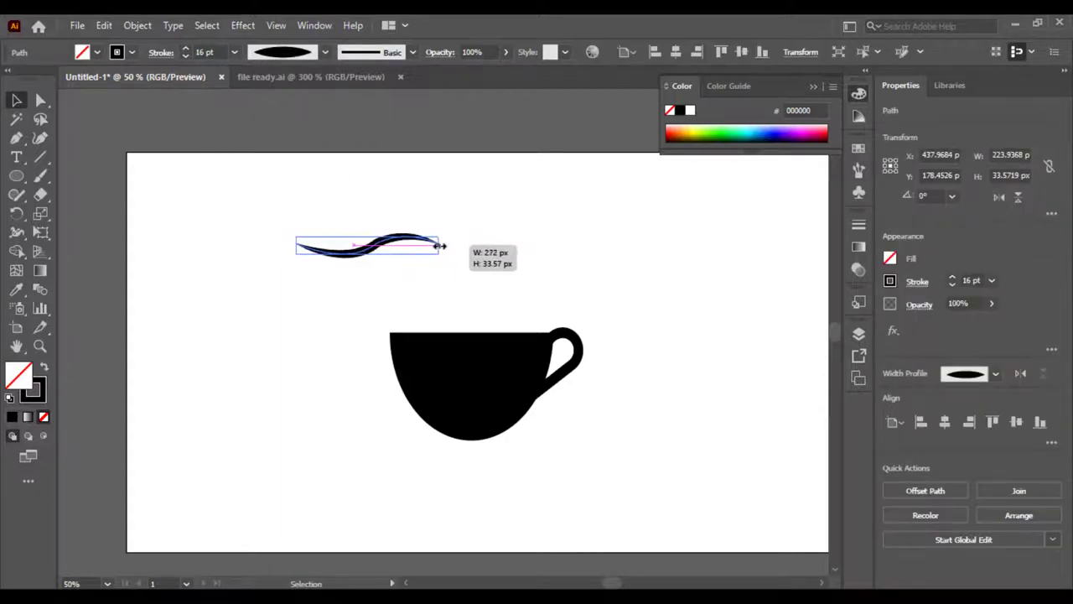
{"action": "left_click", "coordinate": [454, 249]}
{"action": "key", "text": "ctrl+plus"}
{"action": "key", "text": "ctrl+plus"}
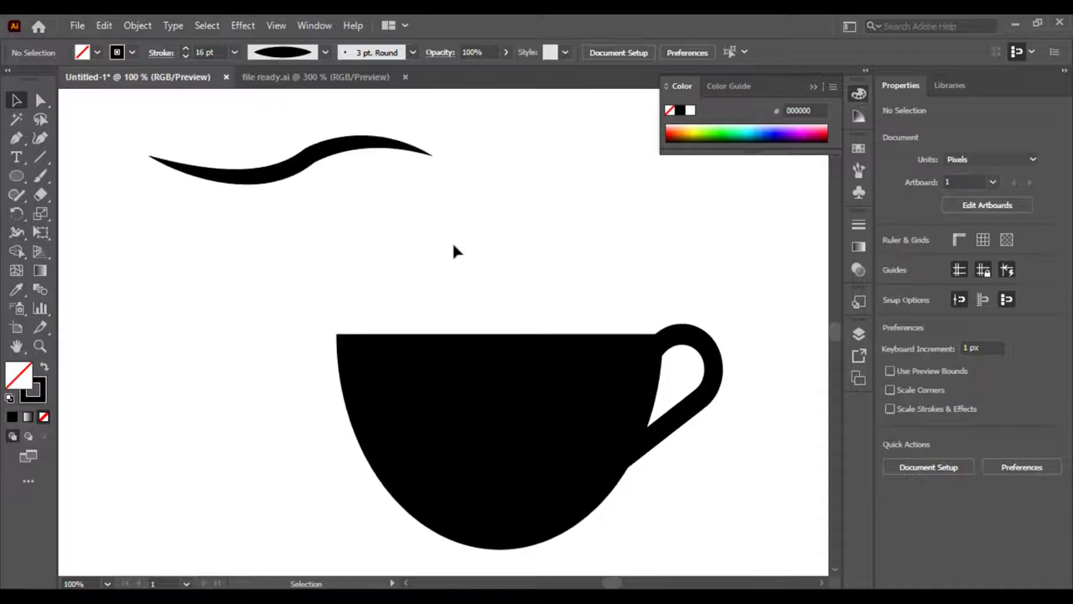
Make the tapered wave slightly narrower using its side handle
{"action": "left_click_drag", "start_coordinate": [453, 247], "coordinate": [580, 339]}
{"action": "left_click", "coordinate": [450, 247]}
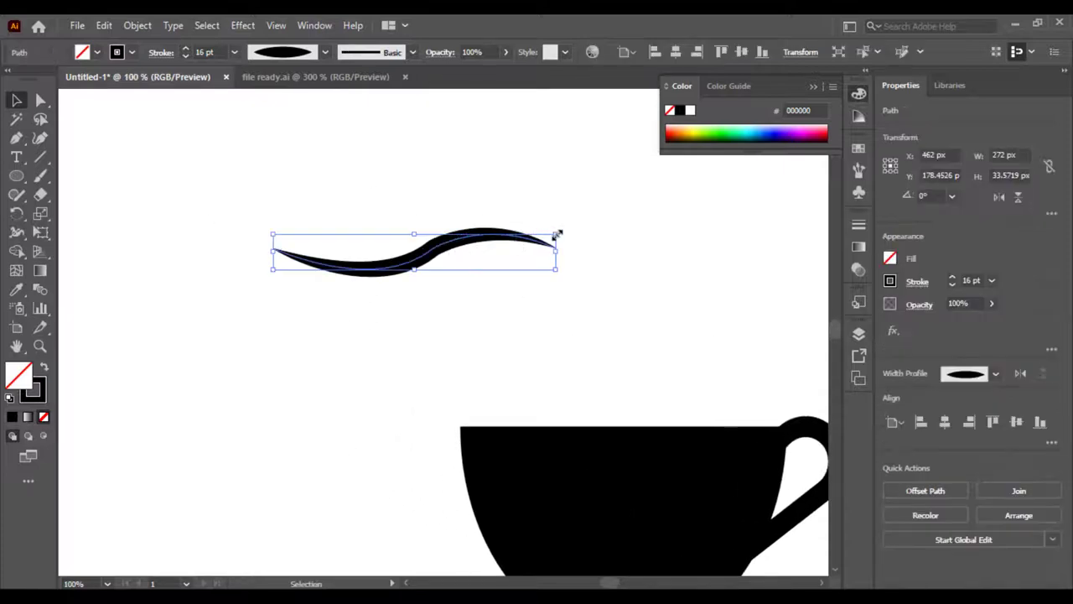
{"action": "left_click_drag", "start_coordinate": [556, 234], "coordinate": [519, 243]}
{"action": "left_click", "coordinate": [575, 287]}
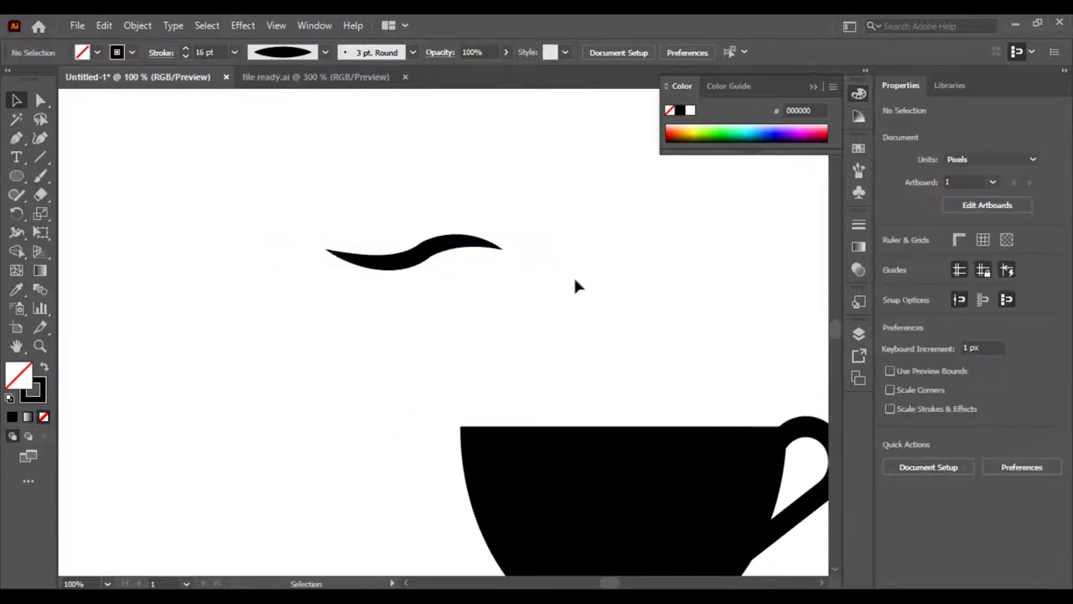
Alt-drag two copies of the wave so three wavy lines stack vertically
{"action": "left_click", "coordinate": [428, 269]}
{"action": "left_click_drag", "start_coordinate": [414, 272], "coordinate": [407, 229]}
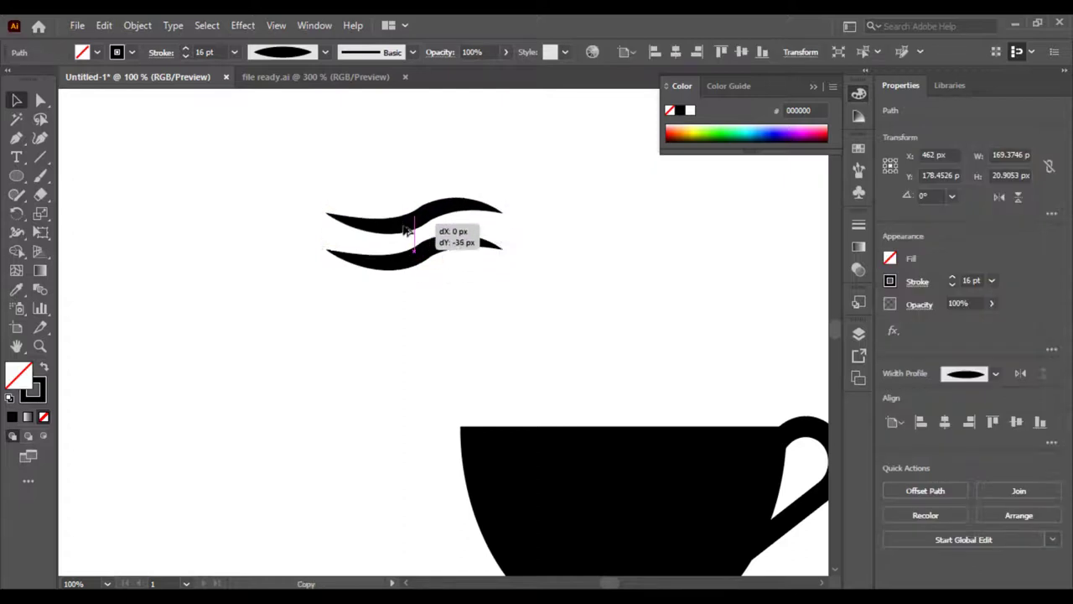
{"action": "left_click", "coordinate": [498, 221]}
{"action": "left_click", "coordinate": [498, 210]}
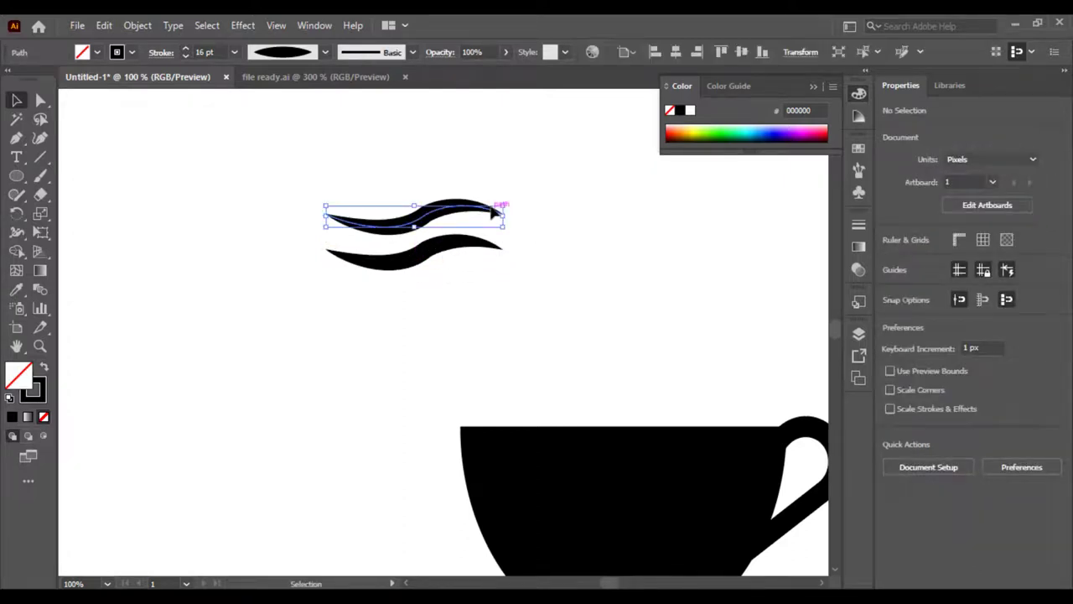
{"action": "left_click_drag", "start_coordinate": [477, 212], "coordinate": [479, 287]}
{"action": "left_click", "coordinate": [475, 340]}
{"action": "left_click", "coordinate": [438, 256]}
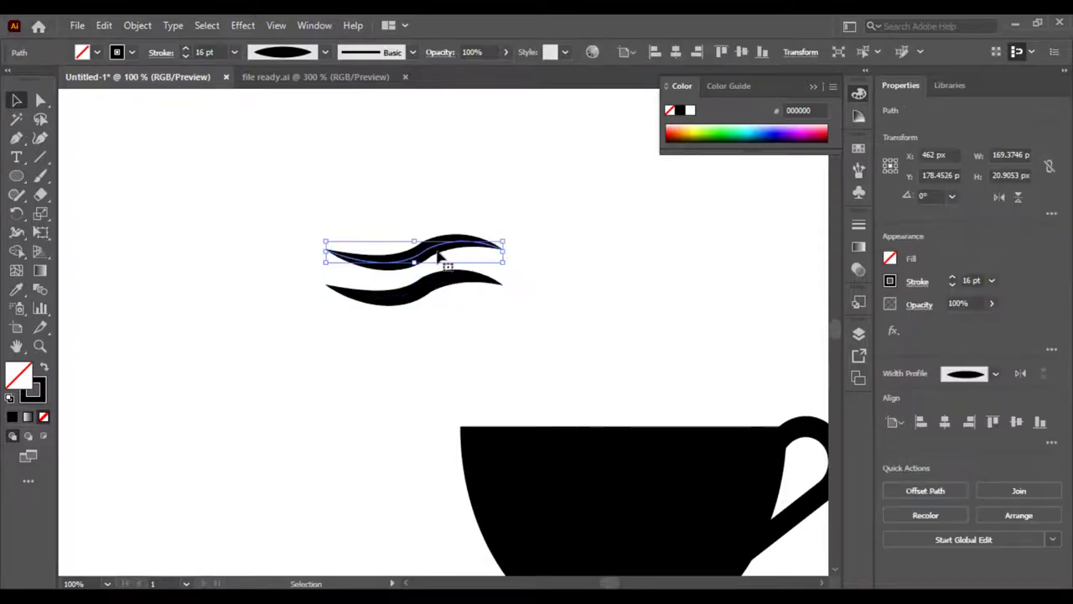
{"action": "mouse_move", "coordinate": [438, 255]}
{"action": "left_mouse_down"}
{"action": "mouse_move", "coordinate": [452, 218]}
{"action": "mouse_move", "coordinate": [486, 203]}
{"action": "left_mouse_up"}
Rotate the three waves 270° to stand upright and move them above the cup
{"action": "left_click_drag", "start_coordinate": [547, 176], "coordinate": [387, 333]}
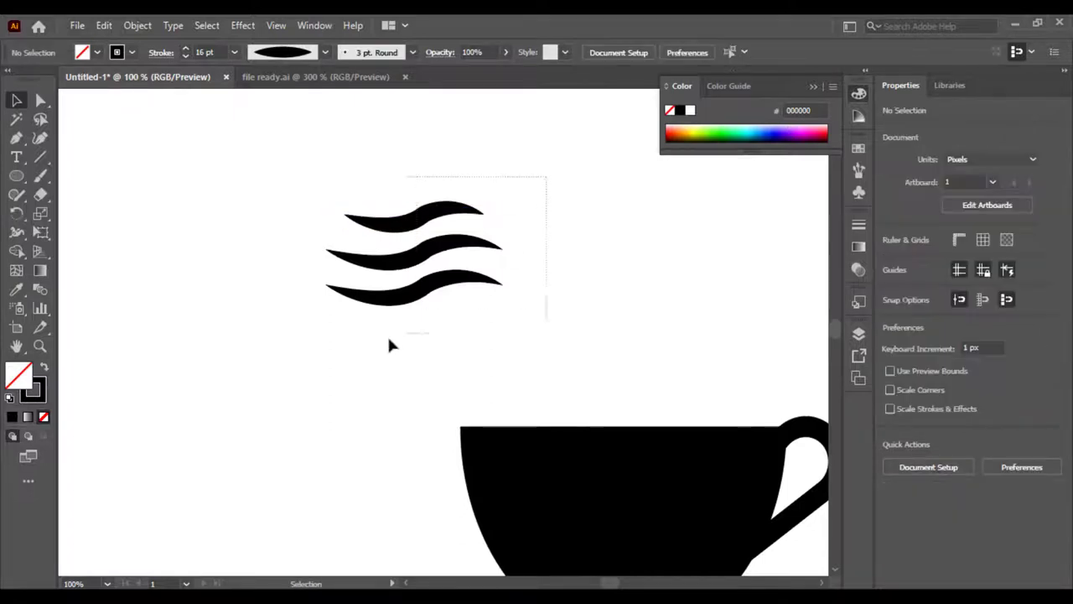
{"action": "mouse_move", "coordinate": [507, 199]}
{"action": "left_mouse_down"}
{"action": "mouse_move", "coordinate": [509, 270]}
{"action": "mouse_move", "coordinate": [430, 327]}
{"action": "left_mouse_up"}
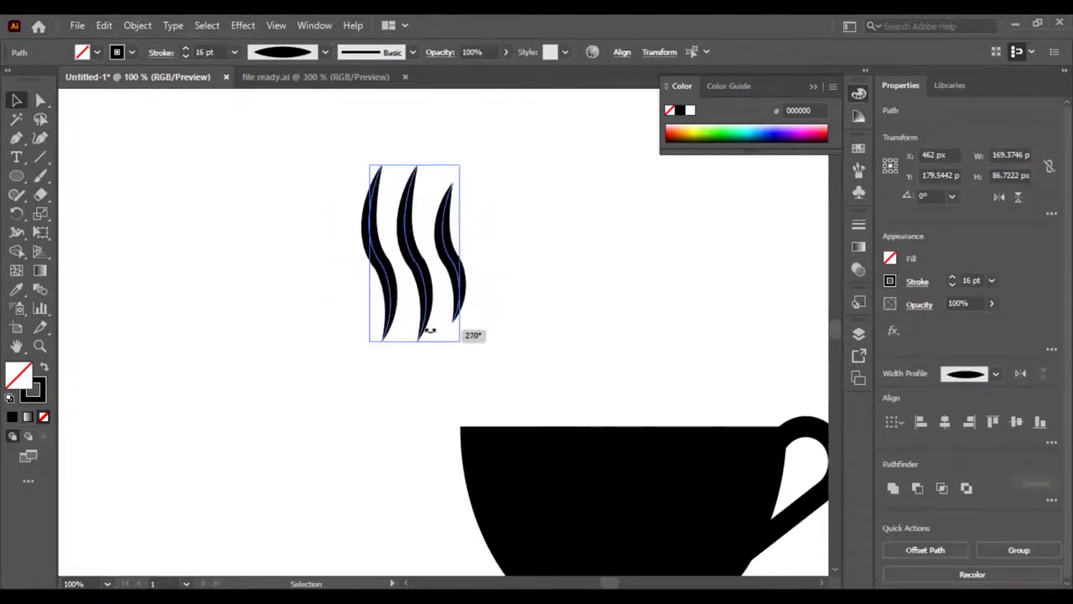
{"action": "mouse_move", "coordinate": [467, 286]}
{"action": "left_mouse_down"}
{"action": "mouse_move", "coordinate": [688, 336]}
{"action": "mouse_move", "coordinate": [560, 300]}
{"action": "mouse_move", "coordinate": [527, 230]}
{"action": "mouse_move", "coordinate": [508, 222]}
{"action": "left_mouse_up"}
{"action": "key", "text": "a"}
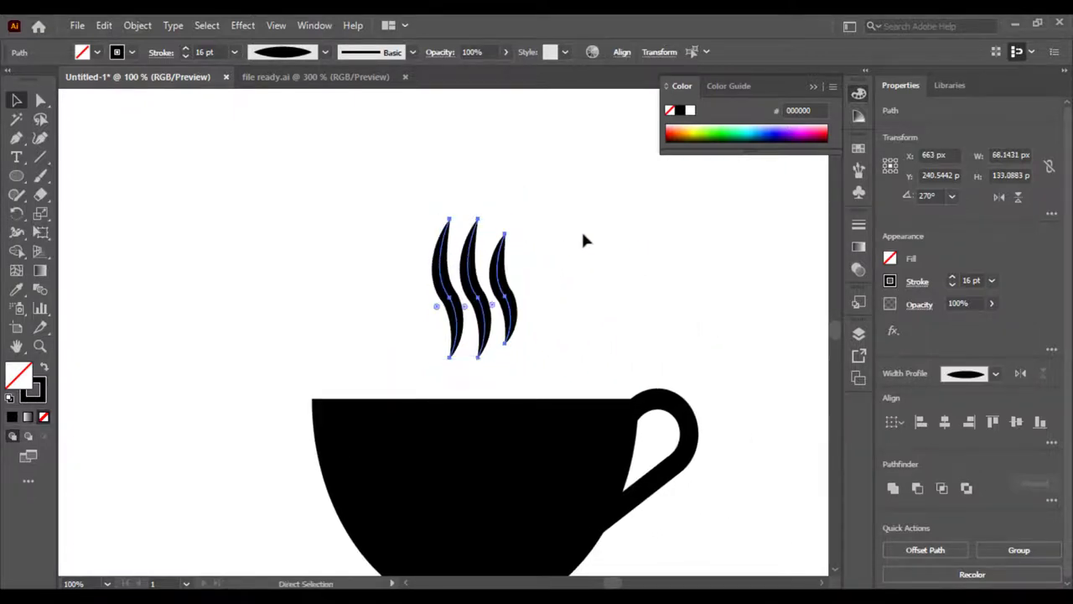
{"action": "key", "text": "ctrl+z"}
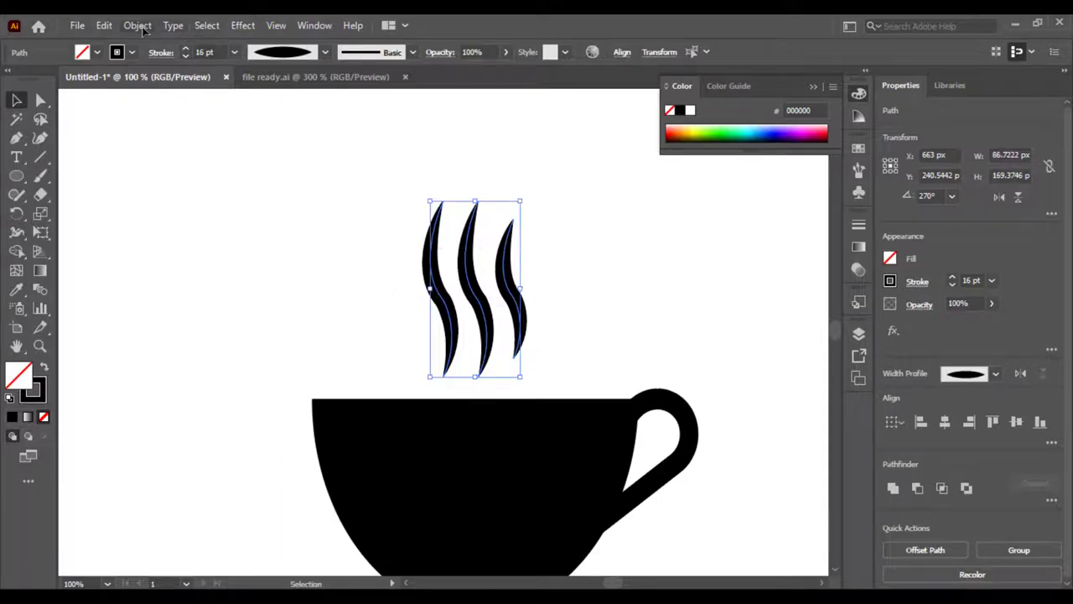
Expand the wave strokes into filled shapes with Expand Appearance and shrink them slightly
{"action": "left_click", "coordinate": [137, 25]}
{"action": "left_click", "coordinate": [243, 220]}
{"action": "left_click", "coordinate": [584, 239]}
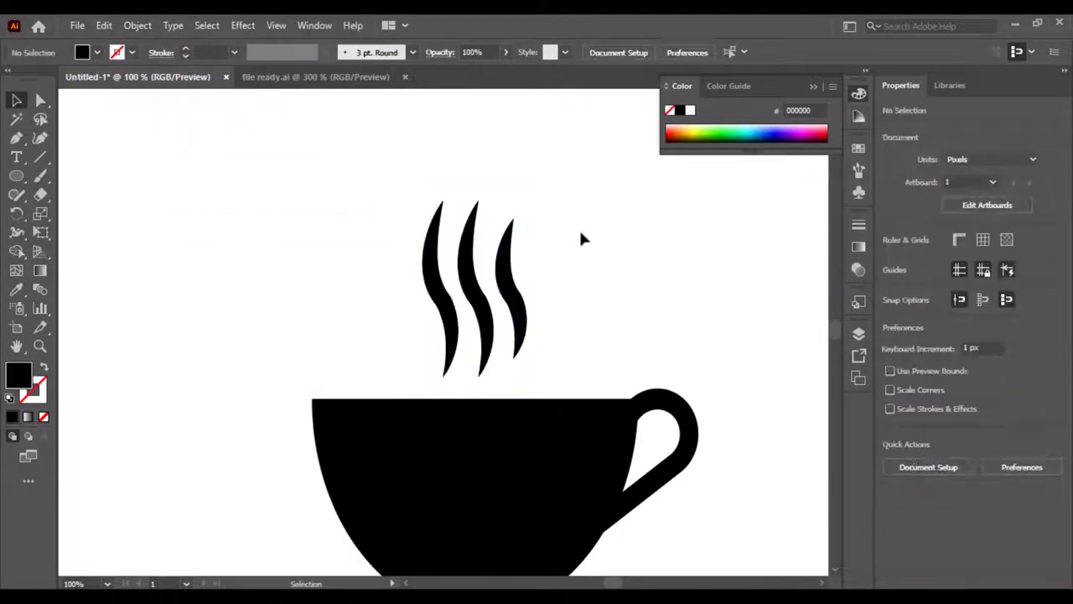
{"action": "left_click", "coordinate": [499, 217]}
{"action": "left_click_drag", "start_coordinate": [529, 202], "coordinate": [522, 216]}
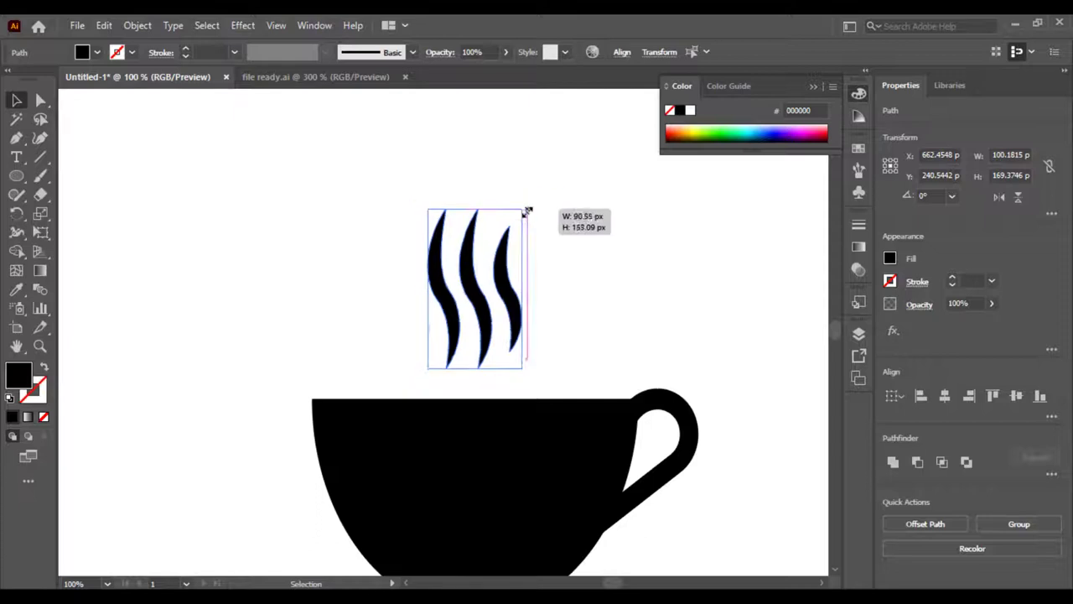
{"action": "left_click", "coordinate": [594, 249]}
Group the three steam shapes and scale the group down to about 71 × 120 px
{"action": "mouse_move", "coordinate": [594, 249]}
{"action": "left_mouse_down"}
{"action": "mouse_move", "coordinate": [526, 179]}
{"action": "mouse_move", "coordinate": [386, 214]}
{"action": "left_mouse_up"}
{"action": "left_click", "coordinate": [450, 211]}
{"action": "left_click", "coordinate": [488, 208]}
{"action": "right_click", "coordinate": [385, 205]}
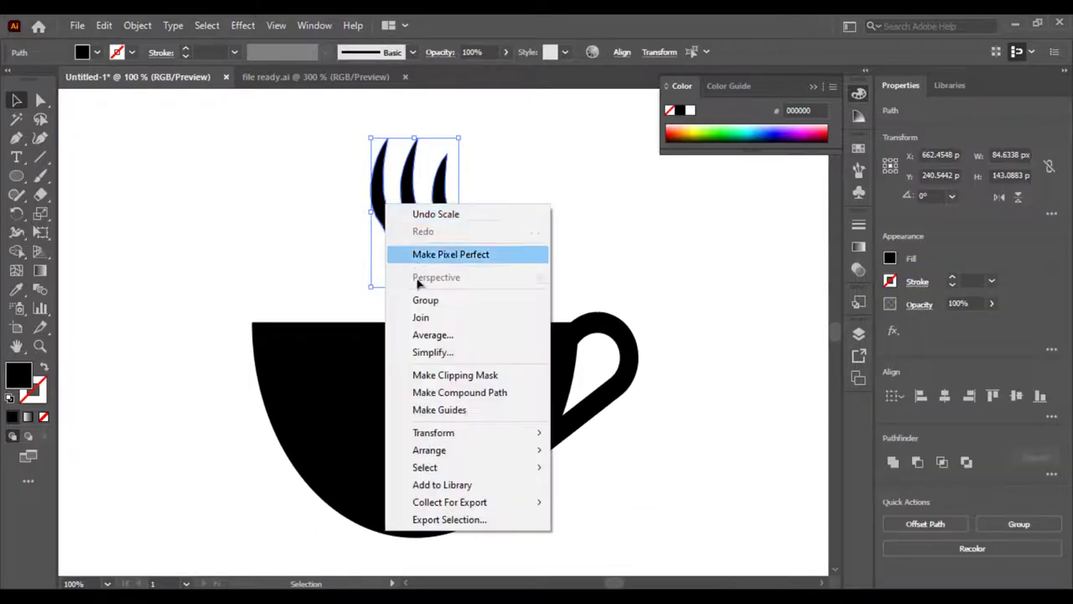
{"action": "left_click", "coordinate": [425, 300]}
{"action": "left_click", "coordinate": [270, 233]}
{"action": "left_click", "coordinate": [454, 162]}
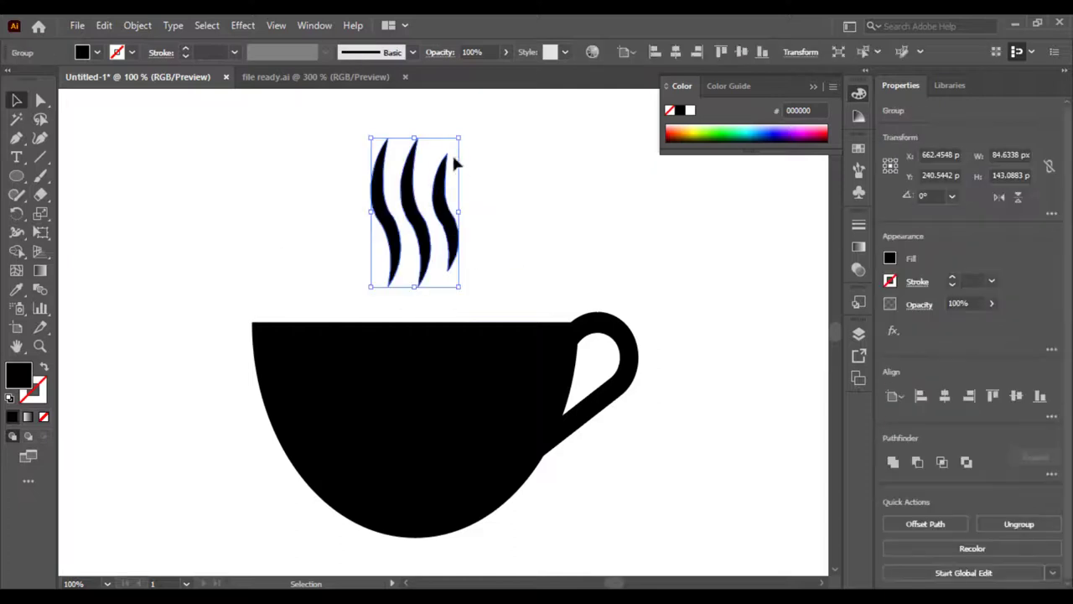
{"action": "left_click_drag", "start_coordinate": [462, 140], "coordinate": [453, 143]}
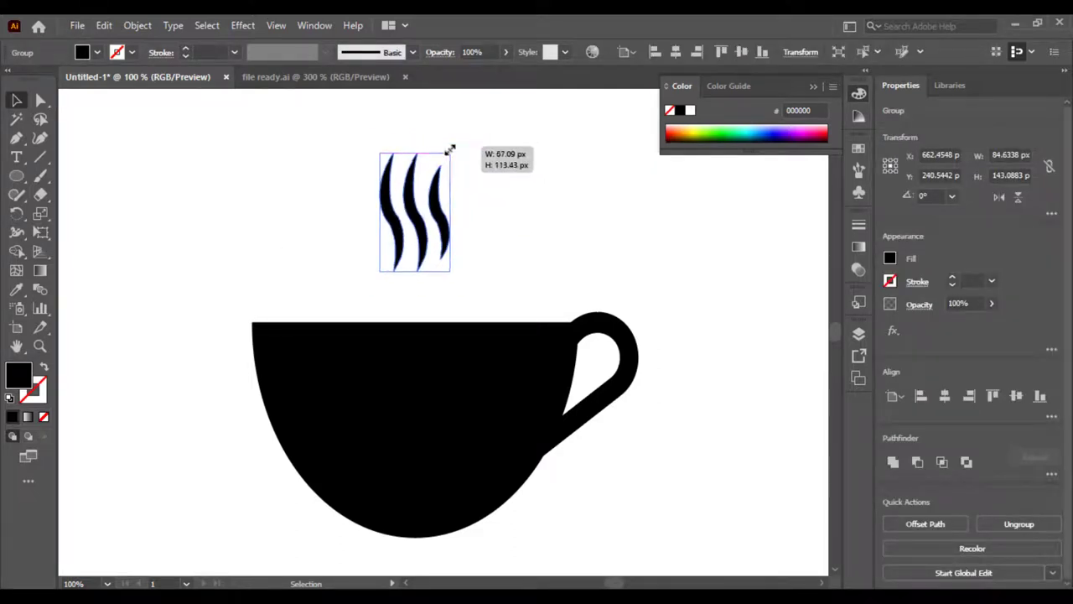
{"action": "left_click", "coordinate": [512, 210]}
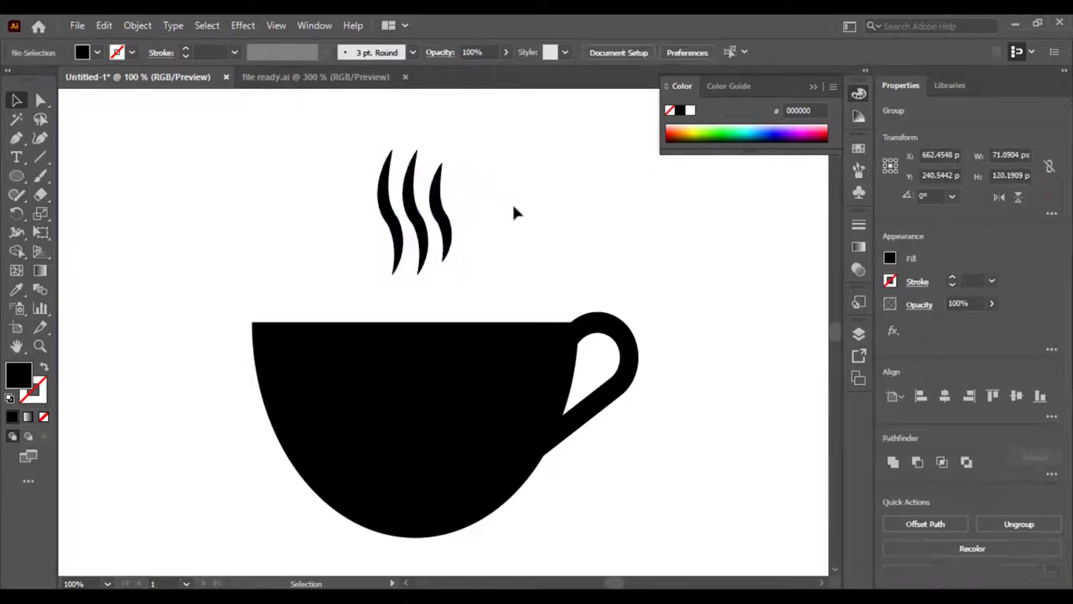
Move the steam group down closer to the cup's rim
{"action": "key", "text": "ctrl+minus"}
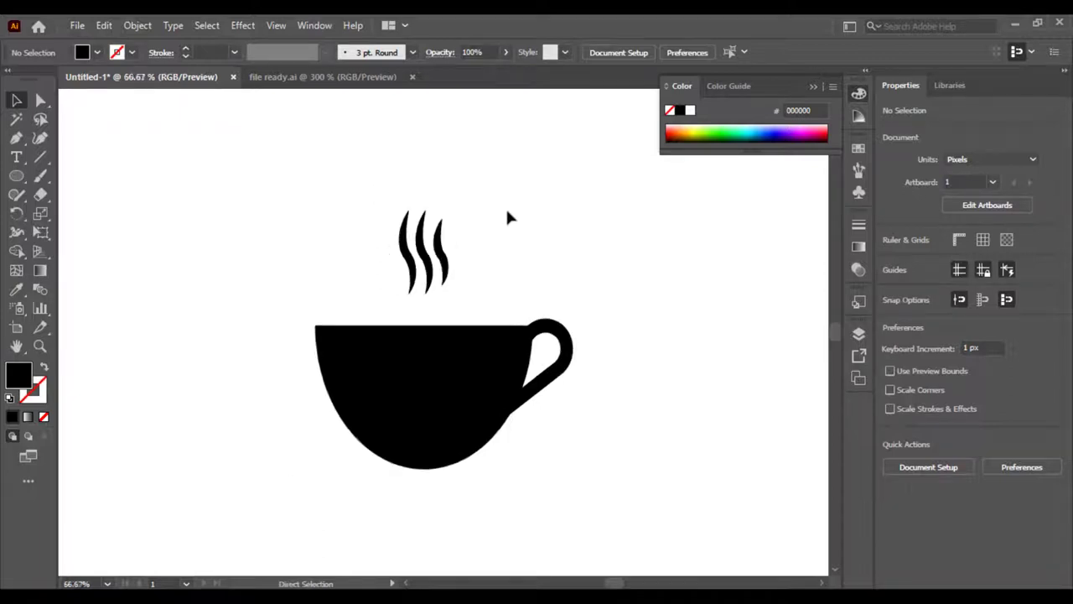
{"action": "key", "text": "ctrl+minus"}
{"action": "key", "text": "ctrl+minus"}
{"action": "key", "text": "ctrl+plus"}
{"action": "key", "text": "ctrl+plus"}
{"action": "left_click", "coordinate": [430, 256]}
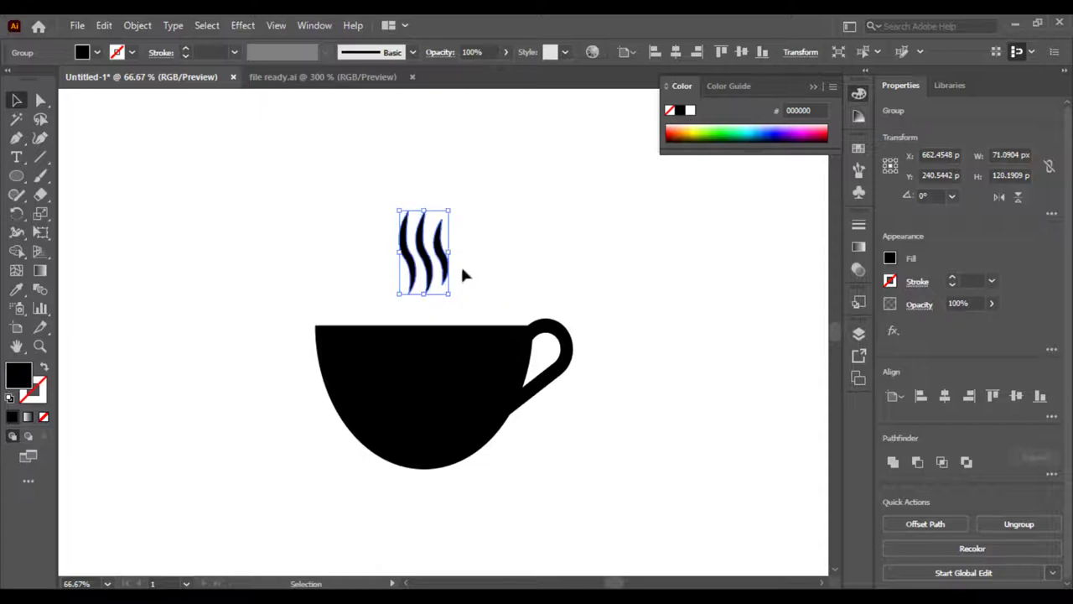
{"action": "left_click_drag", "start_coordinate": [425, 252], "coordinate": [426, 282]}
{"action": "left_click", "coordinate": [539, 241]}
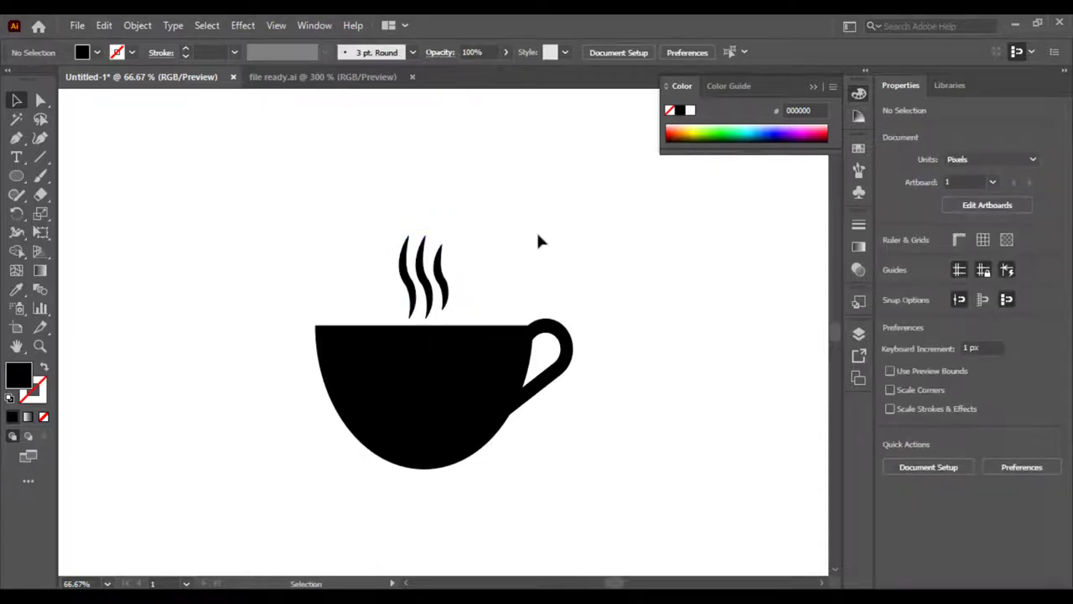
Tilt the steam about 15°, then nudge it 14 px higher
{"action": "left_click_drag", "start_coordinate": [526, 272], "coordinate": [335, 267]}
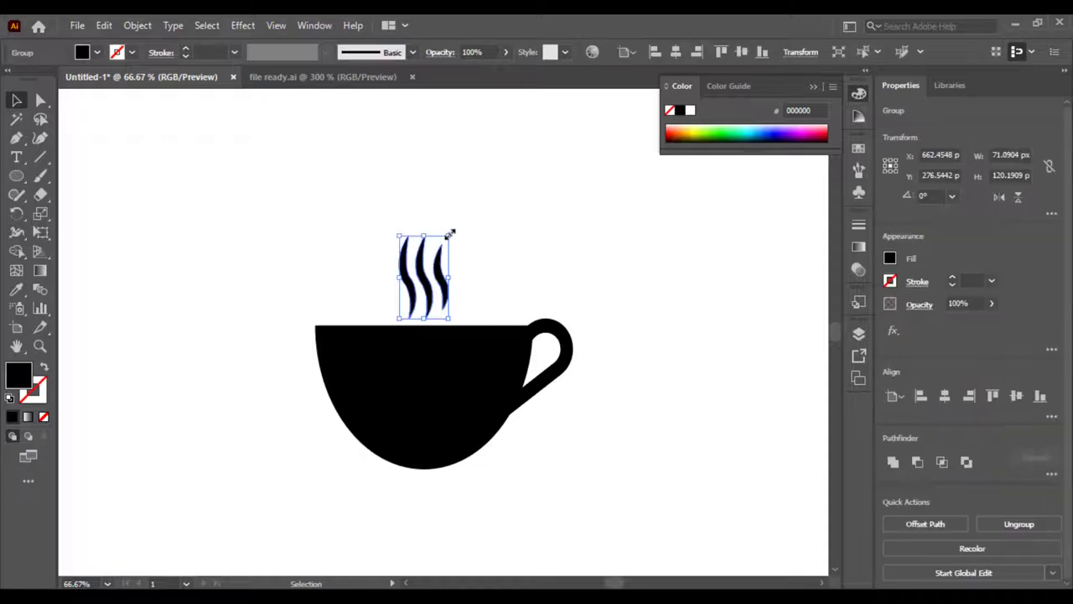
{"action": "mouse_move", "coordinate": [452, 227]}
{"action": "left_mouse_down"}
{"action": "mouse_move", "coordinate": [443, 216]}
{"action": "mouse_move", "coordinate": [439, 238]}
{"action": "mouse_move", "coordinate": [453, 225]}
{"action": "left_mouse_up"}
{"action": "left_click", "coordinate": [506, 241]}
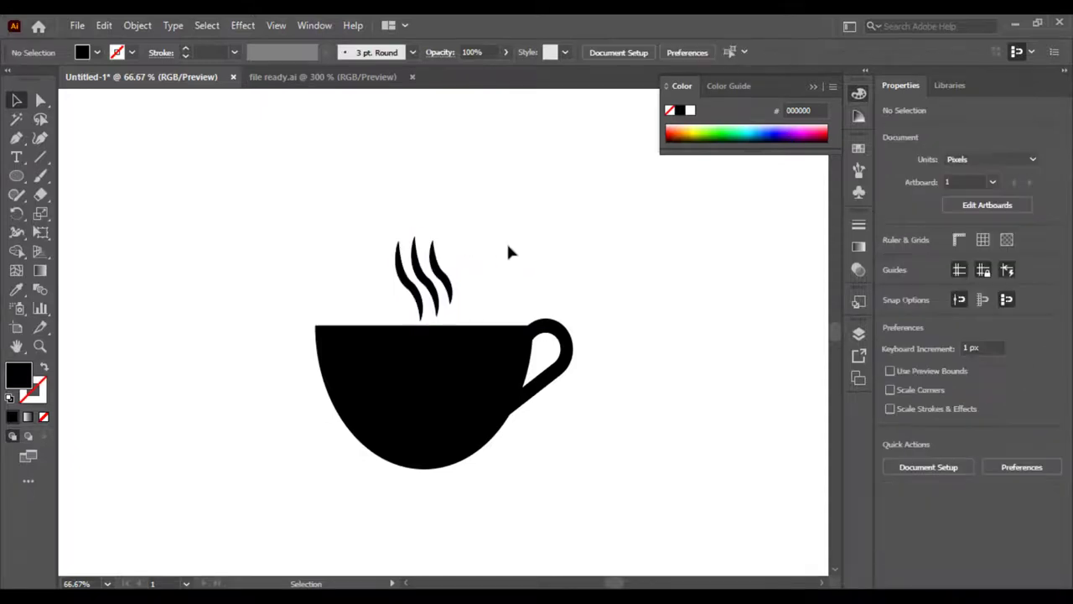
{"action": "left_click_drag", "start_coordinate": [442, 267], "coordinate": [442, 259]}
{"action": "left_click", "coordinate": [575, 242]}
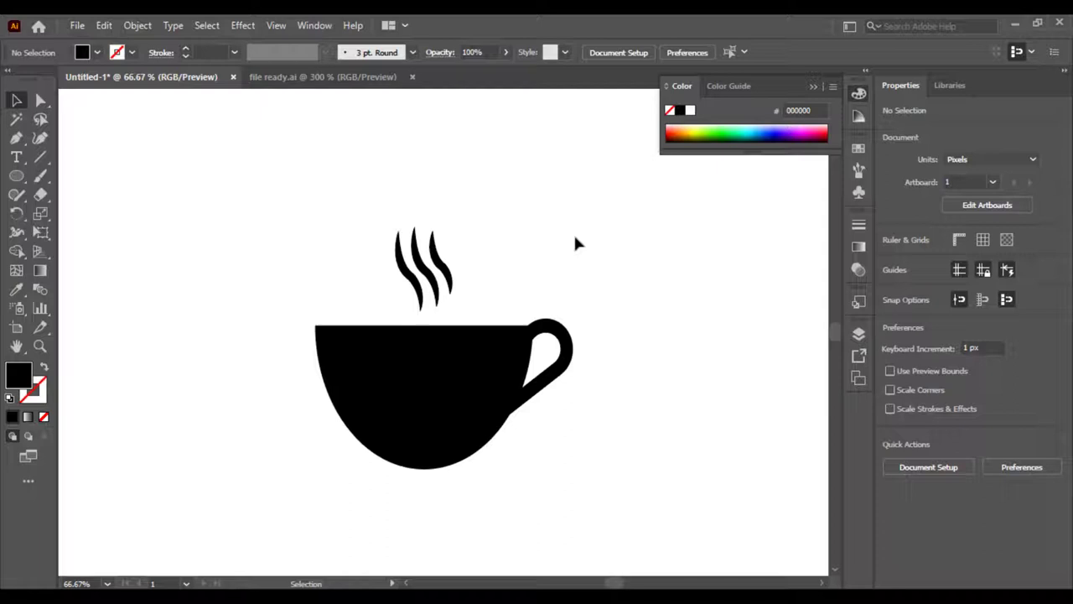
{"action": "key", "text": "ctrl+minus"}
{"action": "key", "text": "ctrl+minus"}
{"action": "key", "text": "ctrl+plus"}
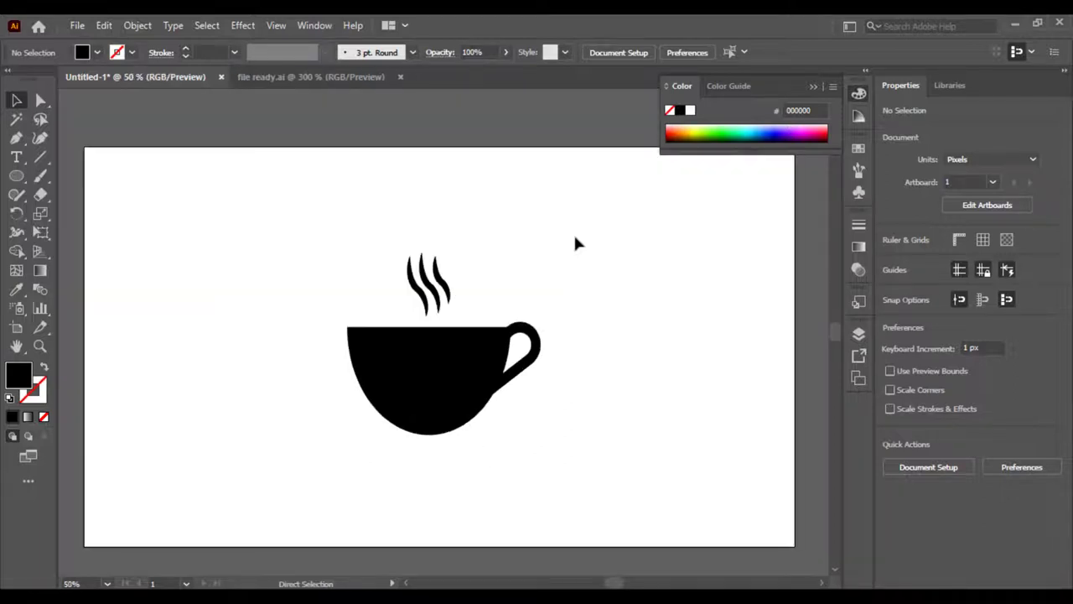
{"action": "key", "text": "ctrl+plus"}
{"action": "key", "text": "ctrl+minus"}
Draw a 600 × 600 px circle around the cup and remove its fill
{"action": "left_click", "coordinate": [17, 177]}
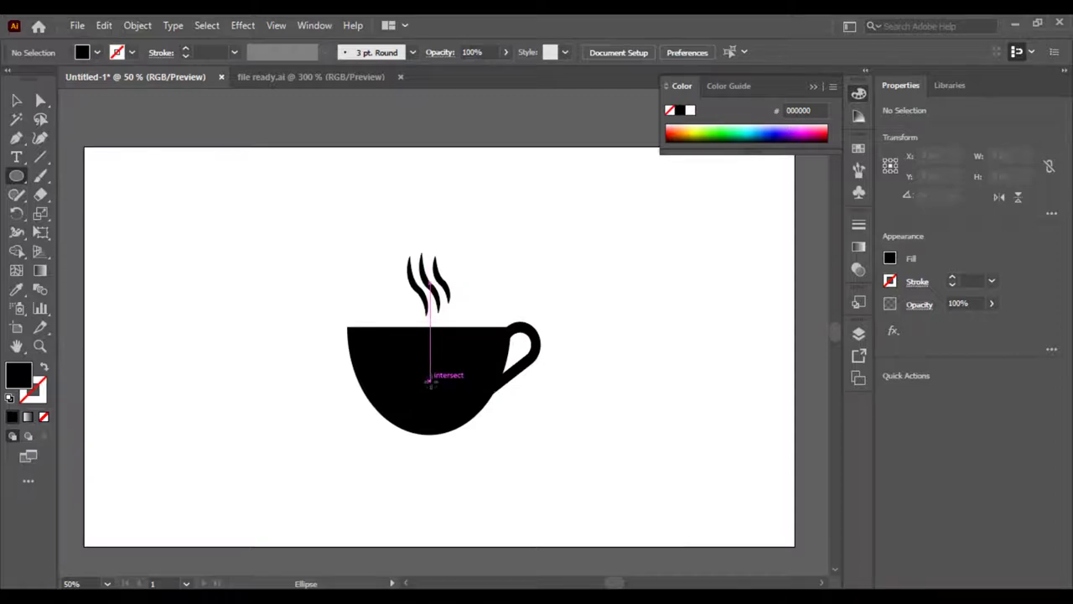
{"action": "left_click_drag", "start_coordinate": [428, 379], "coordinate": [587, 537]}
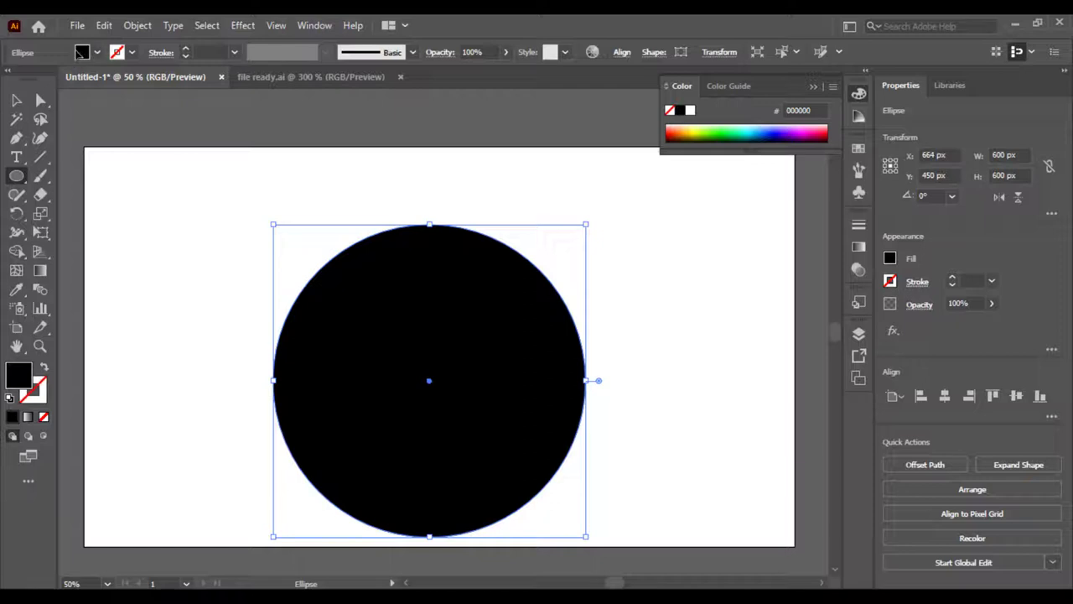
{"action": "left_click", "coordinate": [81, 52]}
{"action": "left_click", "coordinate": [12, 79]}
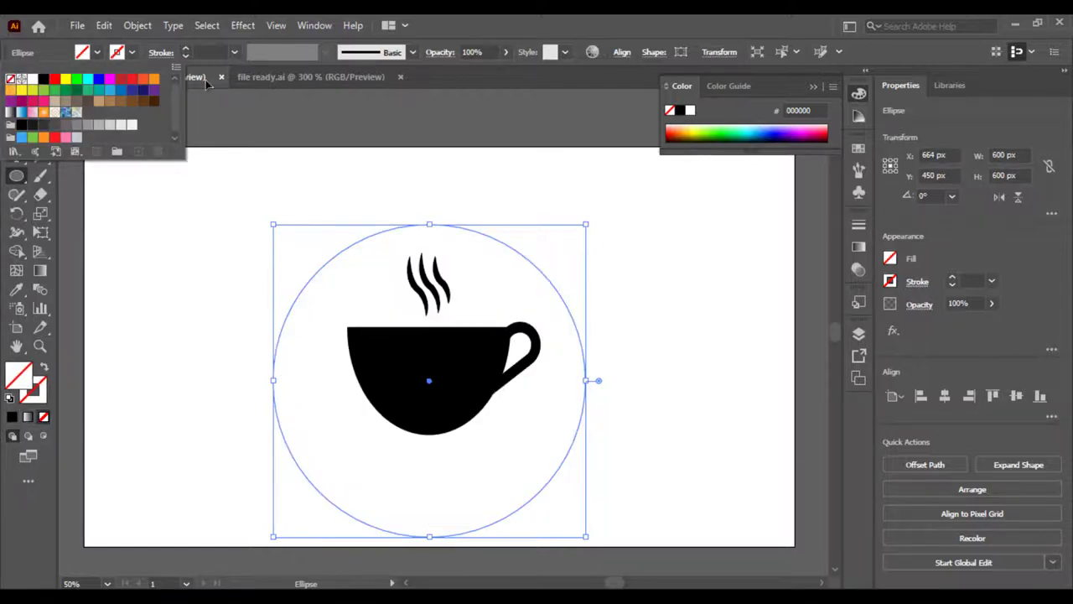
{"action": "left_click", "coordinate": [130, 53]}
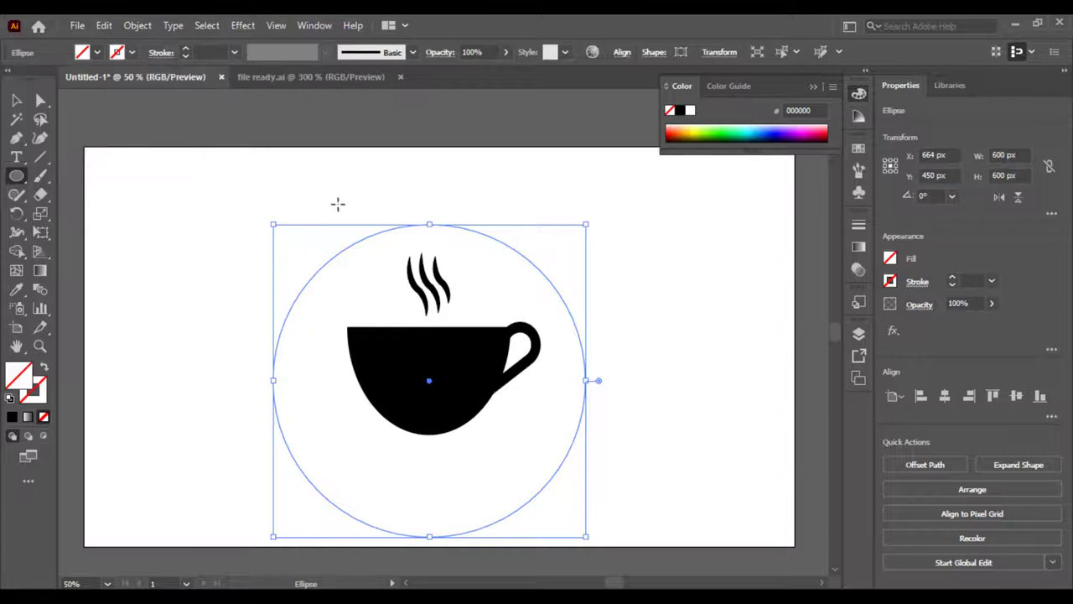
{"action": "left_click", "coordinate": [16, 100]}
Group all the teacup pieces together
{"action": "left_click", "coordinate": [210, 243]}
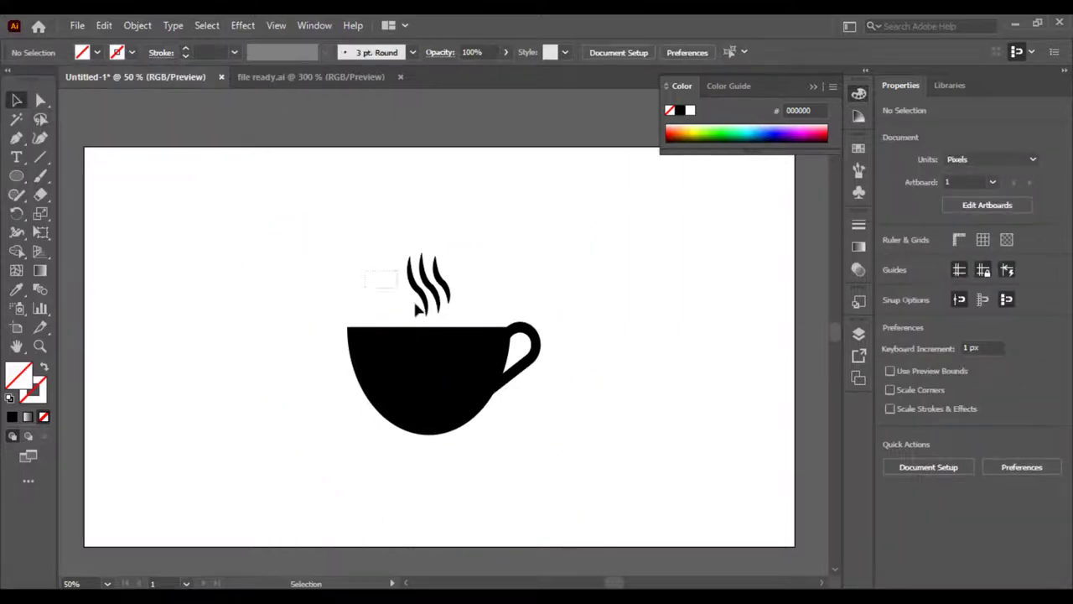
{"action": "left_click", "coordinate": [474, 376]}
{"action": "right_click", "coordinate": [471, 370]}
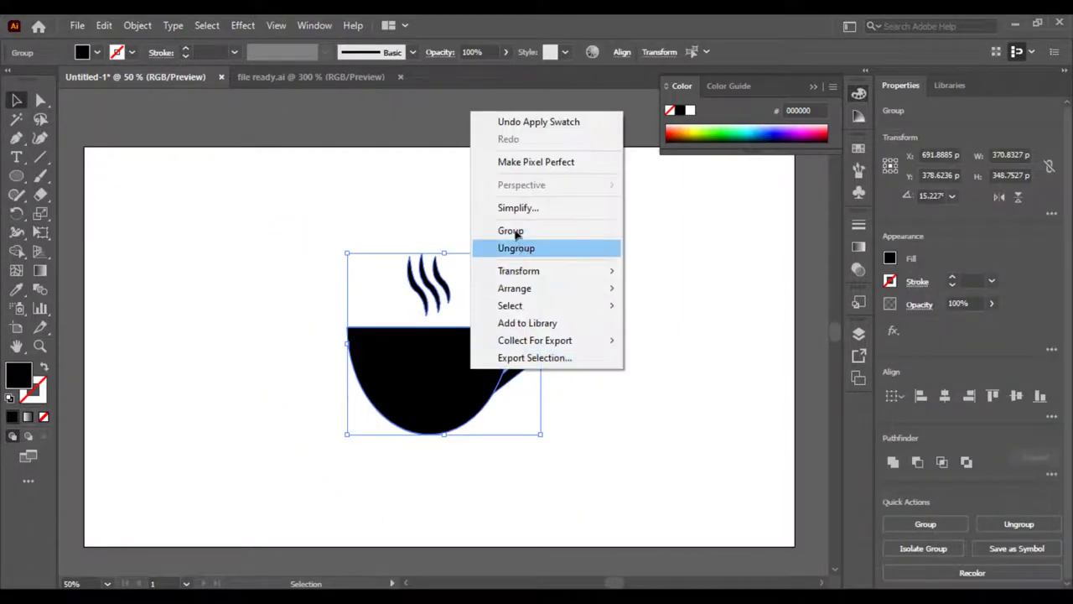
{"action": "left_click", "coordinate": [511, 230]}
Align the cup and circle on both horizontal and vertical centres
{"action": "left_click_drag", "start_coordinate": [579, 230], "coordinate": [439, 311]}
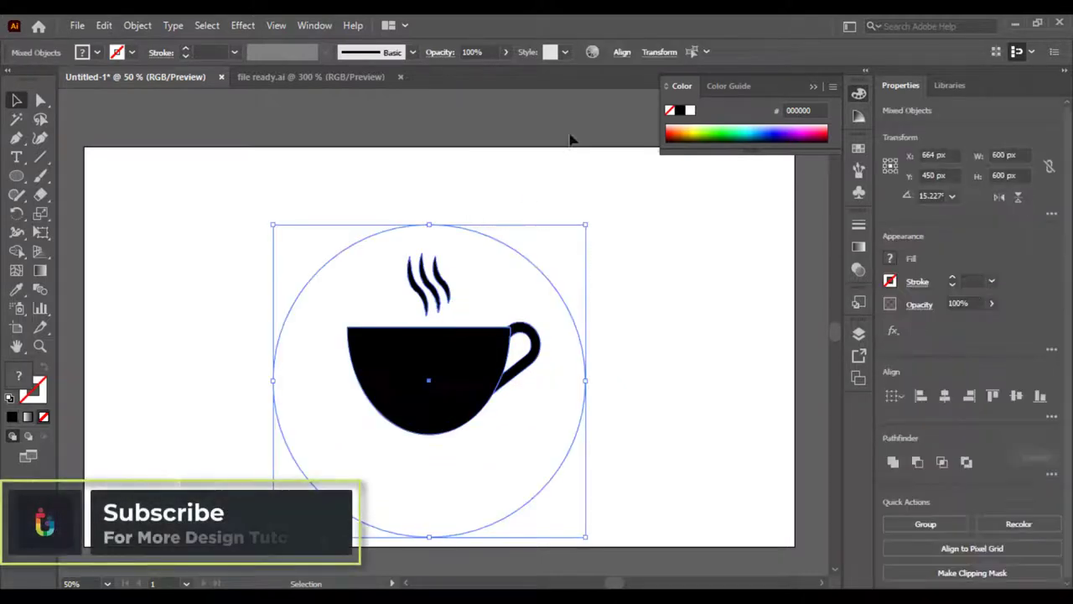
{"action": "left_click", "coordinate": [621, 52]}
{"action": "left_click", "coordinate": [491, 99]}
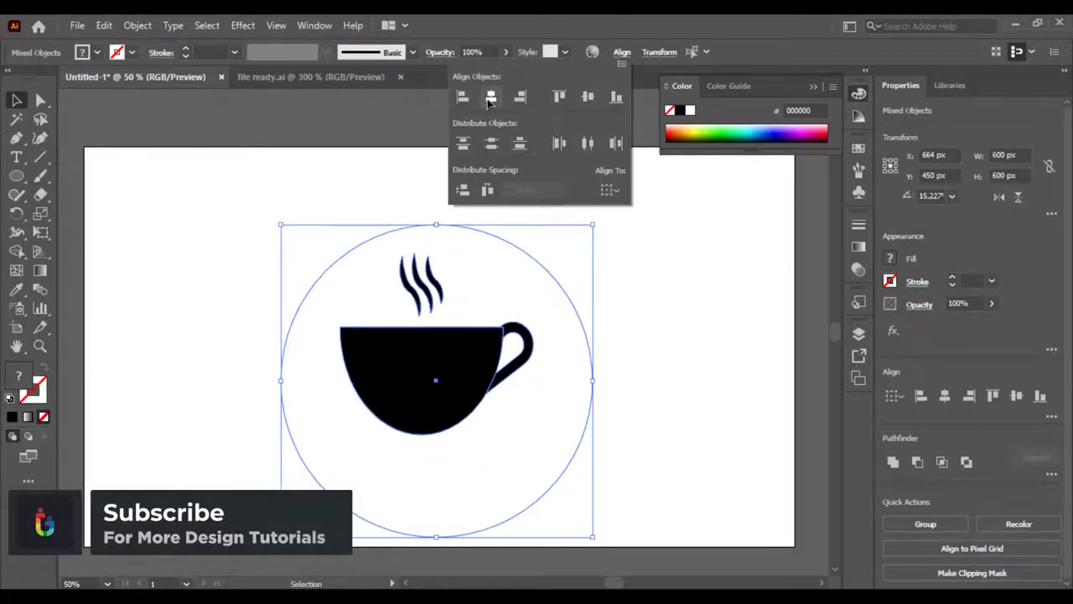
{"action": "left_click", "coordinate": [587, 98]}
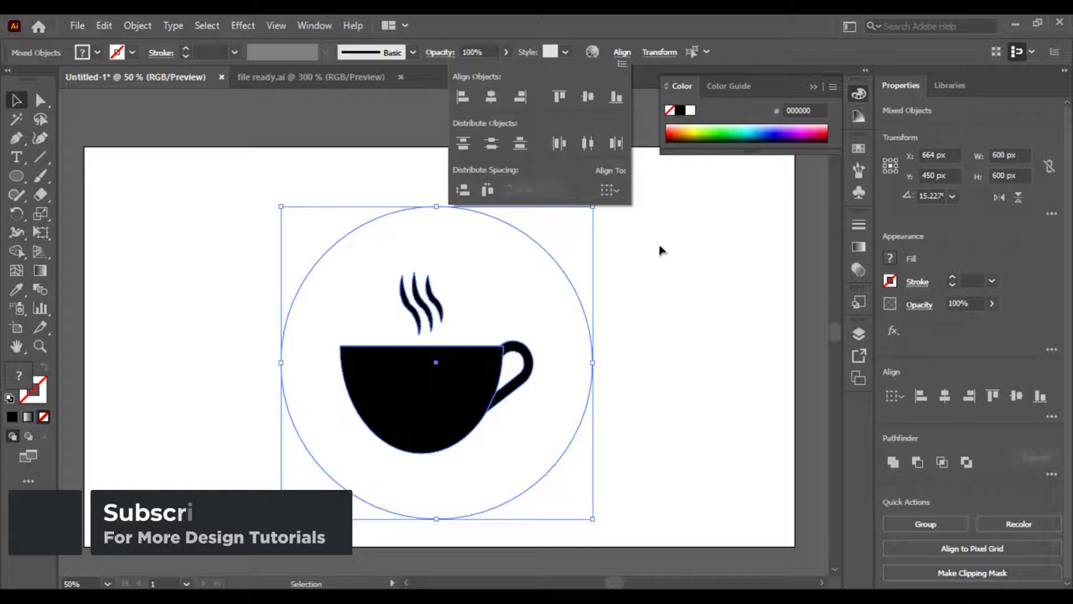
{"action": "left_click", "coordinate": [525, 280]}
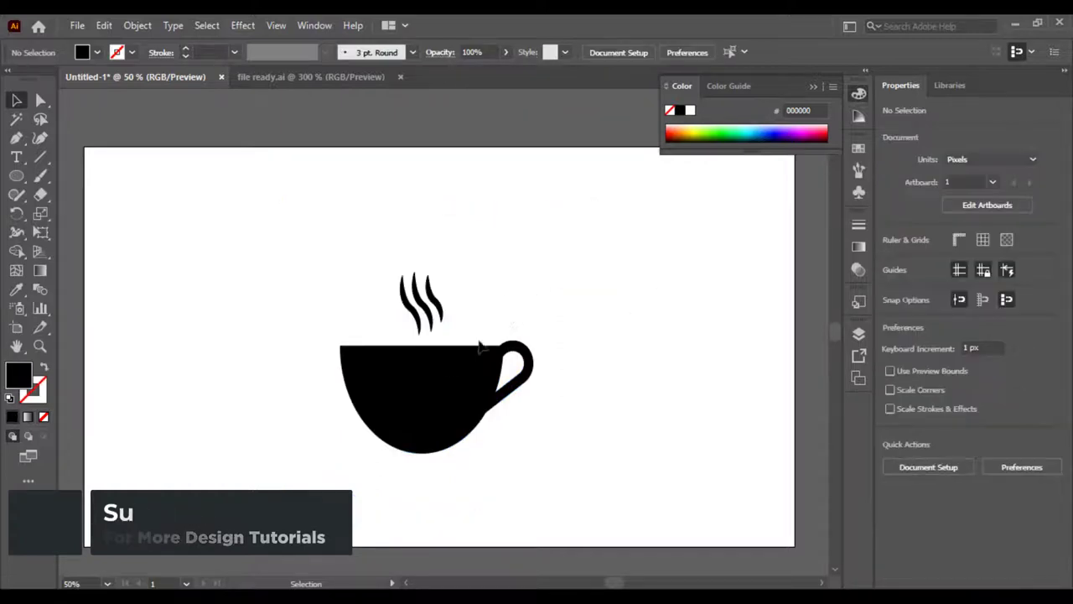
{"action": "key", "text": "ctrl+a"}
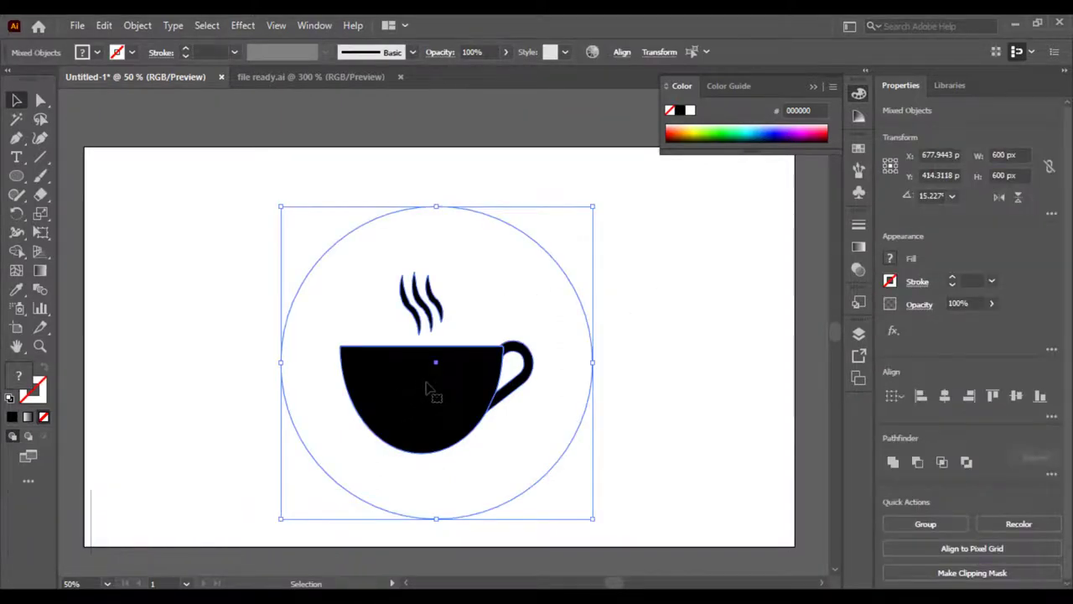
Select the empty circle outline and choose the Type on a Path tool
{"action": "left_click", "coordinate": [164, 310]}
{"action": "left_click_drag", "start_coordinate": [187, 300], "coordinate": [98, 301]}
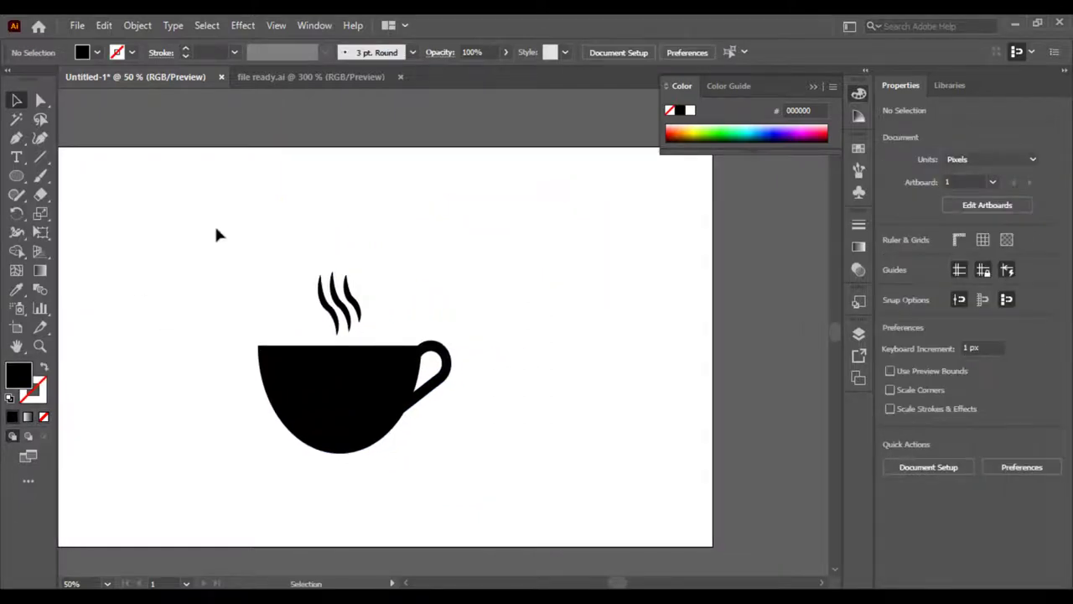
{"action": "left_click_drag", "start_coordinate": [309, 233], "coordinate": [333, 234]}
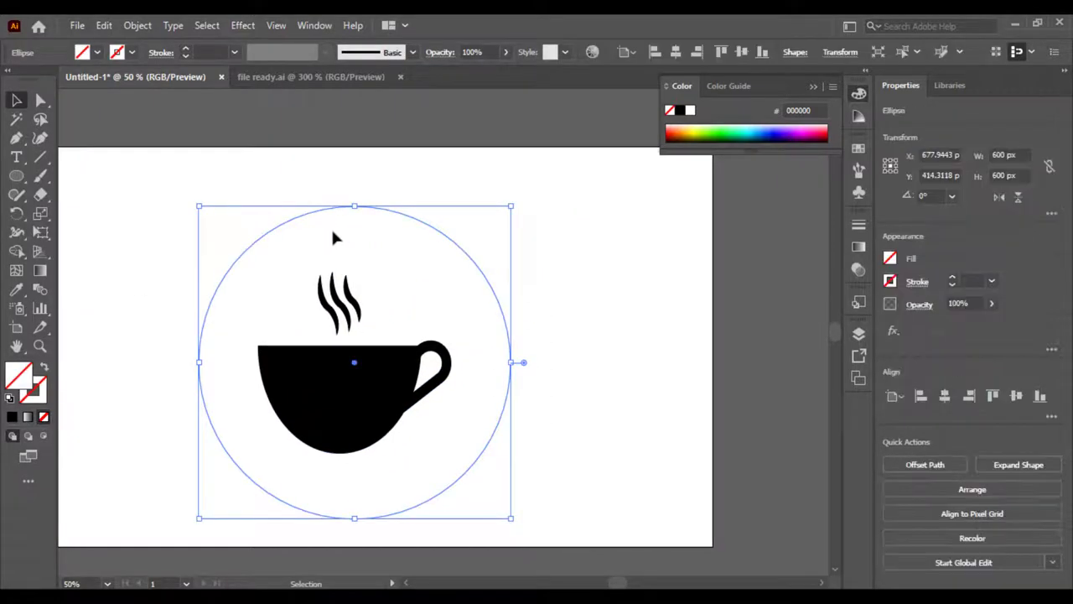
{"action": "left_click", "coordinate": [16, 157]}
{"action": "left_click", "coordinate": [94, 195]}
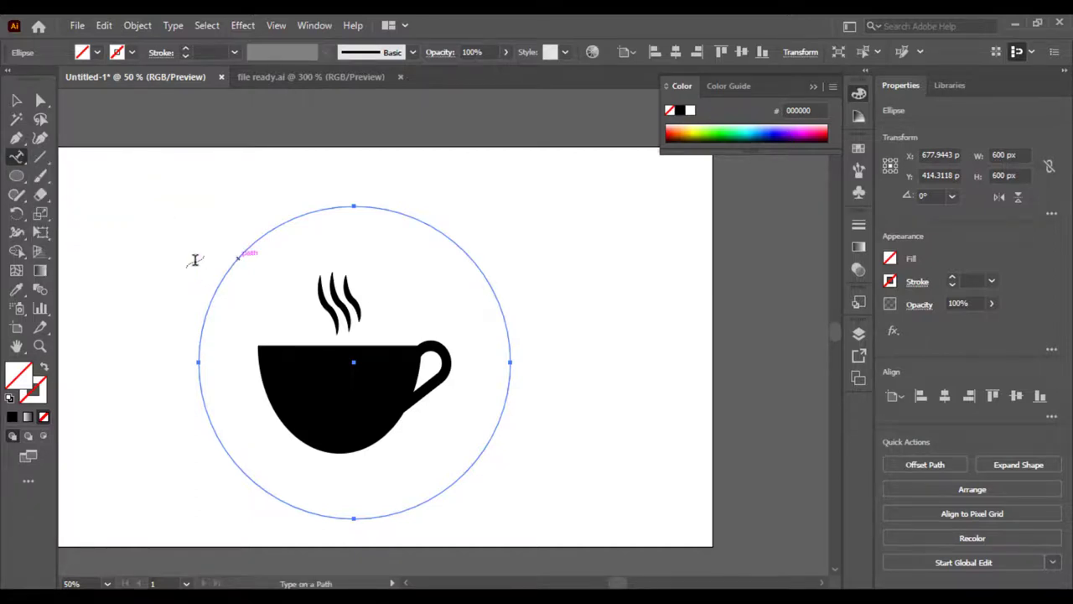
Start text on the circle's outline and replace the placeholder with COFEE SHOP
{"action": "left_click", "coordinate": [194, 260]}
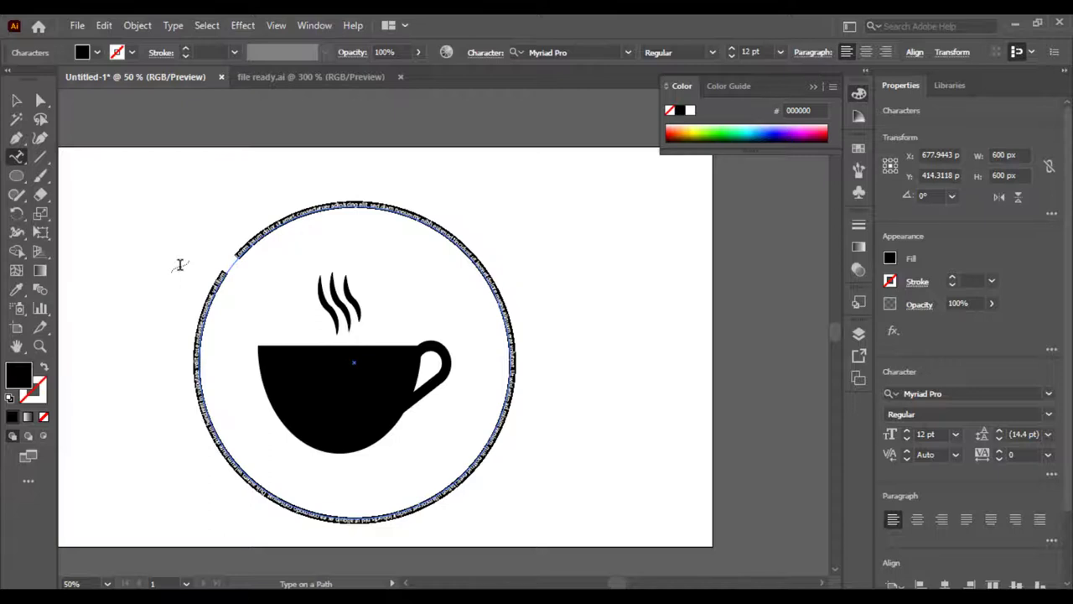
{"action": "key", "text": "BackSpace"}
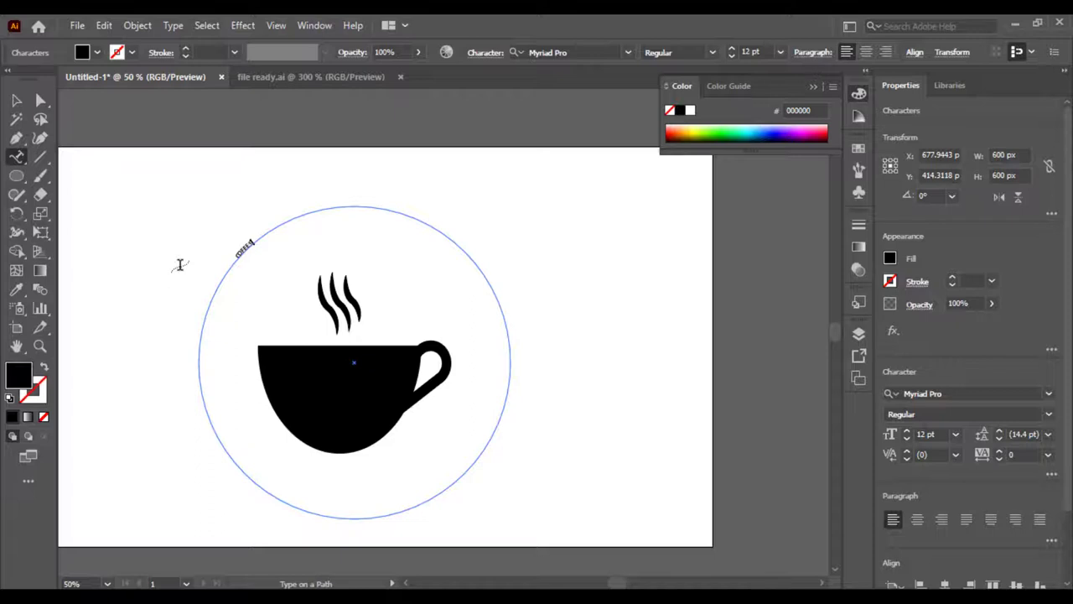
{"action": "key", "text": "ctrl+a"}
Set the path text to Nexa Heavy at 72 pt
{"action": "left_click", "coordinate": [600, 52]}
{"action": "type", "text": "N"}
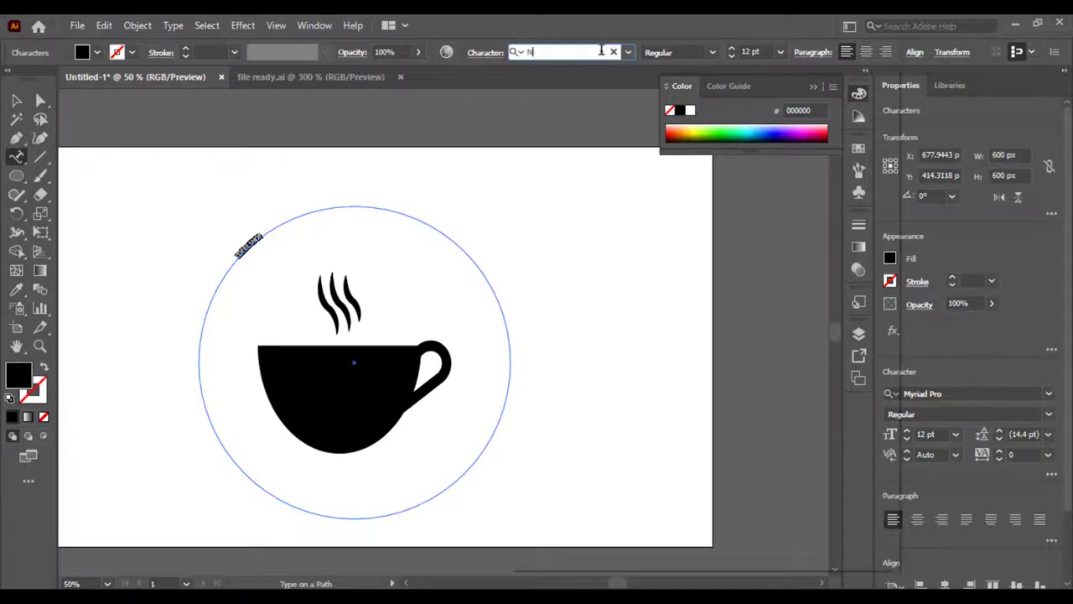
{"action": "type", "text": "EXA"}
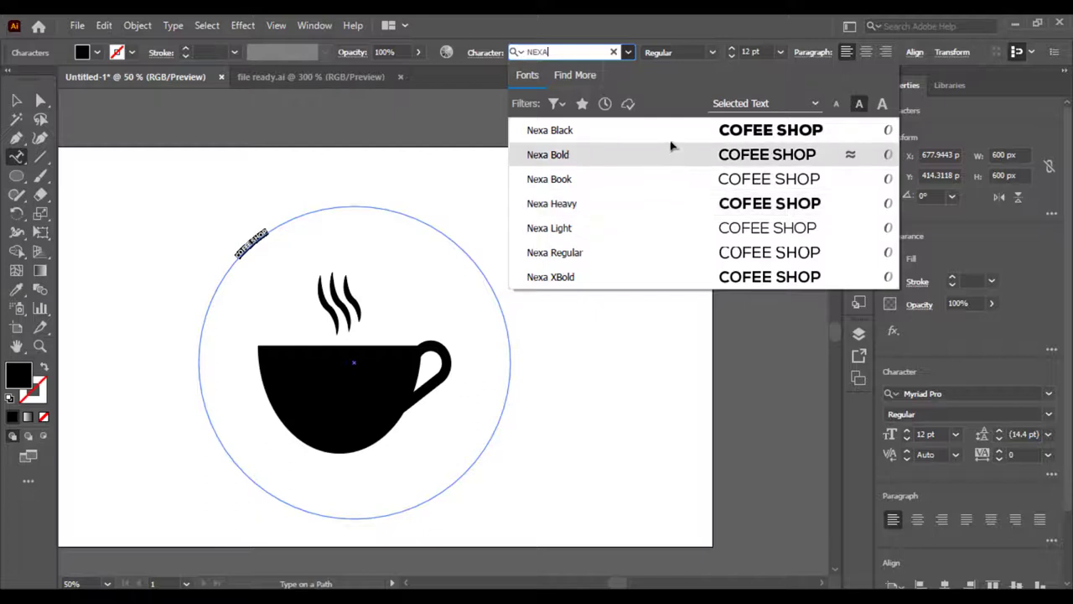
{"action": "left_click", "coordinate": [681, 208]}
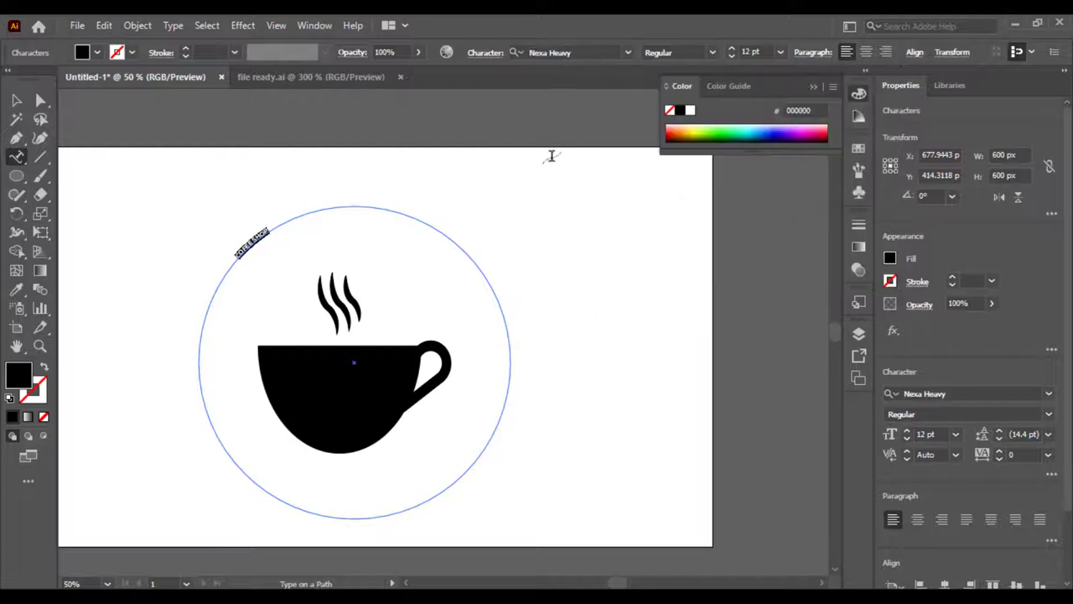
{"action": "left_click", "coordinate": [781, 53]}
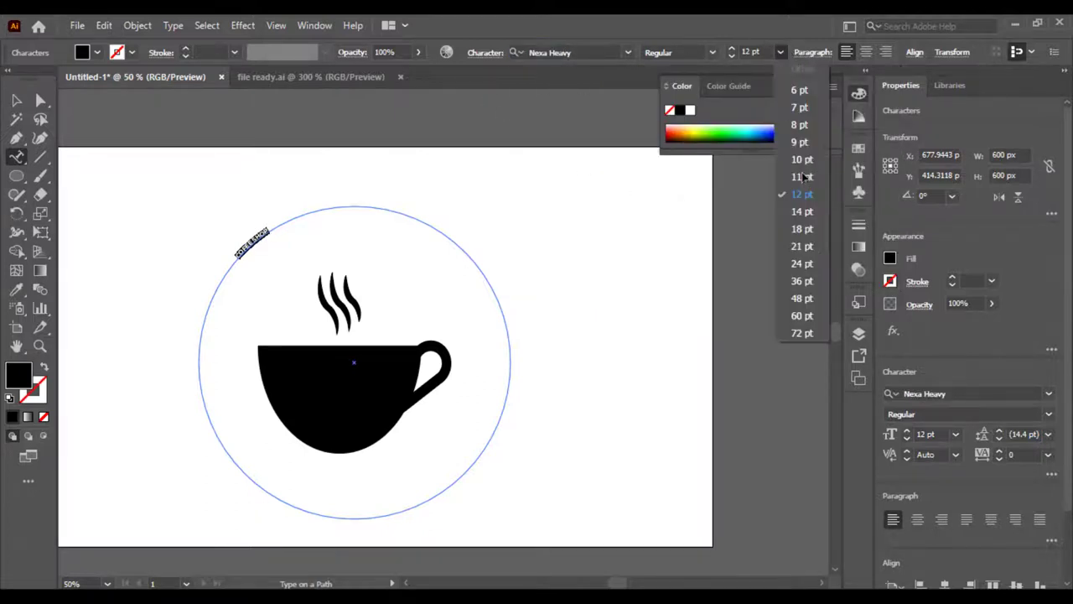
{"action": "left_click", "coordinate": [818, 335]}
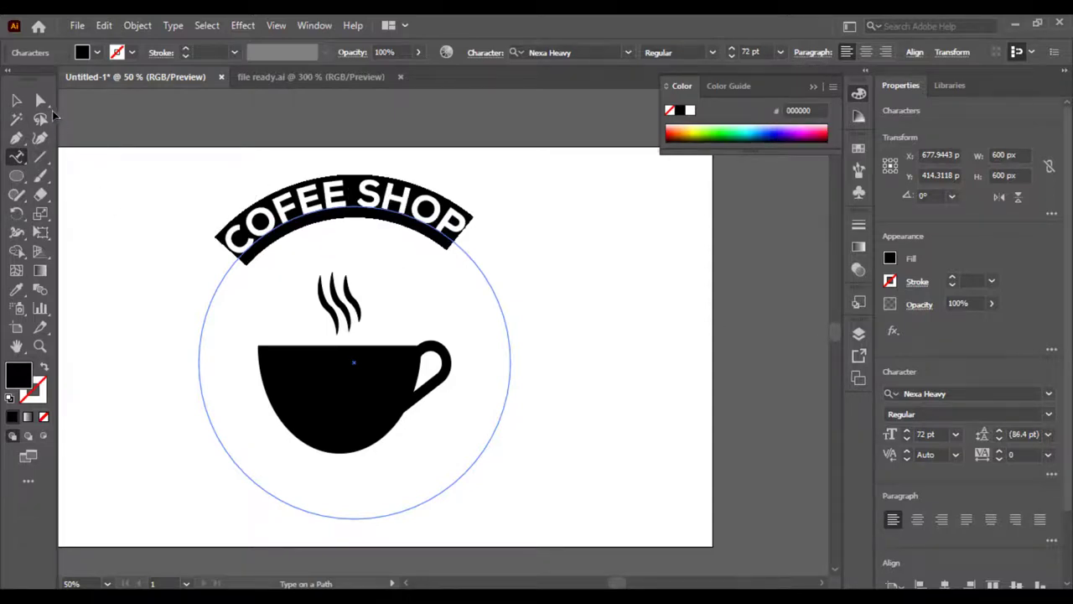
Slide the COFEE SHOP path text along the circle with the Direct Selection tool
{"action": "left_click", "coordinate": [41, 101]}
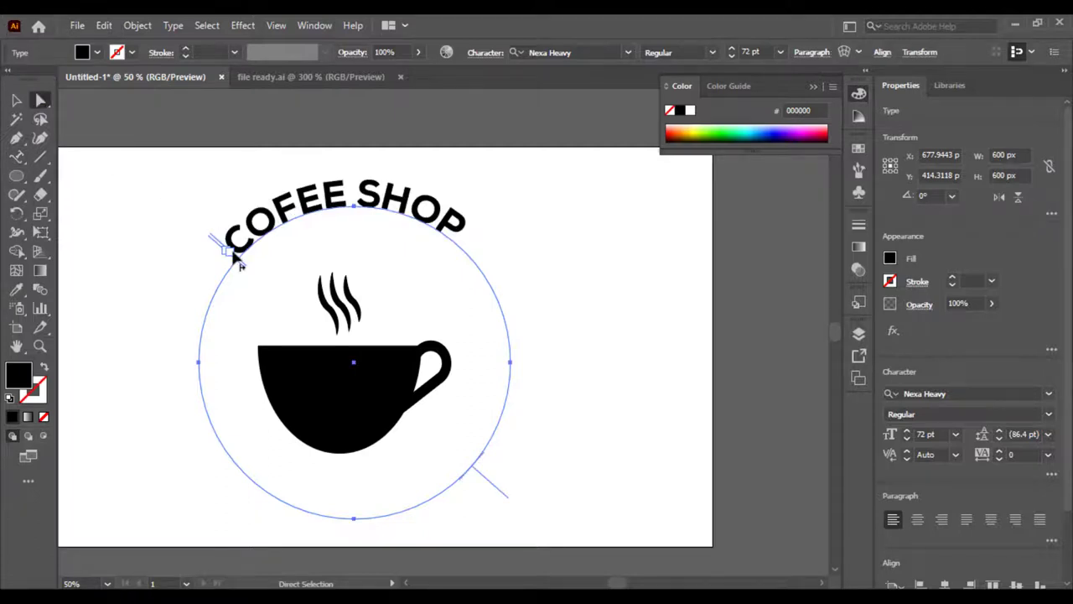
{"action": "left_click_drag", "start_coordinate": [235, 258], "coordinate": [226, 259]}
{"action": "left_click", "coordinate": [214, 243]}
{"action": "left_click", "coordinate": [221, 243]}
{"action": "mouse_move", "coordinate": [214, 243]}
{"action": "left_mouse_down"}
{"action": "mouse_move", "coordinate": [242, 243]}
{"action": "mouse_move", "coordinate": [233, 239]}
{"action": "left_mouse_up"}
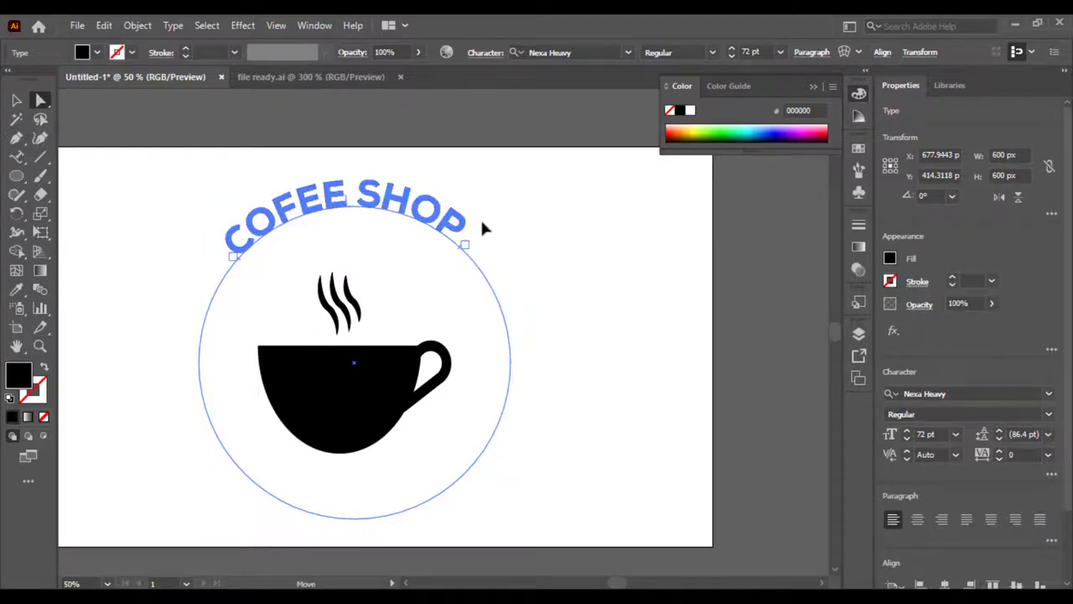
{"action": "left_click_drag", "start_coordinate": [497, 229], "coordinate": [480, 217]}
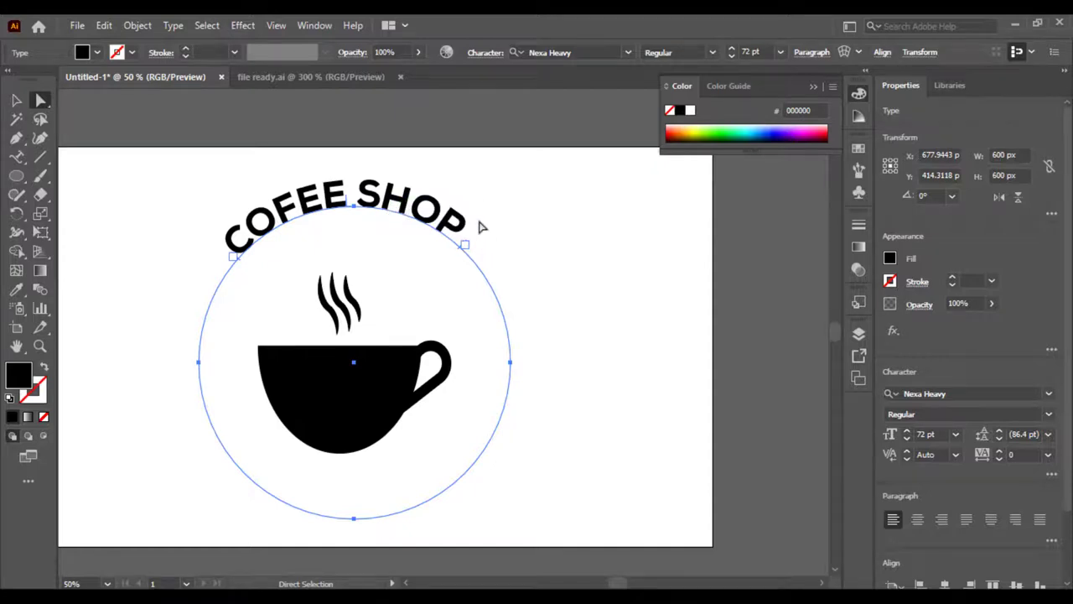
{"action": "key", "text": "t"}
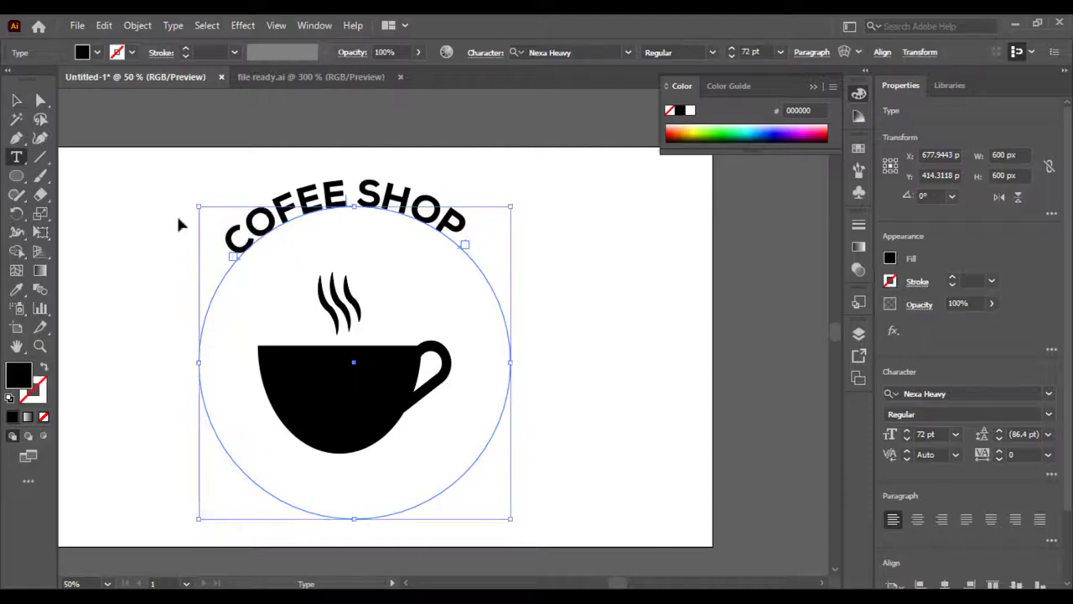
{"action": "left_click", "coordinate": [40, 100]}
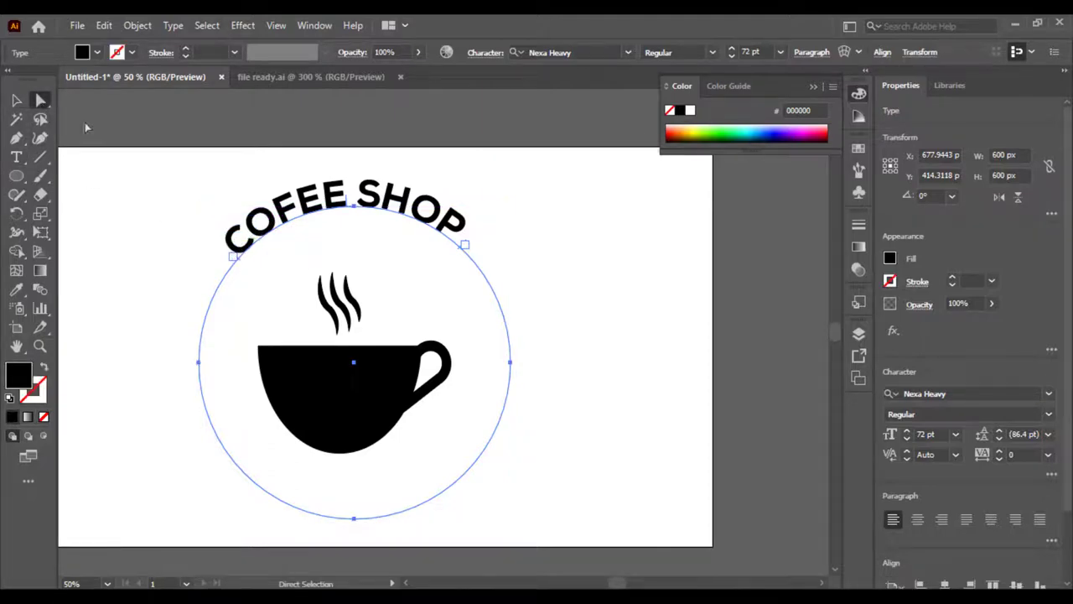
Undo stray bracket moves and centre COFEE SHOP over the circle's top
{"action": "left_click", "coordinate": [16, 100]}
{"action": "left_click", "coordinate": [259, 163]}
{"action": "left_click", "coordinate": [428, 267]}
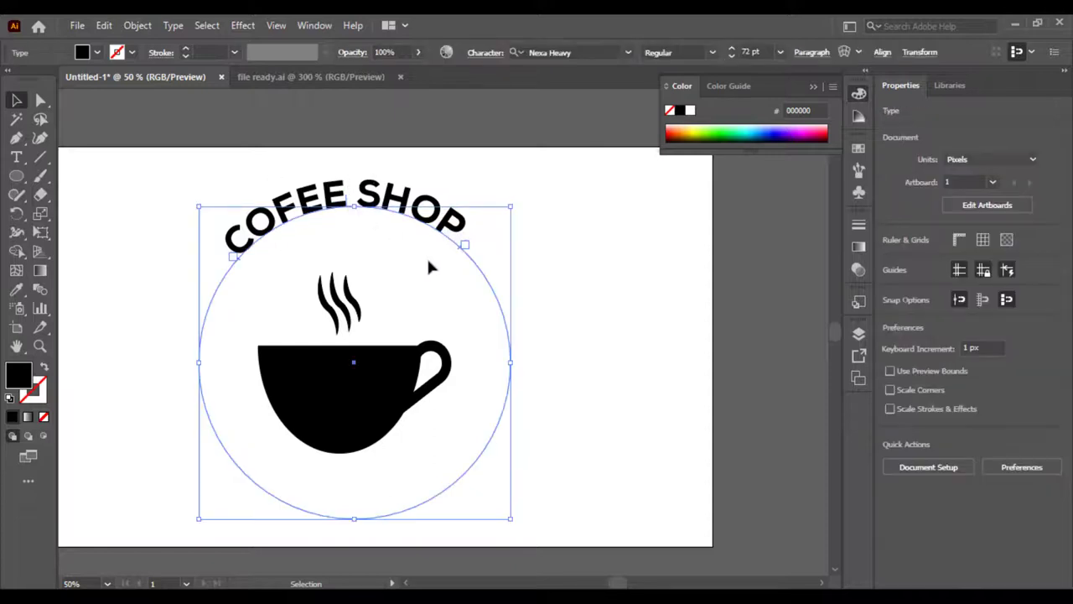
{"action": "left_click", "coordinate": [40, 100]}
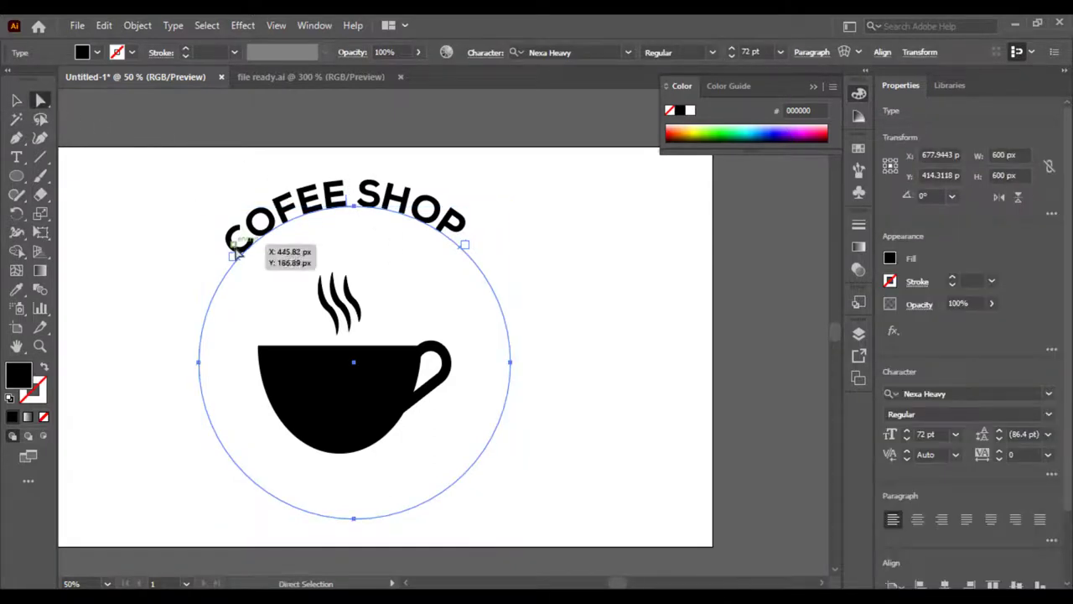
{"action": "left_click_drag", "start_coordinate": [236, 261], "coordinate": [333, 259]}
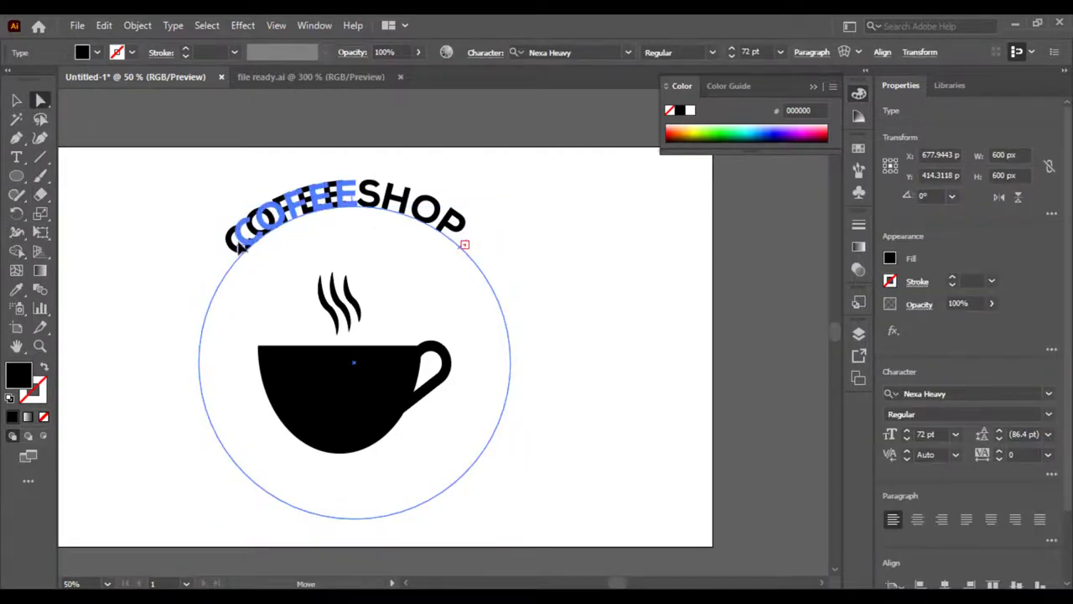
{"action": "key", "text": "ctrl+z"}
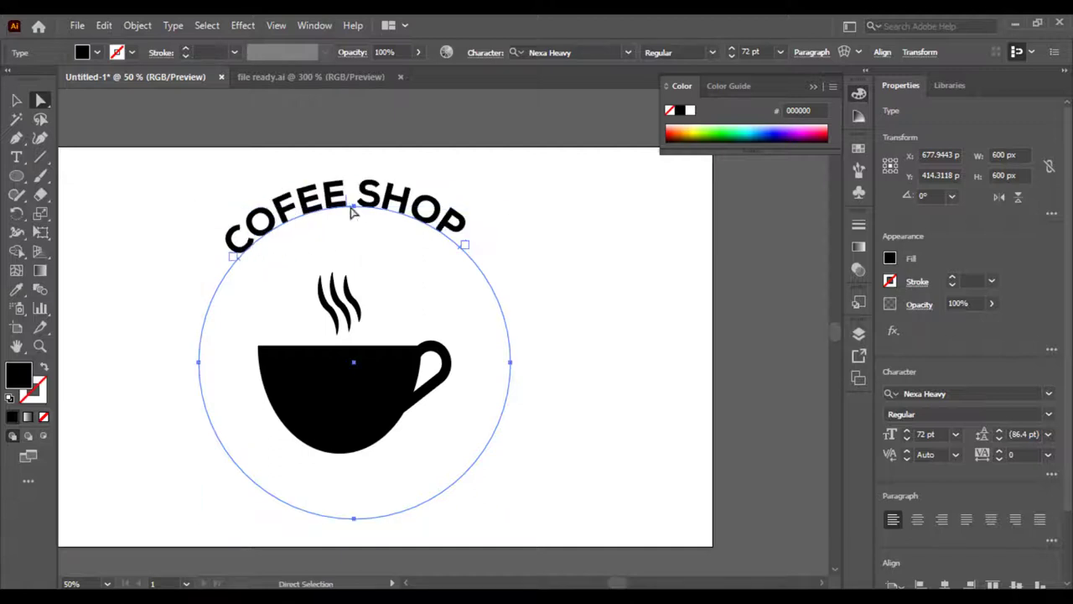
{"action": "mouse_move", "coordinate": [345, 198]}
{"action": "left_mouse_down"}
{"action": "mouse_move", "coordinate": [413, 228]}
{"action": "mouse_move", "coordinate": [354, 210]}
{"action": "mouse_move", "coordinate": [337, 468]}
{"action": "left_mouse_up"}
{"action": "key", "text": "ctrl+equal"}
{"action": "key", "text": "ctrl+equal"}
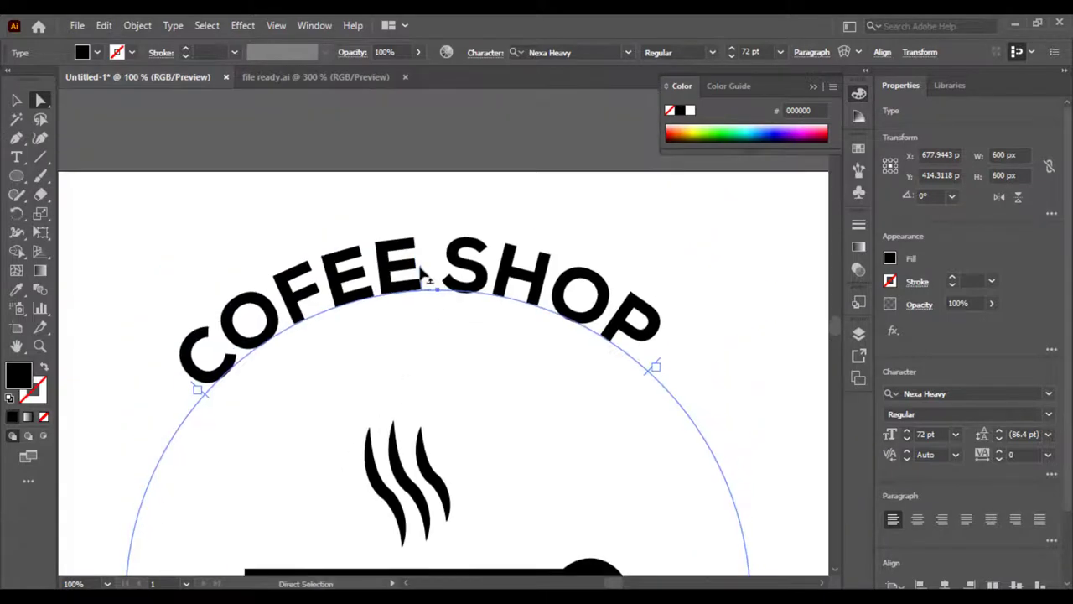
{"action": "left_click_drag", "start_coordinate": [422, 272], "coordinate": [455, 270]}
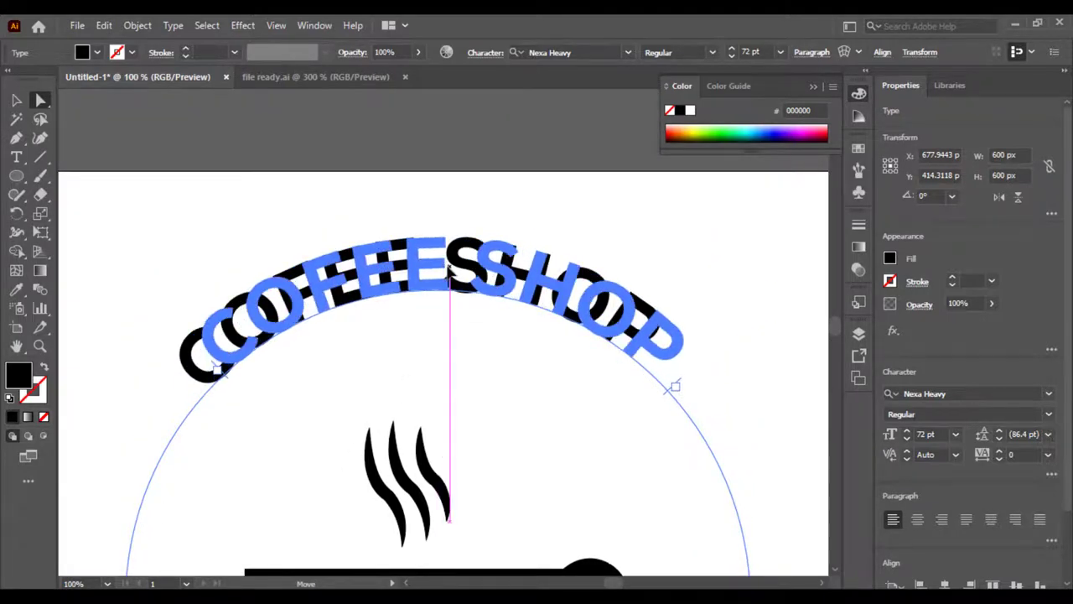
{"action": "left_click", "coordinate": [535, 208]}
Highlight the COFEE SHOP text and set its size to 80 pt
{"action": "key", "text": "ctrl+minus"}
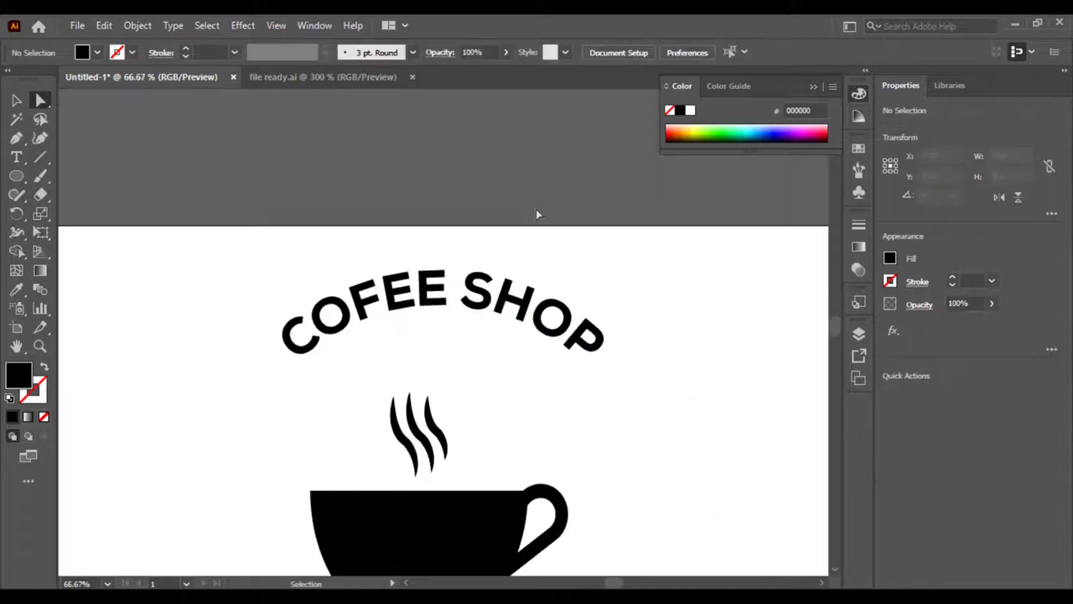
{"action": "key", "text": "ctrl+minus"}
{"action": "key", "text": "ctrl+plus"}
{"action": "key", "text": "ctrl+plus"}
{"action": "scroll", "coordinate": [536, 209], "scroll_direction": "down", "scroll_amount": 3}
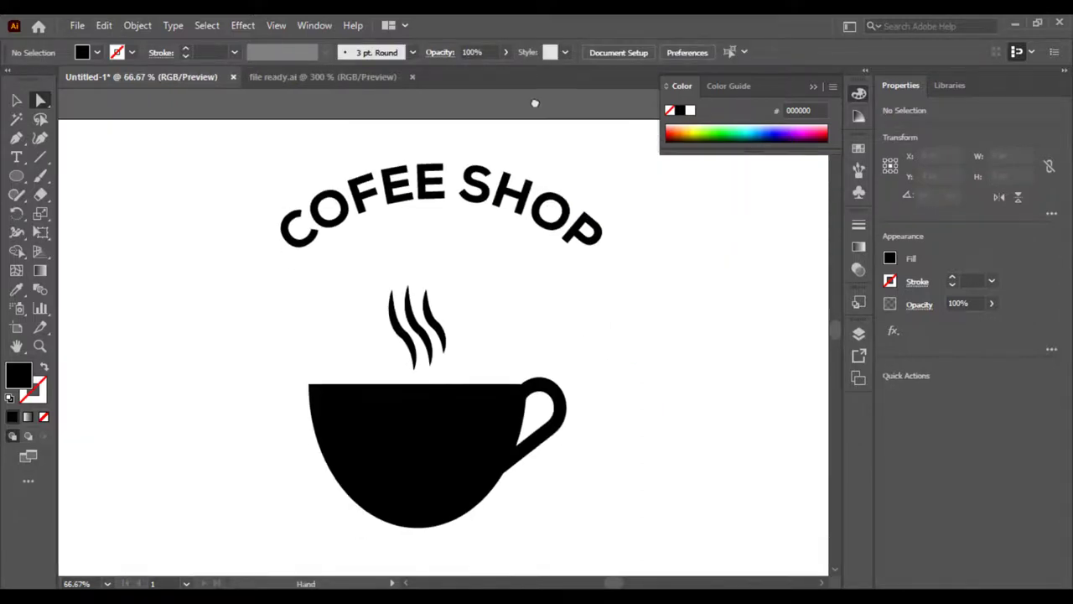
{"action": "left_click", "coordinate": [500, 199]}
{"action": "triple_click", "coordinate": [492, 189]}
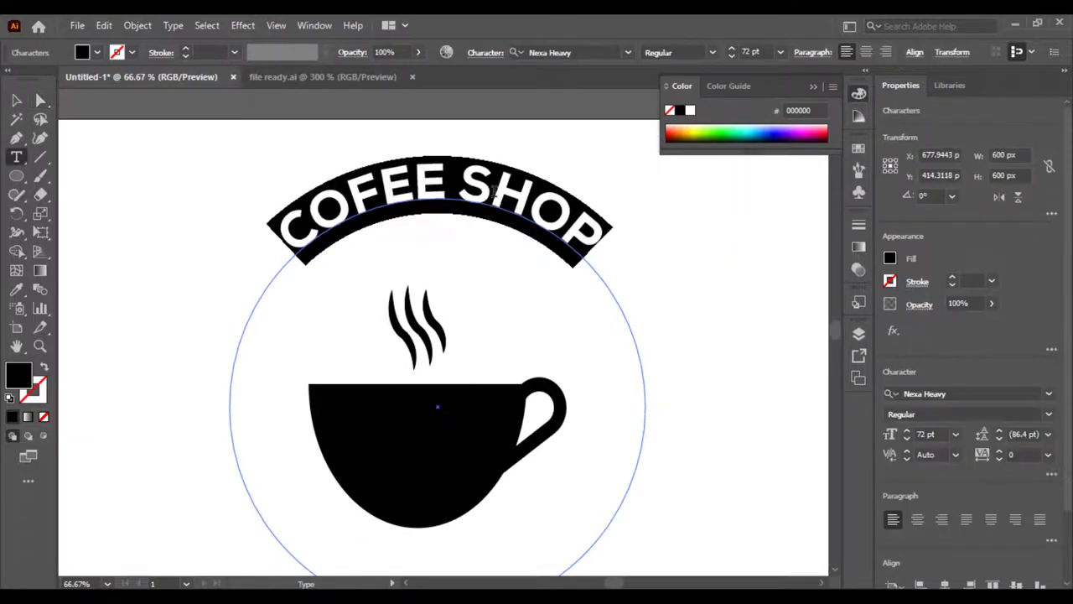
{"action": "left_click", "coordinate": [780, 52]}
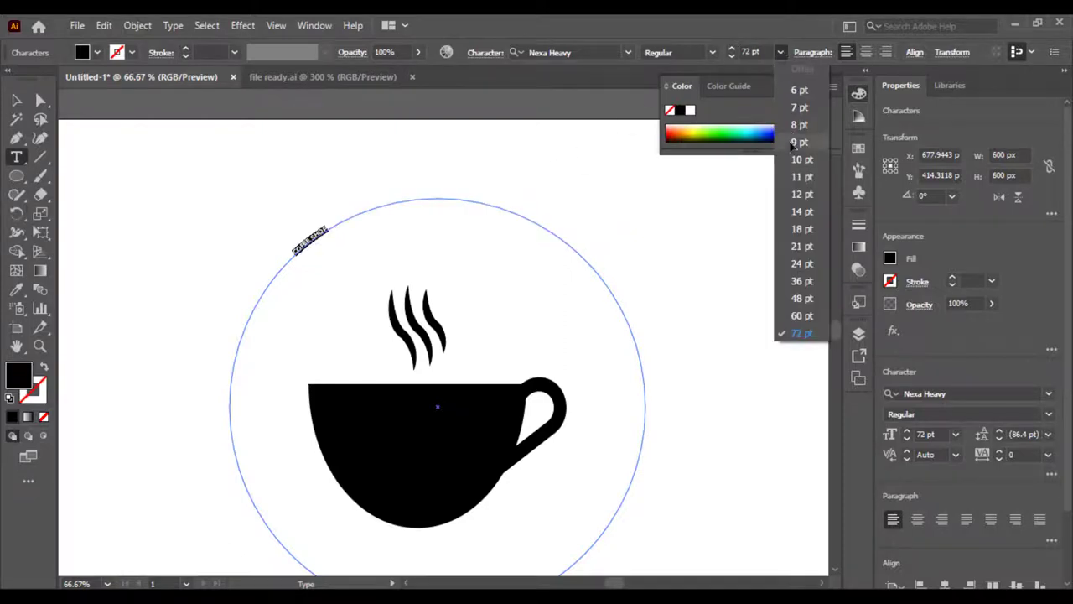
{"action": "left_click", "coordinate": [780, 52]}
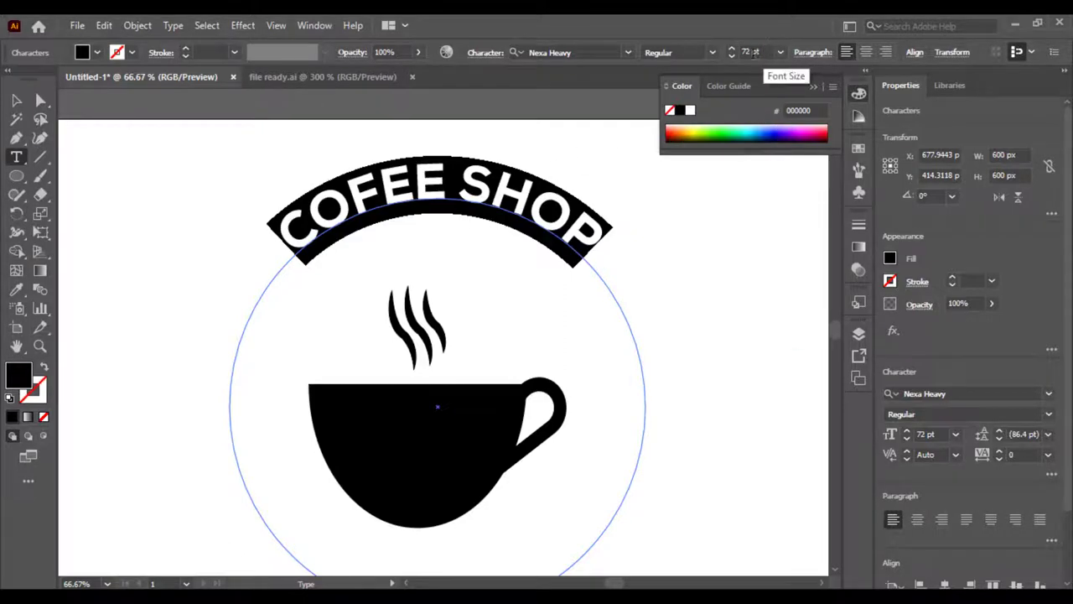
{"action": "double_click", "coordinate": [752, 52]}
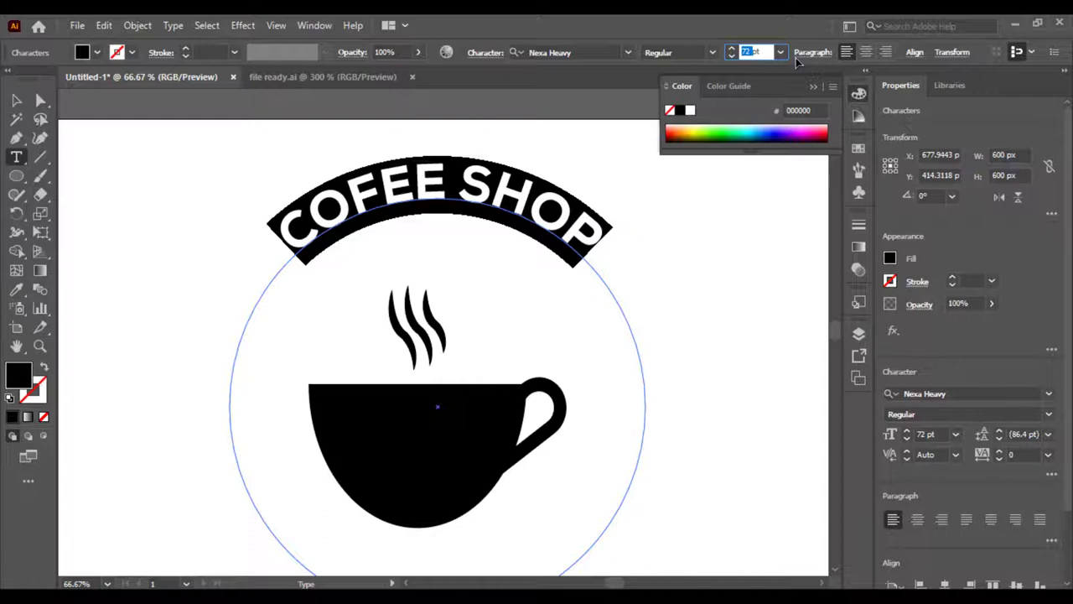
{"action": "type", "text": "80"}
{"action": "key", "text": "Return"}
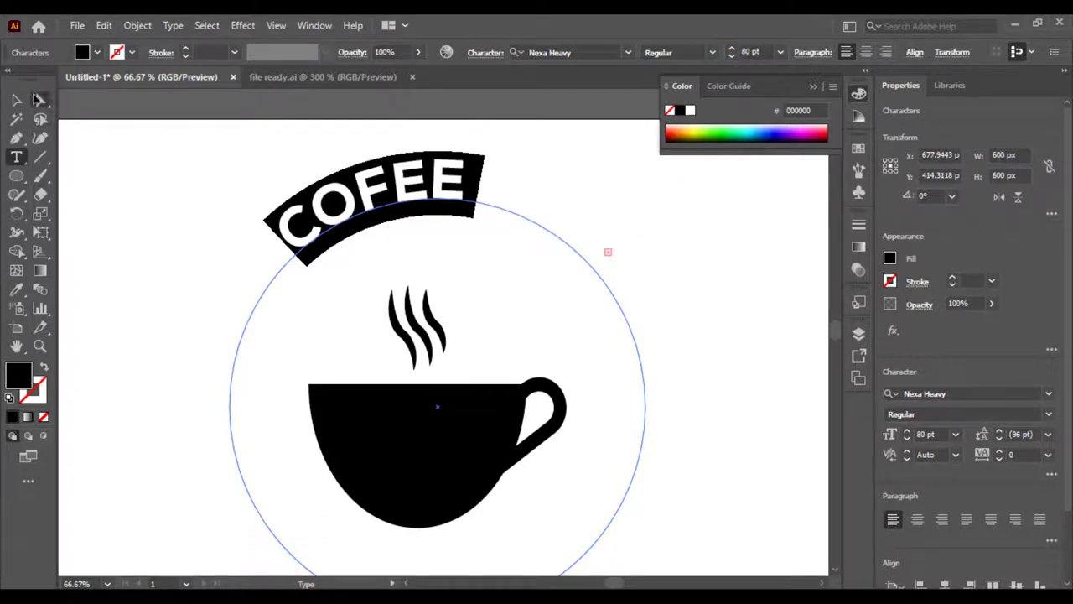
Reselect the arched text and slide it along the circle
{"action": "left_click", "coordinate": [40, 100]}
{"action": "key", "text": "t"}
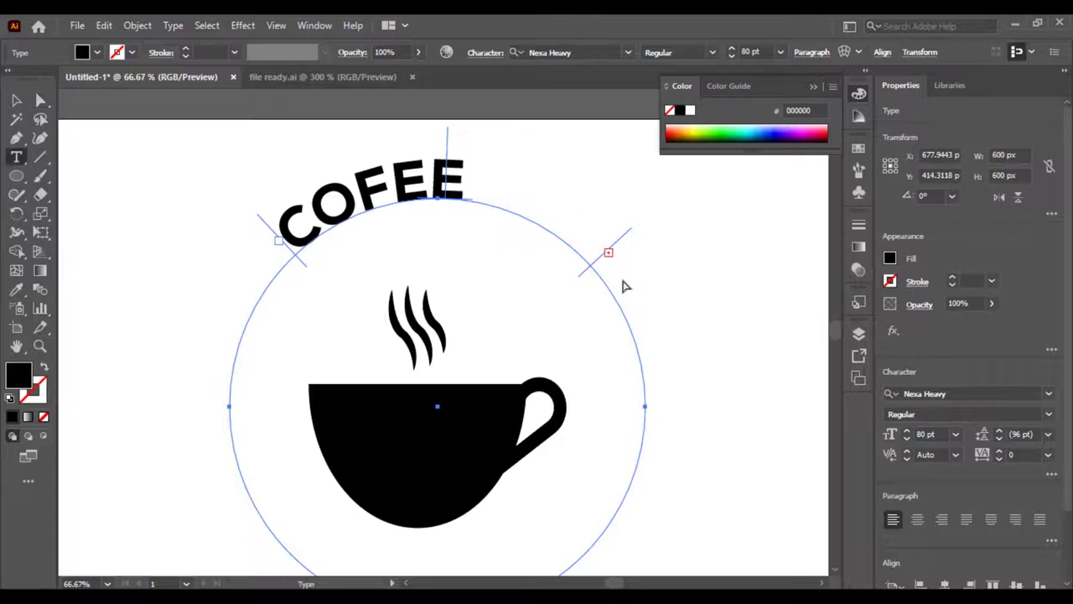
{"action": "left_click", "coordinate": [16, 100]}
{"action": "left_click", "coordinate": [108, 151]}
{"action": "left_click", "coordinate": [447, 164]}
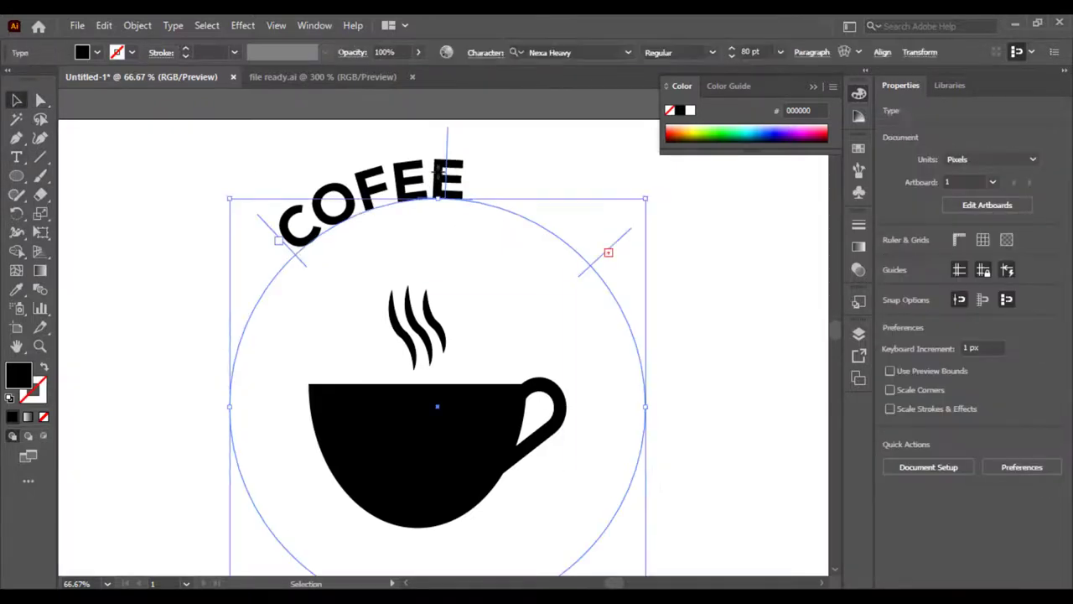
{"action": "left_click", "coordinate": [41, 99]}
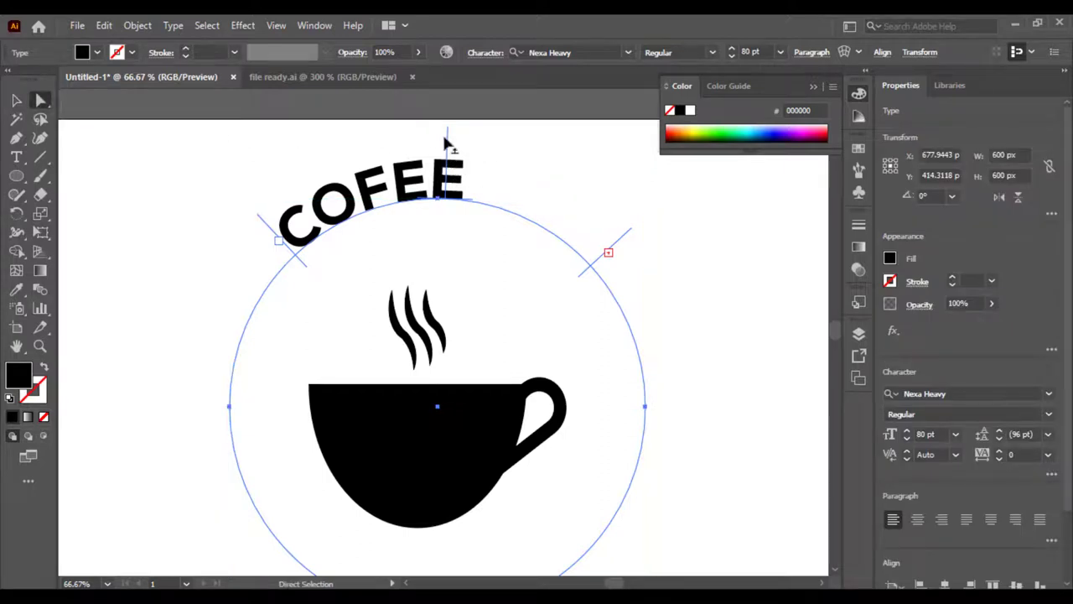
{"action": "left_click_drag", "start_coordinate": [448, 142], "coordinate": [440, 142]}
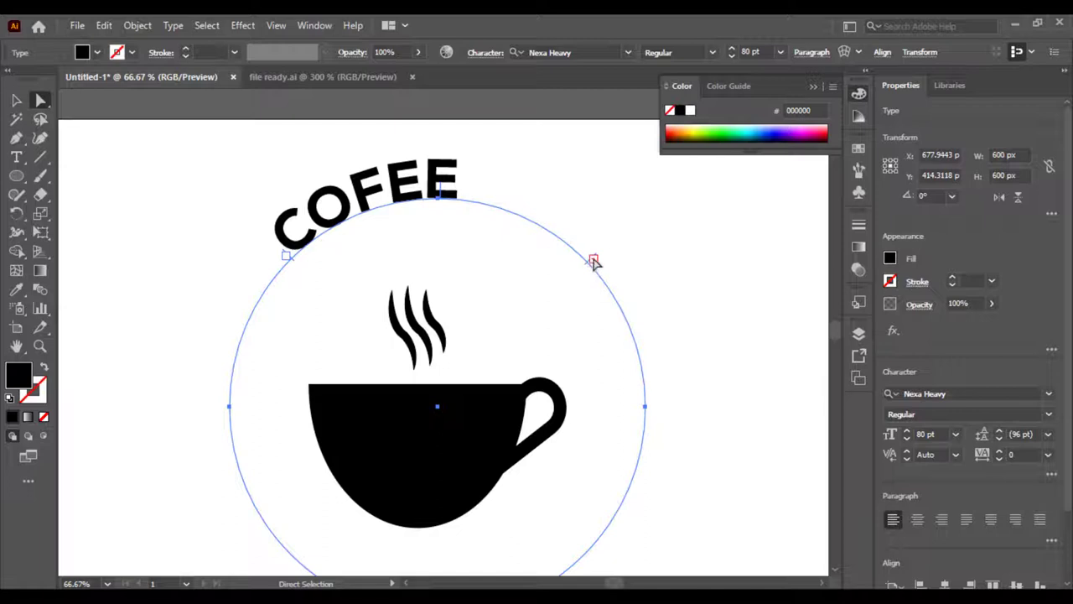
Extend the text's end bracket so COFEE SHOP fits, then centre it on the arc
{"action": "key", "text": "t"}
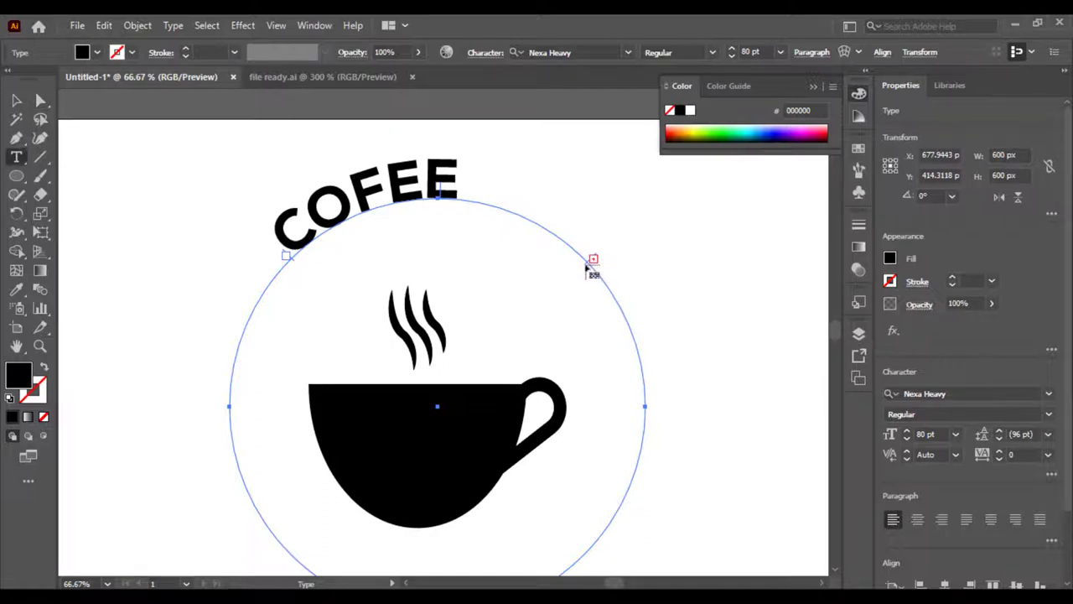
{"action": "left_click", "coordinate": [40, 100]}
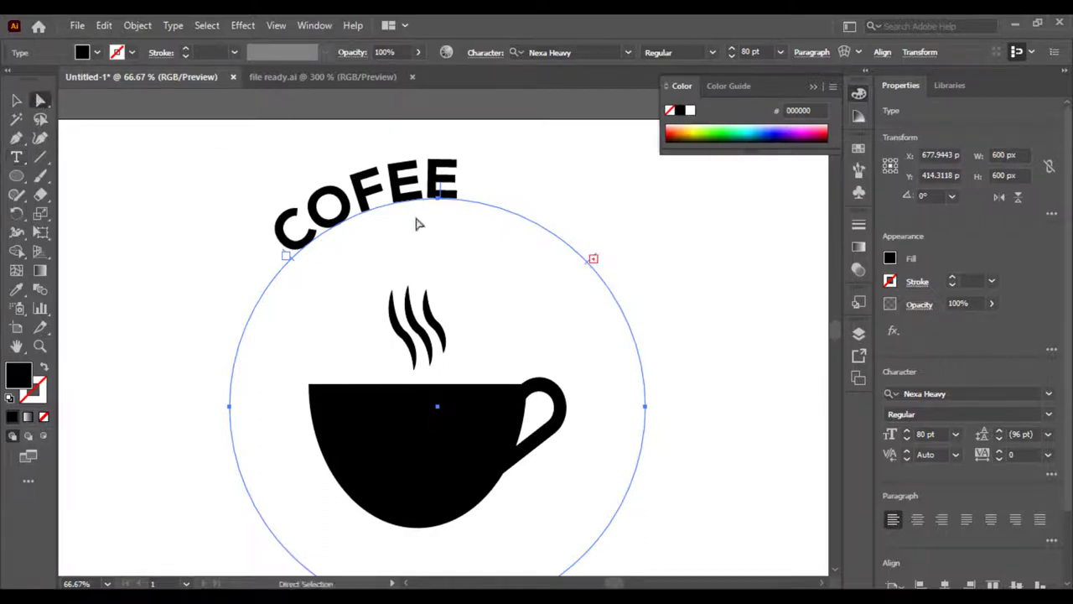
{"action": "left_click_drag", "start_coordinate": [598, 262], "coordinate": [643, 290]}
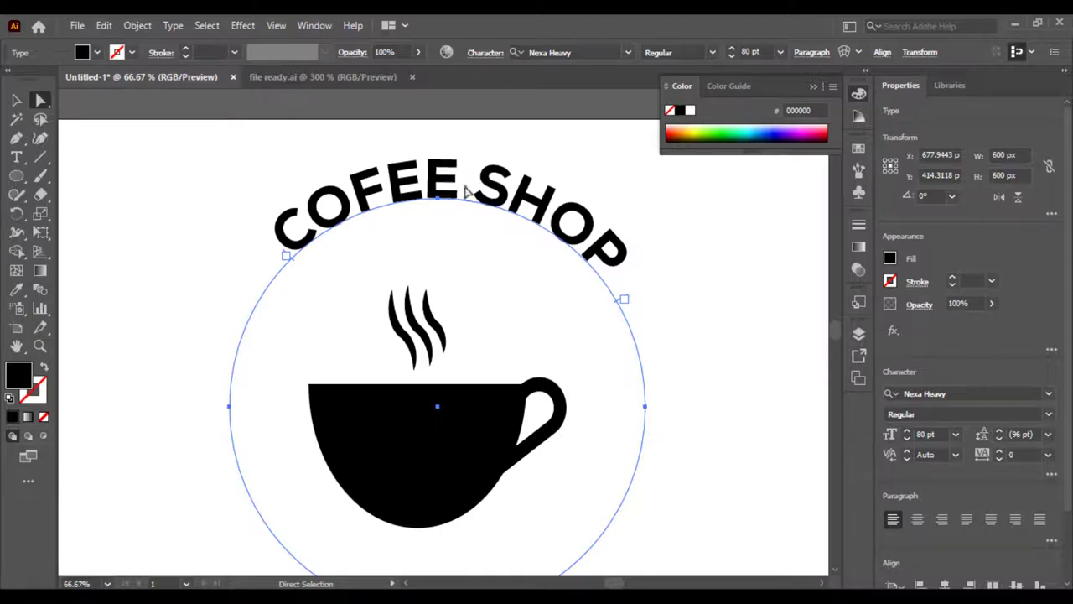
{"action": "left_click_drag", "start_coordinate": [466, 191], "coordinate": [447, 189]}
{"action": "left_click", "coordinate": [17, 101]}
Scale the cup-and-steam group down to about 330 × 310 px and raise it beneath the arch
{"action": "left_click", "coordinate": [101, 131]}
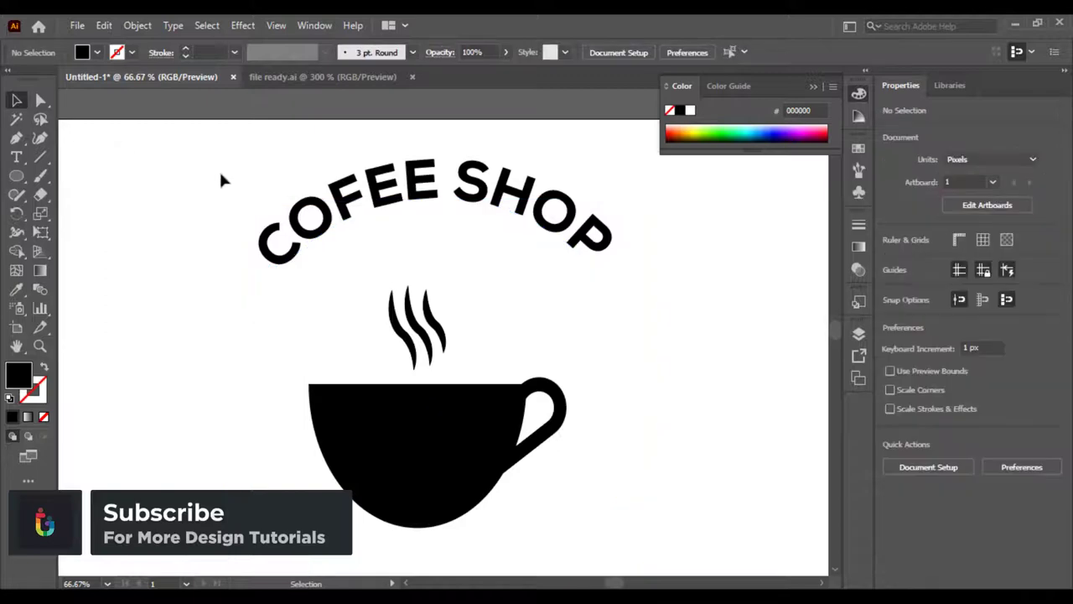
{"action": "left_click_drag", "start_coordinate": [295, 307], "coordinate": [304, 250]}
{"action": "left_click_drag", "start_coordinate": [502, 224], "coordinate": [423, 344]}
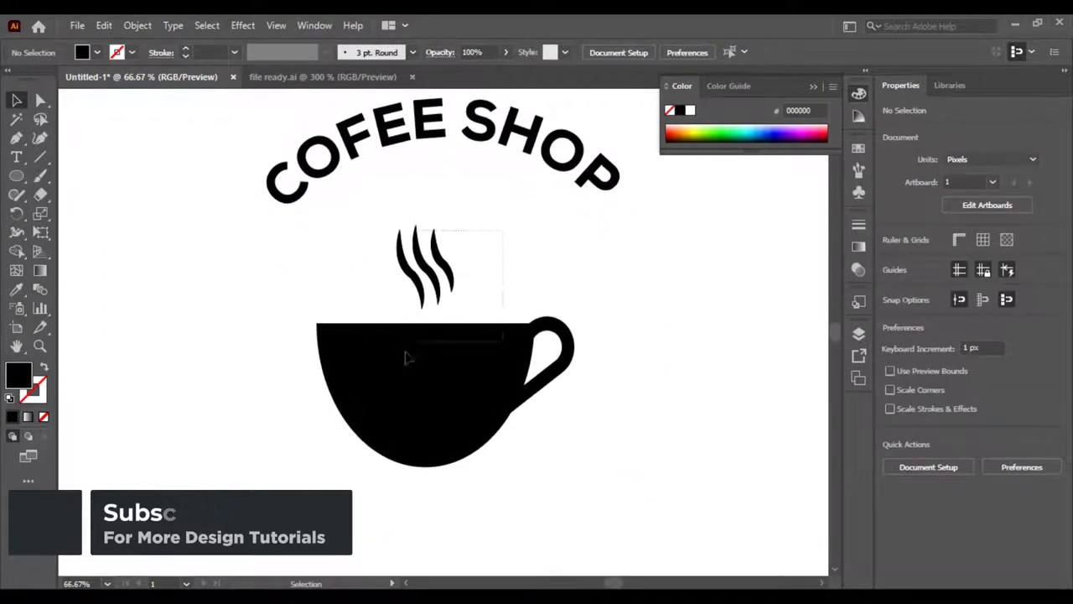
{"action": "left_click", "coordinate": [475, 278]}
{"action": "left_click", "coordinate": [441, 342]}
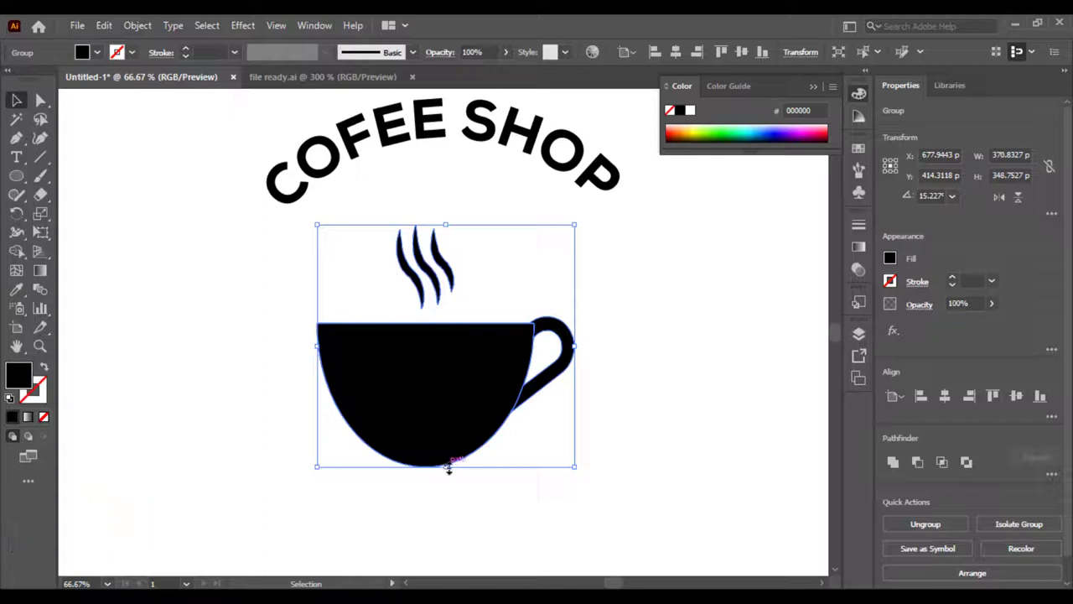
{"action": "left_click_drag", "start_coordinate": [449, 468], "coordinate": [448, 440]}
{"action": "left_click_drag", "start_coordinate": [446, 394], "coordinate": [445, 362]}
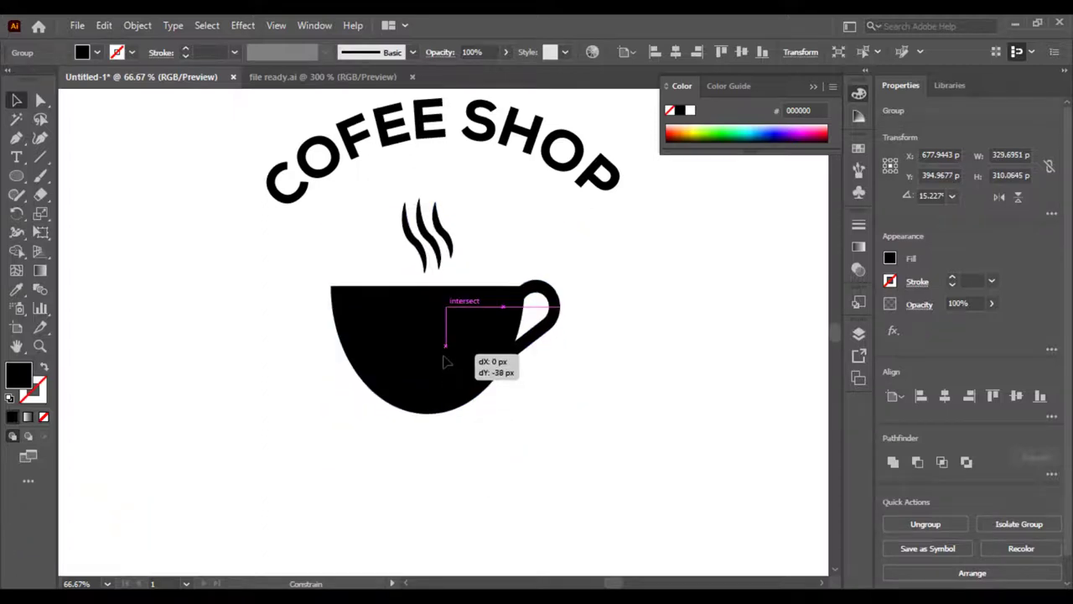
Zoom out to see the whole artboard and select the circular COFEE SHOP text
{"action": "left_click", "coordinate": [229, 443]}
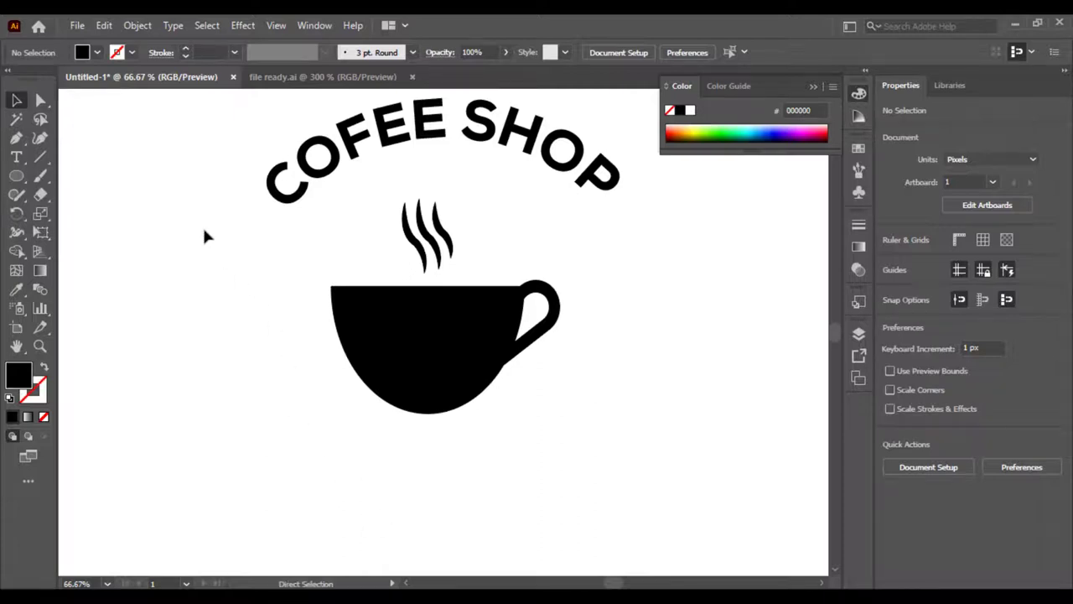
{"action": "key", "text": "ctrl+minus"}
{"action": "key", "text": "ctrl+minus"}
{"action": "key", "text": "ctrl+plus"}
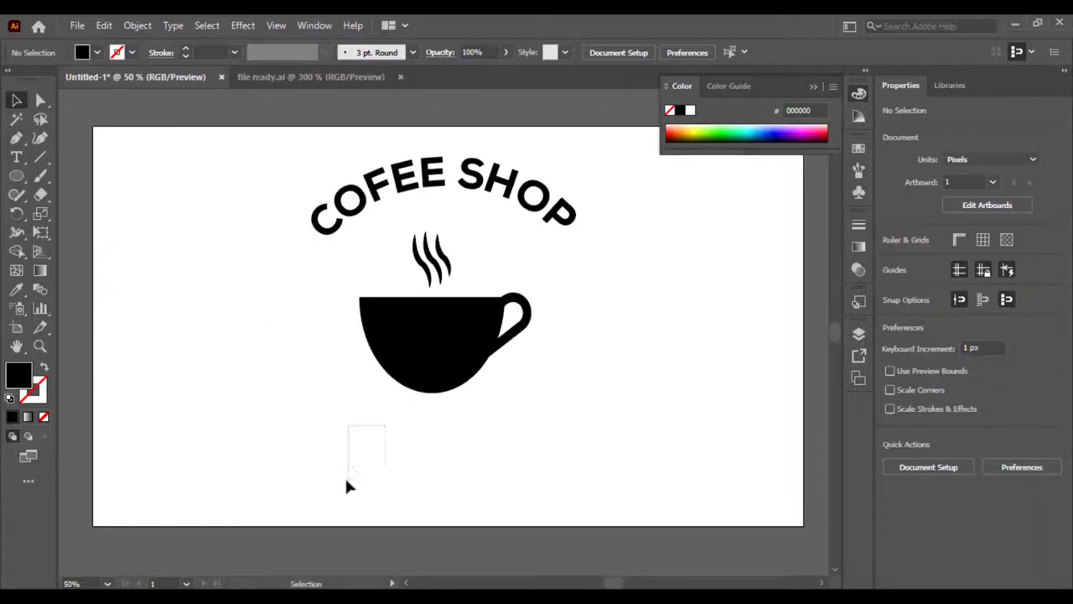
{"action": "left_click_drag", "start_coordinate": [386, 432], "coordinate": [347, 479]}
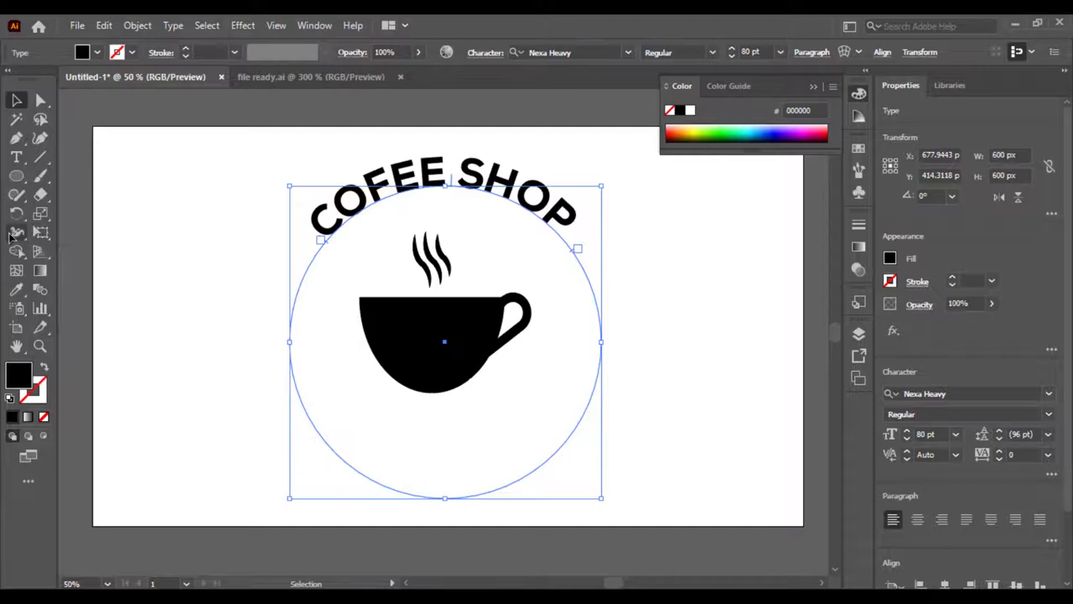
Copy the COFEE SHOP circle text and paste it in front, undoing the stray move
{"action": "left_click", "coordinate": [17, 177]}
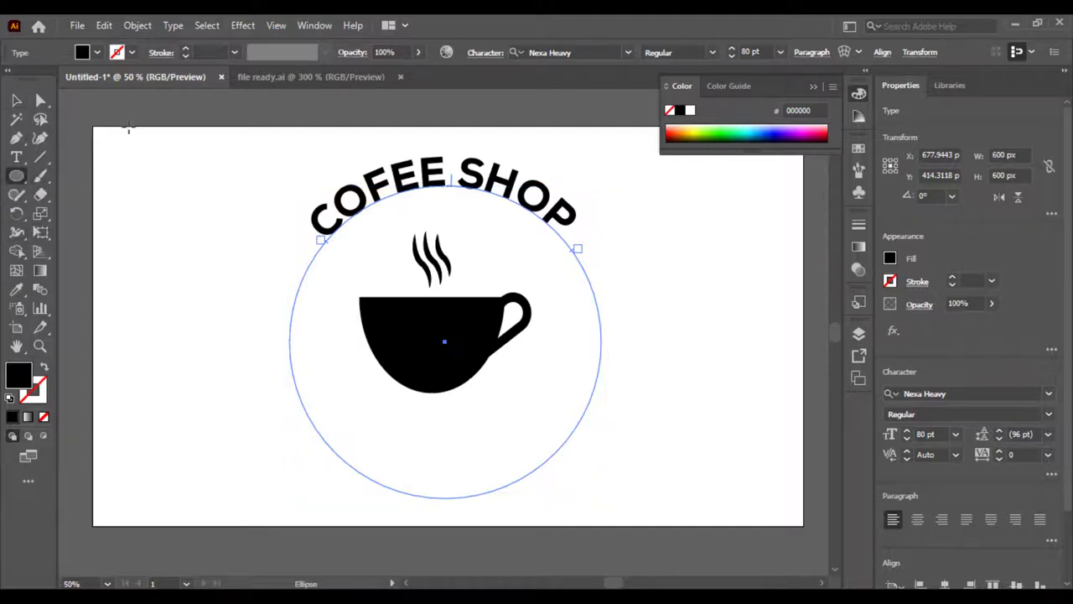
{"action": "left_click", "coordinate": [104, 25]}
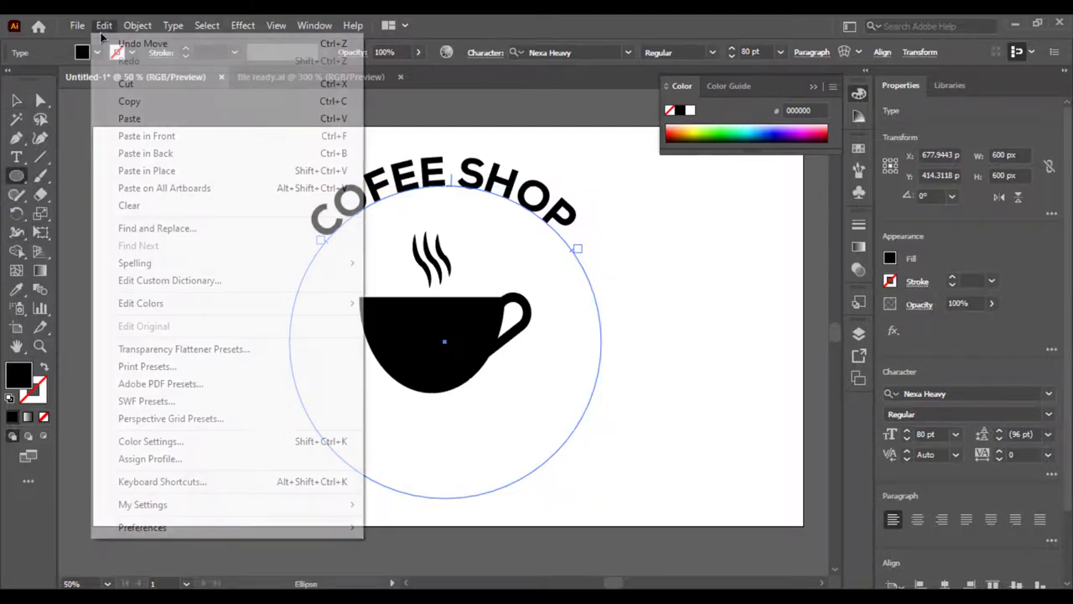
{"action": "left_click", "coordinate": [126, 101]}
{"action": "left_click", "coordinate": [106, 26]}
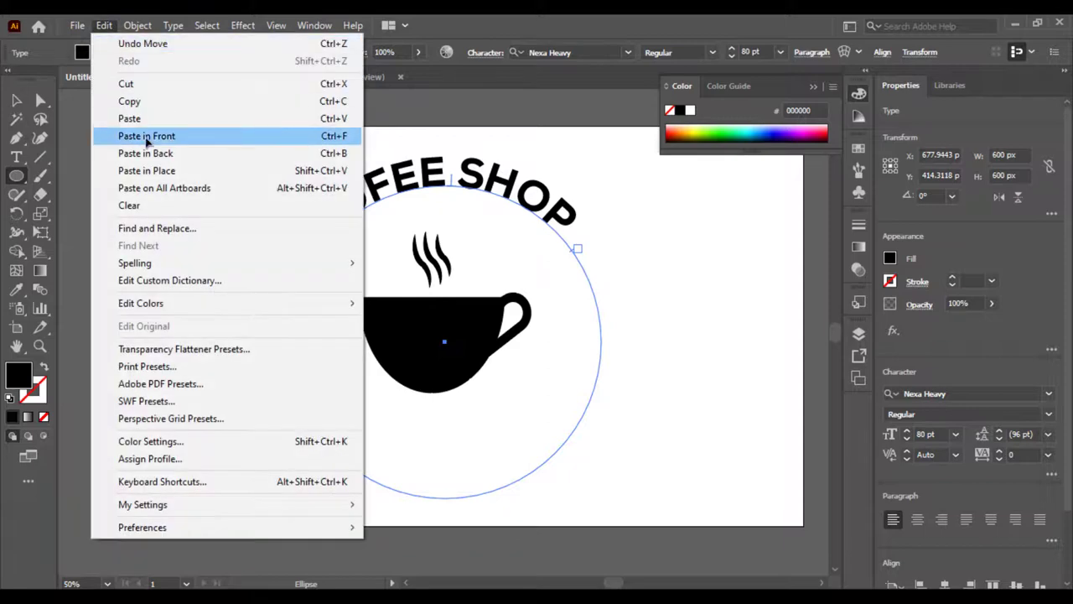
{"action": "left_click", "coordinate": [146, 136]}
{"action": "left_click", "coordinate": [16, 100]}
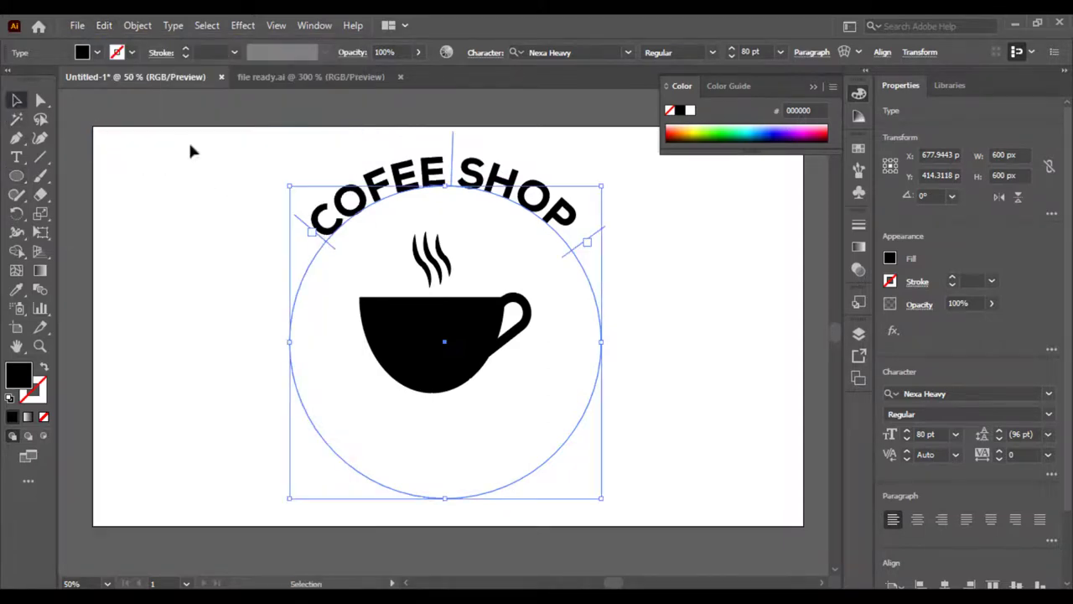
{"action": "left_click_drag", "start_coordinate": [413, 191], "coordinate": [416, 246]}
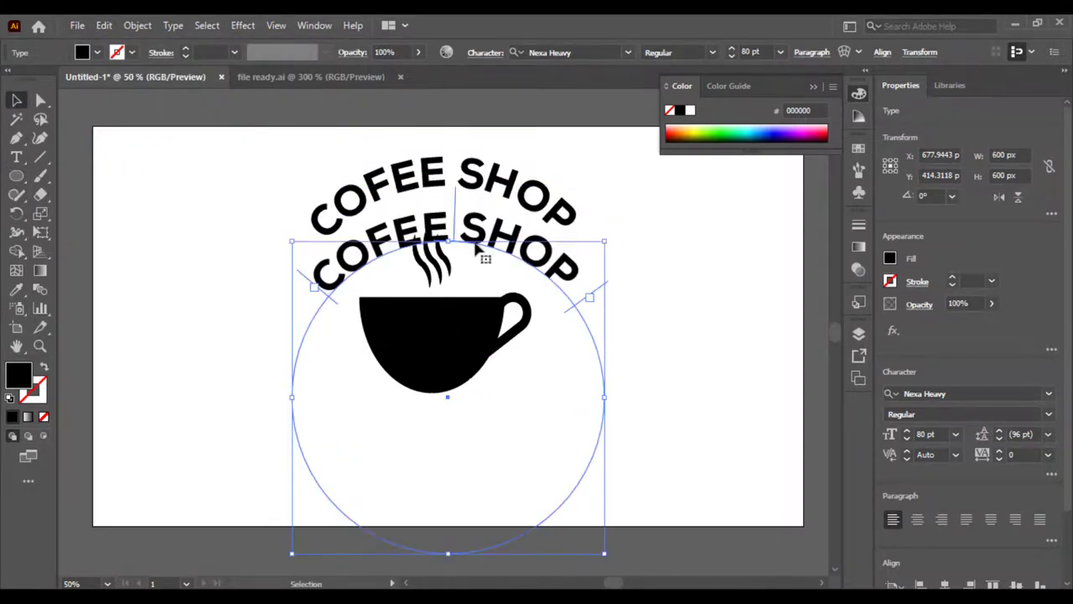
{"action": "key", "text": "ctrl+z"}
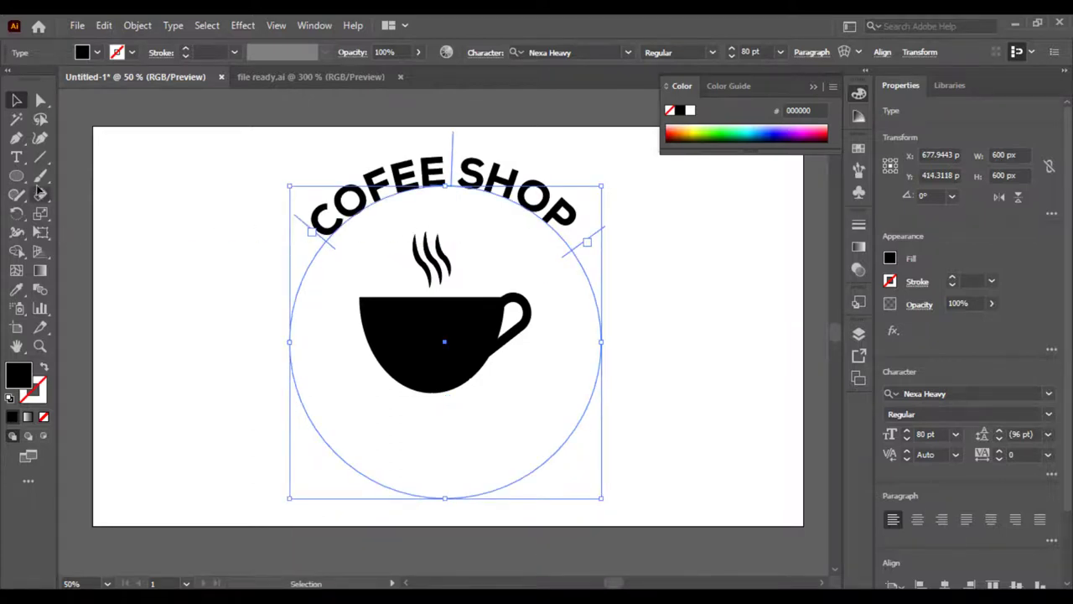
Select all the copied arc's text with the Type tool and delete it
{"action": "left_click", "coordinate": [16, 156]}
{"action": "double_click", "coordinate": [358, 200]}
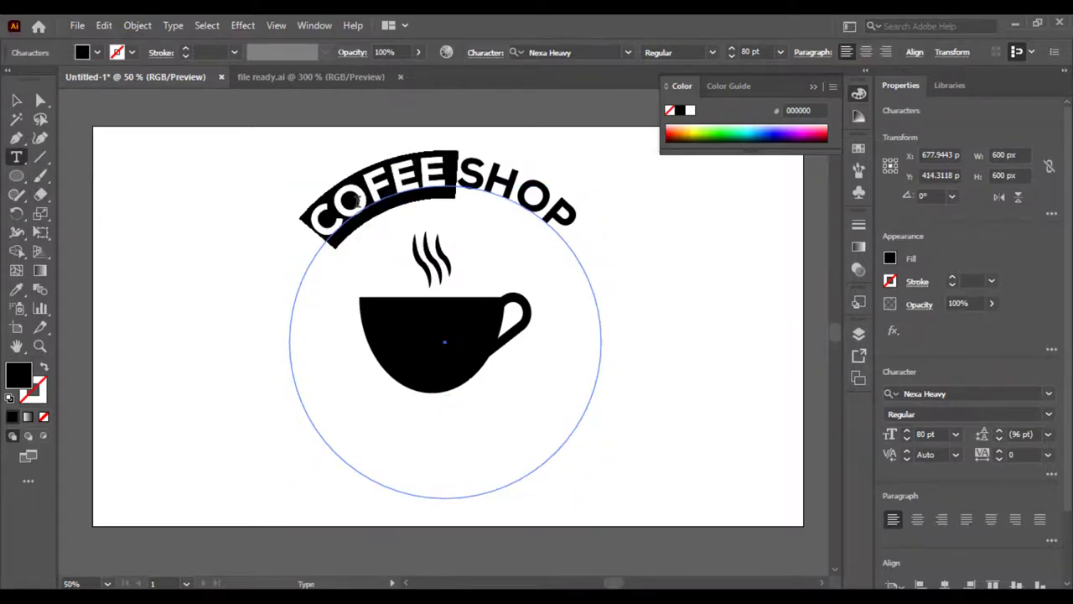
{"action": "triple_click", "coordinate": [358, 199]}
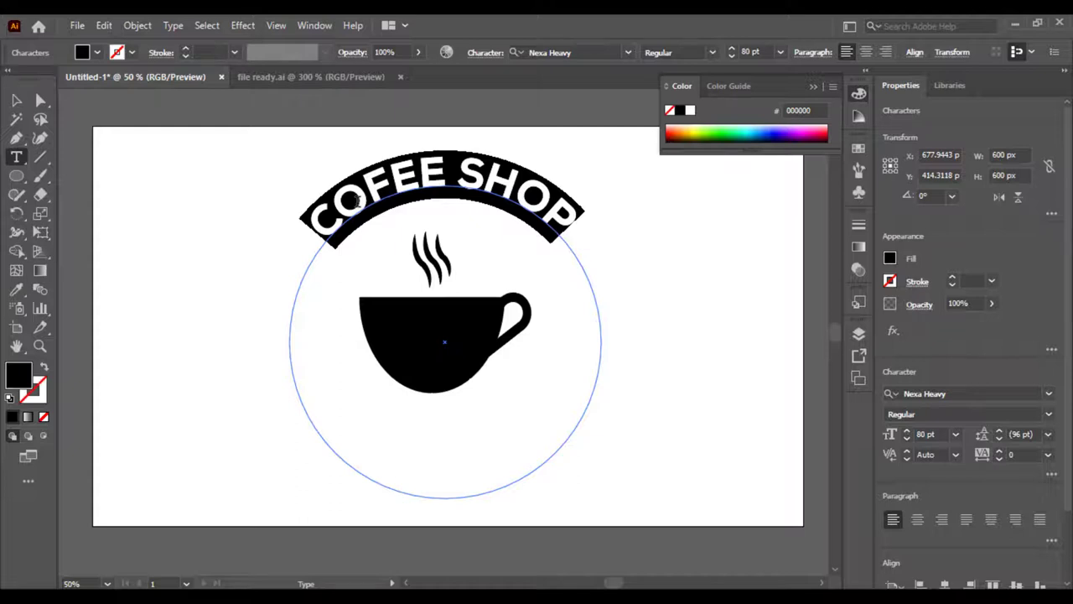
{"action": "key", "text": "Left"}
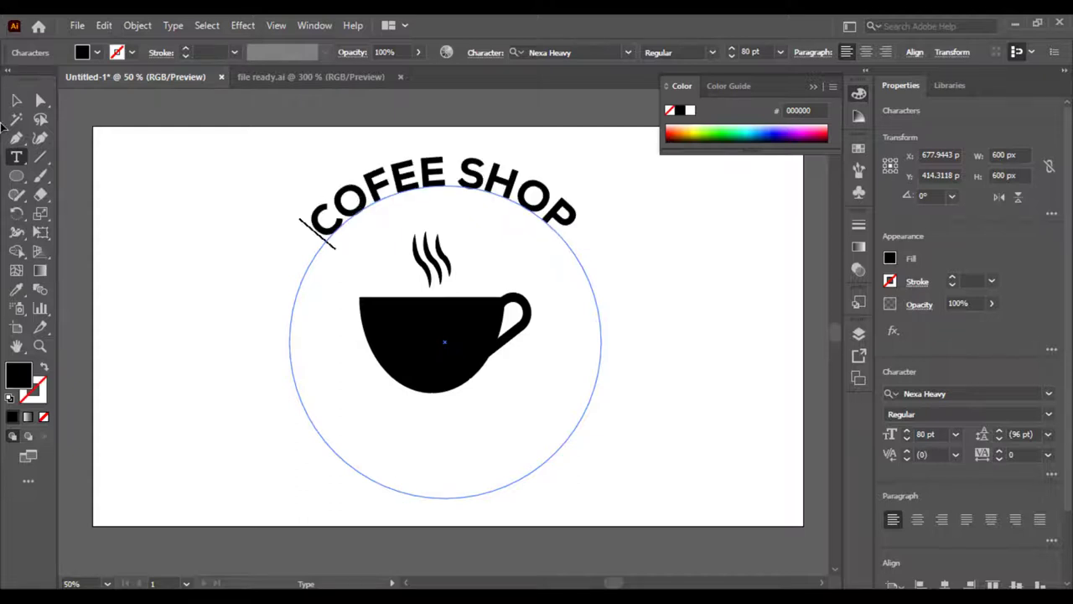
{"action": "key", "text": "Escape"}
{"action": "left_click", "coordinate": [165, 241]}
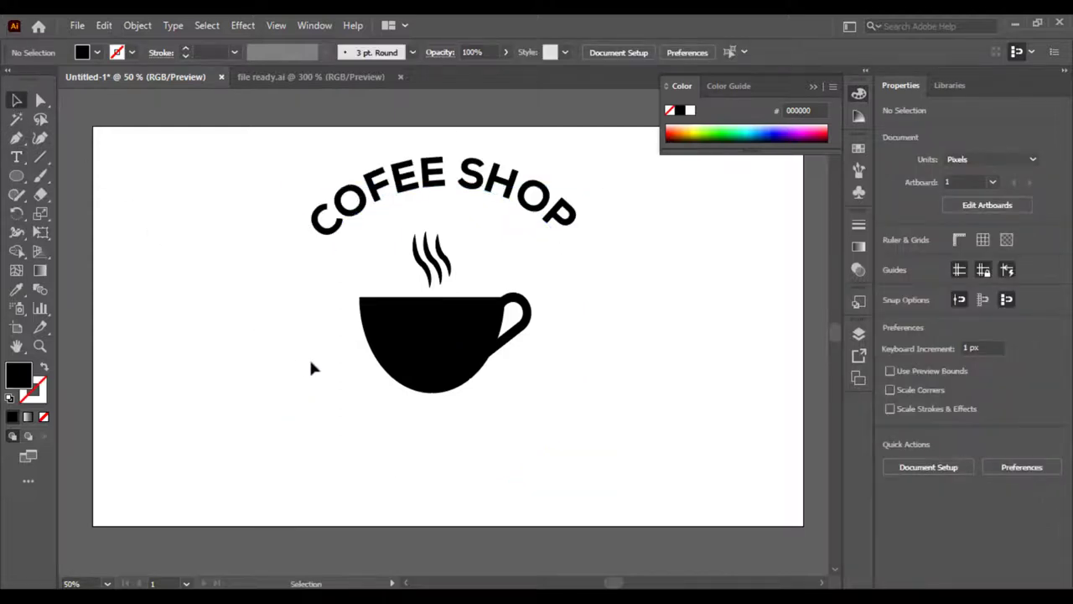
Place the Type on a Path cursor on the circle, then deselect the circle text
{"action": "left_click_drag", "start_coordinate": [16, 156], "coordinate": [76, 211]}
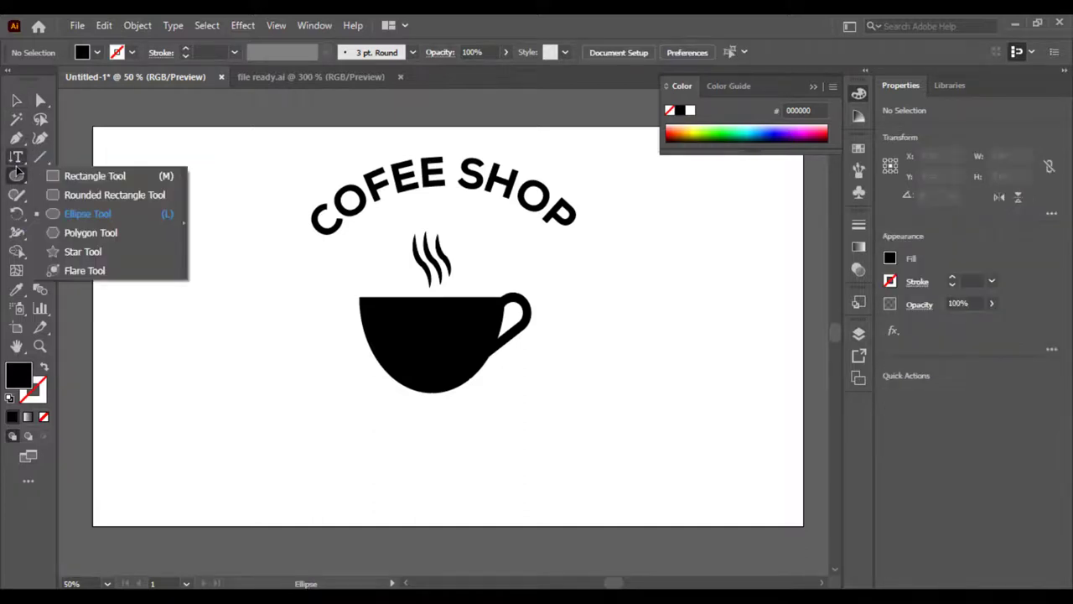
{"action": "left_click_drag", "start_coordinate": [16, 162], "coordinate": [84, 191]}
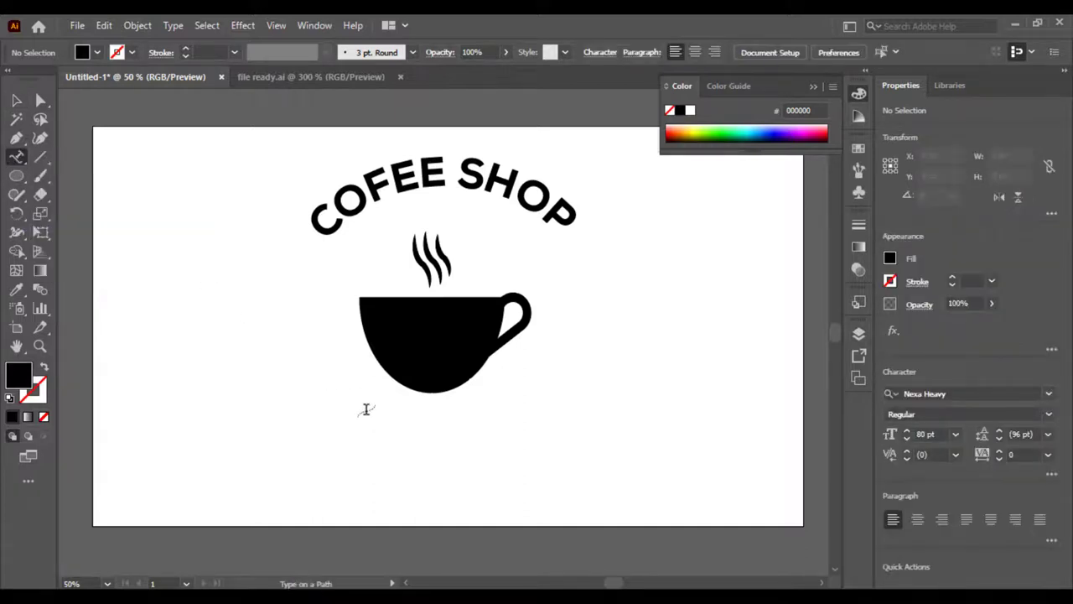
{"action": "left_click", "coordinate": [393, 487]}
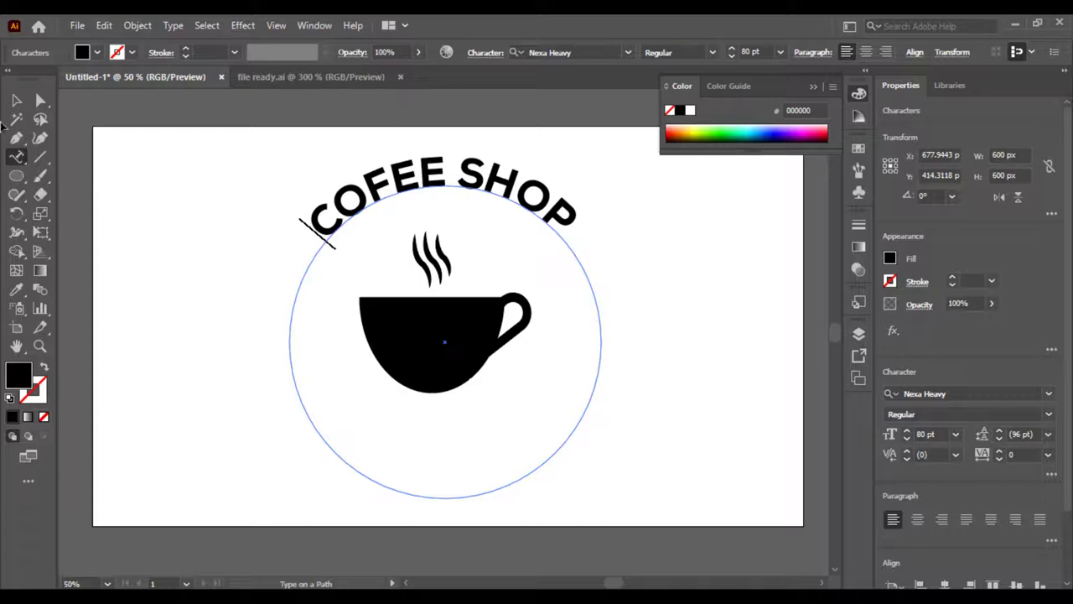
{"action": "left_click", "coordinate": [16, 100]}
{"action": "left_click", "coordinate": [106, 212]}
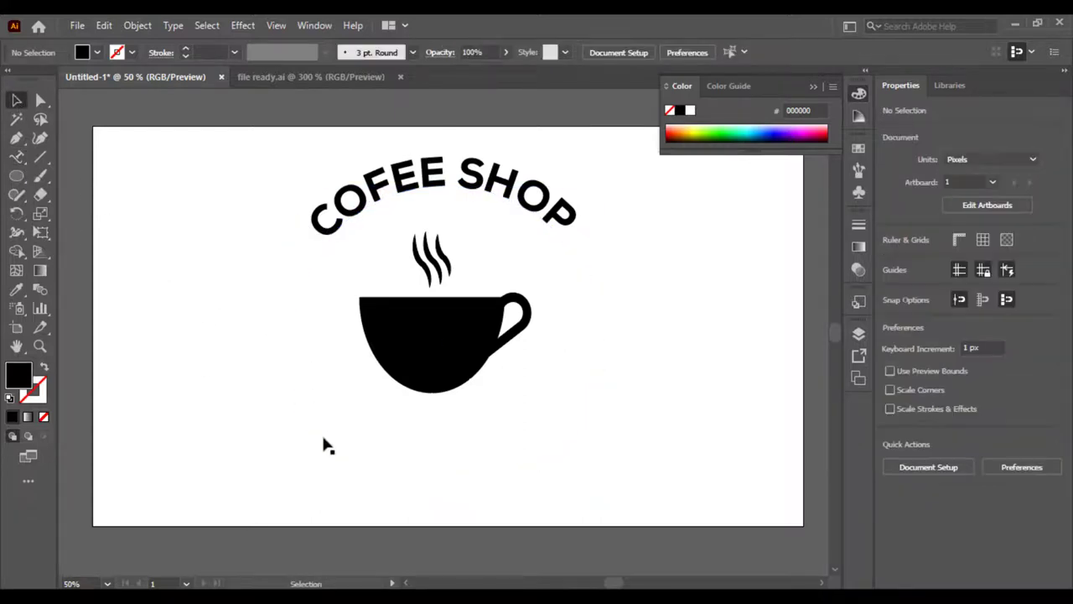
Undo the accidental leftward move so the arch stays centred above the cup, then clear the selection
{"action": "left_click_drag", "start_coordinate": [322, 434], "coordinate": [250, 434]}
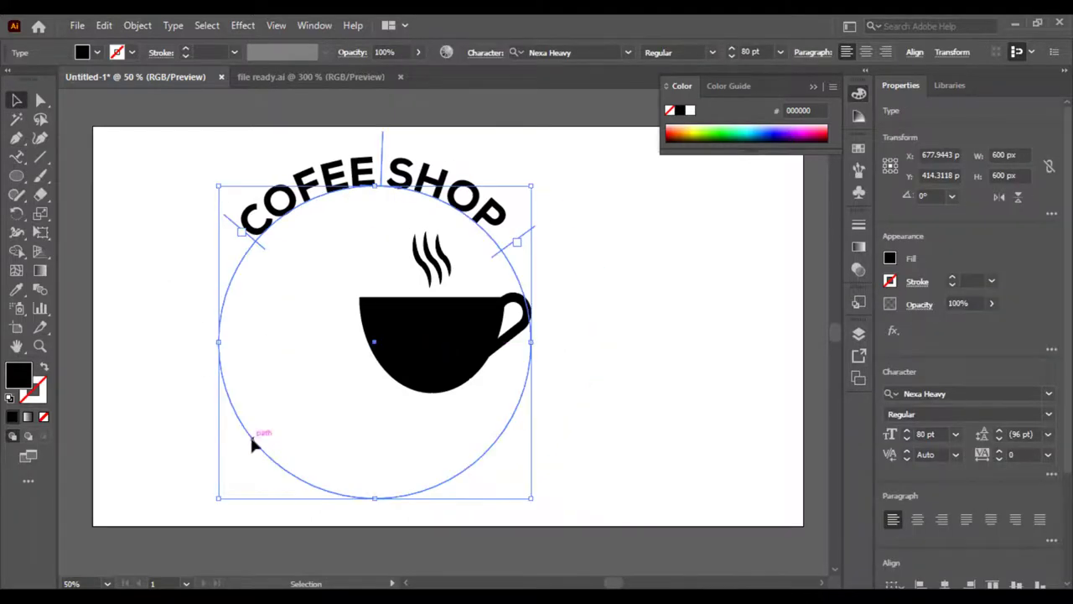
{"action": "key", "text": "a"}
{"action": "key", "text": "ctrl+z"}
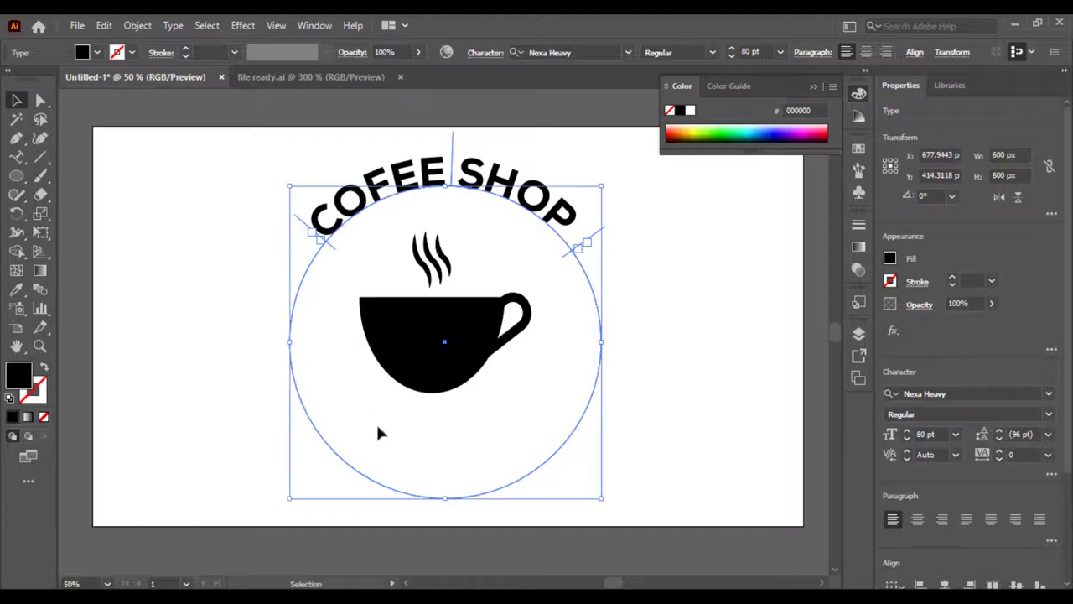
{"action": "key", "text": "v"}
{"action": "left_click", "coordinate": [380, 432]}
{"action": "key", "text": "l"}
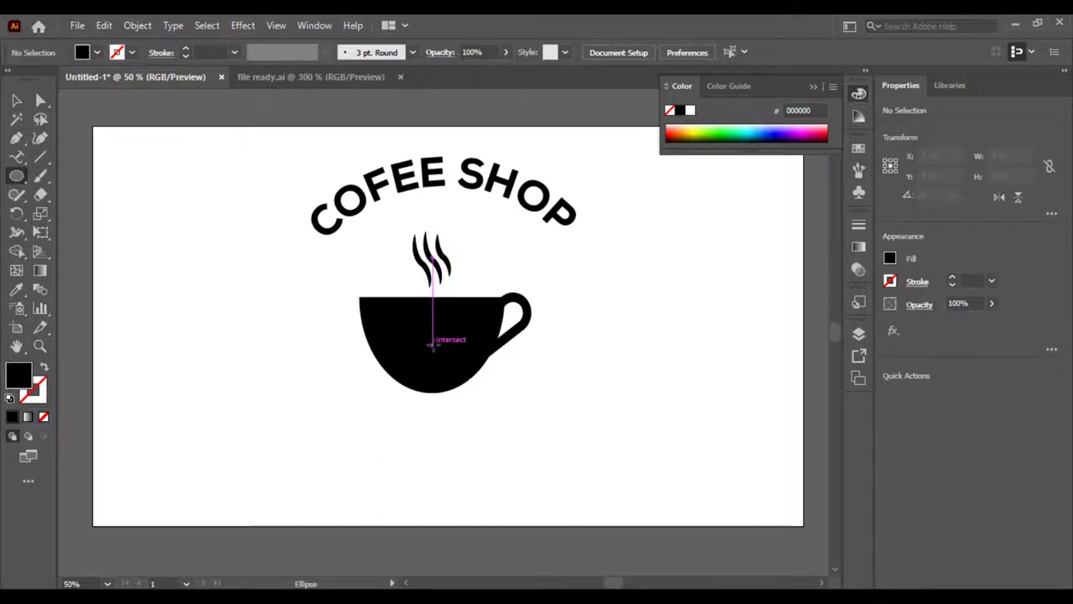
Draw a circle from the cup's centre, then centre it and size it to 591 px
{"action": "left_click_drag", "start_coordinate": [433, 344], "coordinate": [514, 505]}
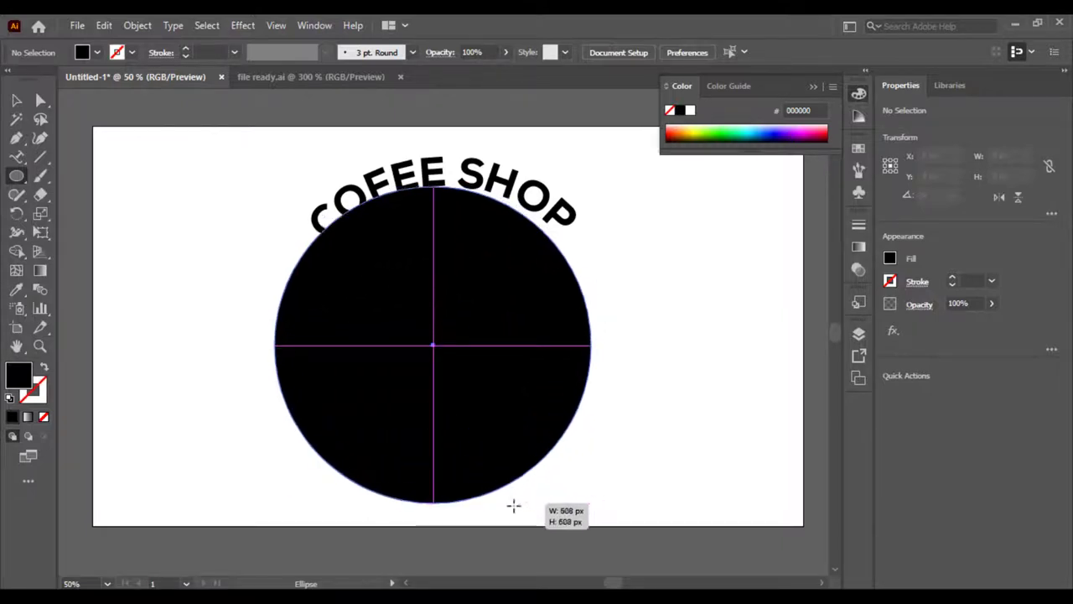
{"action": "left_click_drag", "start_coordinate": [514, 505], "coordinate": [498, 494]}
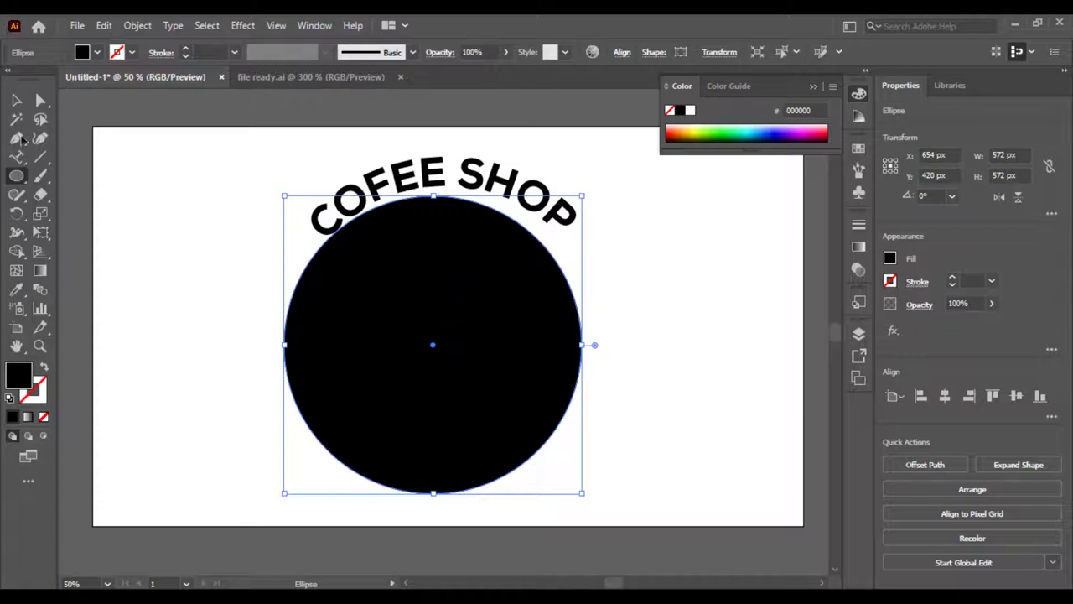
{"action": "left_click", "coordinate": [16, 101]}
{"action": "left_click_drag", "start_coordinate": [427, 246], "coordinate": [439, 245]}
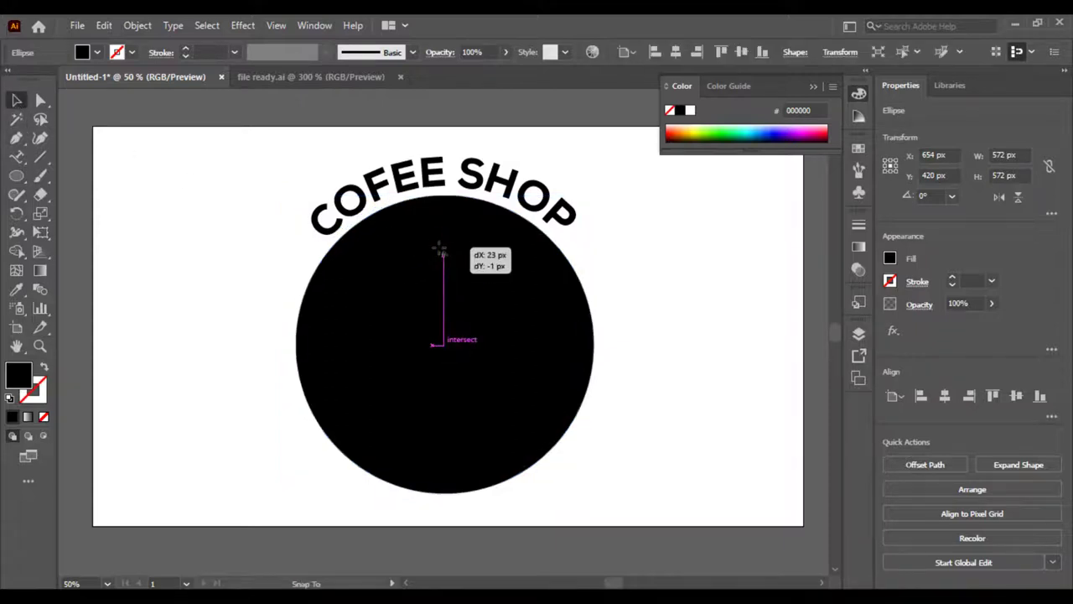
{"action": "left_click_drag", "start_coordinate": [446, 194], "coordinate": [446, 190]}
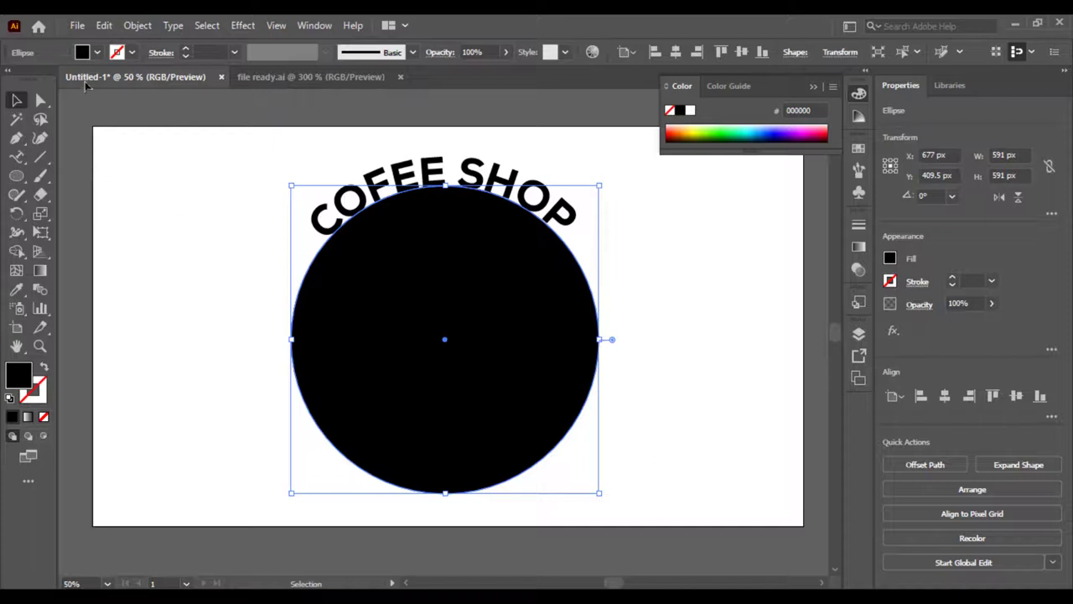
Set the new circle's fill to None and deselect it
{"action": "left_click", "coordinate": [82, 52]}
{"action": "left_click", "coordinate": [10, 76]}
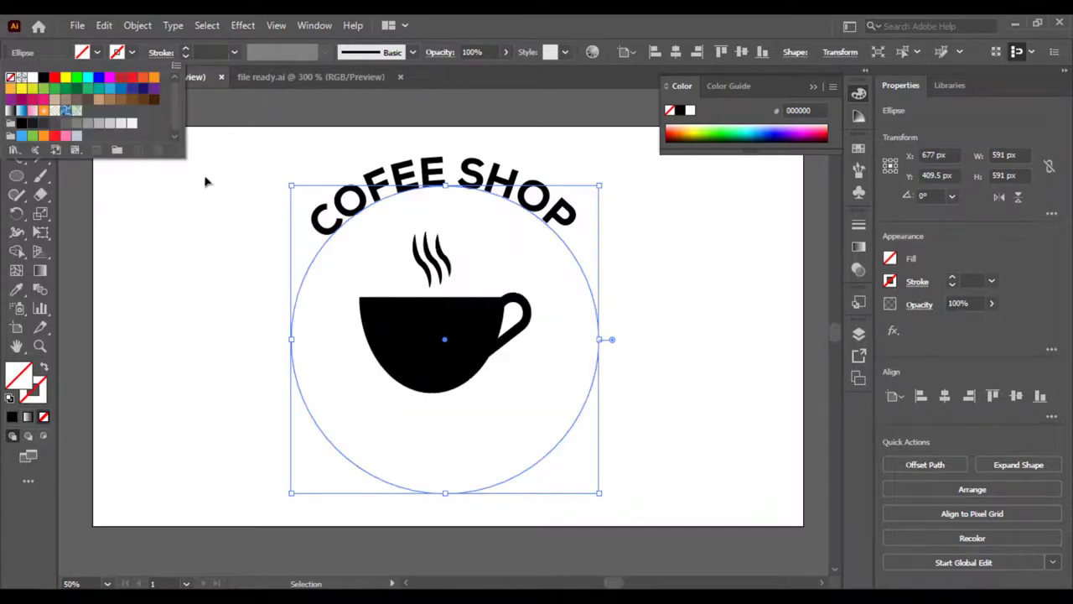
{"action": "left_click", "coordinate": [223, 223]}
{"action": "left_click", "coordinate": [220, 225]}
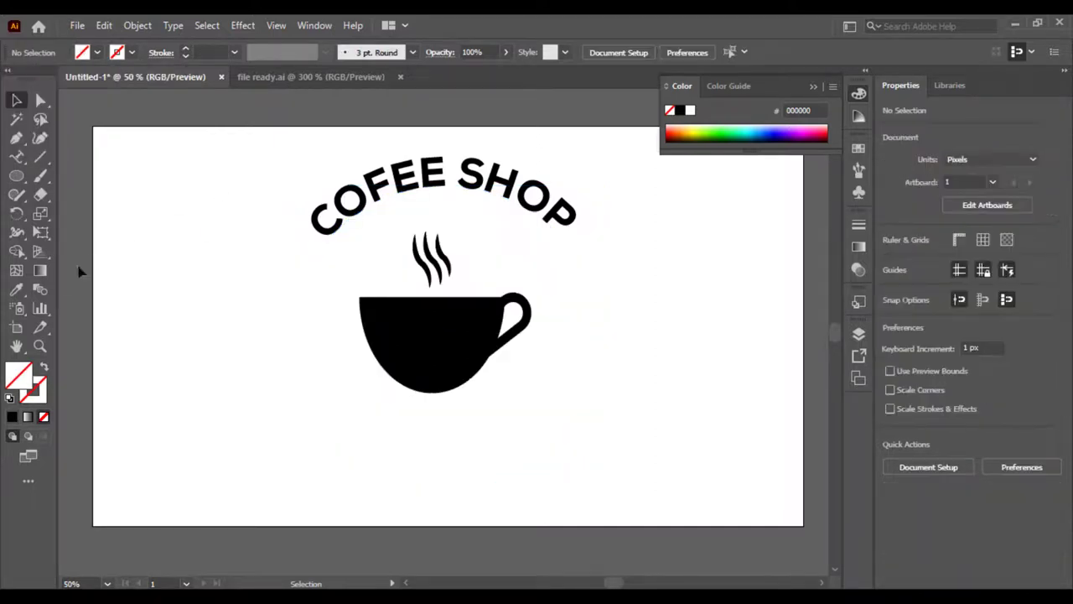
Replace the placeholder on the circle's outline with 'BEST QUALITY', fixing a typo, and select it all
{"action": "left_click", "coordinate": [17, 158]}
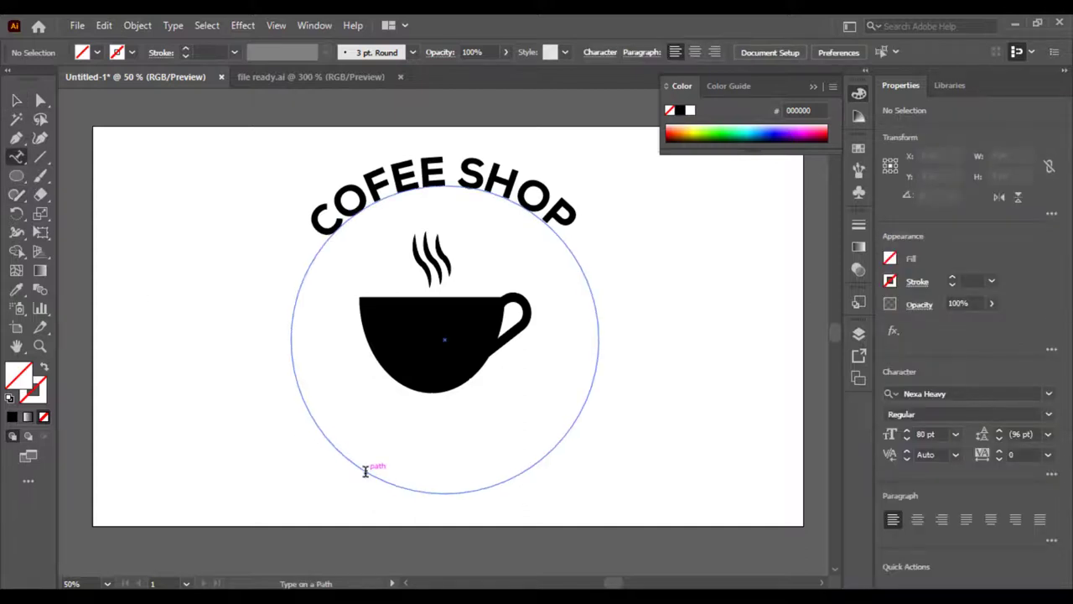
{"action": "left_click", "coordinate": [365, 472]}
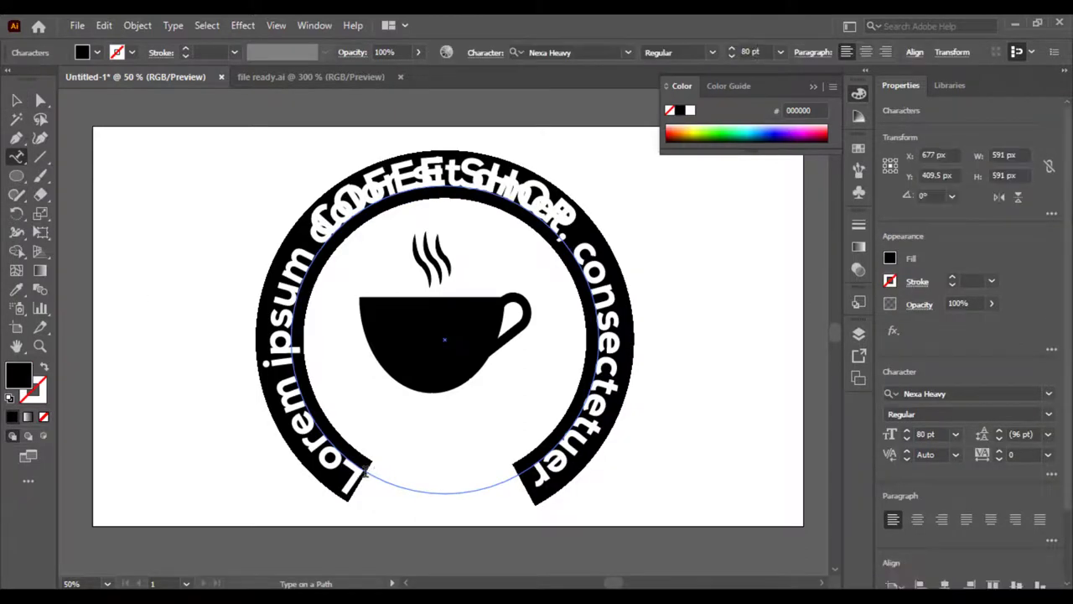
{"action": "key", "text": "BackSpace"}
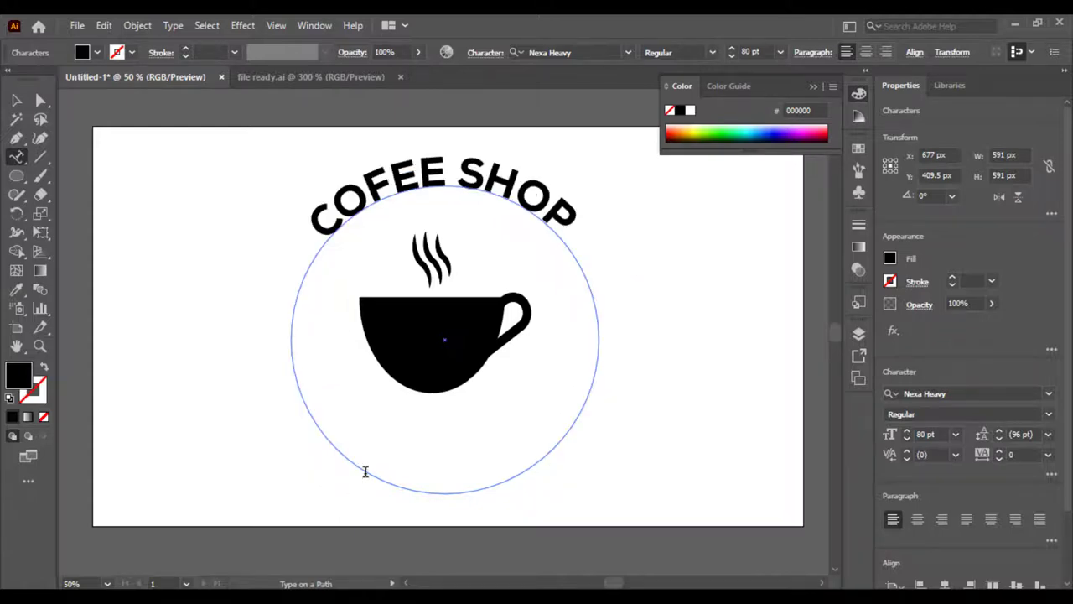
{"action": "type", "text": "BEST"}
{"action": "type", "text": "O"}
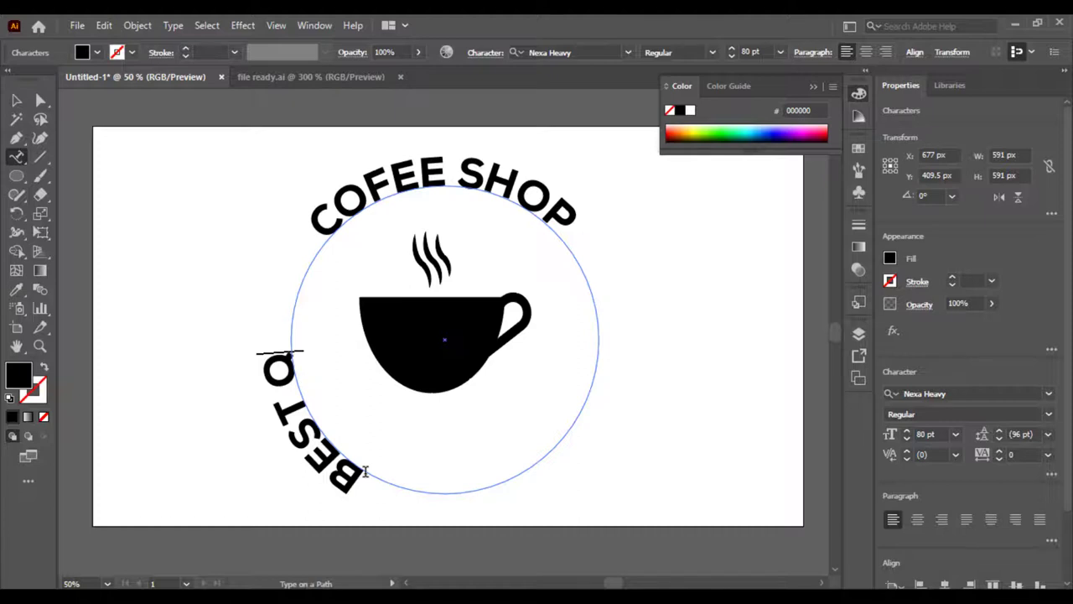
{"action": "type", "text": "U"}
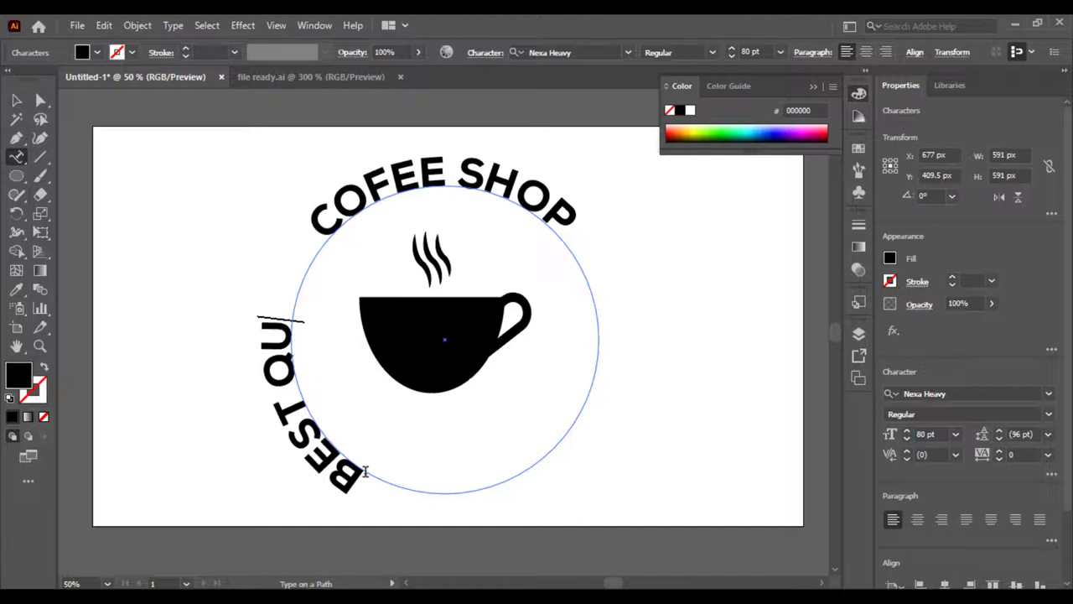
{"action": "type", "text": "AL"}
{"action": "key", "text": "BackSpace"}
{"action": "key", "text": "BackSpace"}
{"action": "type", "text": "AL"}
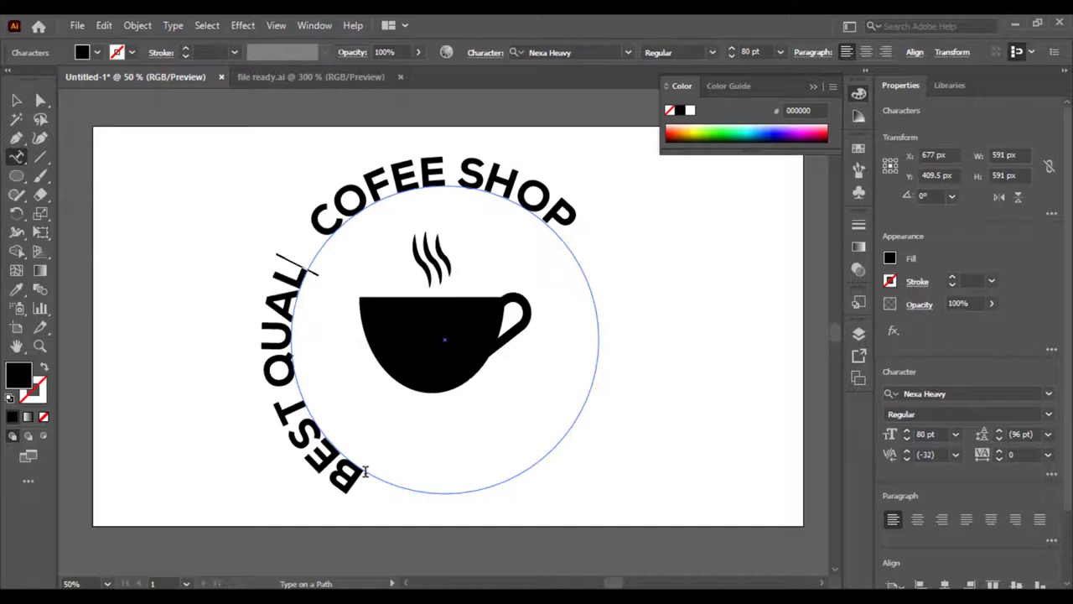
{"action": "type", "text": "ITY"}
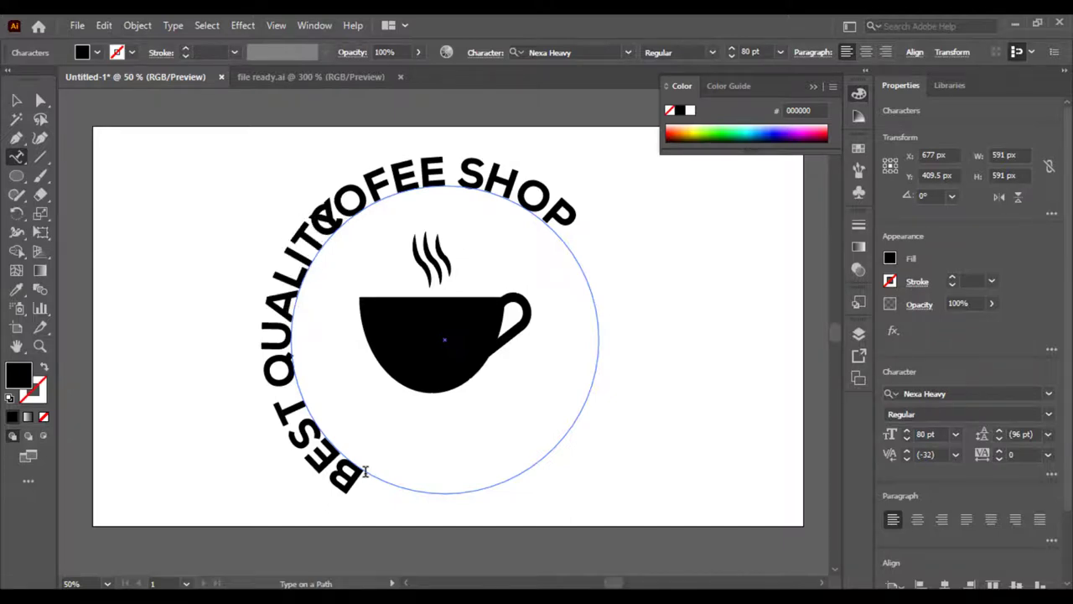
{"action": "key", "text": "ctrl+a"}
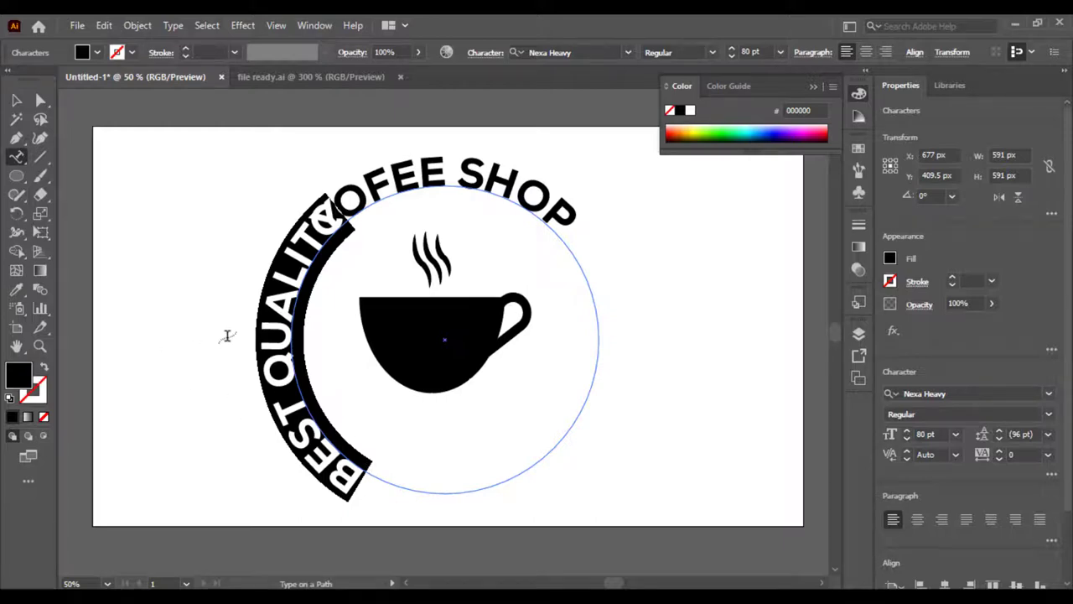
{"action": "left_click", "coordinate": [40, 100]}
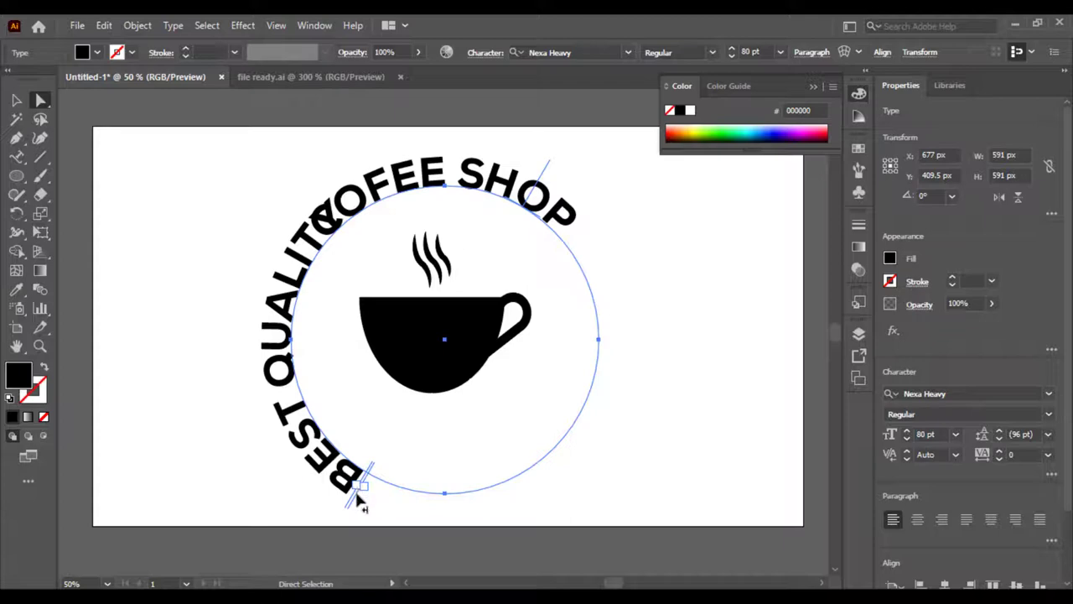
Drag the path-type brackets to flip BEST QUALITY upright and centre it along the circle's bottom
{"action": "mouse_move", "coordinate": [358, 490]}
{"action": "left_mouse_down"}
{"action": "mouse_move", "coordinate": [298, 208]}
{"action": "mouse_move", "coordinate": [359, 182]}
{"action": "left_mouse_up"}
{"action": "left_click_drag", "start_coordinate": [323, 337], "coordinate": [383, 355]}
{"action": "key", "text": "ctrl+z"}
{"action": "mouse_move", "coordinate": [358, 486]}
{"action": "left_mouse_down"}
{"action": "mouse_move", "coordinate": [348, 468]}
{"action": "mouse_move", "coordinate": [352, 498]}
{"action": "left_mouse_up"}
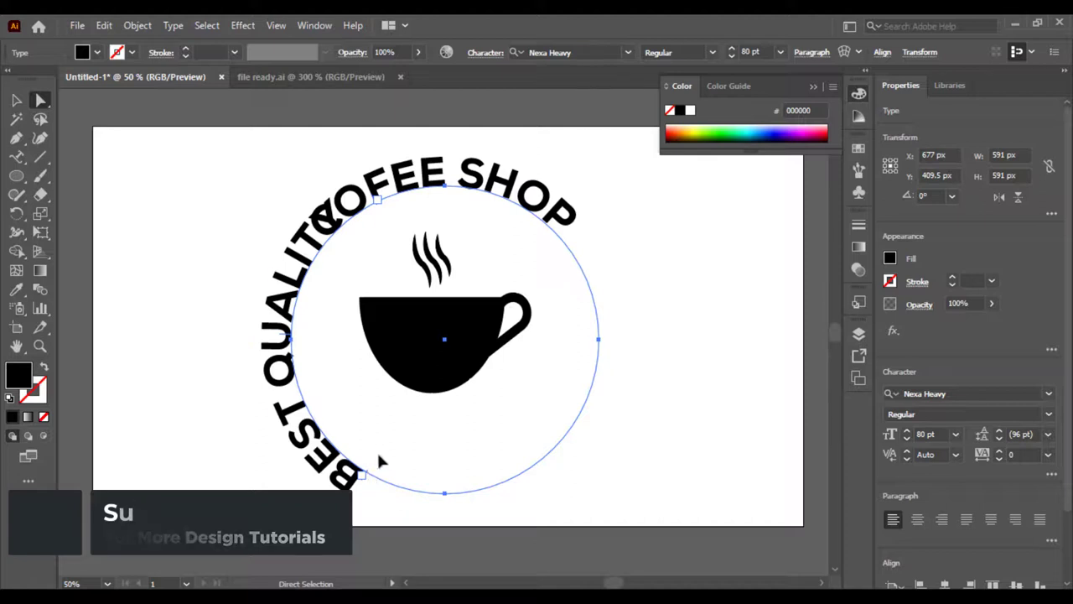
{"action": "mouse_move", "coordinate": [370, 480]}
{"action": "left_mouse_down"}
{"action": "mouse_move", "coordinate": [517, 378]}
{"action": "mouse_move", "coordinate": [487, 375]}
{"action": "mouse_move", "coordinate": [515, 360]}
{"action": "mouse_move", "coordinate": [495, 377]}
{"action": "mouse_move", "coordinate": [492, 369]}
{"action": "left_mouse_up"}
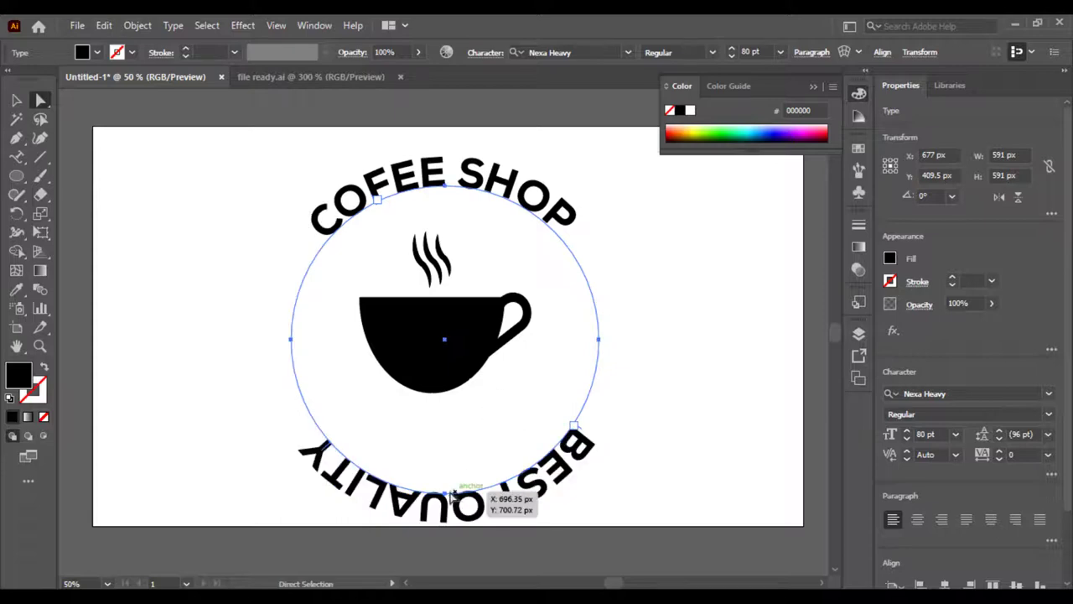
{"action": "left_click_drag", "start_coordinate": [453, 495], "coordinate": [479, 465]}
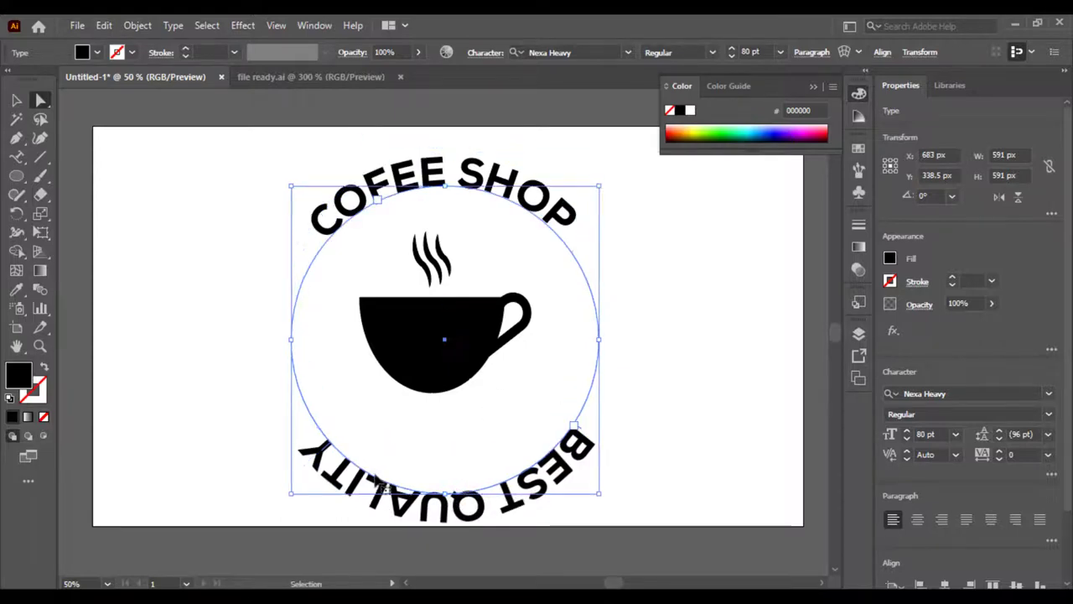
{"action": "mouse_move", "coordinate": [327, 451]}
{"action": "left_mouse_down"}
{"action": "mouse_move", "coordinate": [503, 442]}
{"action": "mouse_move", "coordinate": [524, 429]}
{"action": "mouse_move", "coordinate": [452, 448]}
{"action": "mouse_move", "coordinate": [430, 440]}
{"action": "mouse_move", "coordinate": [504, 400]}
{"action": "mouse_move", "coordinate": [472, 434]}
{"action": "mouse_move", "coordinate": [427, 441]}
{"action": "mouse_move", "coordinate": [372, 431]}
{"action": "mouse_move", "coordinate": [248, 340]}
{"action": "mouse_move", "coordinate": [282, 369]}
{"action": "mouse_move", "coordinate": [317, 335]}
{"action": "mouse_move", "coordinate": [427, 404]}
{"action": "left_mouse_up"}
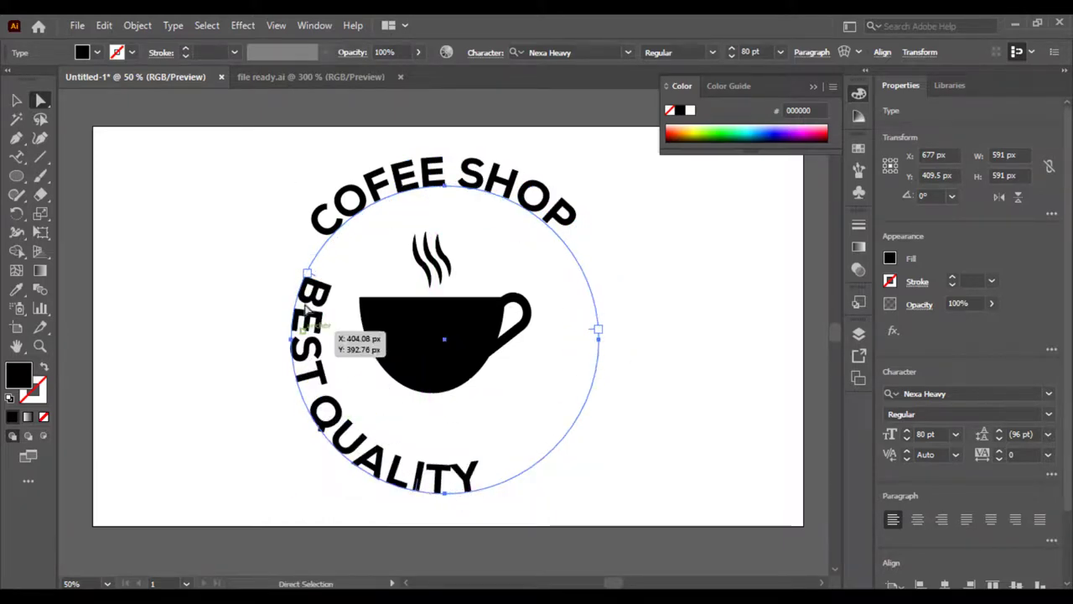
{"action": "left_click_drag", "start_coordinate": [309, 275], "coordinate": [329, 409]}
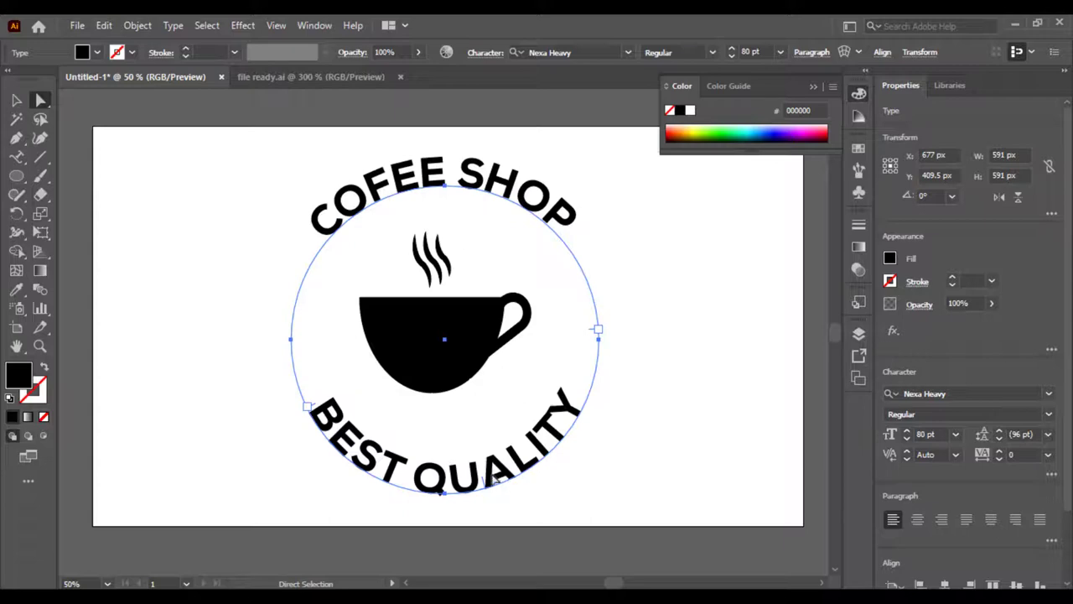
Slightly enlarge the text circle, select all BEST QUALITY letters, and open the font size presets
{"action": "left_click", "coordinate": [18, 101]}
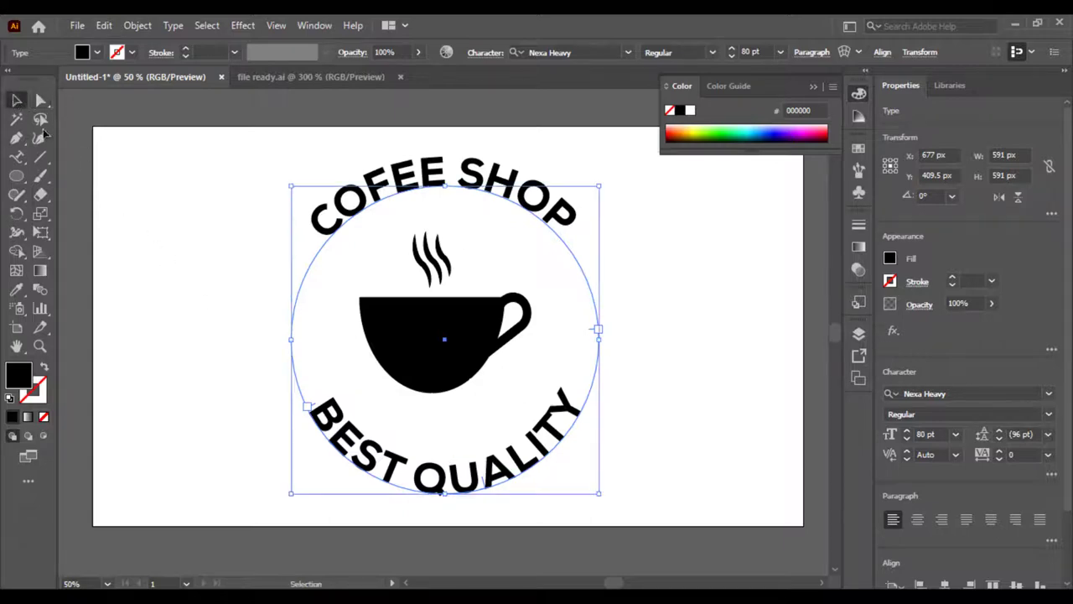
{"action": "mouse_move", "coordinate": [443, 495]}
{"action": "left_mouse_down"}
{"action": "mouse_move", "coordinate": [446, 509]}
{"action": "mouse_move", "coordinate": [445, 494]}
{"action": "left_mouse_up"}
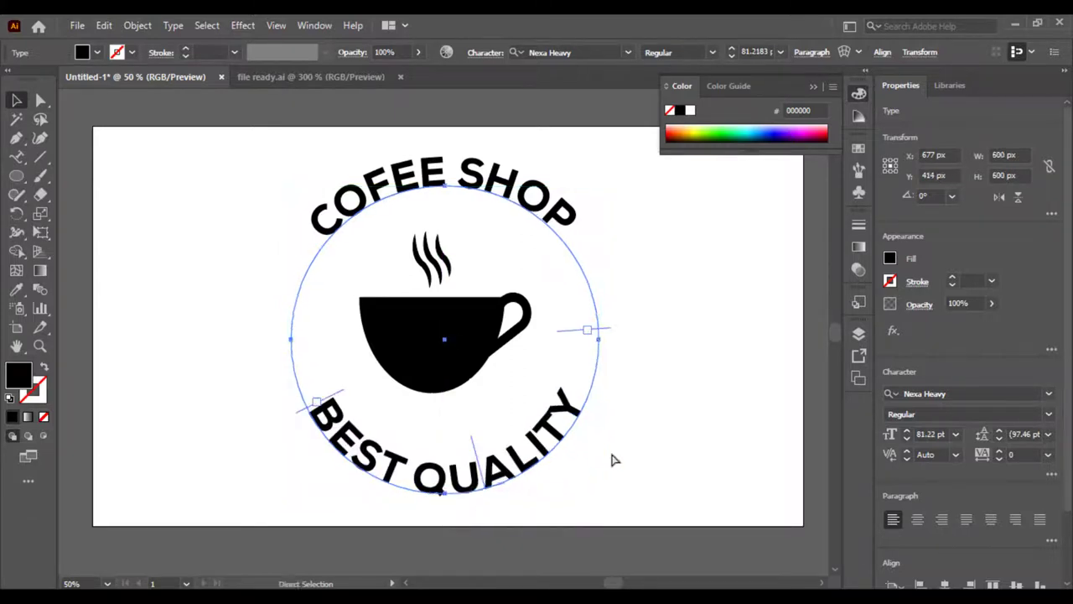
{"action": "triple_click", "coordinate": [510, 451]}
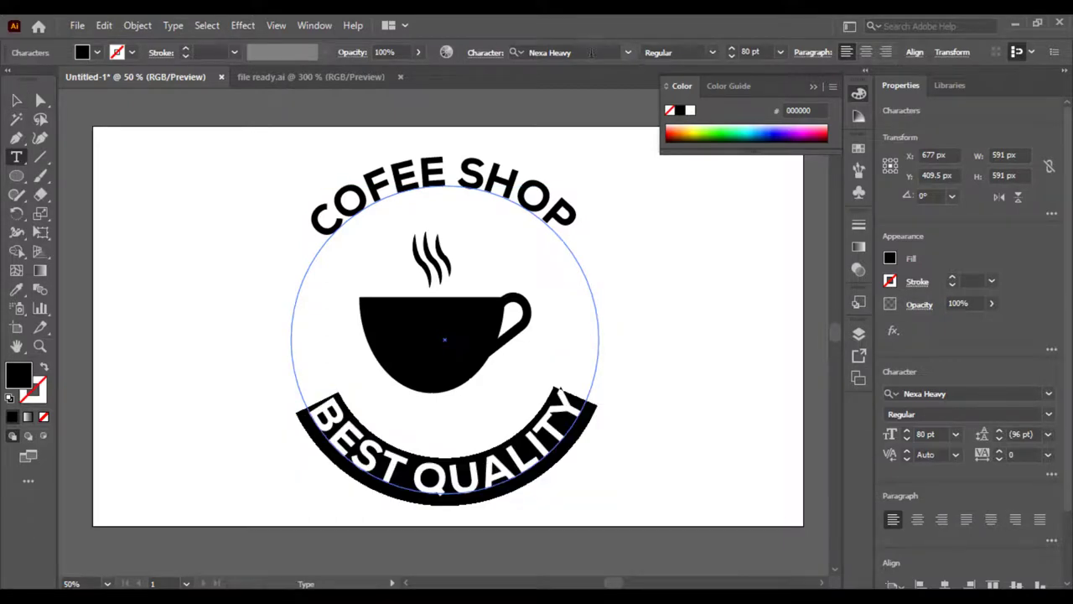
{"action": "left_click", "coordinate": [780, 53]}
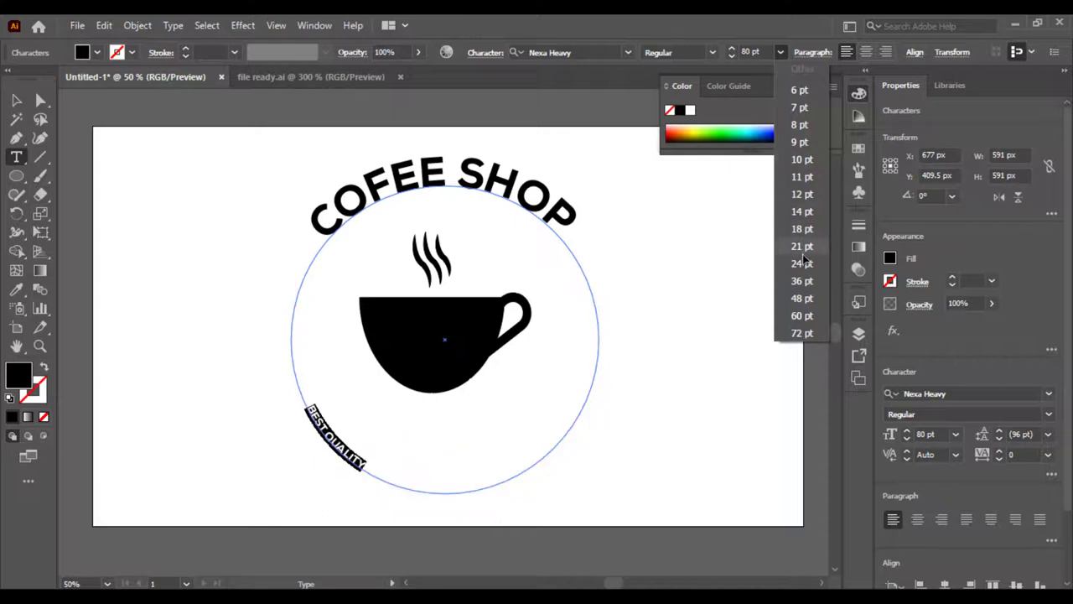
Set the BEST QUALITY path text to 60 pt and slide it around the circle
{"action": "left_click", "coordinate": [797, 315]}
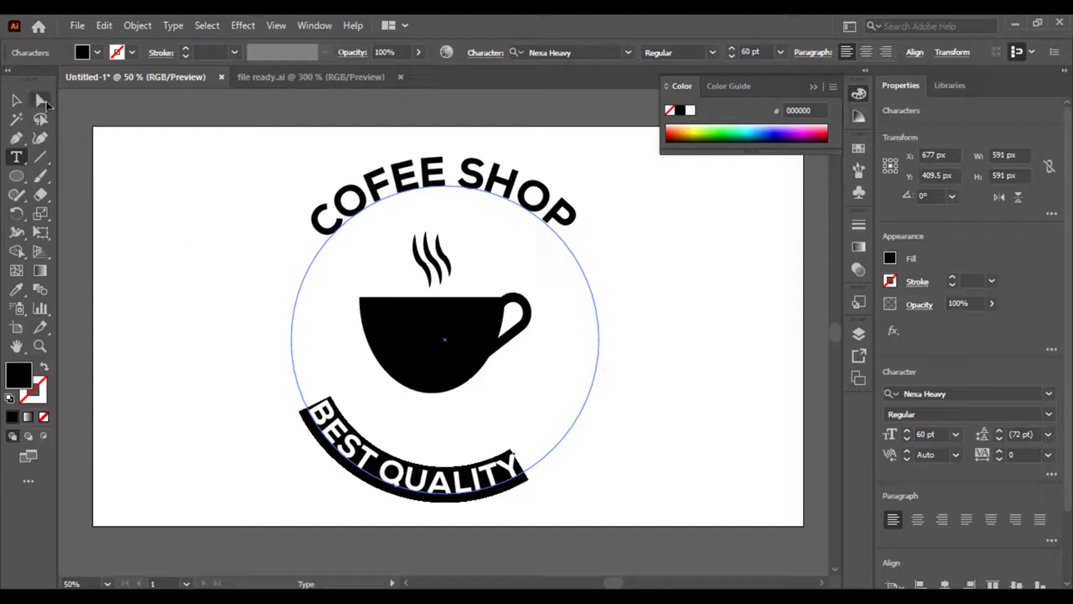
{"action": "left_click", "coordinate": [42, 100]}
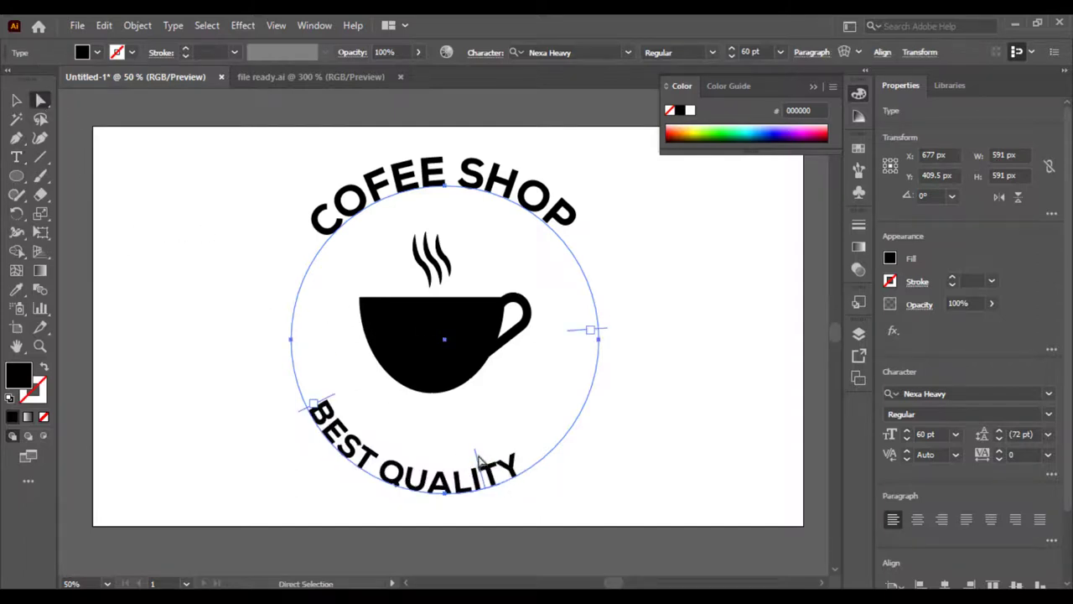
{"action": "left_click_drag", "start_coordinate": [476, 454], "coordinate": [506, 448]}
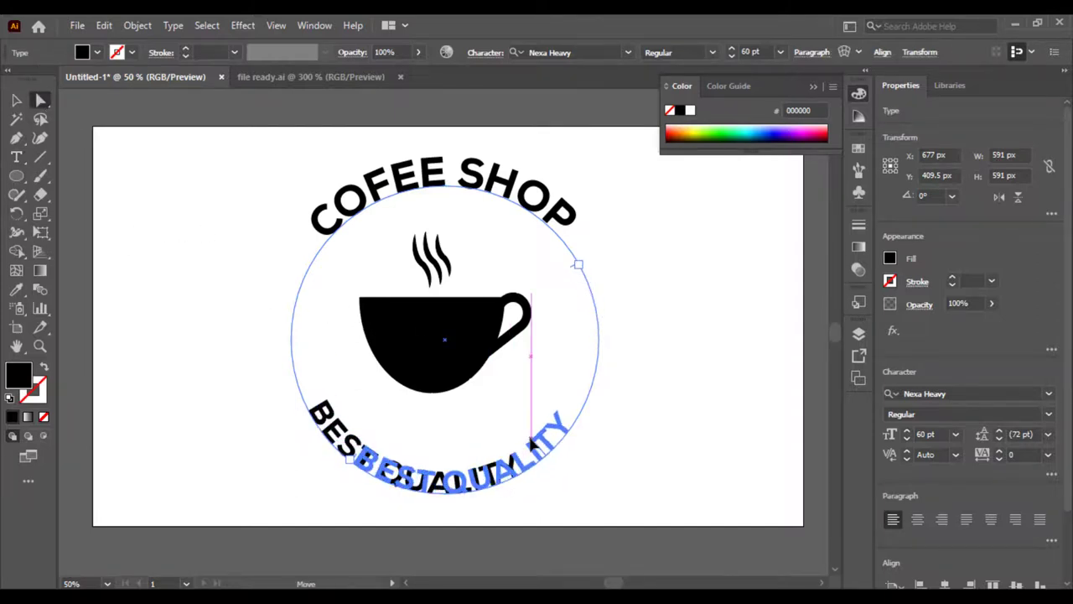
{"action": "mouse_move", "coordinate": [506, 449]}
{"action": "left_mouse_down"}
{"action": "mouse_move", "coordinate": [523, 444]}
{"action": "mouse_move", "coordinate": [526, 425]}
{"action": "mouse_move", "coordinate": [503, 466]}
{"action": "left_mouse_up"}
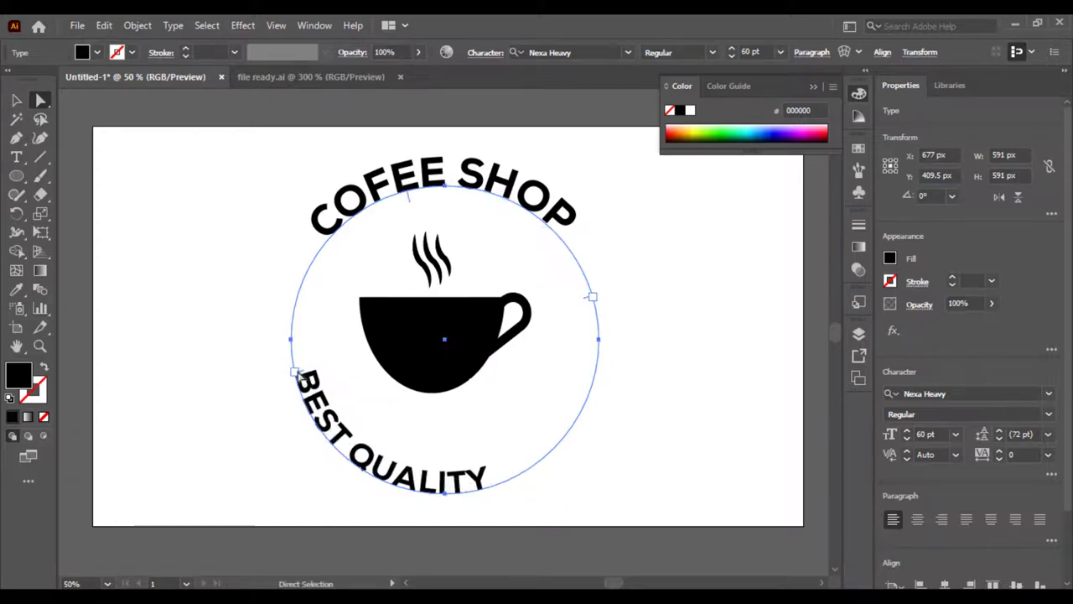
Reselect the BEST QUALITY text path and centre it along the bottom of the circle
{"action": "left_click", "coordinate": [333, 414]}
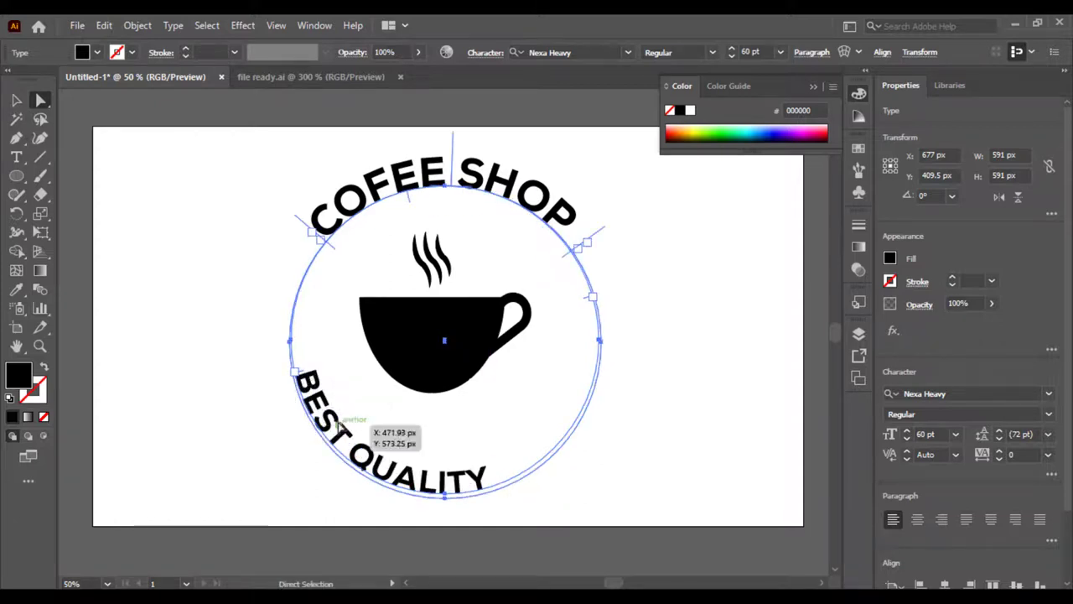
{"action": "left_click", "coordinate": [252, 432]}
{"action": "left_click", "coordinate": [300, 373]}
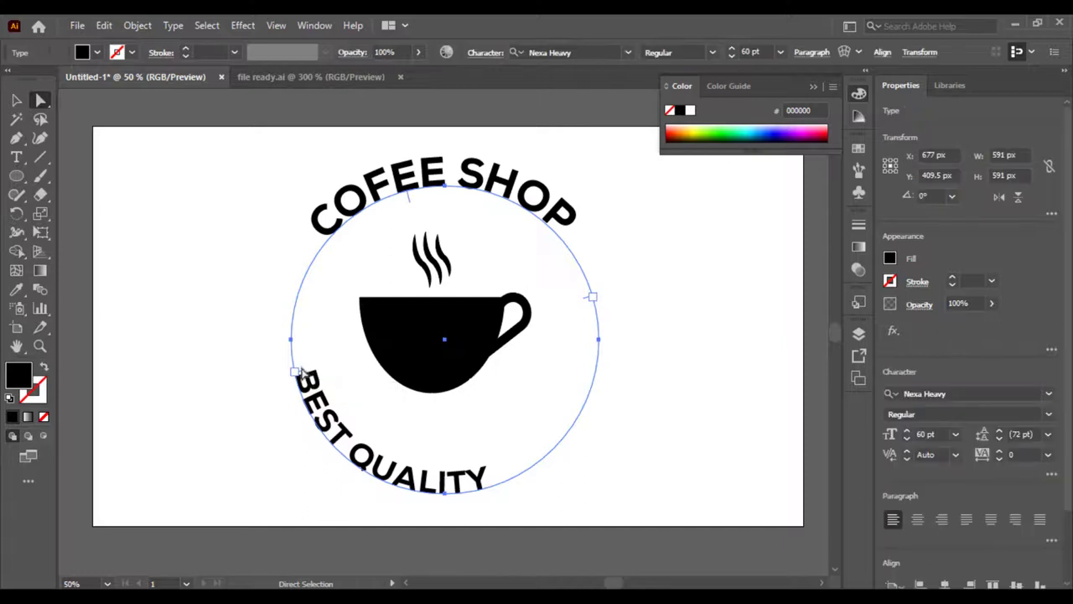
{"action": "left_click", "coordinate": [306, 379]}
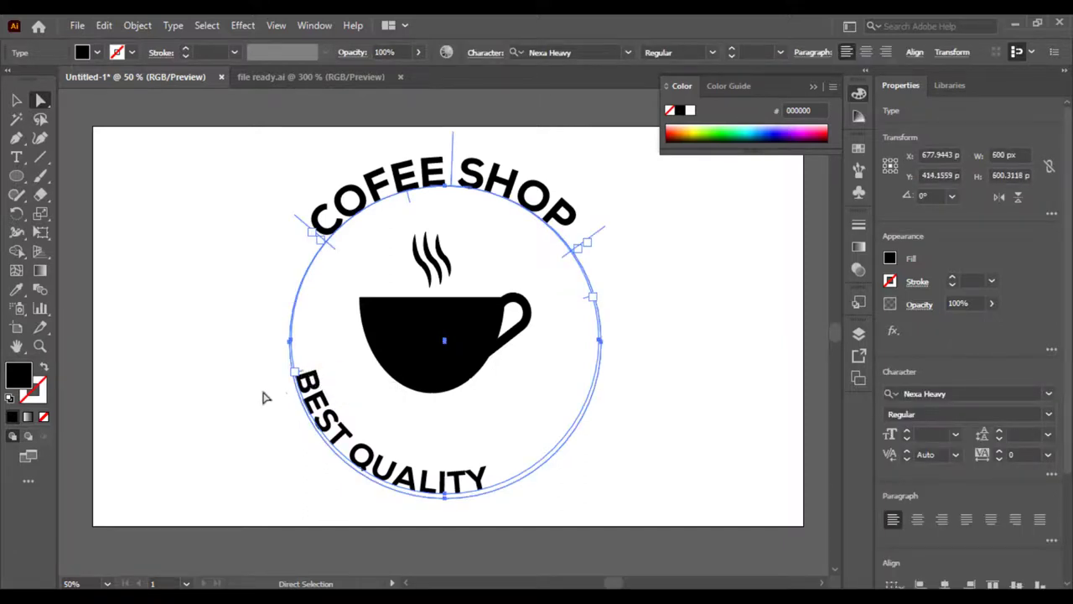
{"action": "left_click", "coordinate": [305, 366]}
{"action": "left_click", "coordinate": [302, 378]}
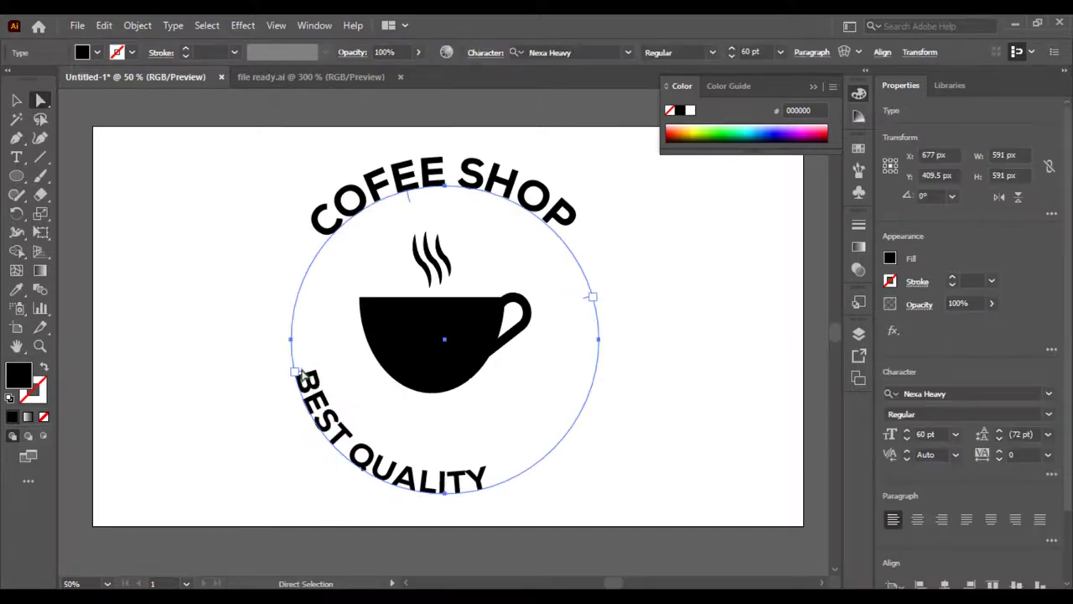
{"action": "left_click", "coordinate": [308, 379]}
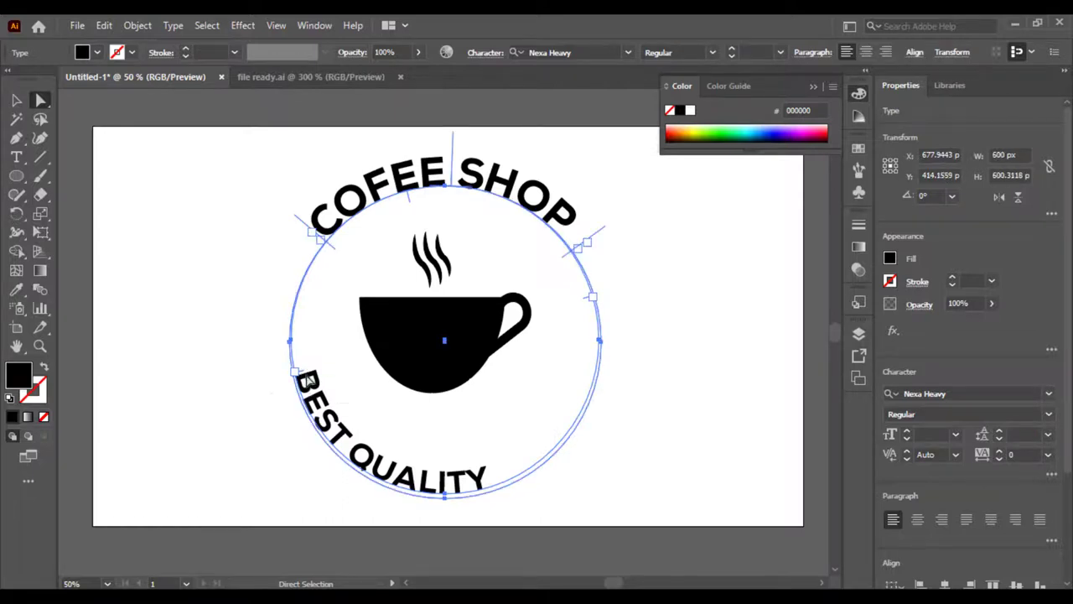
{"action": "left_click", "coordinate": [266, 402]}
{"action": "left_click", "coordinate": [309, 379]}
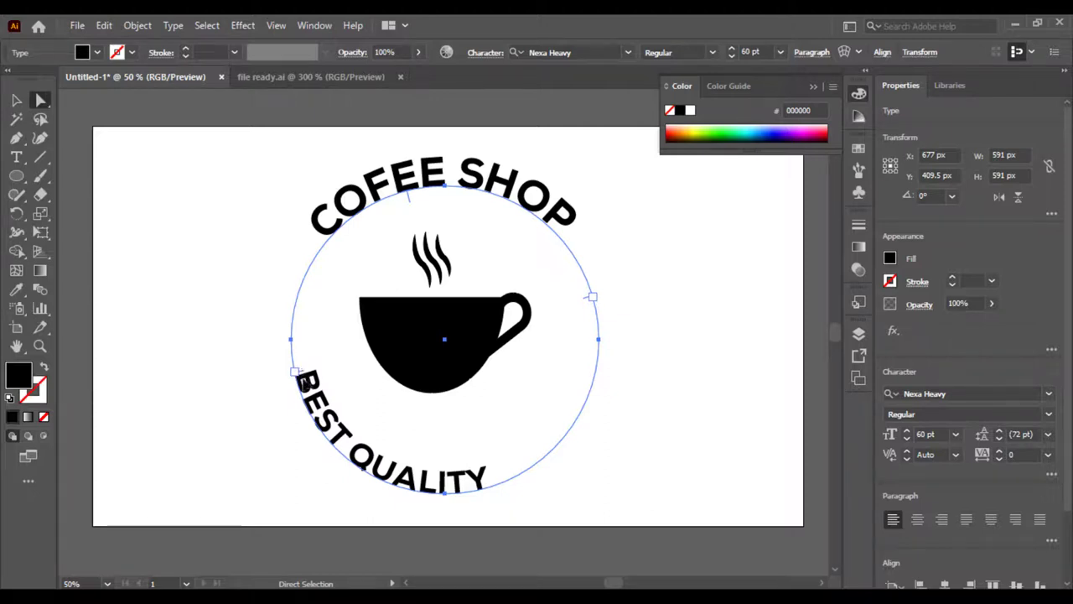
{"action": "left_click_drag", "start_coordinate": [295, 371], "coordinate": [332, 434]}
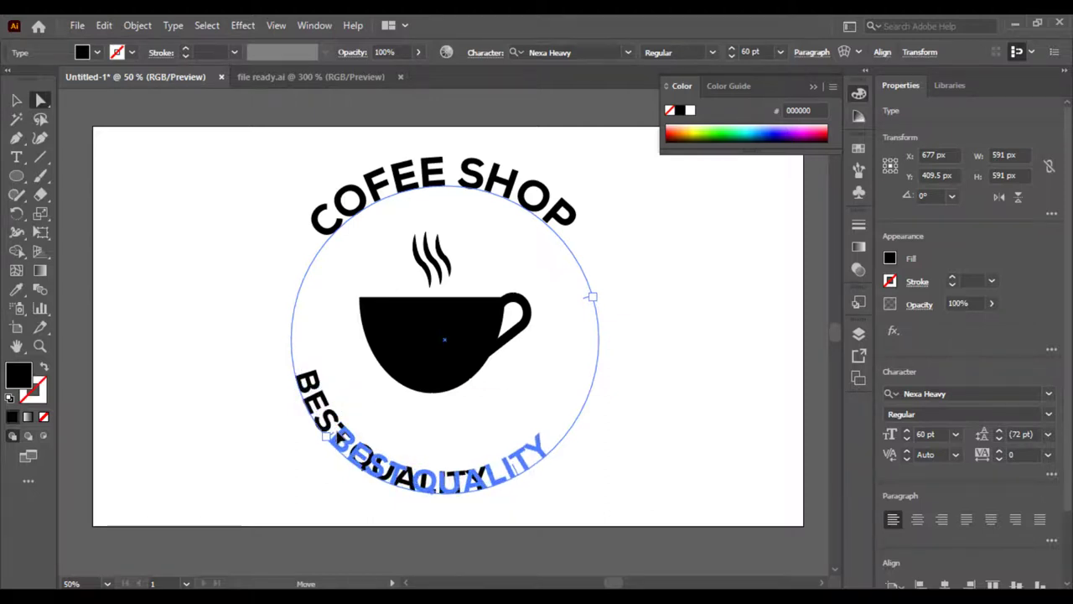
{"action": "left_click_drag", "start_coordinate": [335, 434], "coordinate": [333, 435]}
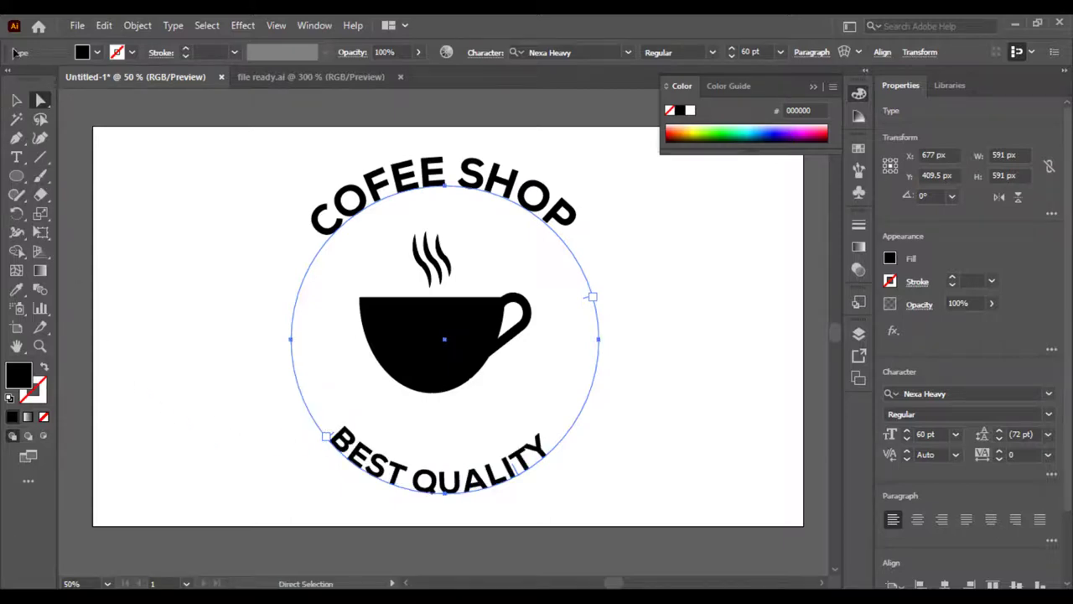
{"action": "left_click", "coordinate": [18, 100]}
{"action": "left_click", "coordinate": [193, 201]}
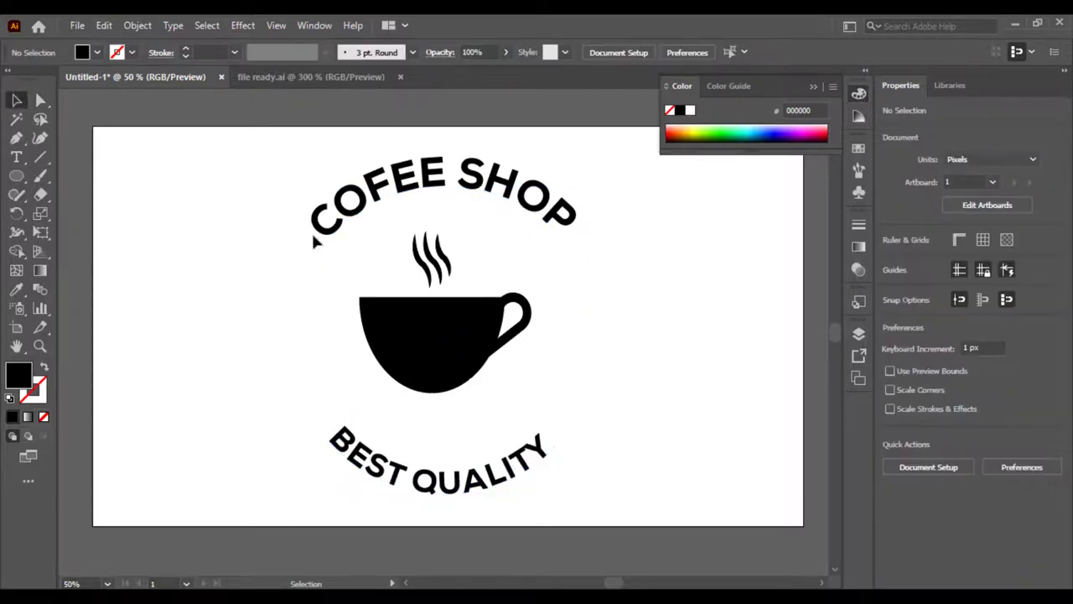
Select both curved texts and briefly bring up the Align options
{"action": "left_click_drag", "start_coordinate": [299, 158], "coordinate": [345, 503]}
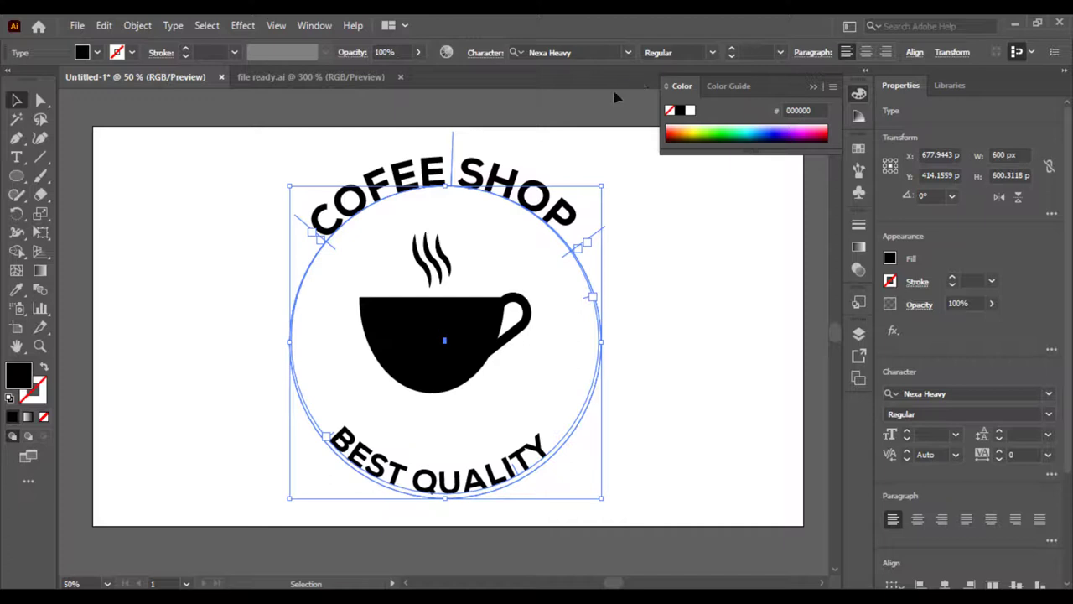
{"action": "key", "text": "shift+F7"}
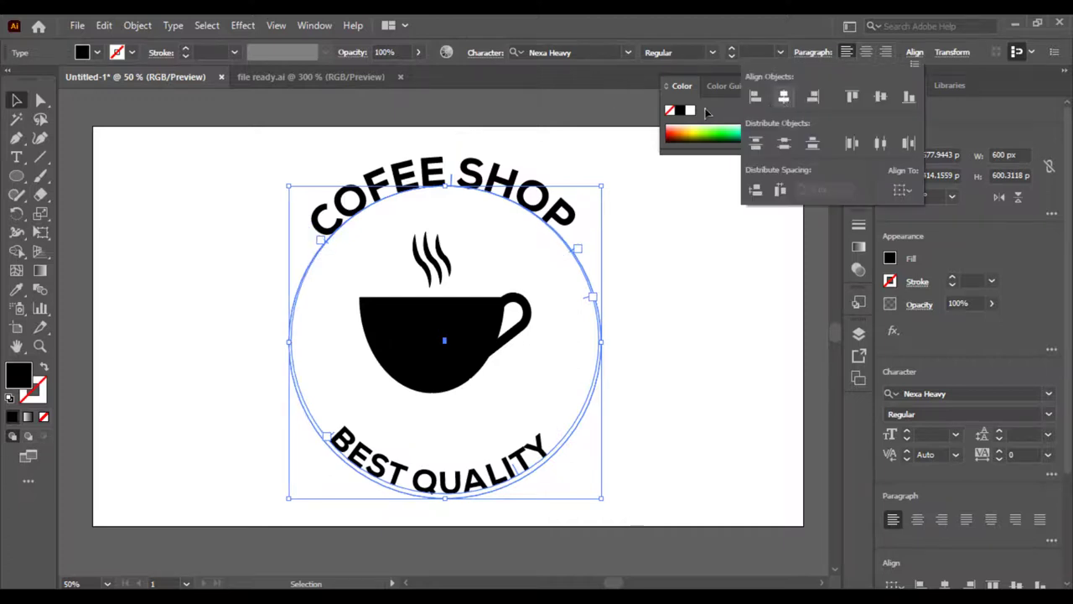
{"action": "key", "text": "Escape"}
{"action": "left_click", "coordinate": [75, 181]}
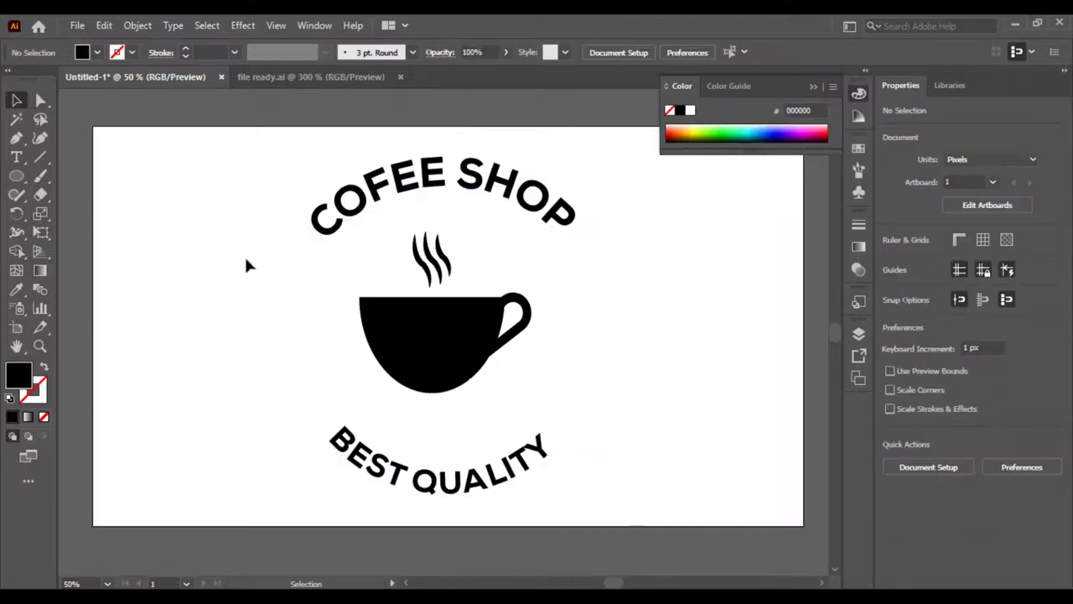
Scale up the coffee cup group and nudge it slightly up and right
{"action": "left_click", "coordinate": [426, 338]}
{"action": "left_click_drag", "start_coordinate": [534, 232], "coordinate": [537, 206]}
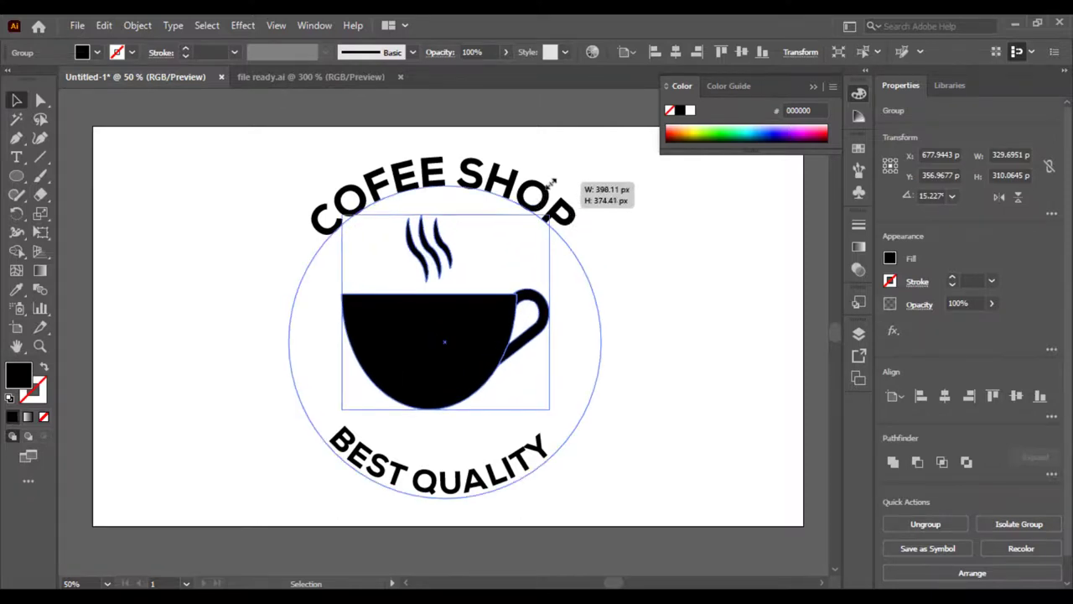
{"action": "left_click_drag", "start_coordinate": [537, 206], "coordinate": [556, 159]}
{"action": "left_click", "coordinate": [629, 276]}
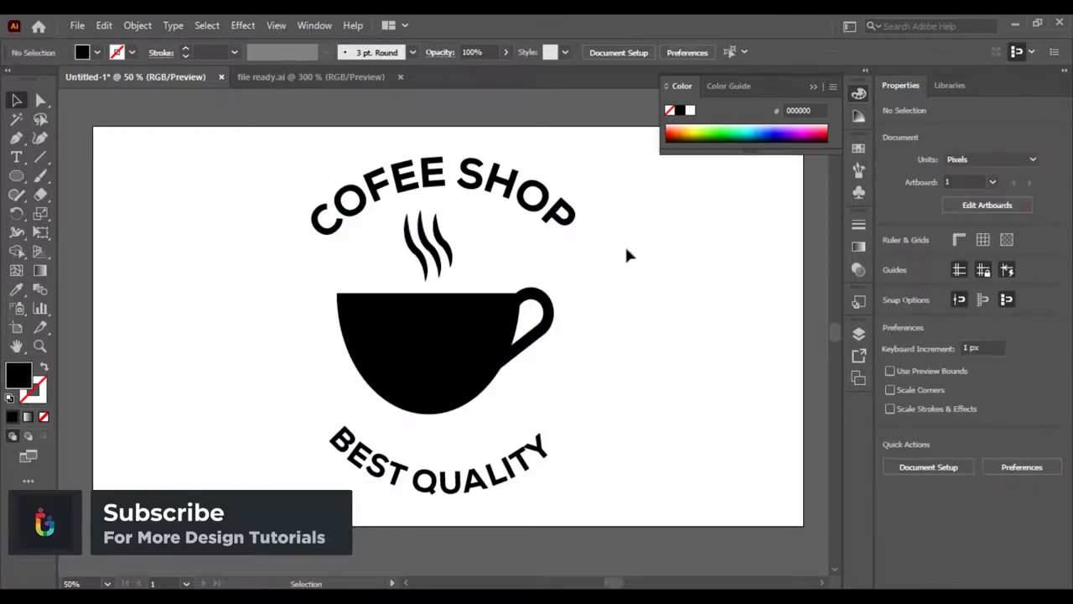
{"action": "mouse_move", "coordinate": [484, 338]}
{"action": "left_mouse_down"}
{"action": "mouse_move", "coordinate": [459, 331]}
{"action": "mouse_move", "coordinate": [491, 329]}
{"action": "left_mouse_up"}
{"action": "left_click", "coordinate": [652, 347]}
{"action": "key", "text": "ctrl+plus"}
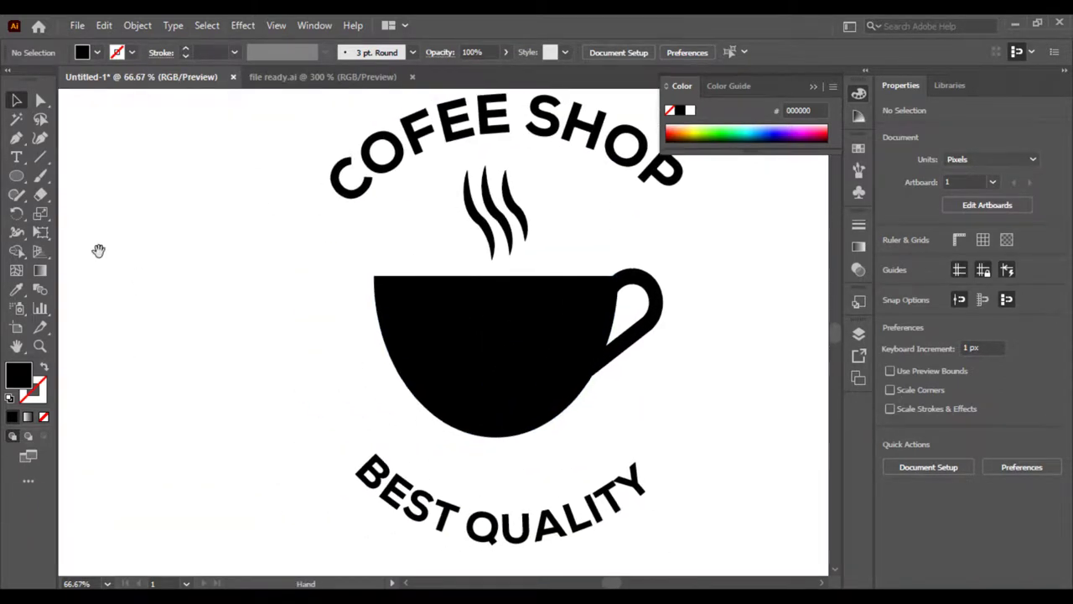
Draw a 160 × 84 px black ellipse left of the badge
{"action": "key", "text": "l"}
{"action": "left_click_drag", "start_coordinate": [105, 235], "coordinate": [217, 291]}
{"action": "left_click_drag", "start_coordinate": [175, 330], "coordinate": [230, 344]}
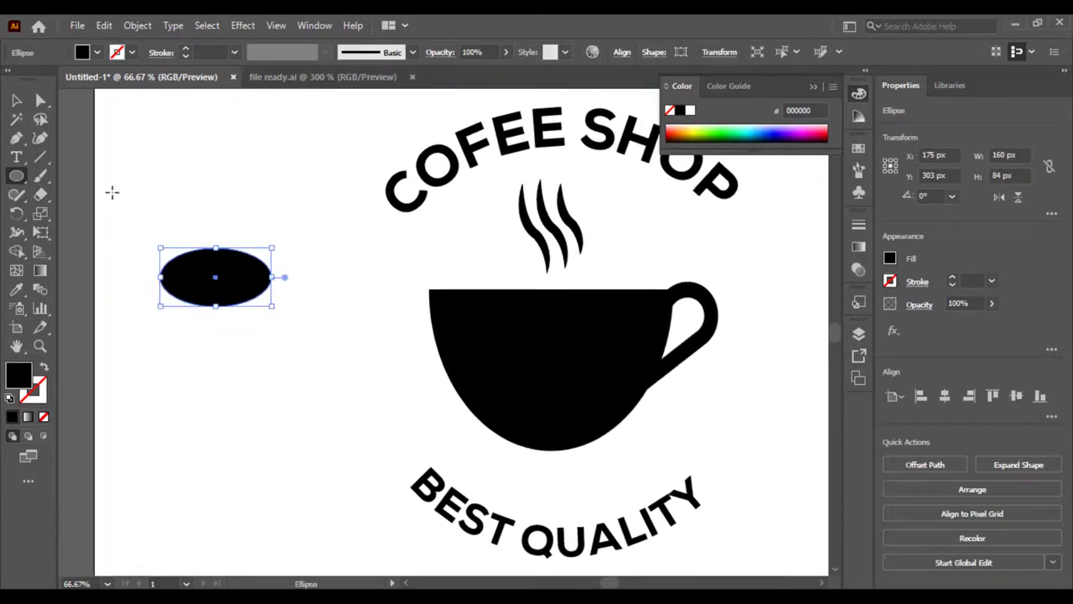
{"action": "left_click", "coordinate": [16, 100]}
{"action": "left_click", "coordinate": [172, 352]}
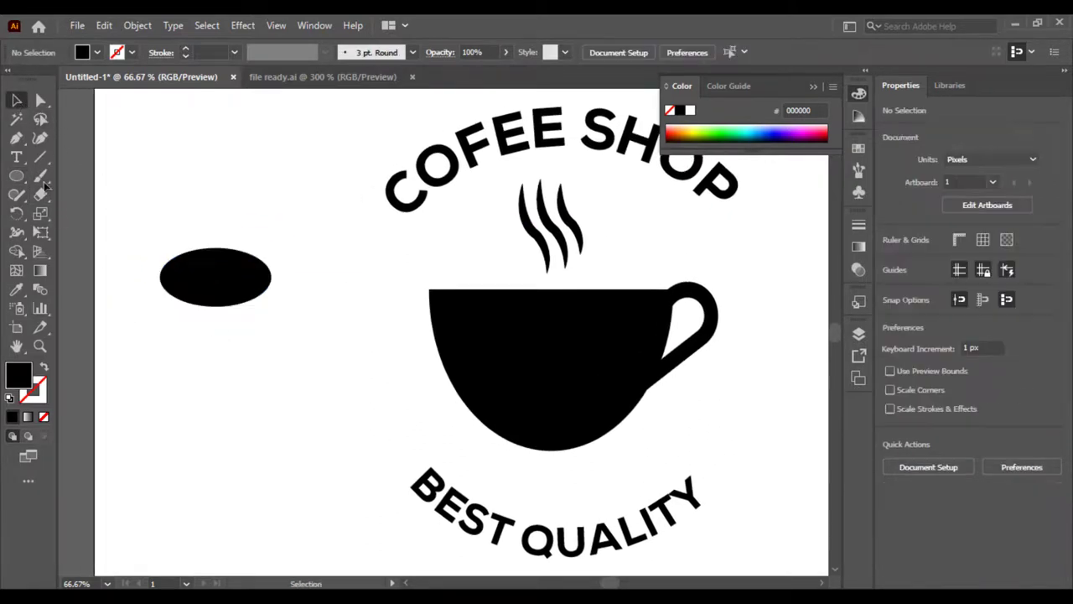
Draw a curved pen path across the ellipse and make it a stroke
{"action": "left_click", "coordinate": [16, 138]}
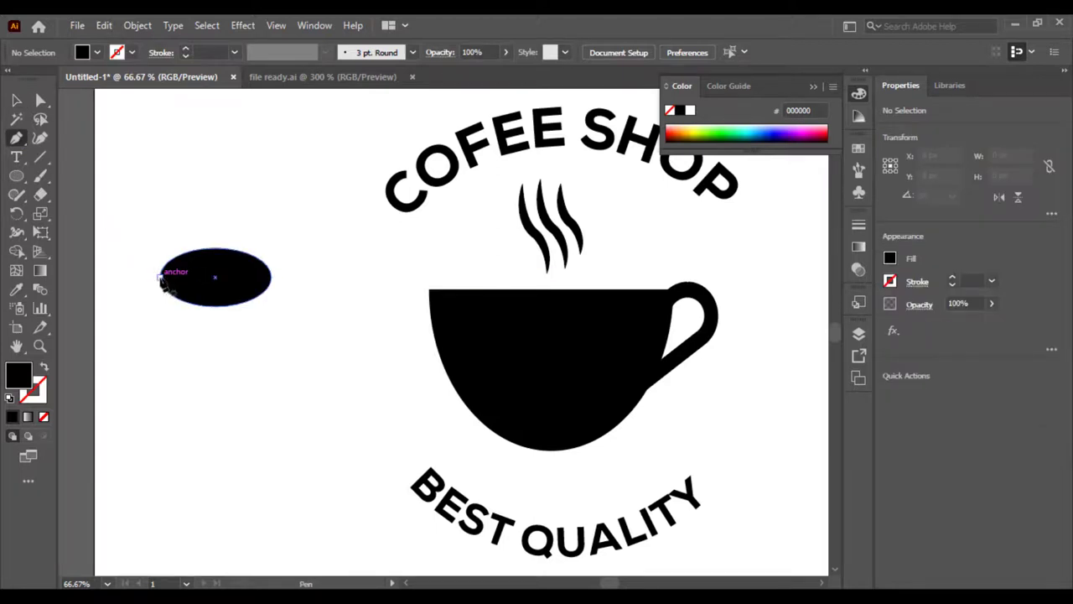
{"action": "left_click", "coordinate": [159, 278]}
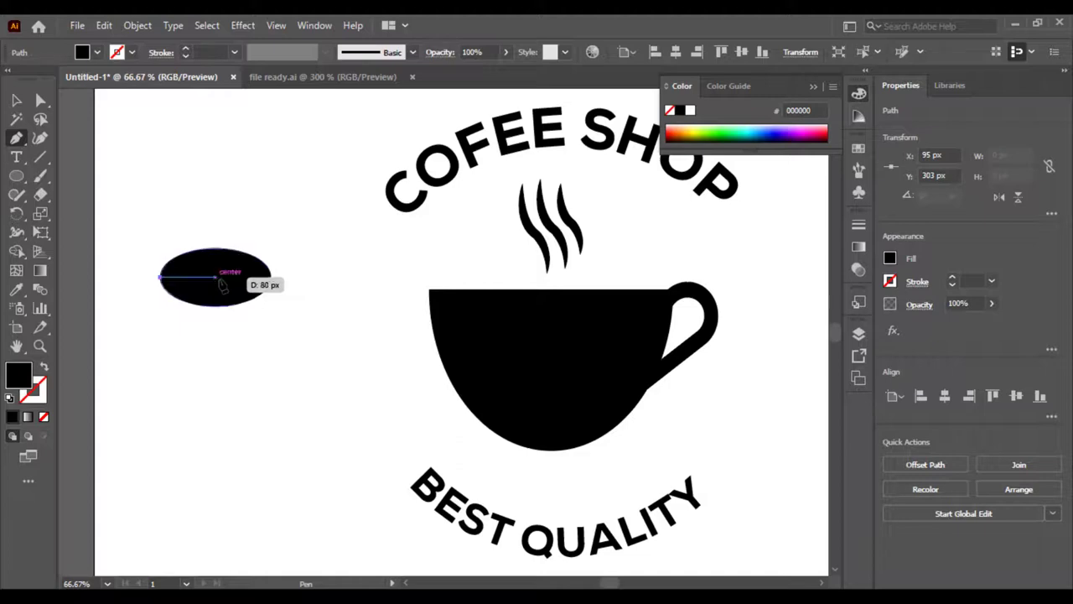
{"action": "mouse_move", "coordinate": [216, 278]}
{"action": "left_mouse_down"}
{"action": "mouse_move", "coordinate": [231, 292]}
{"action": "mouse_move", "coordinate": [266, 285]}
{"action": "mouse_move", "coordinate": [279, 265]}
{"action": "mouse_move", "coordinate": [122, 136]}
{"action": "left_mouse_up"}
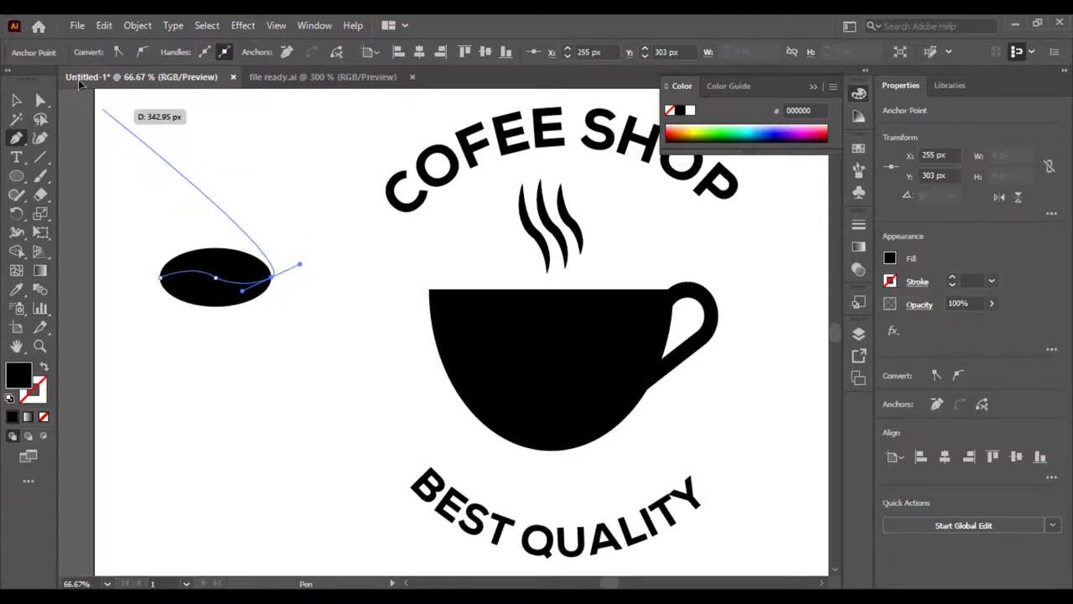
{"action": "left_click", "coordinate": [16, 100]}
{"action": "left_click", "coordinate": [45, 368]}
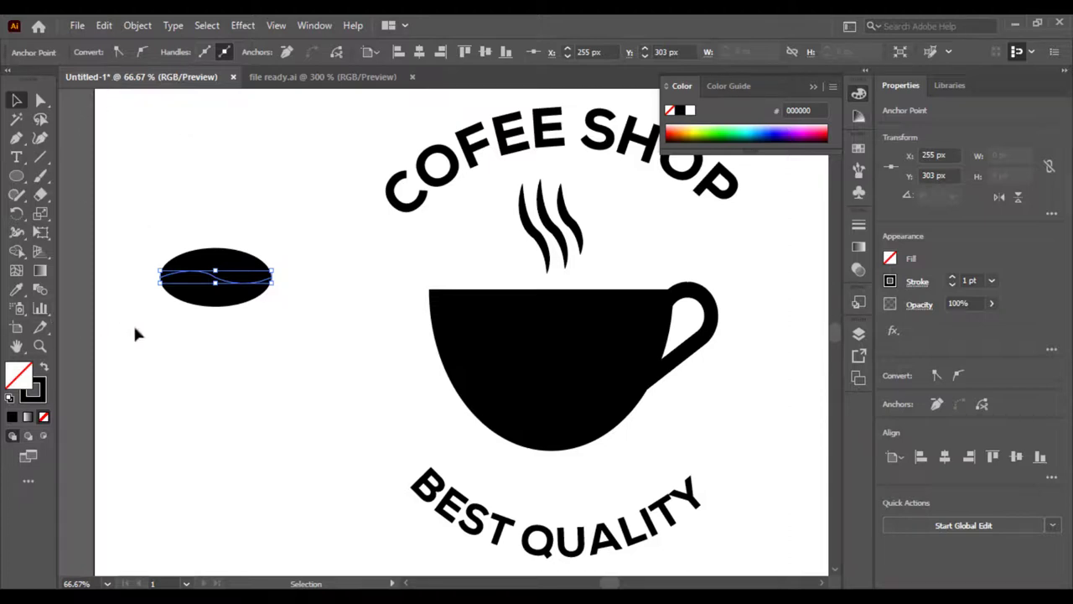
Give the wavy line a white 14 pt stroke
{"action": "left_click", "coordinate": [206, 280]}
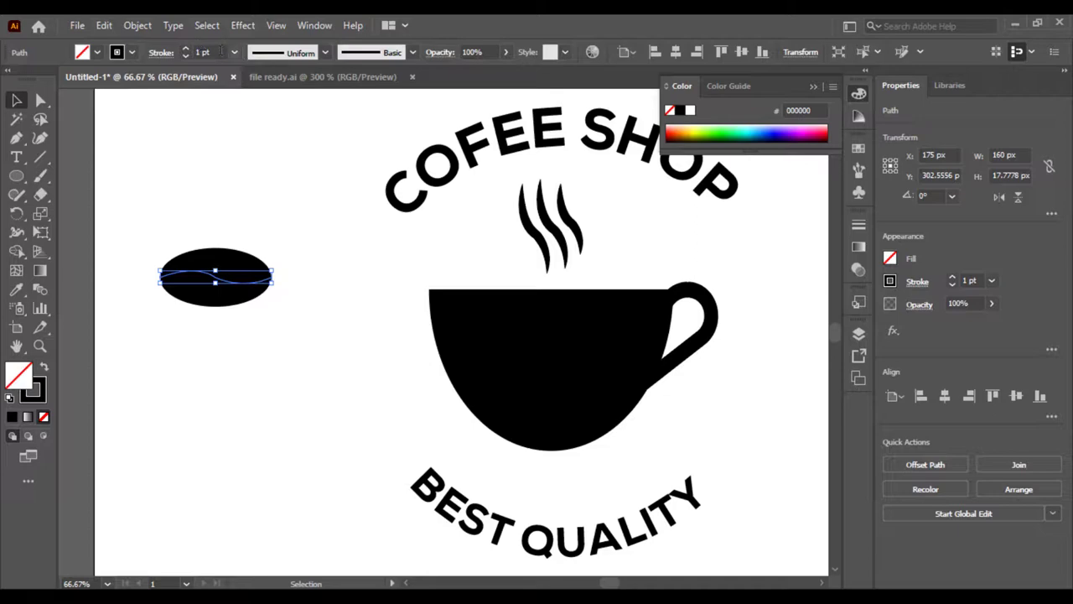
{"action": "left_click", "coordinate": [132, 54]}
{"action": "left_click", "coordinate": [32, 81]}
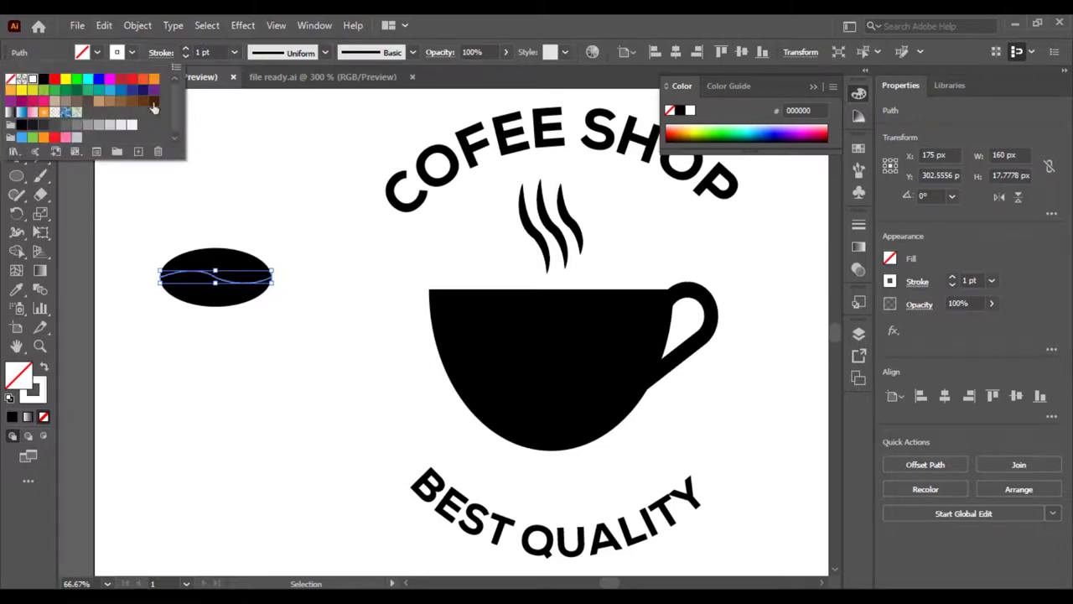
{"action": "left_click", "coordinate": [235, 52]}
{"action": "left_click", "coordinate": [235, 52]}
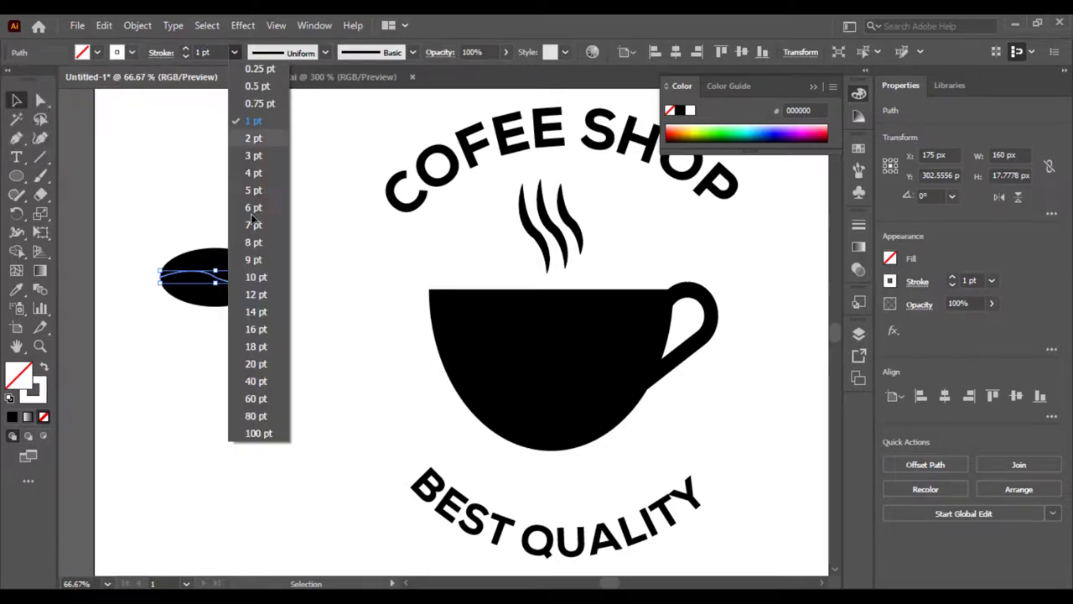
{"action": "left_click", "coordinate": [262, 294]}
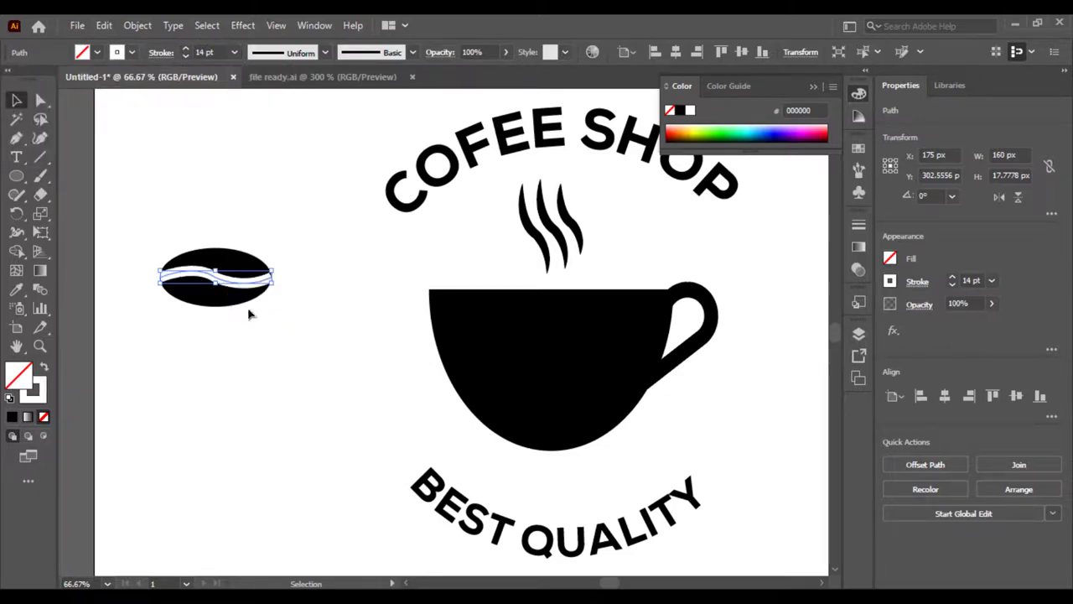
Apply Width Profile 1 so the wavy stroke tapers at both ends
{"action": "left_click", "coordinate": [326, 53]}
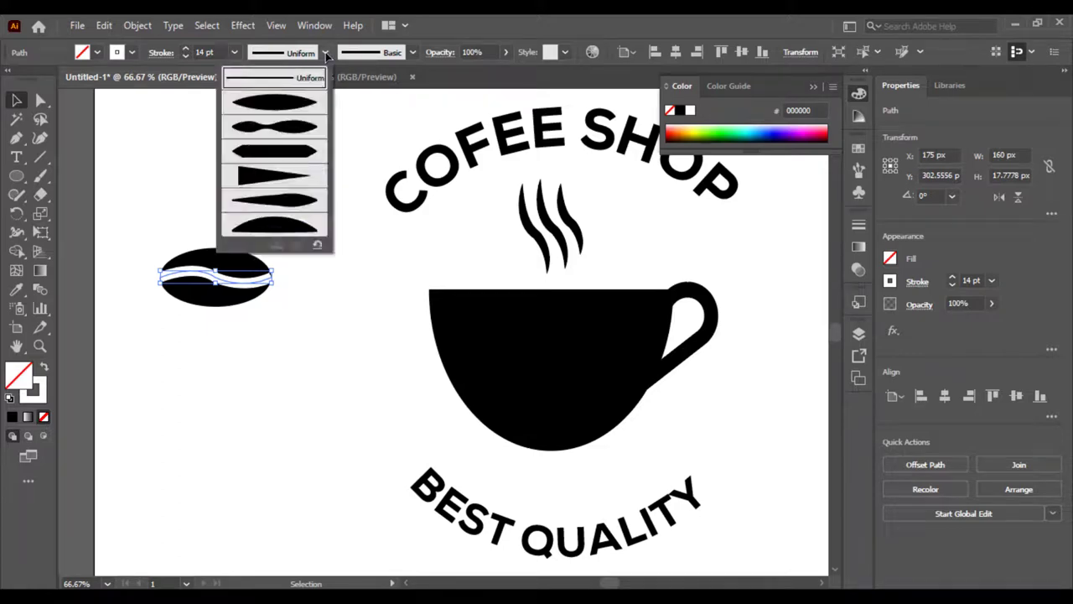
{"action": "left_click", "coordinate": [302, 102]}
{"action": "left_click", "coordinate": [283, 214]}
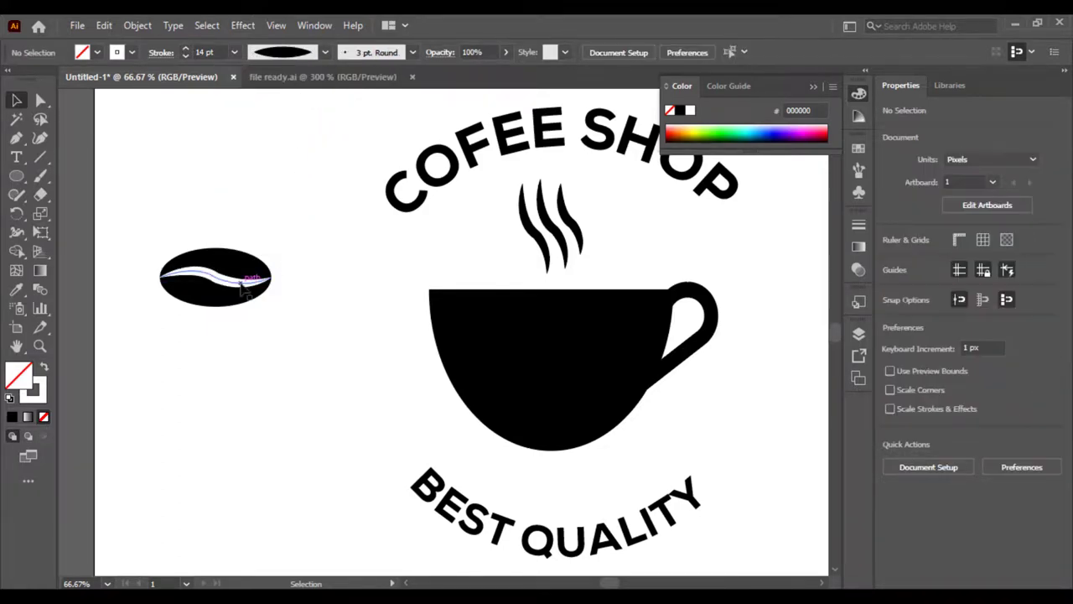
{"action": "left_click", "coordinate": [243, 286]}
Stretch the wavy path wider and expand its appearance into a filled shape
{"action": "mouse_move", "coordinate": [270, 277]}
{"action": "left_mouse_down"}
{"action": "mouse_move", "coordinate": [302, 286]}
{"action": "mouse_move", "coordinate": [288, 286]}
{"action": "left_mouse_up"}
{"action": "left_click_drag", "start_coordinate": [250, 336], "coordinate": [101, 209]}
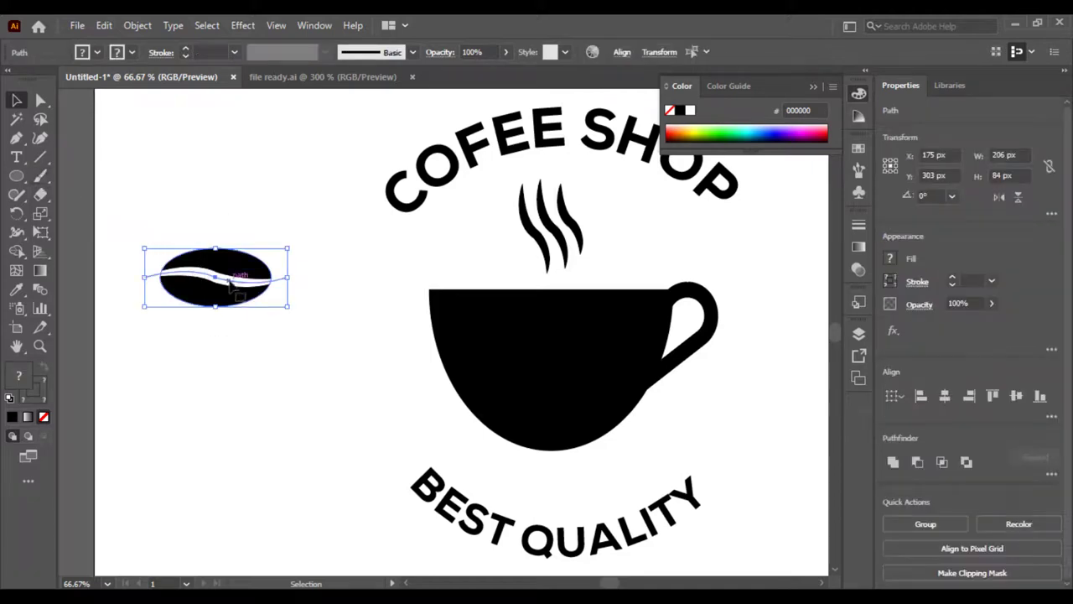
{"action": "left_click", "coordinate": [252, 336]}
{"action": "left_click", "coordinate": [239, 279]}
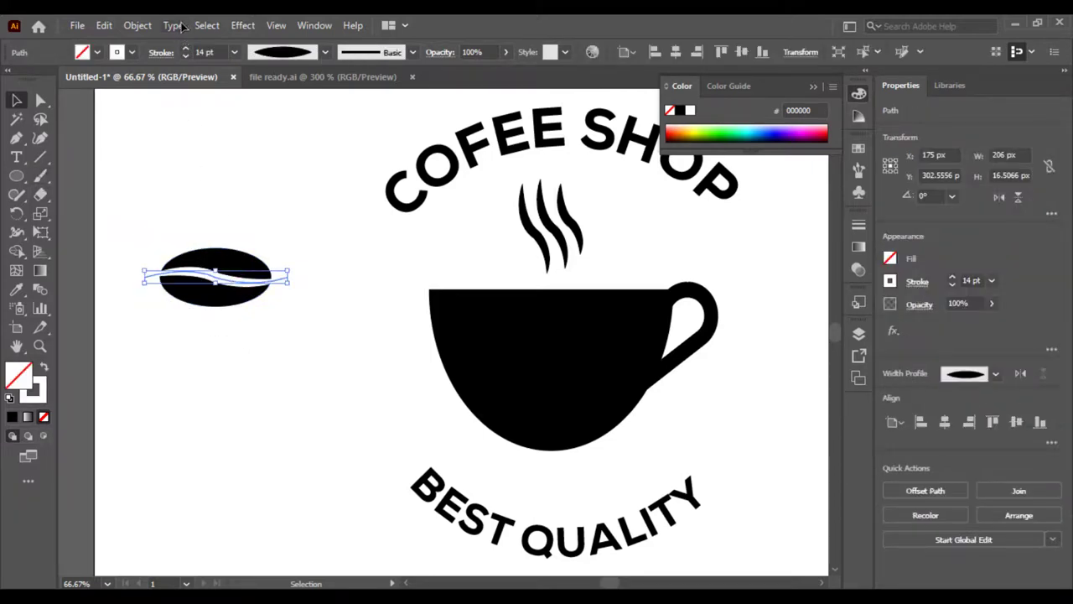
{"action": "left_click", "coordinate": [139, 26]}
{"action": "left_click", "coordinate": [202, 222]}
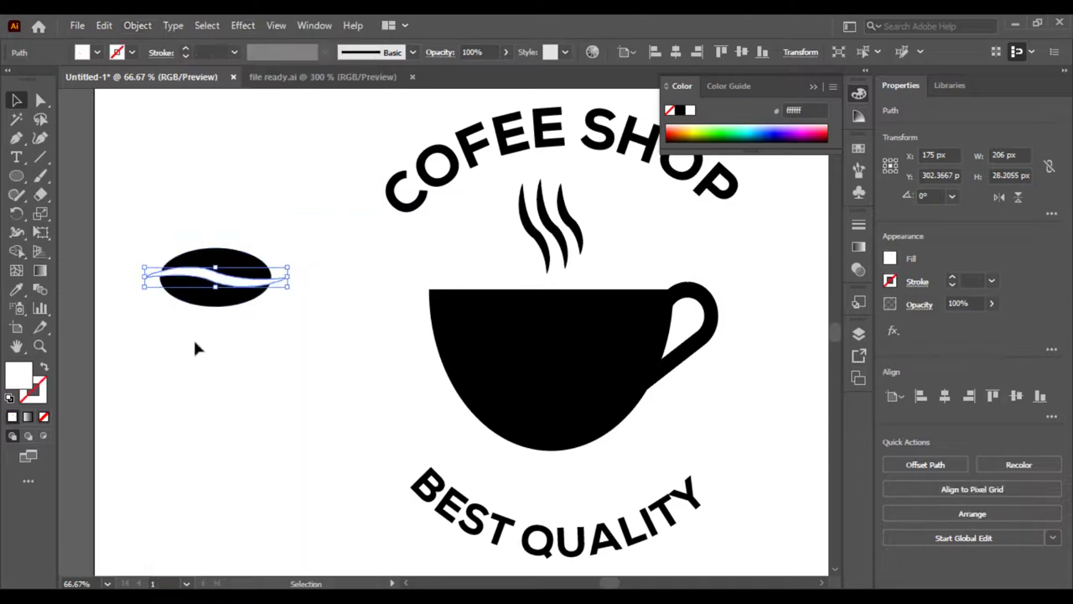
Use Shape Builder on the bean and wavy shape to delete the overhanging tip
{"action": "left_click_drag", "start_coordinate": [203, 347], "coordinate": [214, 181]}
{"action": "left_click", "coordinate": [209, 238]}
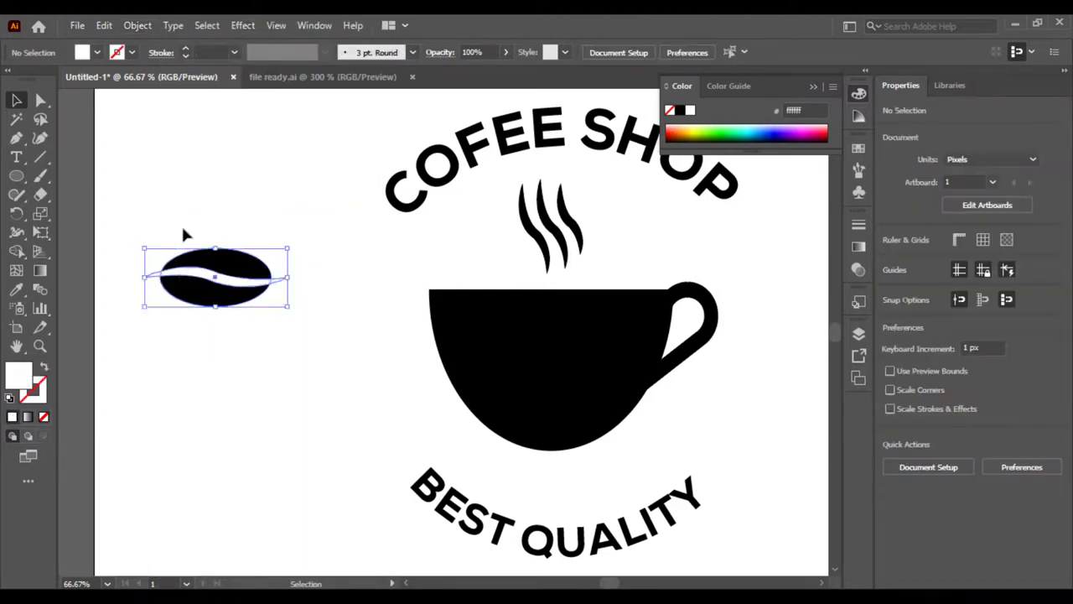
{"action": "key", "text": "ctrl+plus"}
{"action": "key", "text": "ctrl+plus"}
{"action": "key", "text": "ctrl+plus"}
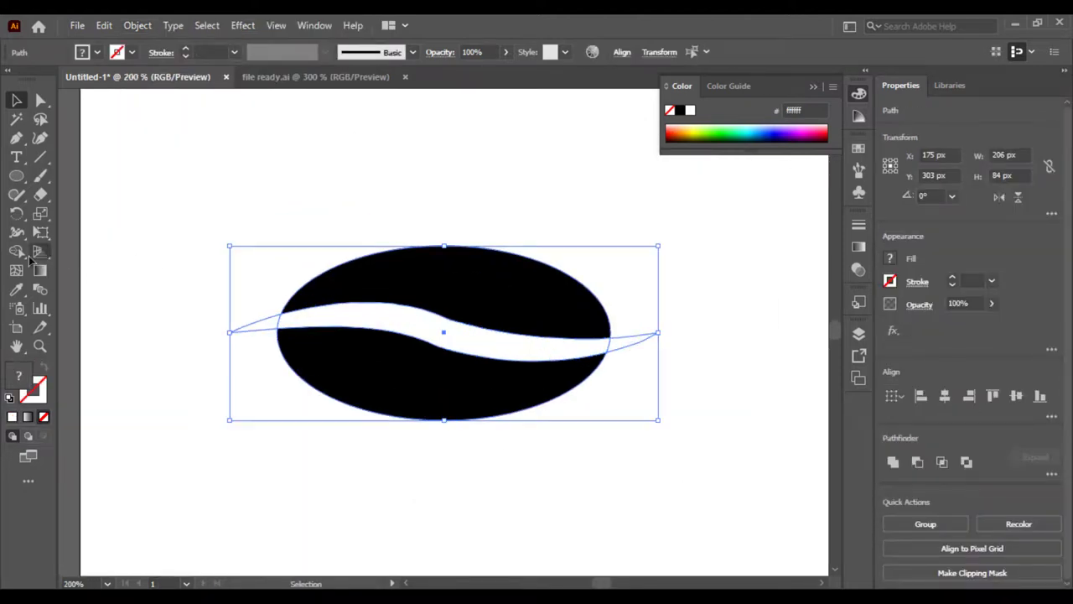
{"action": "left_click", "coordinate": [16, 251]}
{"action": "left_click", "coordinate": [260, 327], "text": "alt"}
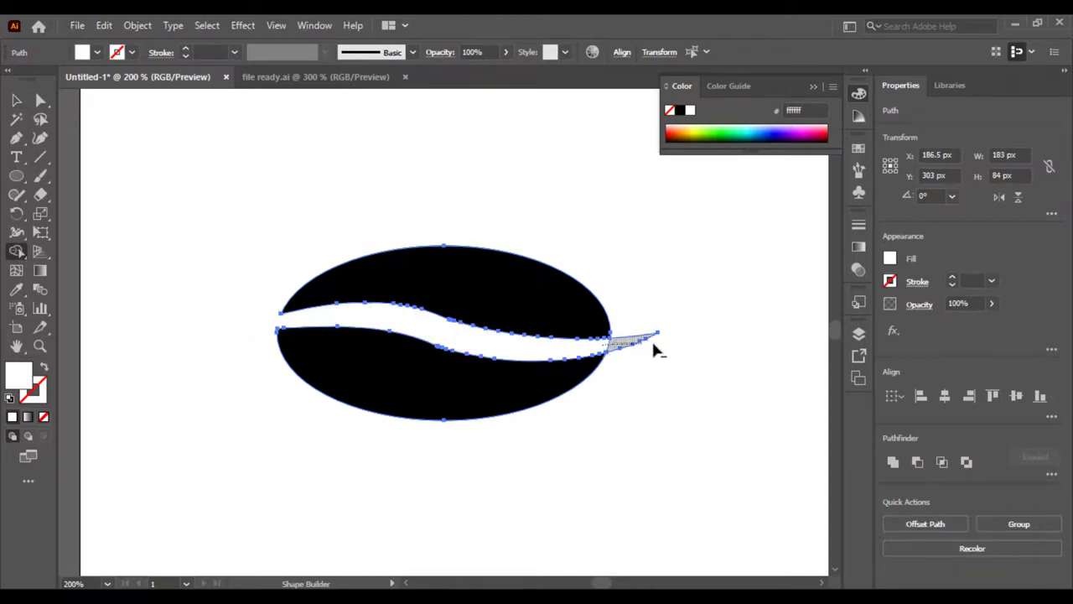
{"action": "left_click", "coordinate": [17, 101]}
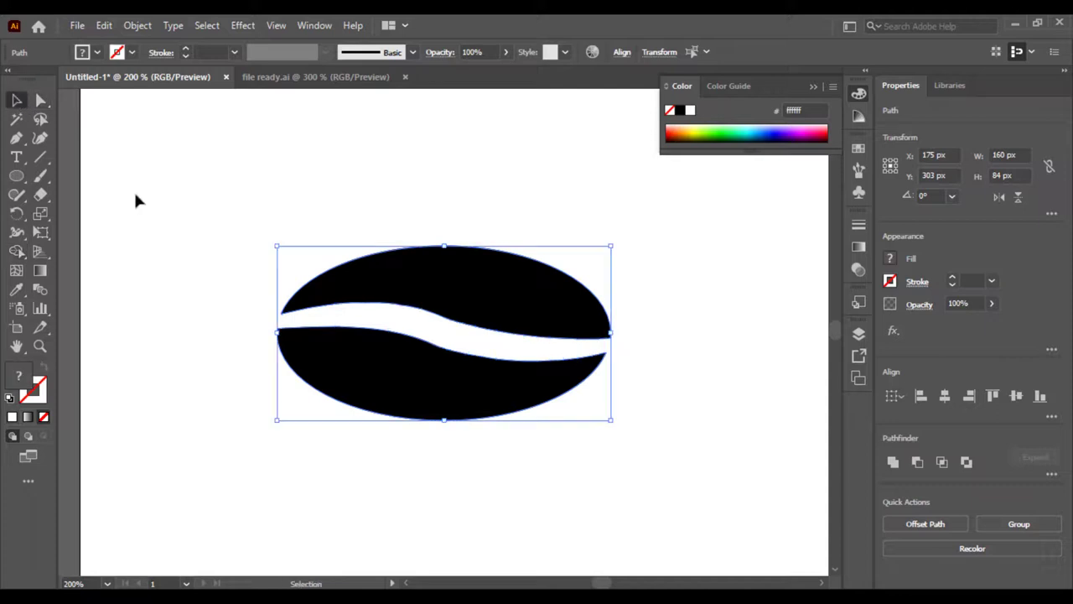
{"action": "left_click", "coordinate": [134, 189]}
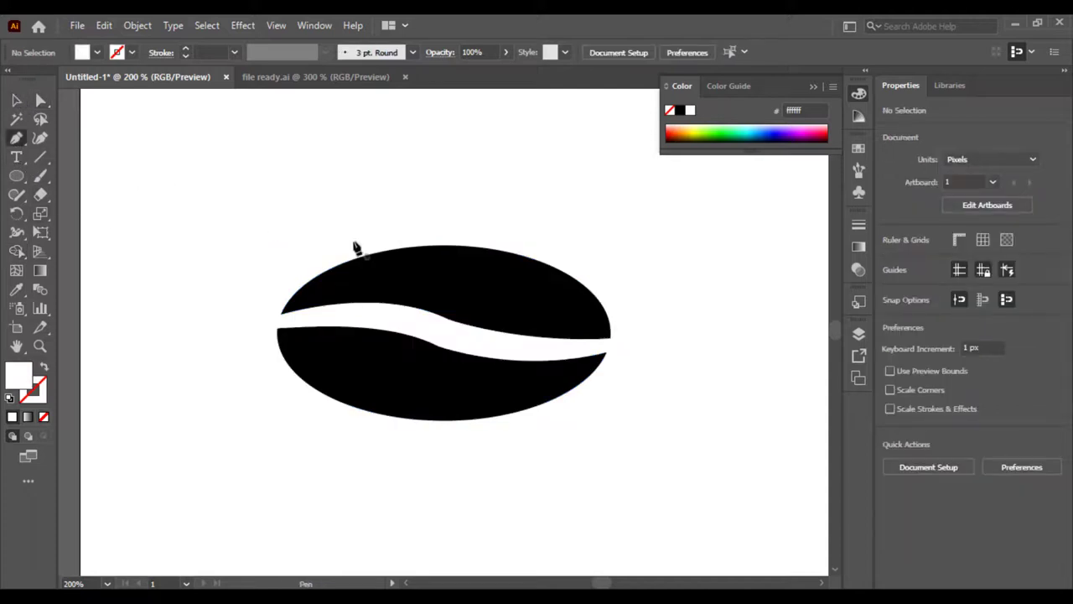
Draw a pen curve along the bean's upper right and swap its fill to stroke
{"action": "left_click", "coordinate": [581, 312]}
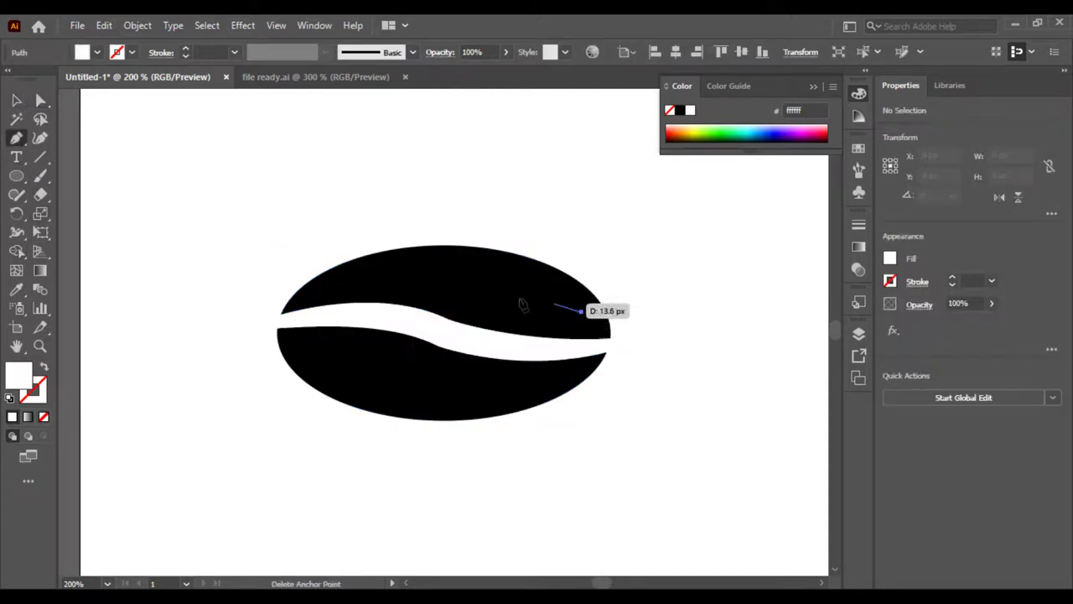
{"action": "mouse_move", "coordinate": [446, 263]}
{"action": "left_mouse_down"}
{"action": "mouse_move", "coordinate": [333, 267]}
{"action": "mouse_move", "coordinate": [355, 270]}
{"action": "left_mouse_up"}
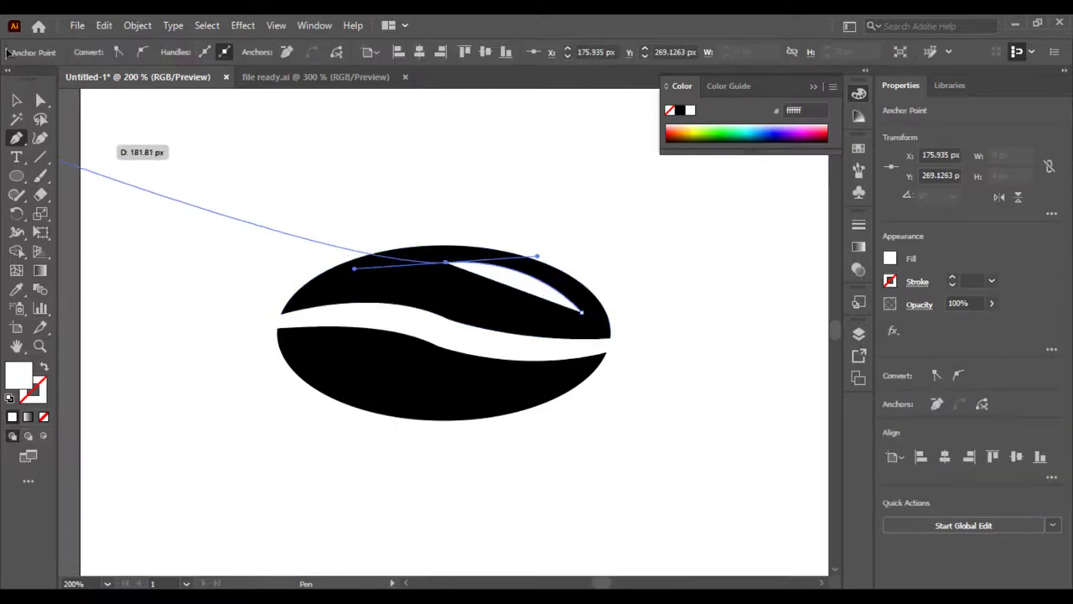
{"action": "left_click", "coordinate": [18, 97]}
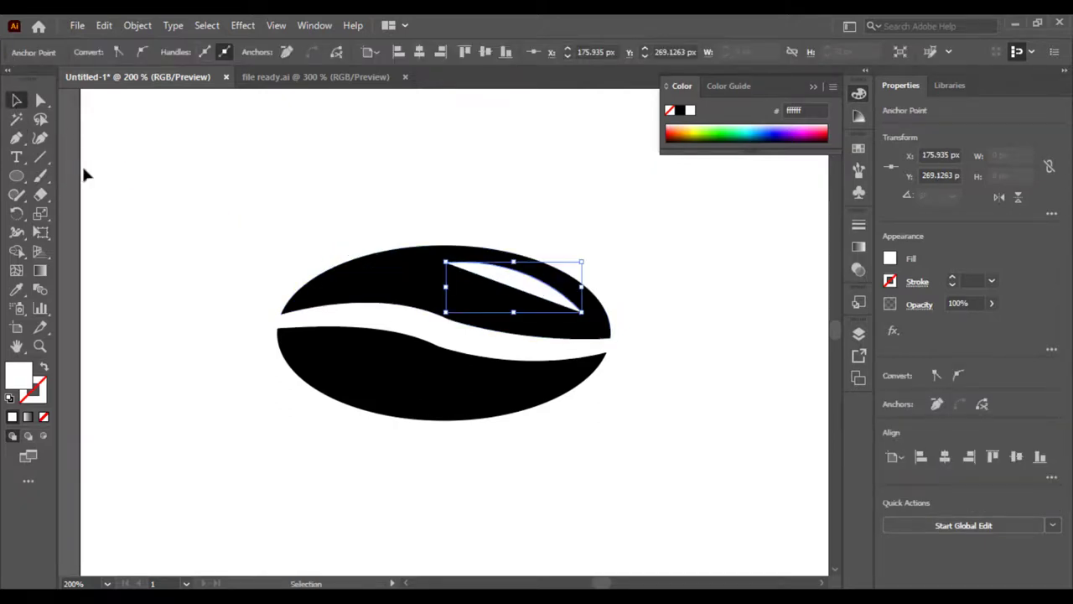
{"action": "left_click", "coordinate": [44, 369]}
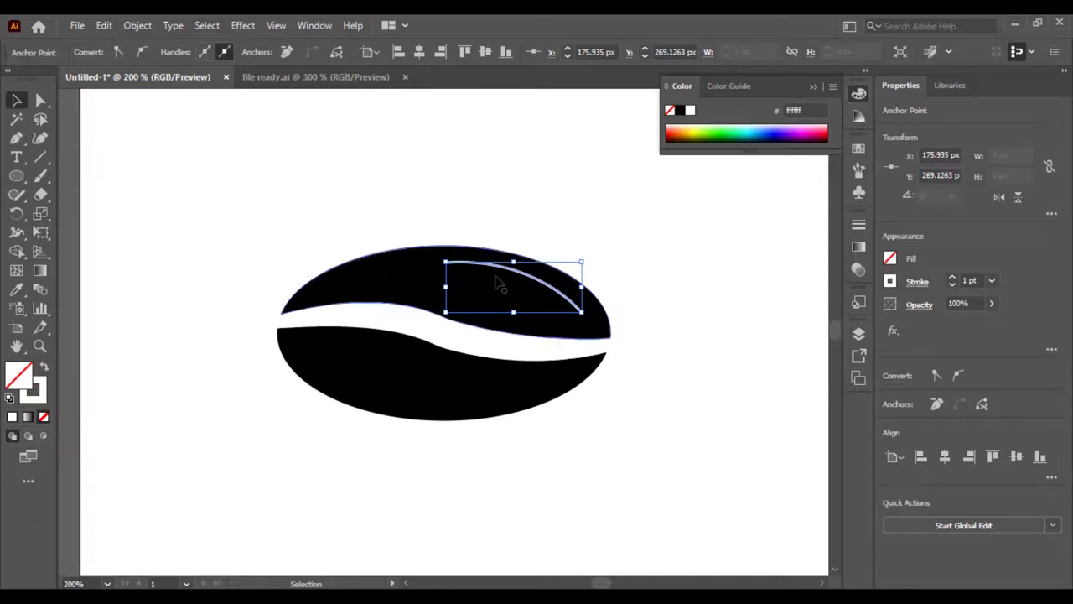
Give the highlight curve a 7 pt stroke with the pointed taper width profile
{"action": "left_click", "coordinate": [515, 270]}
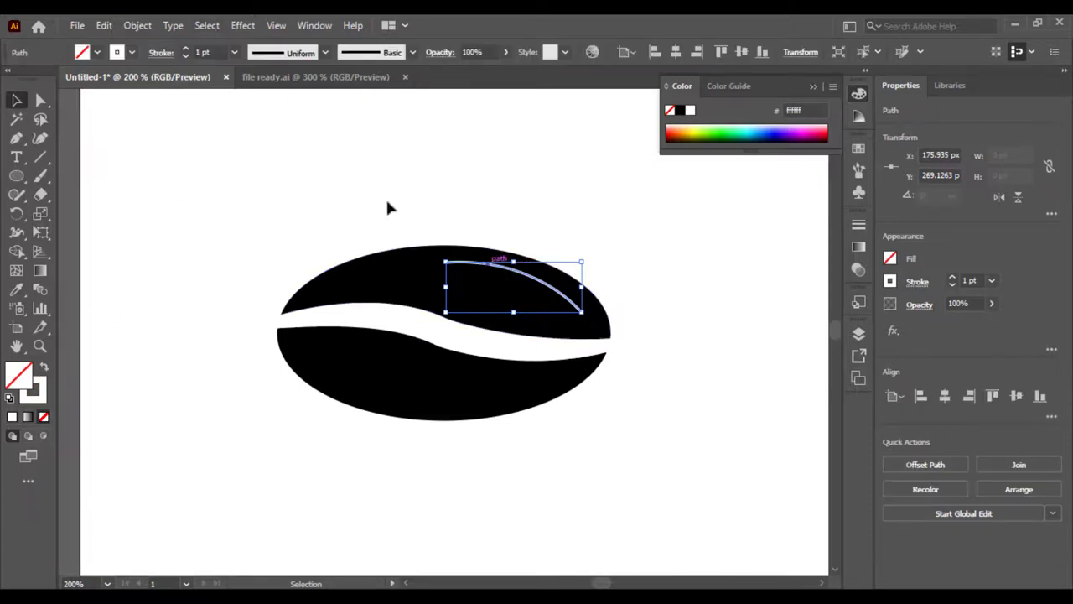
{"action": "left_click", "coordinate": [238, 53]}
{"action": "left_click", "coordinate": [255, 224]}
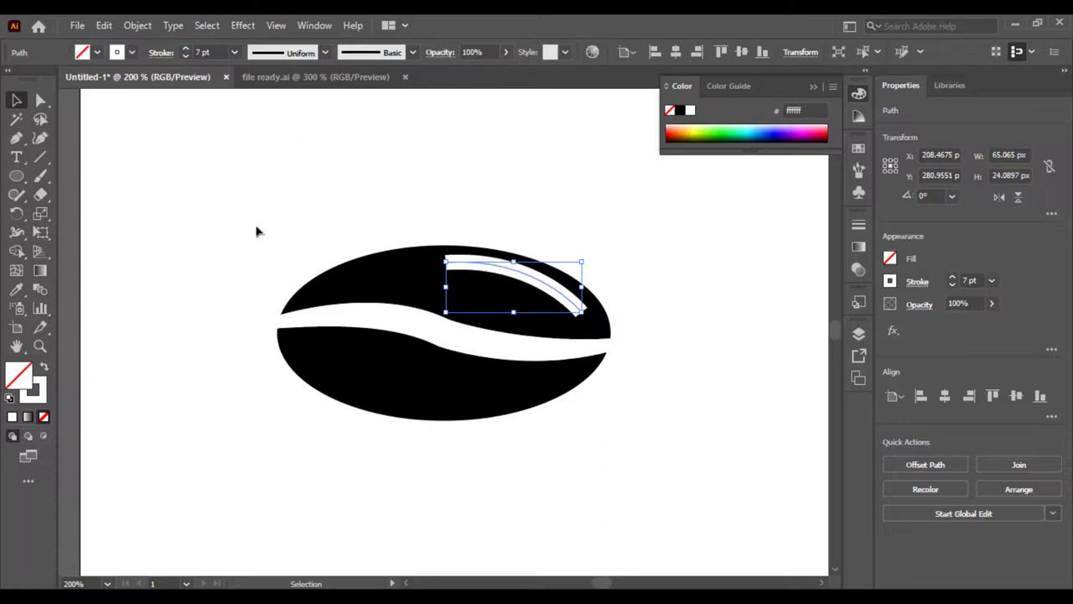
{"action": "left_click", "coordinate": [325, 52]}
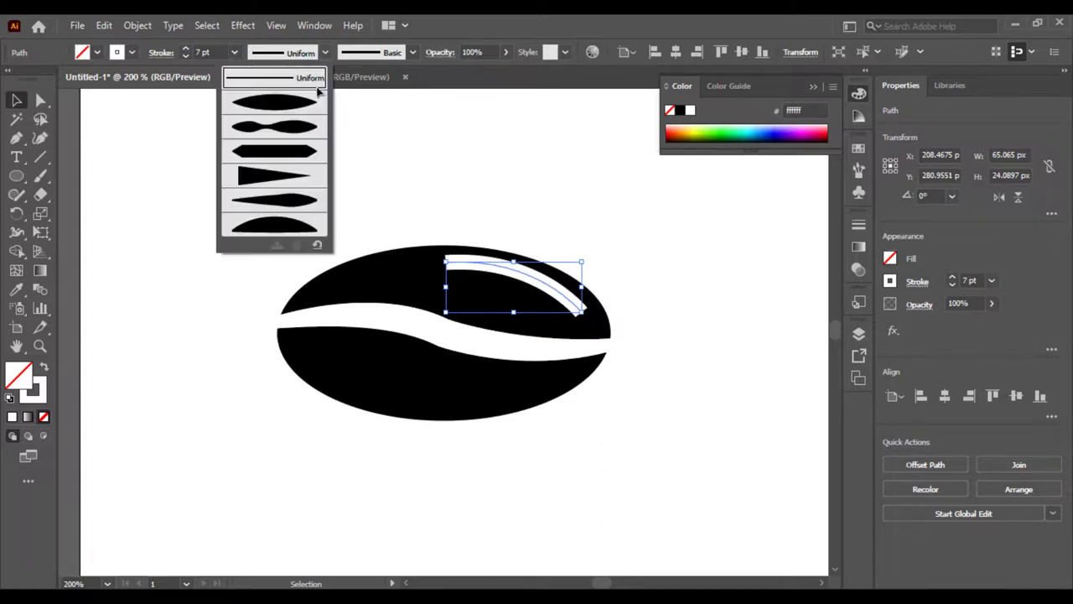
{"action": "left_click", "coordinate": [281, 176]}
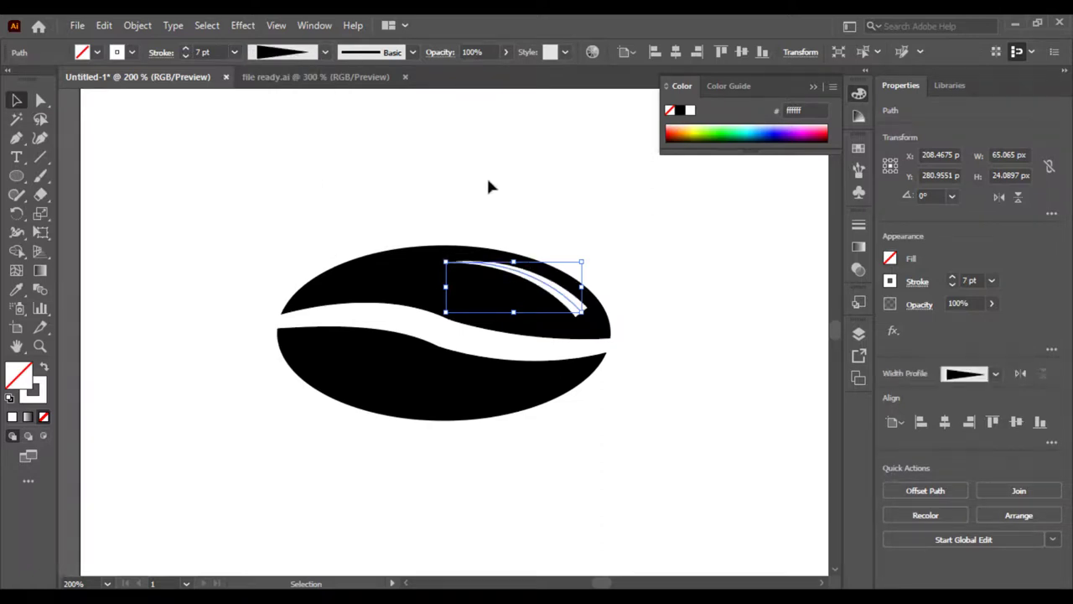
{"action": "left_click", "coordinate": [554, 215]}
{"action": "left_click", "coordinate": [583, 311]}
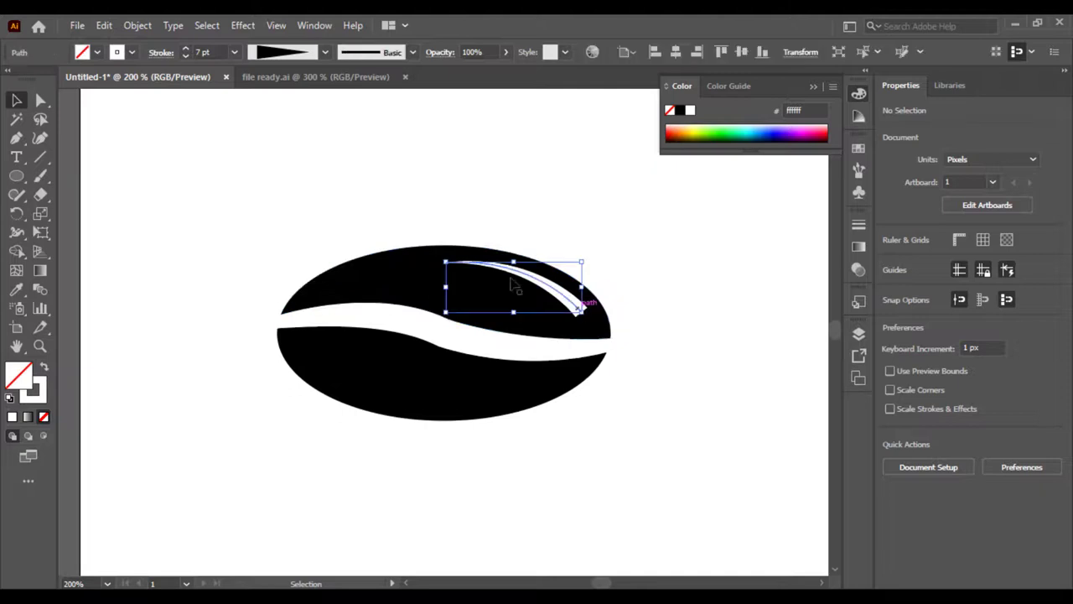
Expand the highlight stroke's appearance into a filled shape
{"action": "left_click", "coordinate": [138, 25]}
{"action": "left_click", "coordinate": [243, 221]}
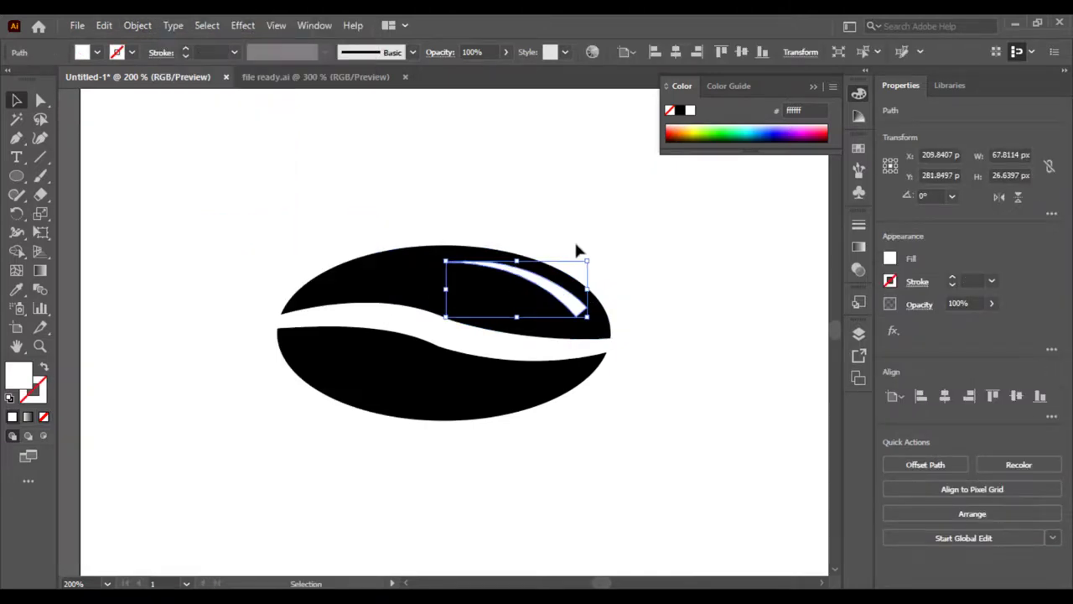
{"action": "left_click", "coordinate": [606, 231]}
{"action": "key", "text": "ctrl+plus"}
{"action": "key", "text": "ctrl+plus"}
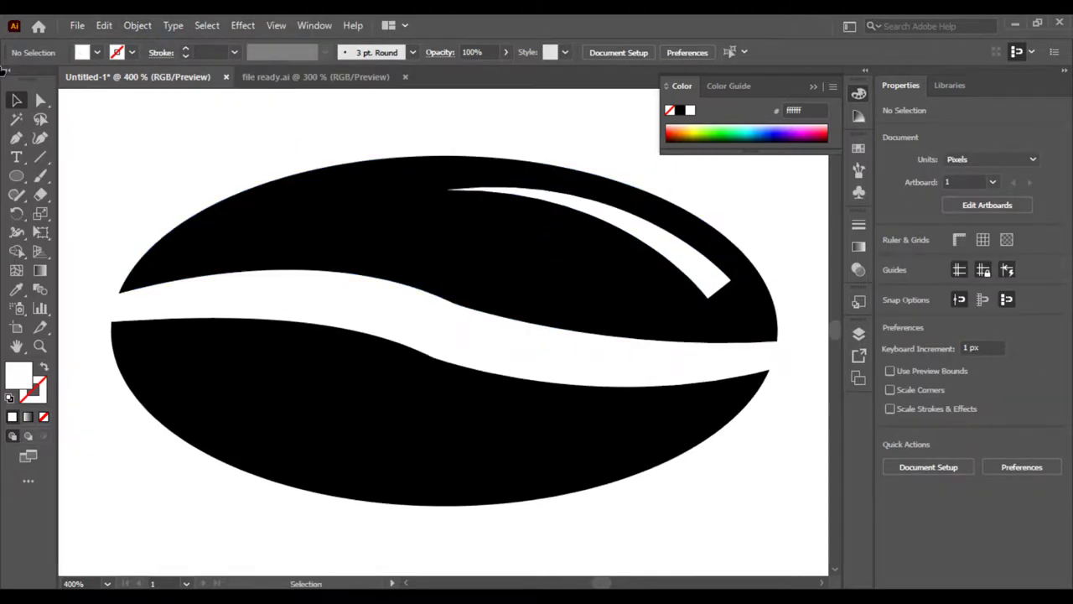
Round the highlight shape's corners to about 36.7 px with the live-corner widget
{"action": "left_click", "coordinate": [39, 100]}
{"action": "left_click", "coordinate": [713, 287]}
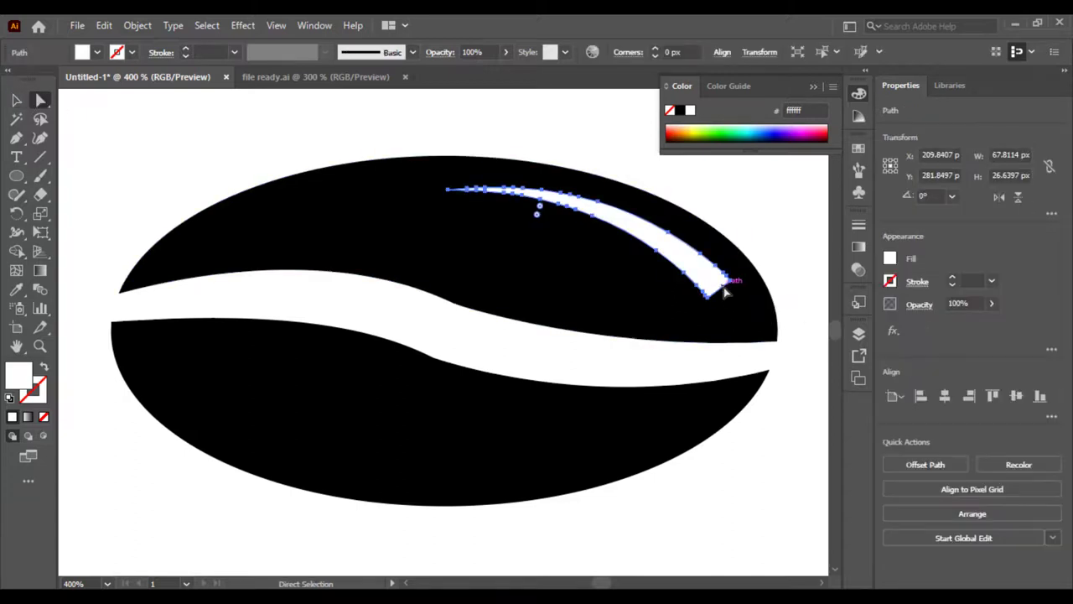
{"action": "left_click", "coordinate": [784, 233]}
{"action": "left_click", "coordinate": [709, 277]}
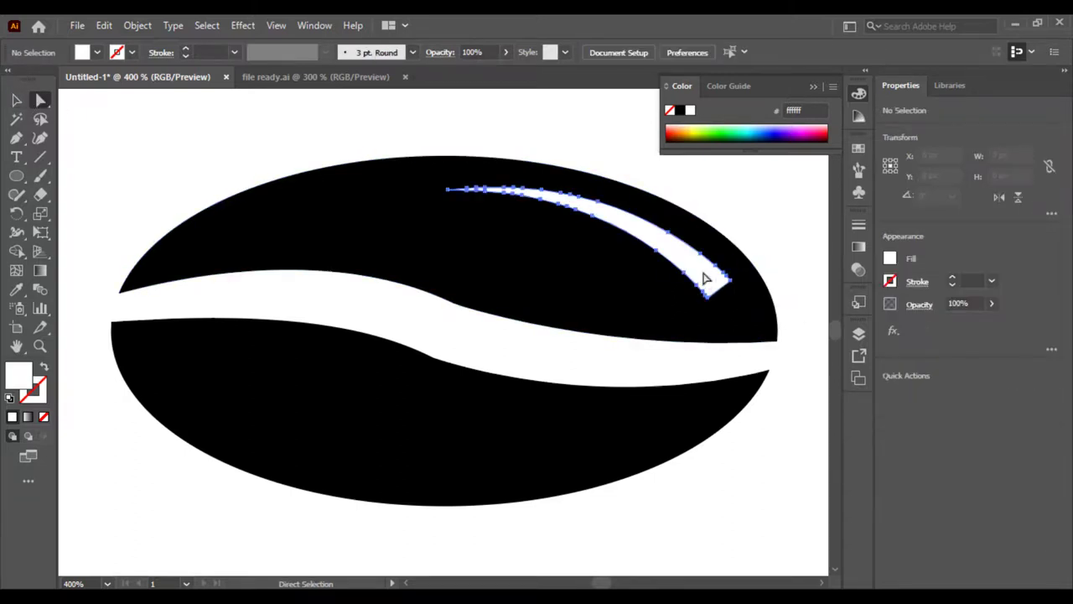
{"action": "left_click_drag", "start_coordinate": [755, 264], "coordinate": [597, 245]}
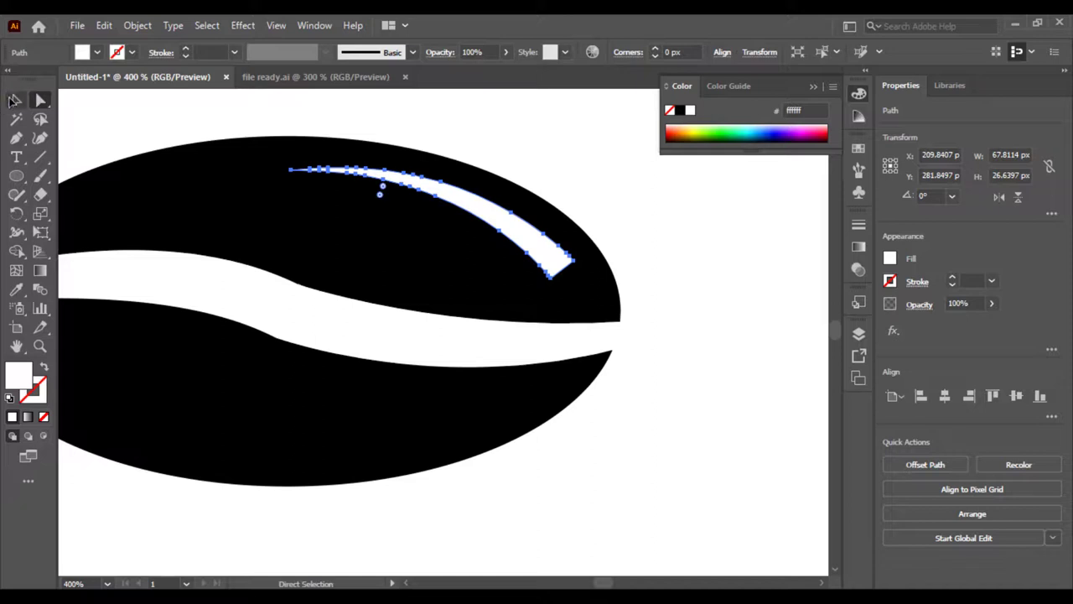
{"action": "left_click", "coordinate": [14, 99]}
{"action": "left_click", "coordinate": [677, 193]}
{"action": "left_click", "coordinate": [556, 251]}
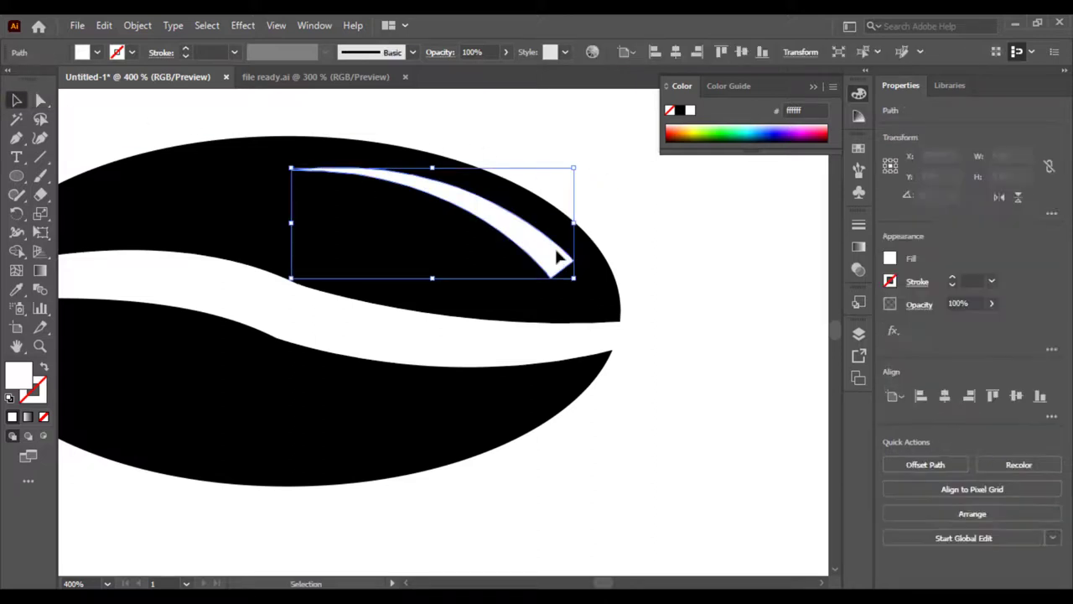
{"action": "left_click", "coordinate": [40, 100]}
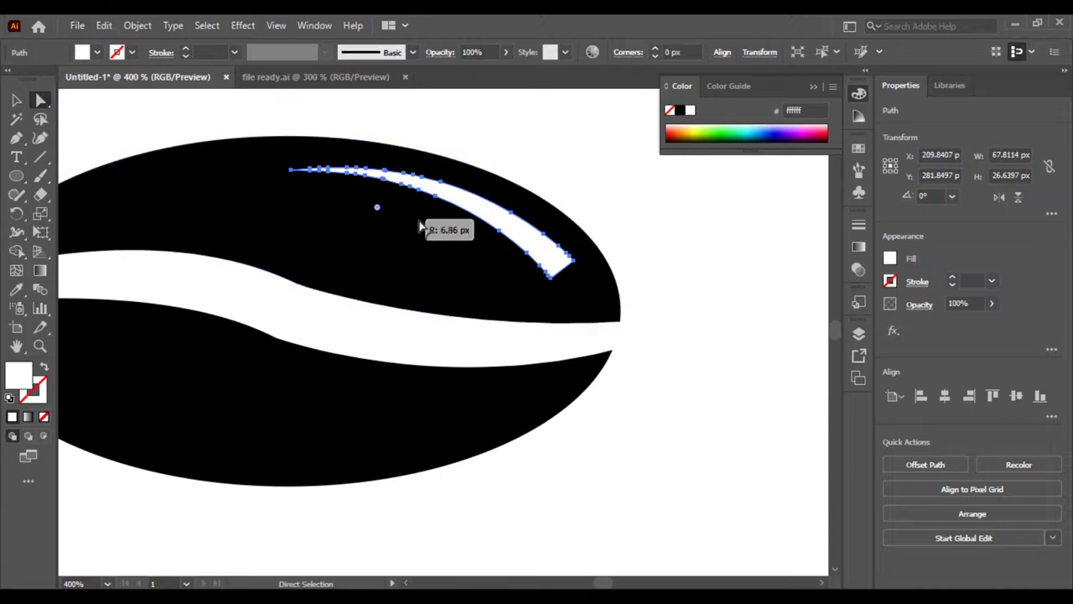
{"action": "left_click_drag", "start_coordinate": [419, 226], "coordinate": [411, 350]}
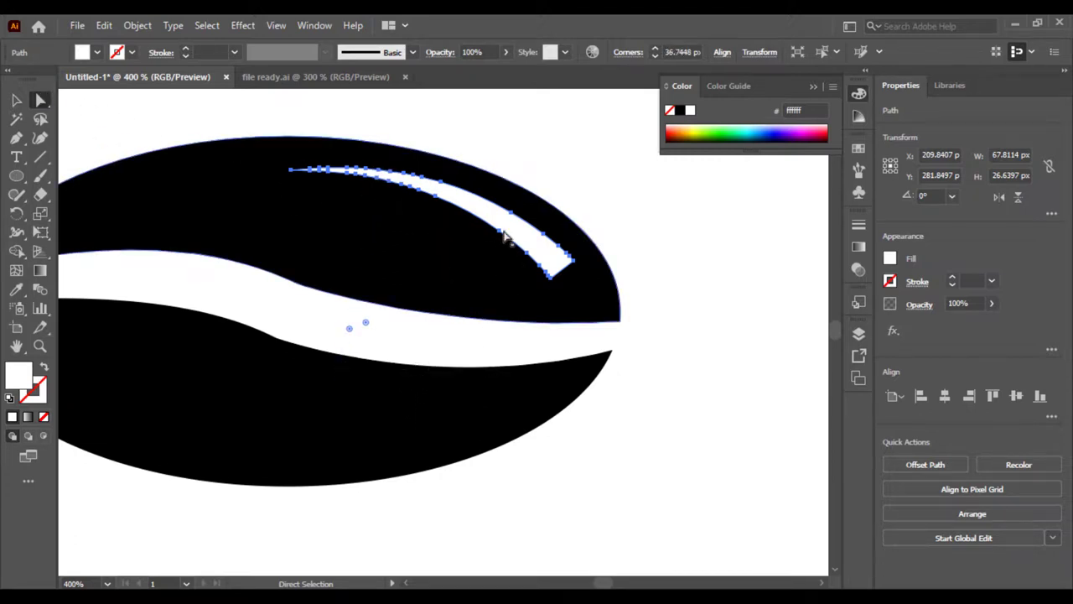
{"action": "left_click", "coordinate": [685, 227]}
{"action": "left_click", "coordinate": [16, 100]}
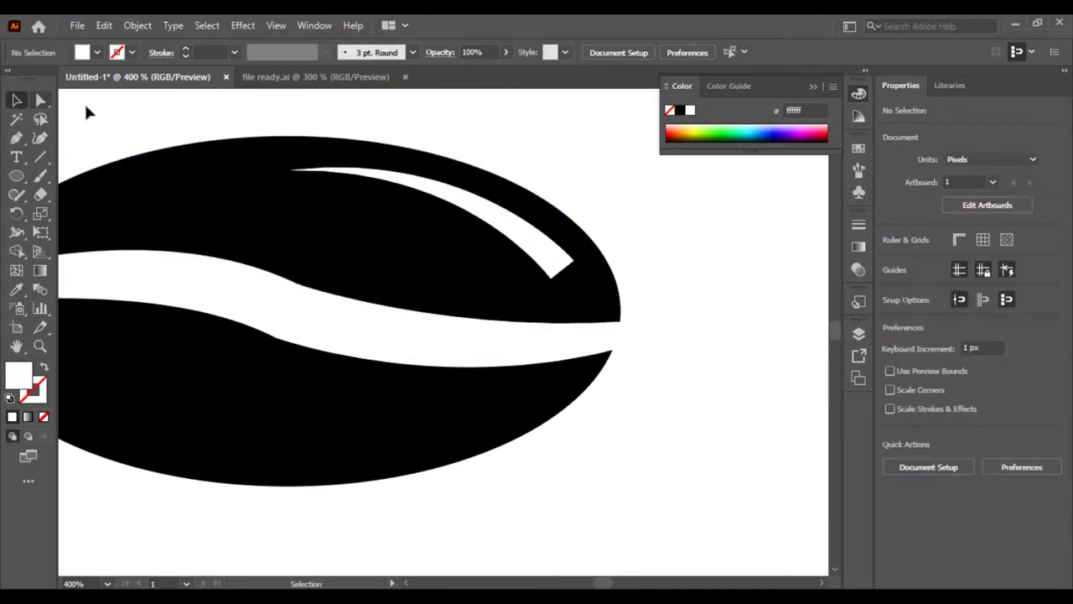
Shrink the white highlight to about 61 × 15 px
{"action": "key", "text": "ctrl+minus"}
{"action": "key", "text": "ctrl+minus"}
{"action": "key", "text": "ctrl+minus"}
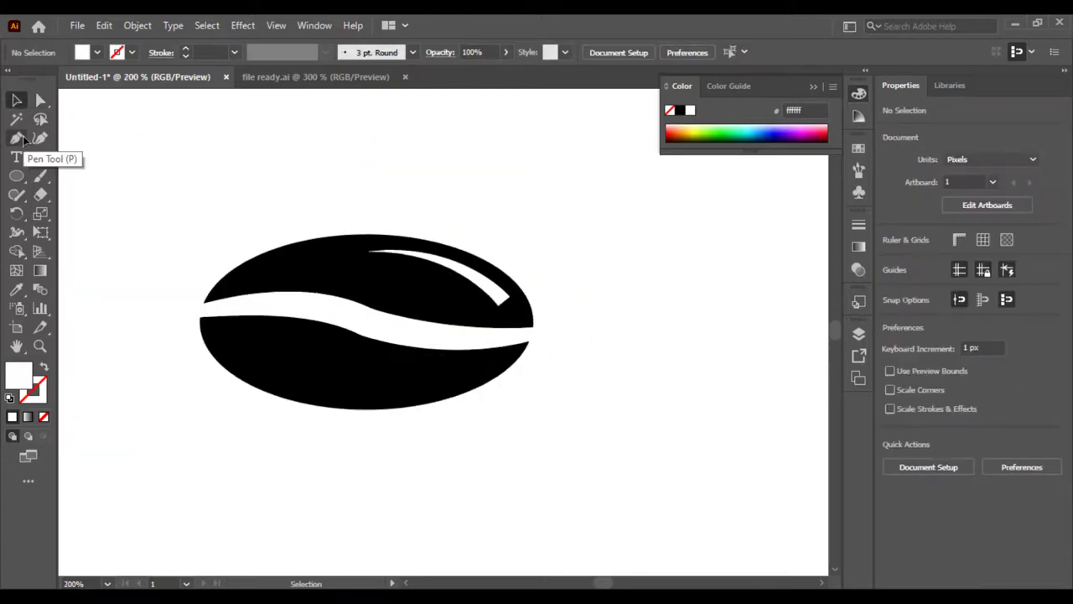
{"action": "key", "text": "ctrl+minus"}
{"action": "key", "text": "ctrl+minus"}
{"action": "key", "text": "ctrl+plus"}
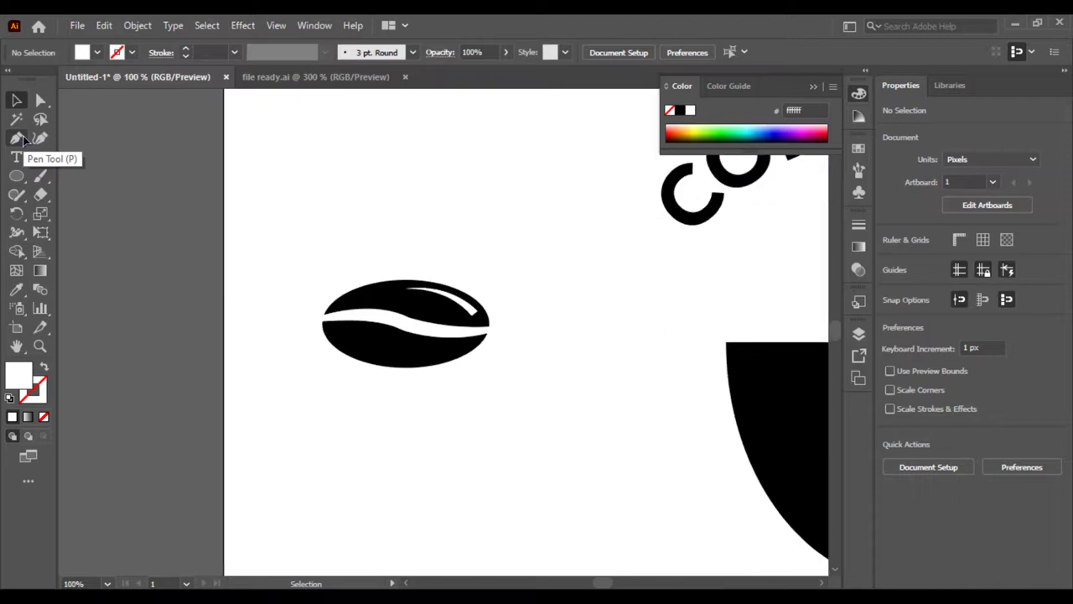
{"action": "left_click", "coordinate": [480, 318]}
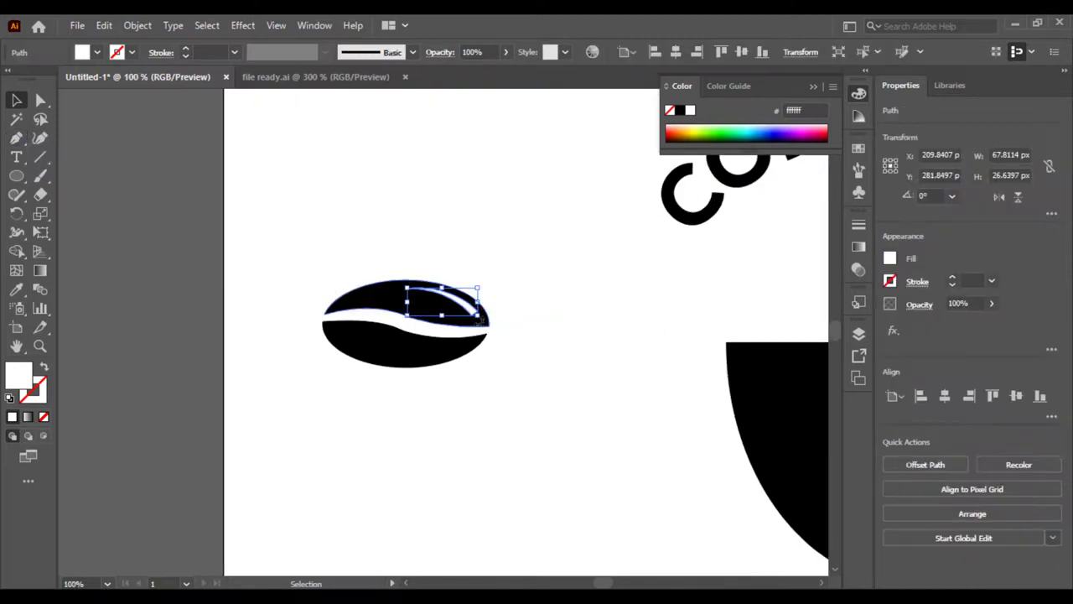
{"action": "left_click_drag", "start_coordinate": [480, 318], "coordinate": [479, 312]}
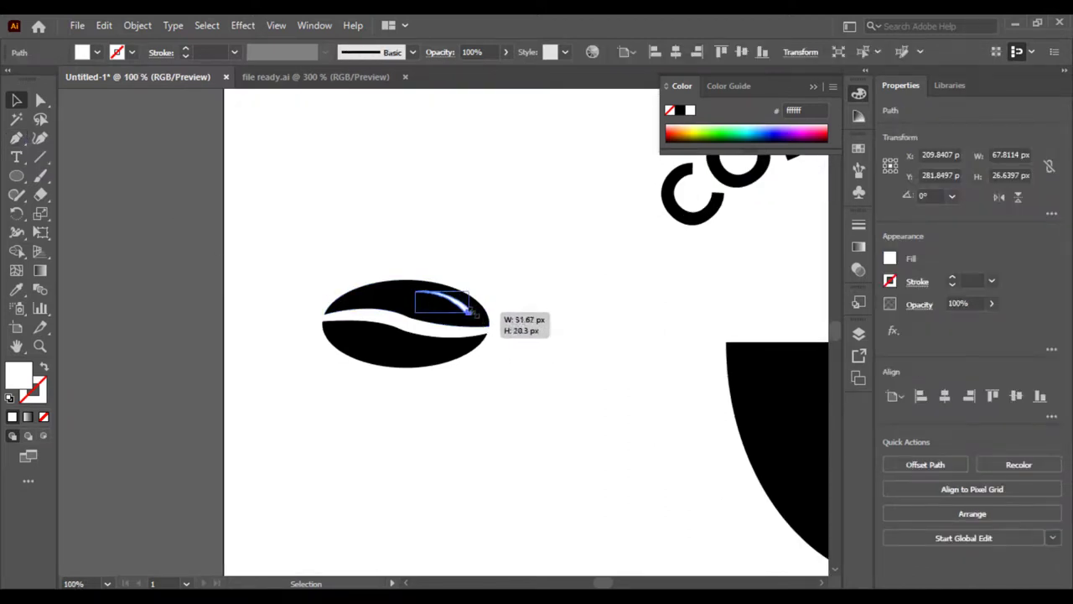
{"action": "left_click_drag", "start_coordinate": [482, 312], "coordinate": [471, 302]}
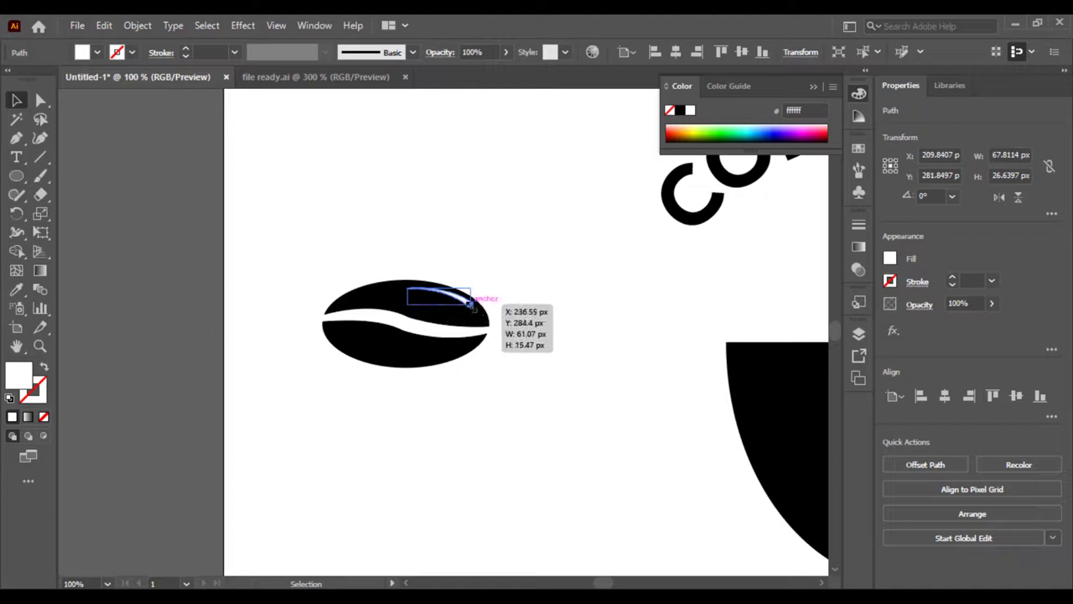
{"action": "left_click", "coordinate": [569, 291]}
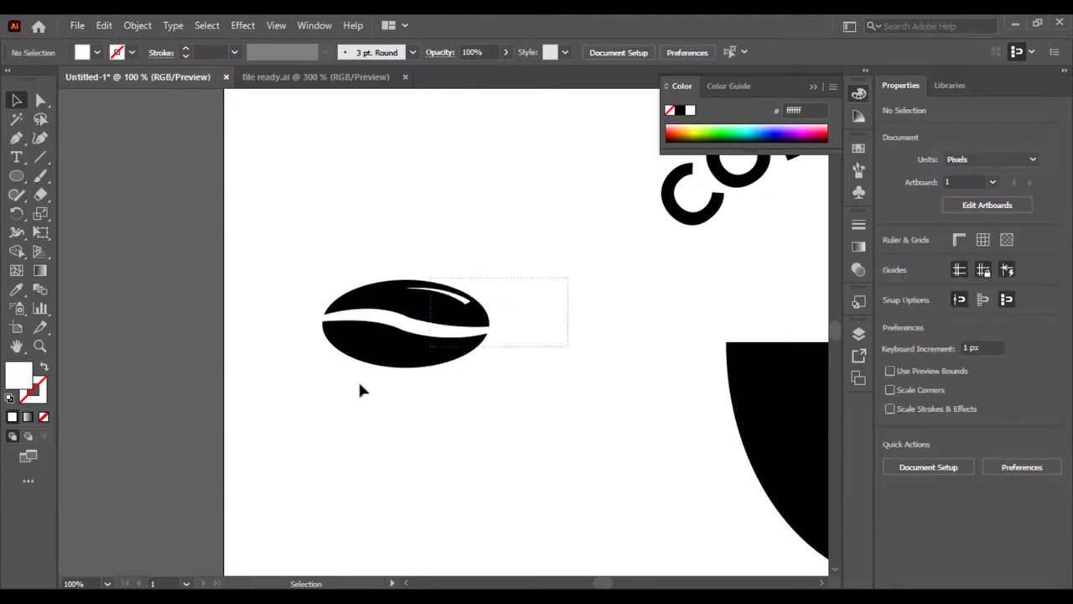
Select the bean's upper half with the highlight to cut it out using Shape Builder
{"action": "mouse_move", "coordinate": [361, 389]}
{"action": "left_mouse_down"}
{"action": "mouse_move", "coordinate": [520, 292]}
{"action": "mouse_move", "coordinate": [470, 286]}
{"action": "left_mouse_up"}
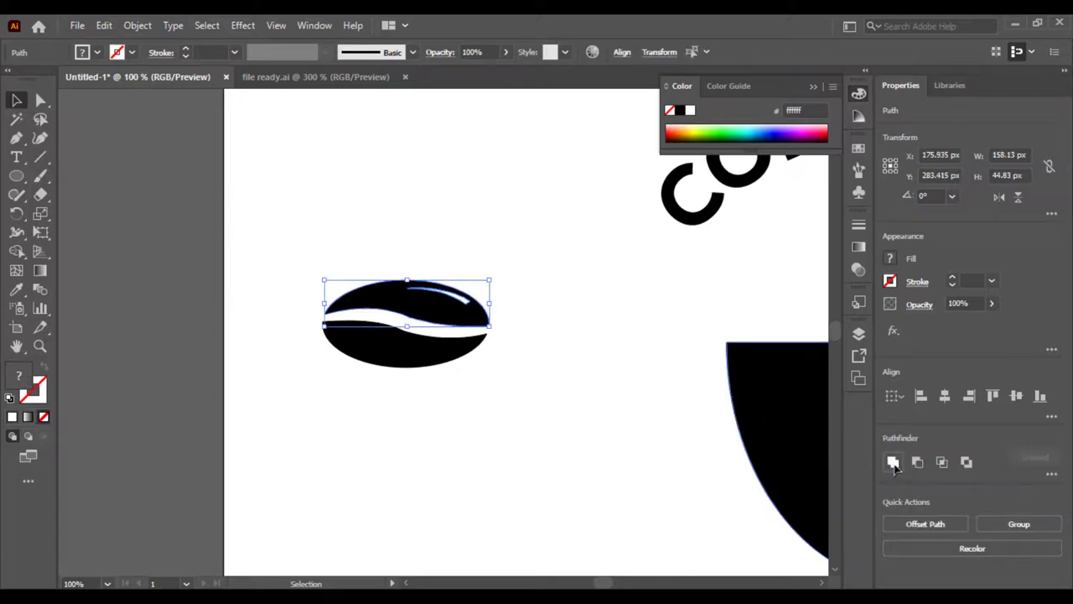
{"action": "left_click", "coordinate": [894, 462]}
{"action": "key", "text": "ctrl+z"}
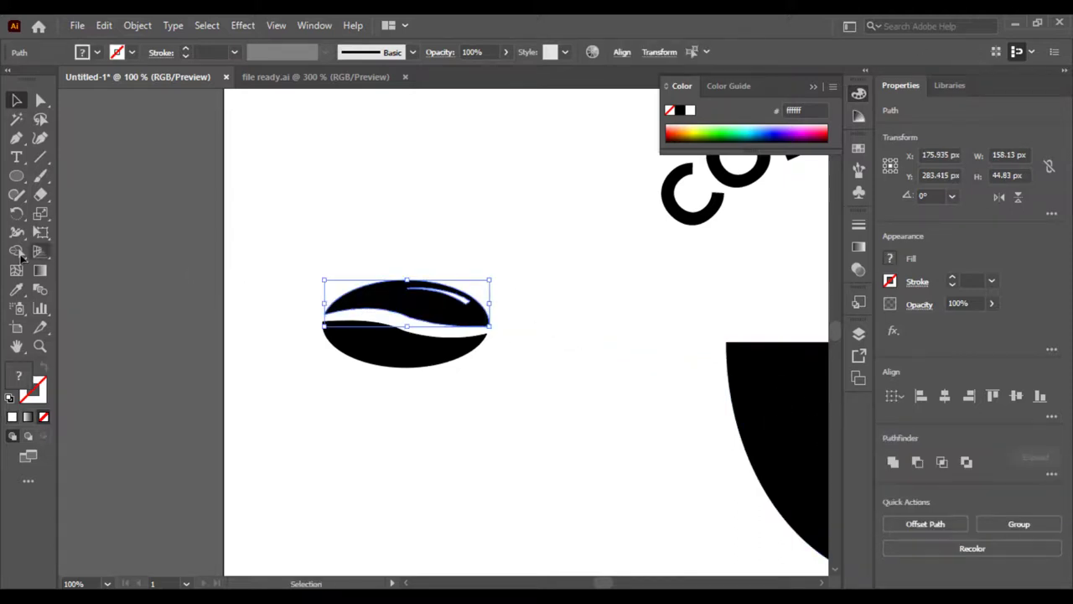
{"action": "left_click", "coordinate": [19, 254]}
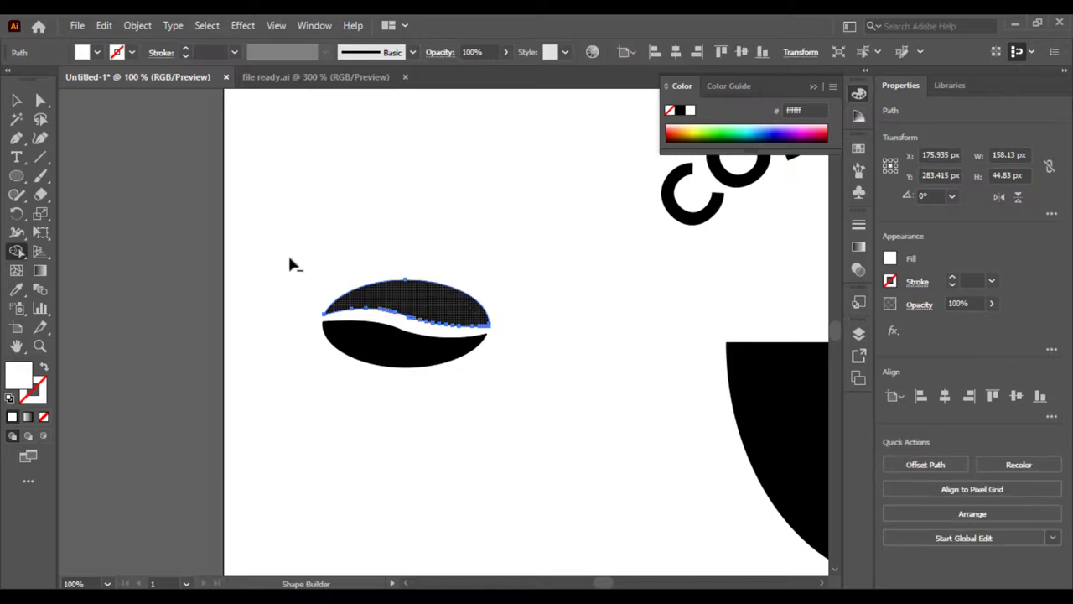
{"action": "key", "text": "ctrl+plus"}
{"action": "key", "text": "ctrl+plus"}
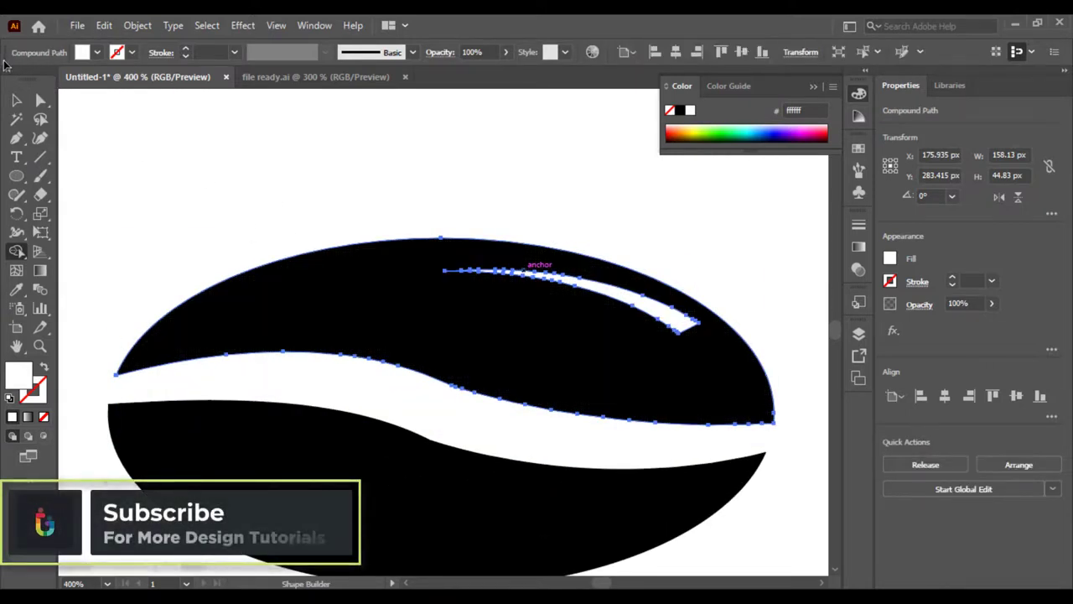
Select both bean halves and group them into one piece
{"action": "key", "text": "v"}
{"action": "left_click", "coordinate": [520, 190]}
{"action": "left_click_drag", "start_coordinate": [520, 189], "coordinate": [432, 558]}
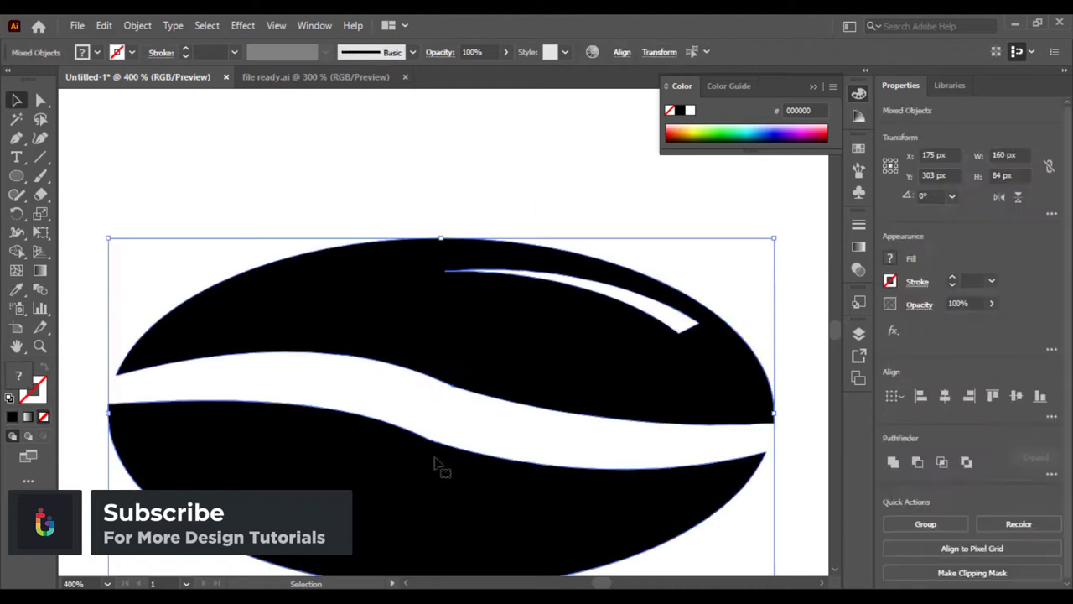
{"action": "right_click", "coordinate": [354, 370]}
{"action": "left_click", "coordinate": [360, 293]}
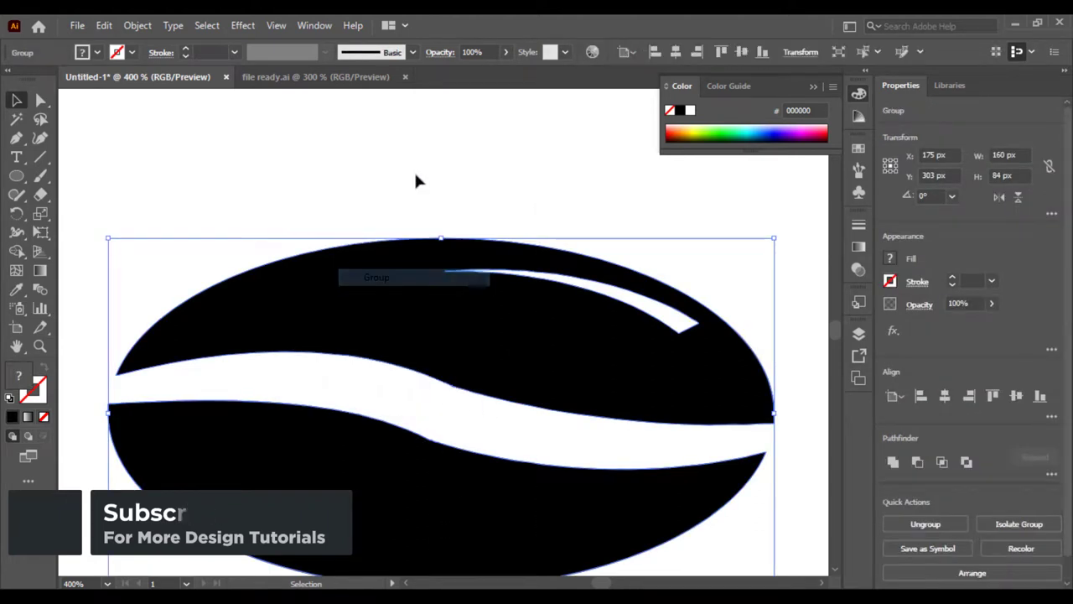
{"action": "key", "text": "ctrl+shift+a"}
Rotate the bean about 48° and move it left of the cup
{"action": "key", "text": "ctrl+minus"}
{"action": "key", "text": "ctrl+minus"}
{"action": "key", "text": "ctrl+minus"}
{"action": "key", "text": "ctrl+minus"}
{"action": "key", "text": "ctrl+minus"}
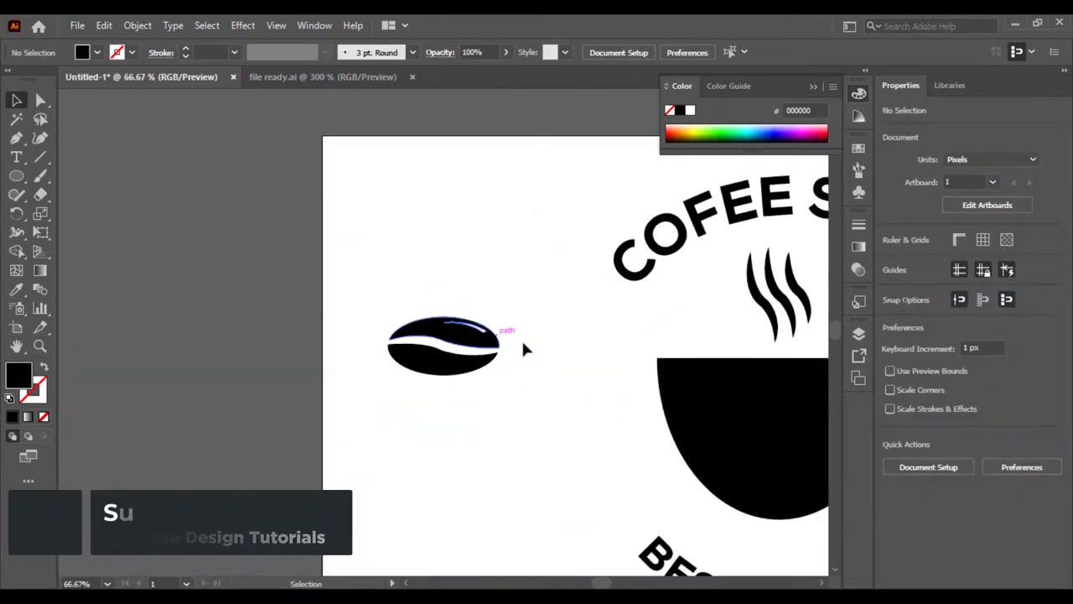
{"action": "mouse_move", "coordinate": [434, 417]}
{"action": "left_mouse_down"}
{"action": "mouse_move", "coordinate": [512, 373]}
{"action": "mouse_move", "coordinate": [493, 316]}
{"action": "mouse_move", "coordinate": [612, 388]}
{"action": "mouse_move", "coordinate": [630, 376]}
{"action": "mouse_move", "coordinate": [602, 402]}
{"action": "mouse_move", "coordinate": [582, 399]}
{"action": "left_mouse_up"}
{"action": "left_click_drag", "start_coordinate": [475, 309], "coordinate": [229, 264]}
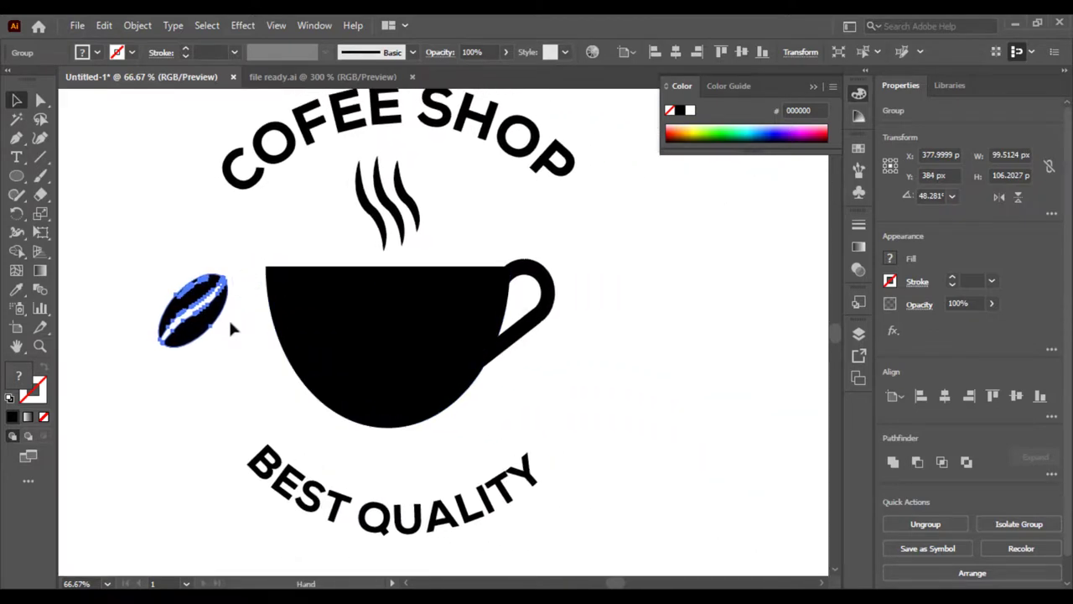
Alt-drag a copy of the bean right of the cup and reflect it vertically
{"action": "left_click", "coordinate": [208, 336]}
{"action": "left_click_drag", "start_coordinate": [208, 335], "coordinate": [611, 349]}
{"action": "right_click", "coordinate": [619, 346]}
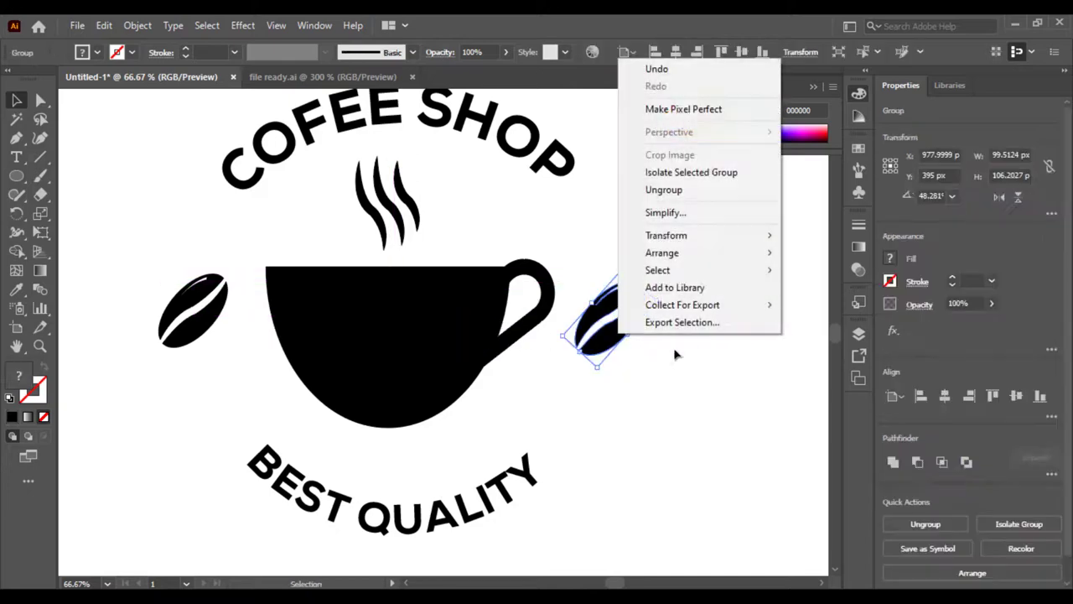
{"action": "mouse_move", "coordinate": [666, 235]}
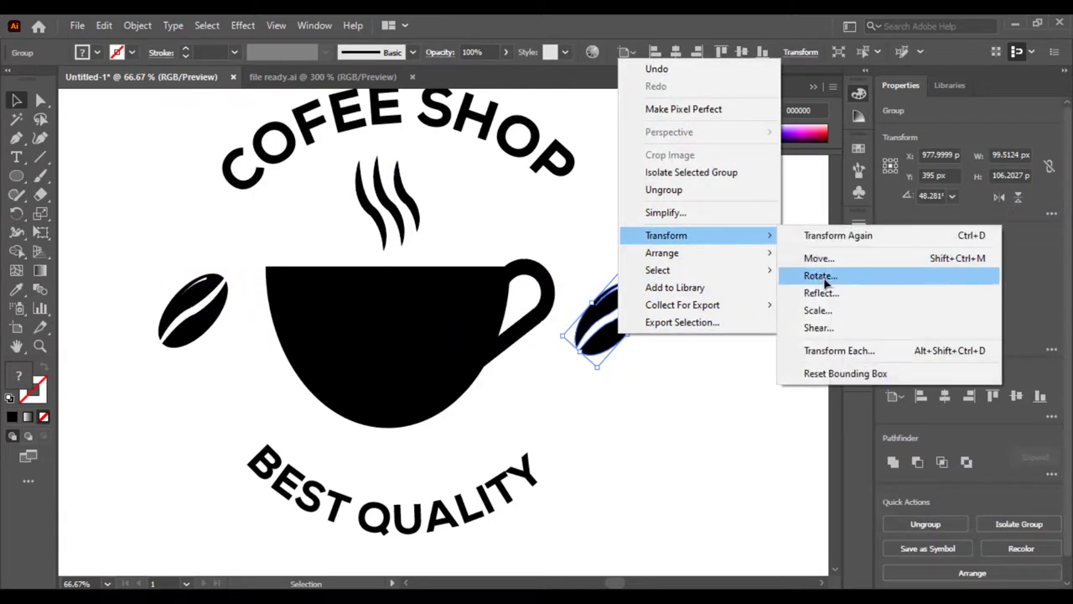
{"action": "left_click", "coordinate": [832, 296]}
{"action": "left_click", "coordinate": [546, 409]}
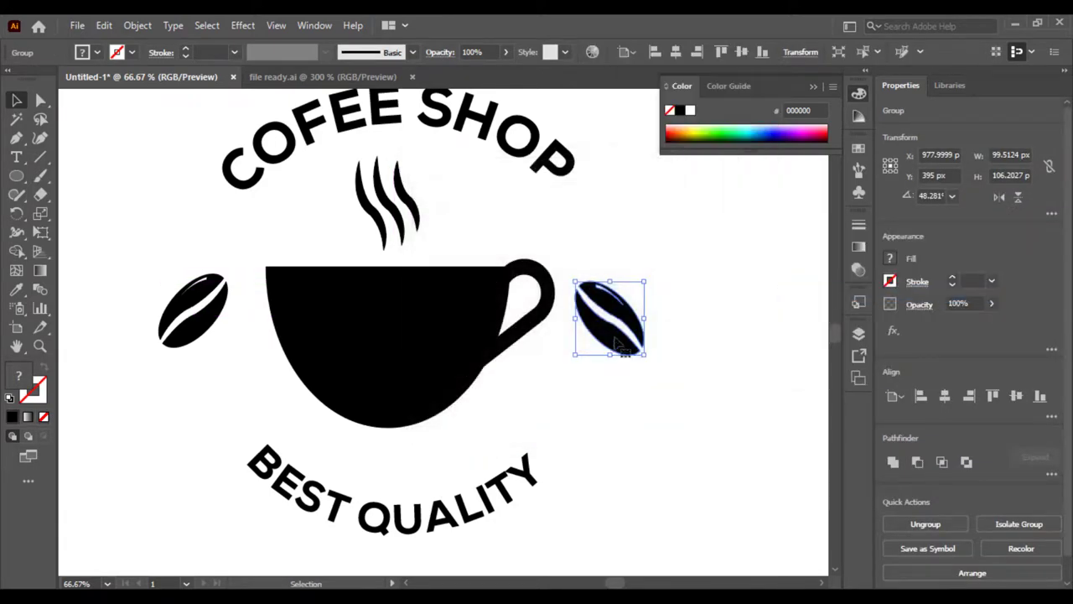
{"action": "mouse_move", "coordinate": [614, 336]}
{"action": "left_mouse_down"}
{"action": "mouse_move", "coordinate": [615, 353]}
{"action": "mouse_move", "coordinate": [616, 337]}
{"action": "left_mouse_up"}
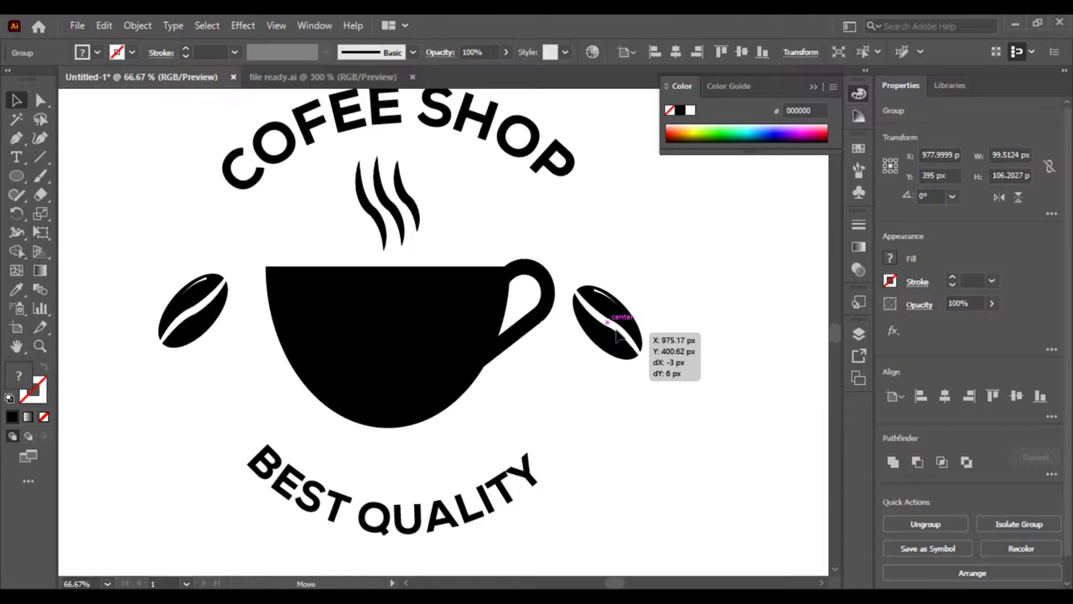
{"action": "key", "text": "ctrl+minus"}
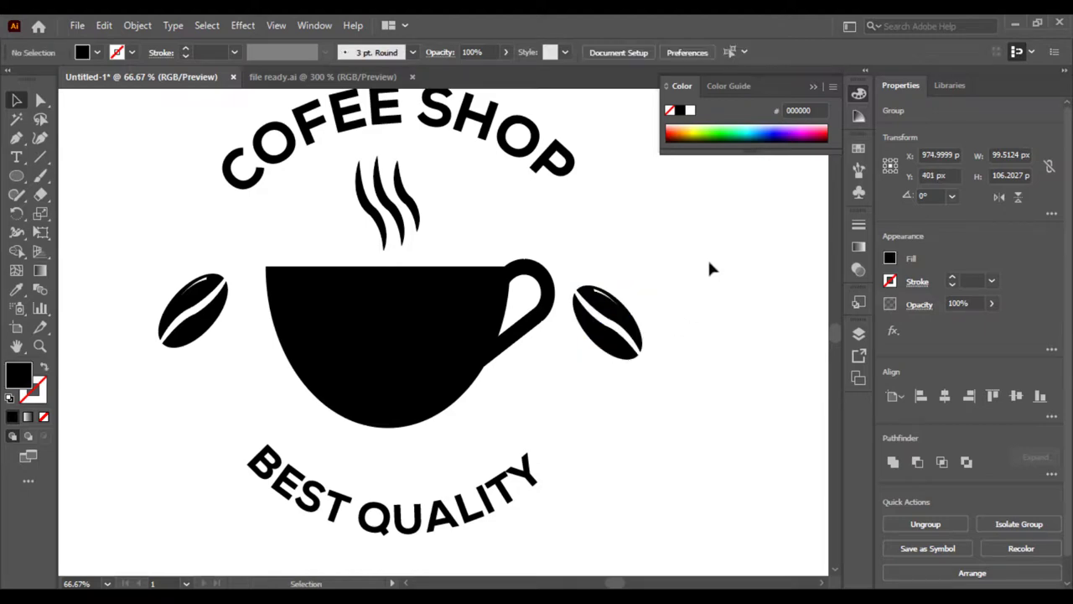
{"action": "left_click", "coordinate": [687, 244]}
{"action": "key", "text": "ctrl+0"}
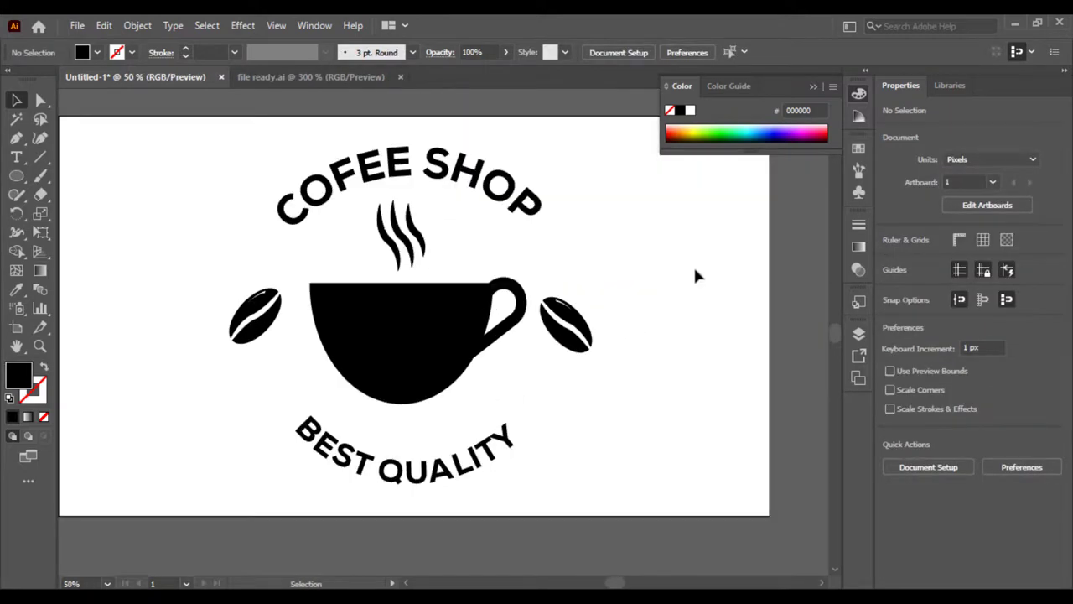
Vertically centre-align the two coffee beans with each other
{"action": "left_click", "coordinate": [573, 332]}
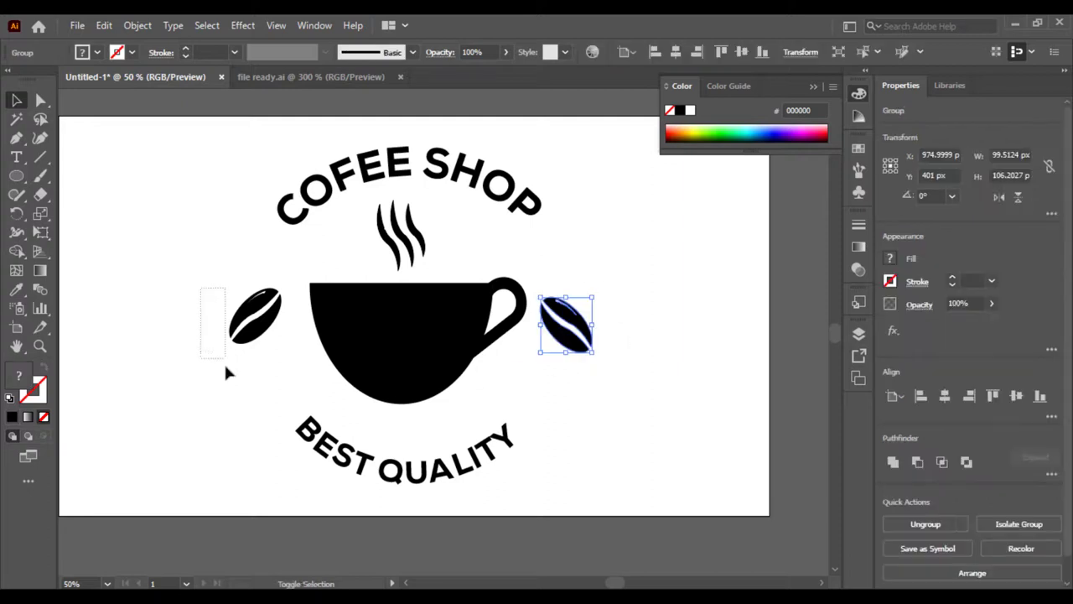
{"action": "left_click", "coordinate": [251, 316], "text": "shift"}
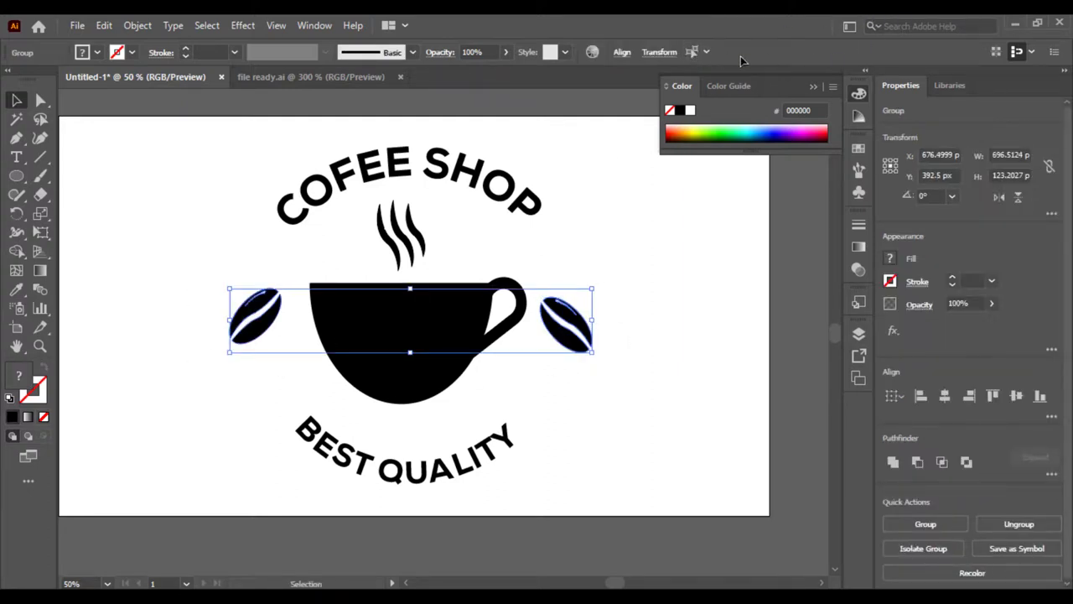
{"action": "left_click", "coordinate": [621, 52]}
{"action": "left_click", "coordinate": [589, 99]}
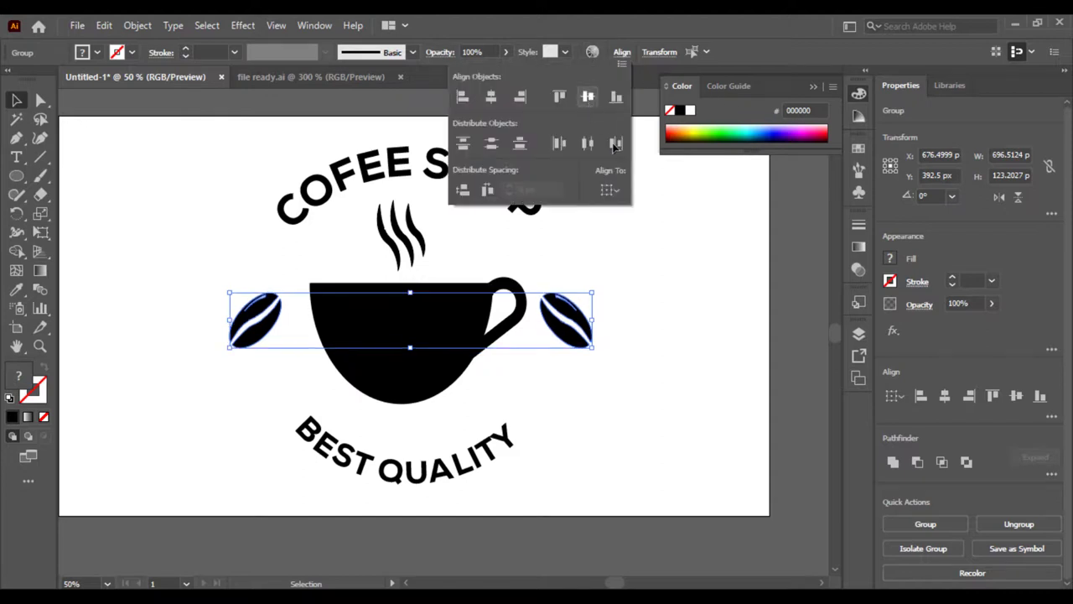
{"action": "left_click", "coordinate": [631, 280]}
Scale the cup and steam group down to about 387 × 364 px
{"action": "key", "text": "ctrl+a"}
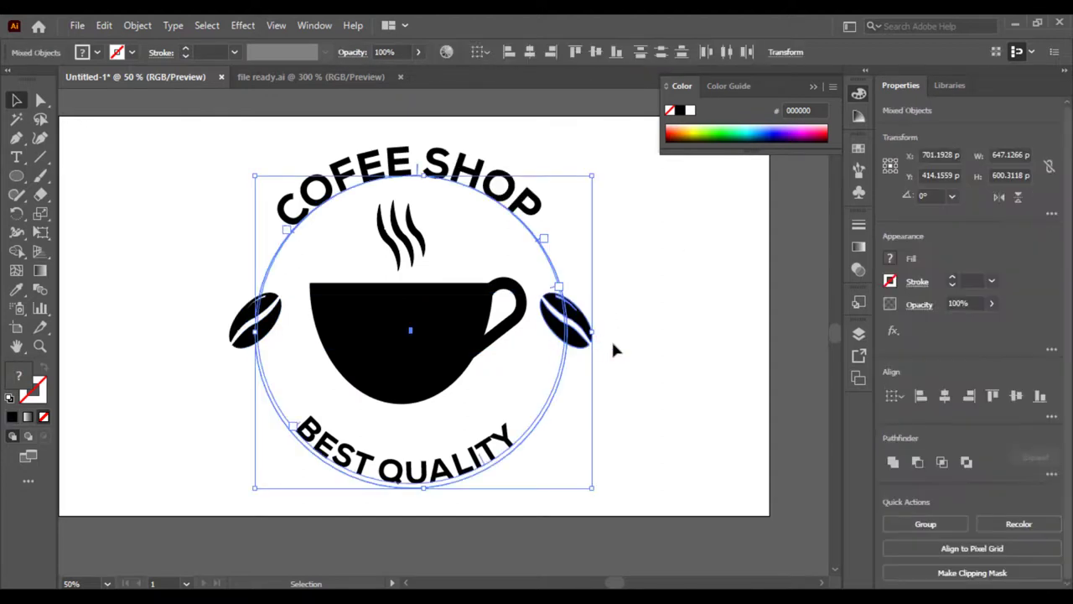
{"action": "left_click", "coordinate": [634, 352]}
{"action": "key", "text": "ctrl+a"}
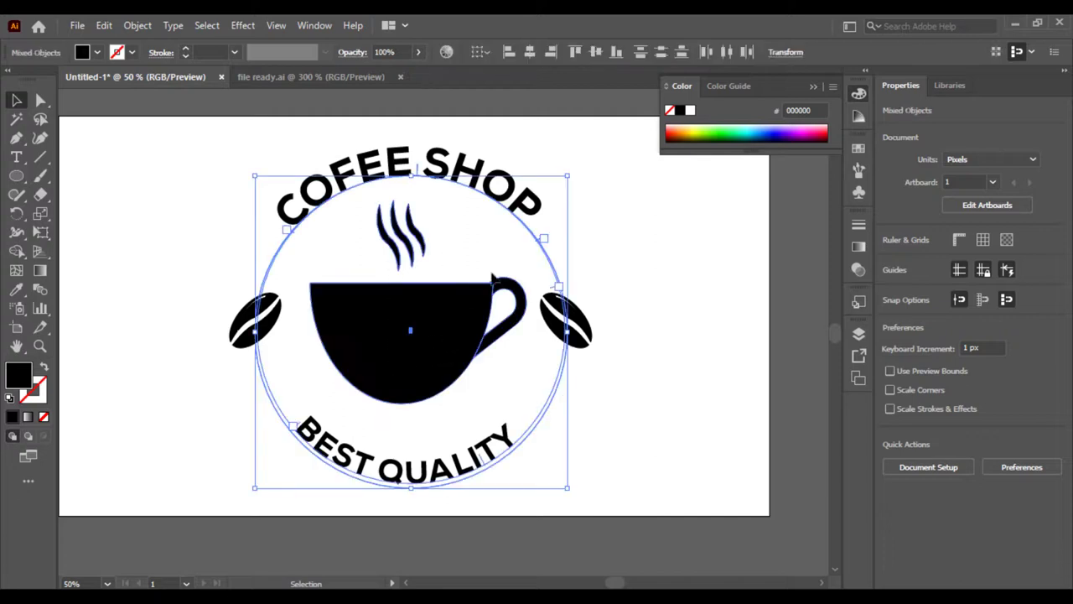
{"action": "key", "text": "ctrl+shift+a"}
{"action": "left_click", "coordinate": [419, 307]}
{"action": "left_click_drag", "start_coordinate": [528, 203], "coordinate": [526, 207]}
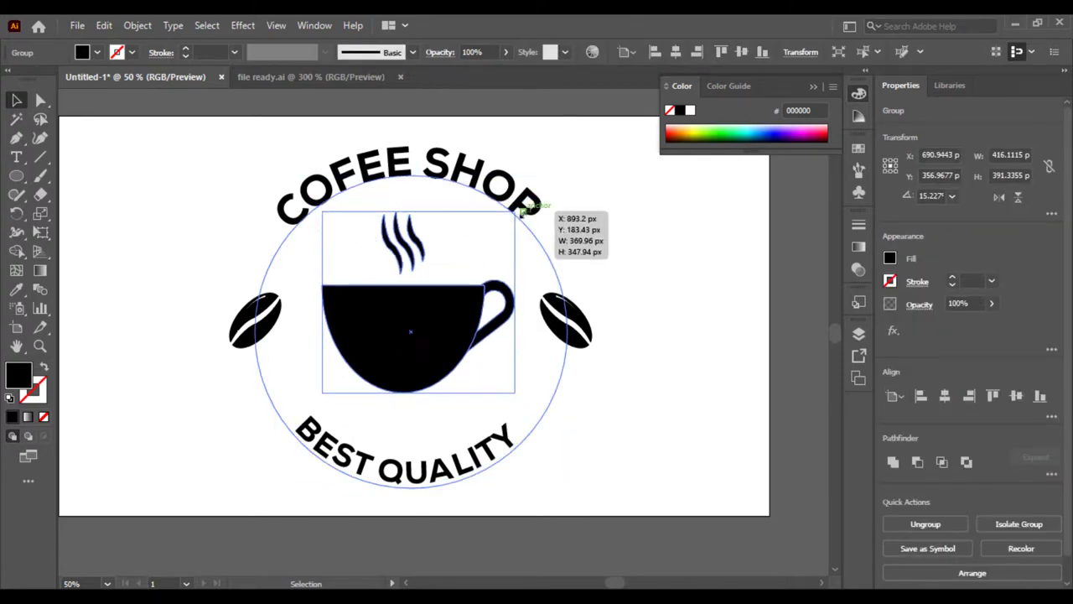
{"action": "left_click_drag", "start_coordinate": [527, 208], "coordinate": [527, 207]}
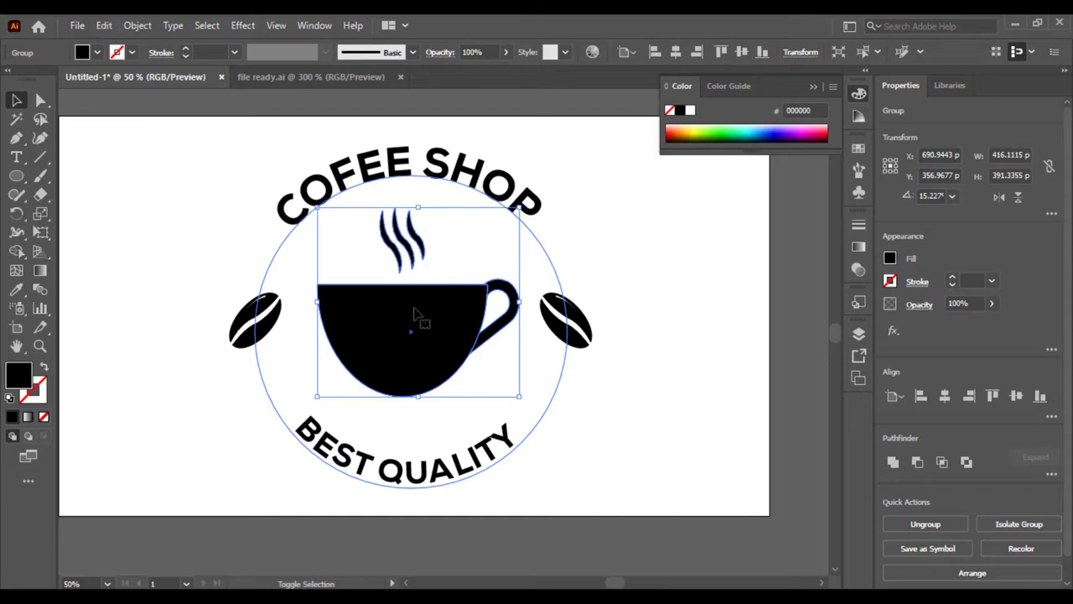
{"action": "left_click", "coordinate": [640, 298]}
Select both coffee beans and nudge them slightly toward the cup
{"action": "left_click_drag", "start_coordinate": [252, 501], "coordinate": [590, 158]}
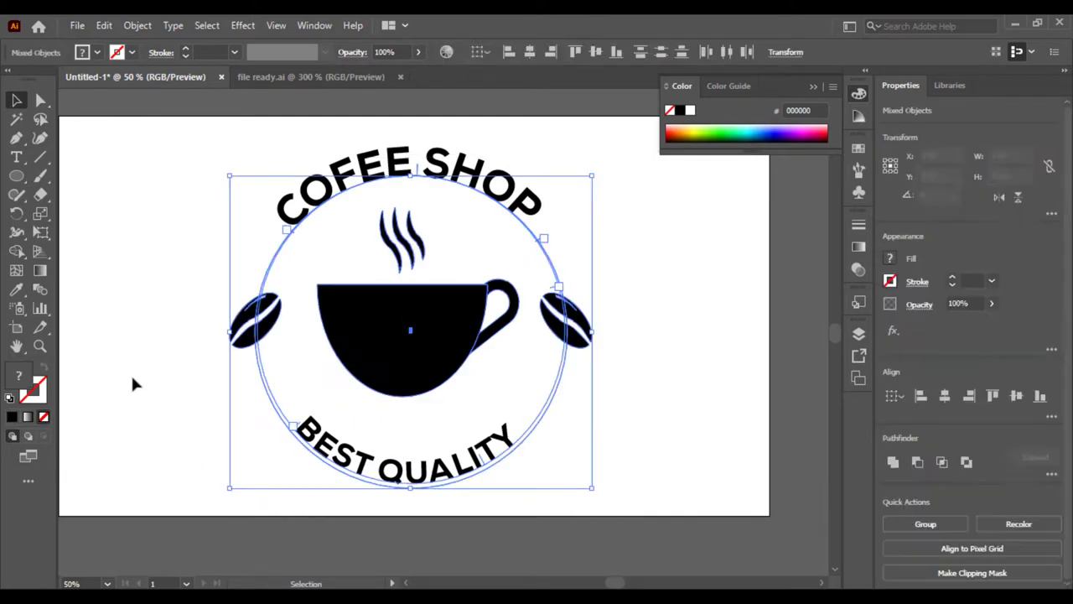
{"action": "left_click", "coordinate": [738, 362]}
{"action": "left_click", "coordinate": [580, 342]}
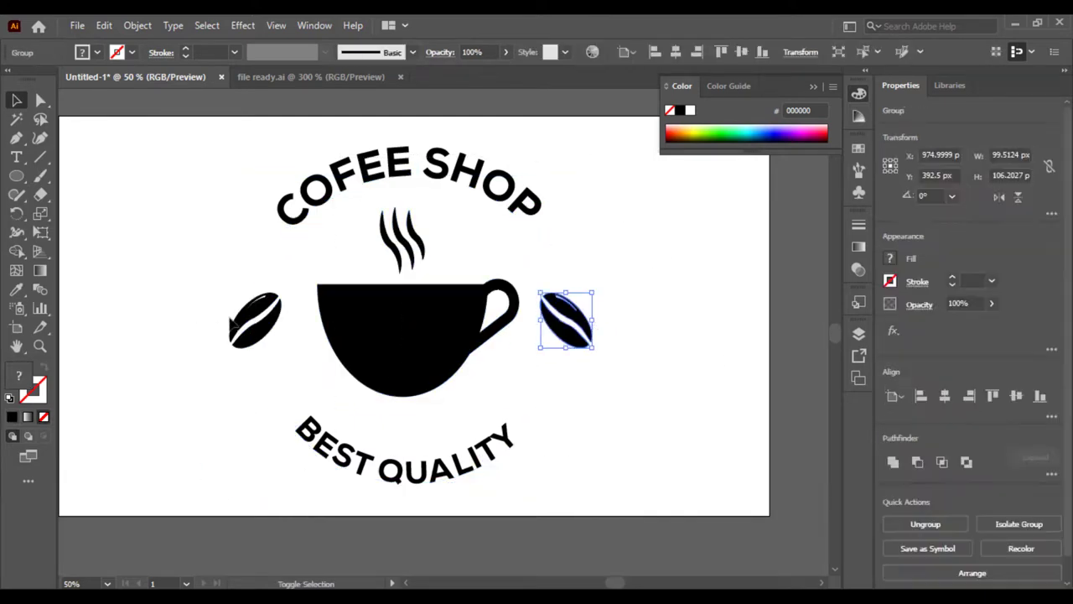
{"action": "left_click", "coordinate": [252, 328], "text": "shift"}
{"action": "left_click_drag", "start_coordinate": [596, 293], "coordinate": [578, 299]}
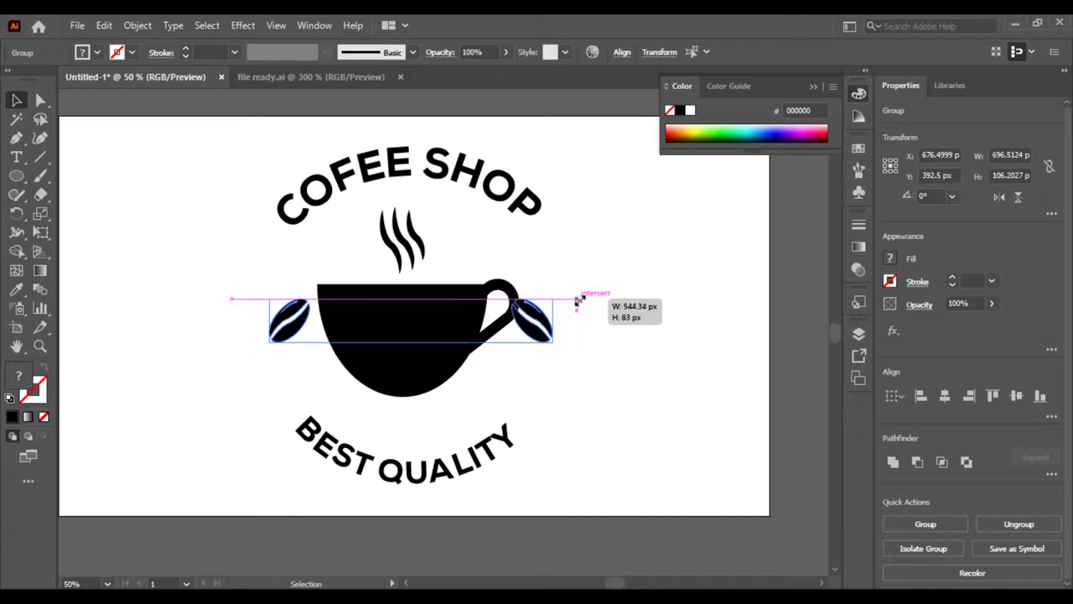
Move the right coffee bean 41 px right and the left bean 41 px left
{"action": "left_click", "coordinate": [592, 305]}
{"action": "double_click", "coordinate": [532, 317]}
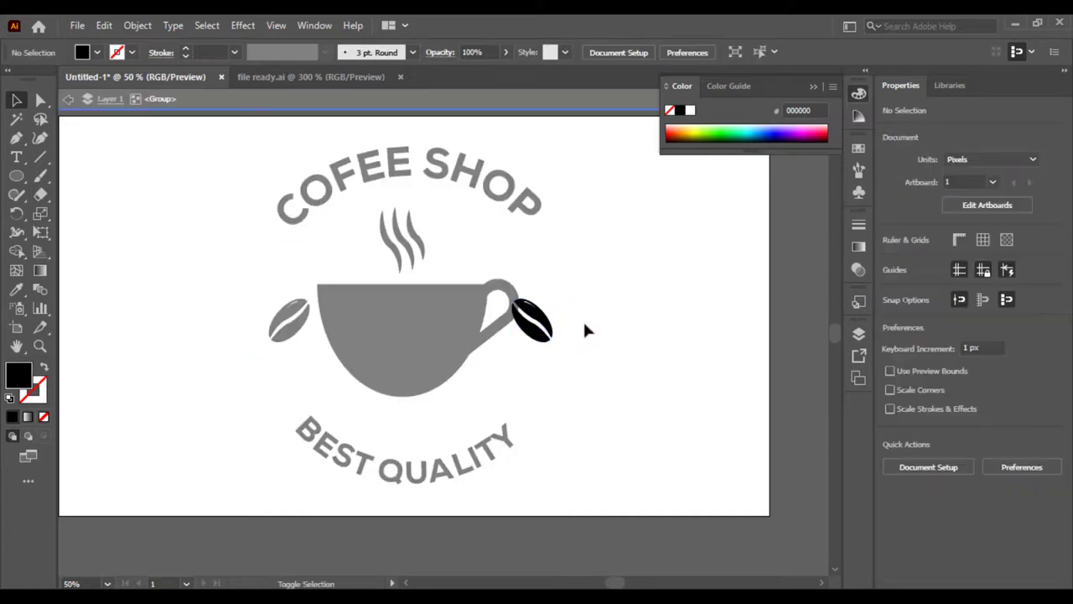
{"action": "double_click", "coordinate": [579, 330]}
{"action": "left_click_drag", "start_coordinate": [533, 320], "coordinate": [555, 320]}
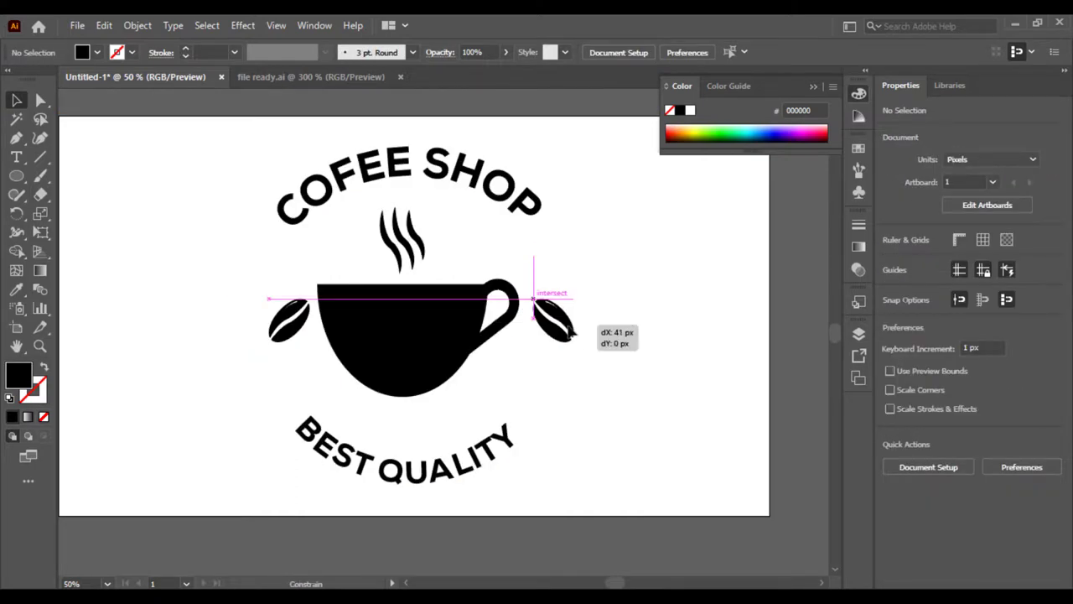
{"action": "left_click", "coordinate": [635, 337]}
{"action": "left_click_drag", "start_coordinate": [277, 339], "coordinate": [269, 339]}
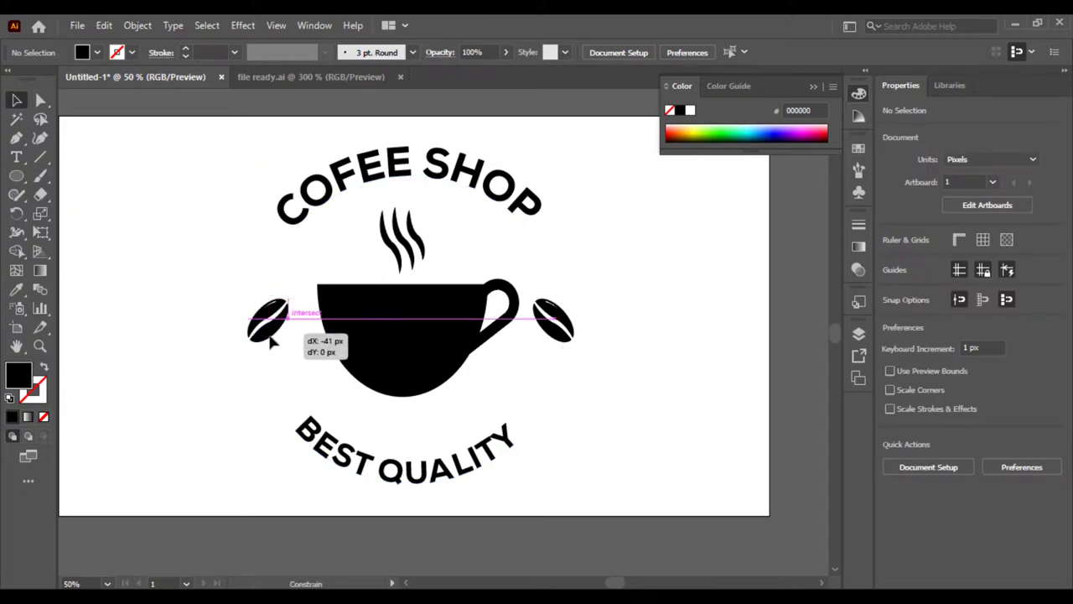
{"action": "left_click", "coordinate": [617, 388]}
Scale the whole badge down around its centre to about 443 × 425 px
{"action": "key", "text": "ctrl+minus"}
{"action": "key", "text": "ctrl+minus"}
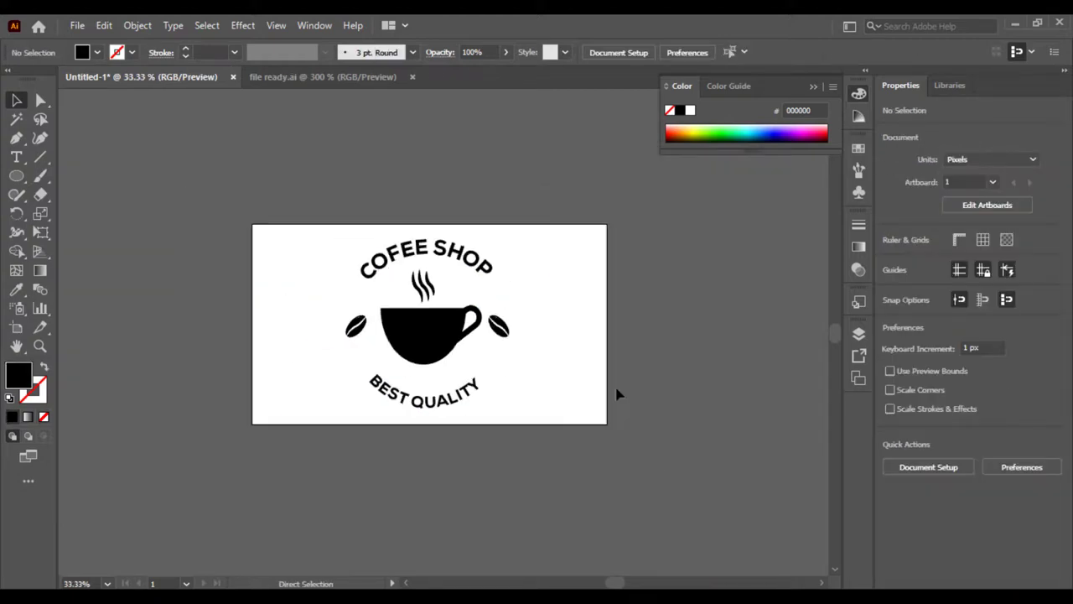
{"action": "key", "text": "ctrl+plus"}
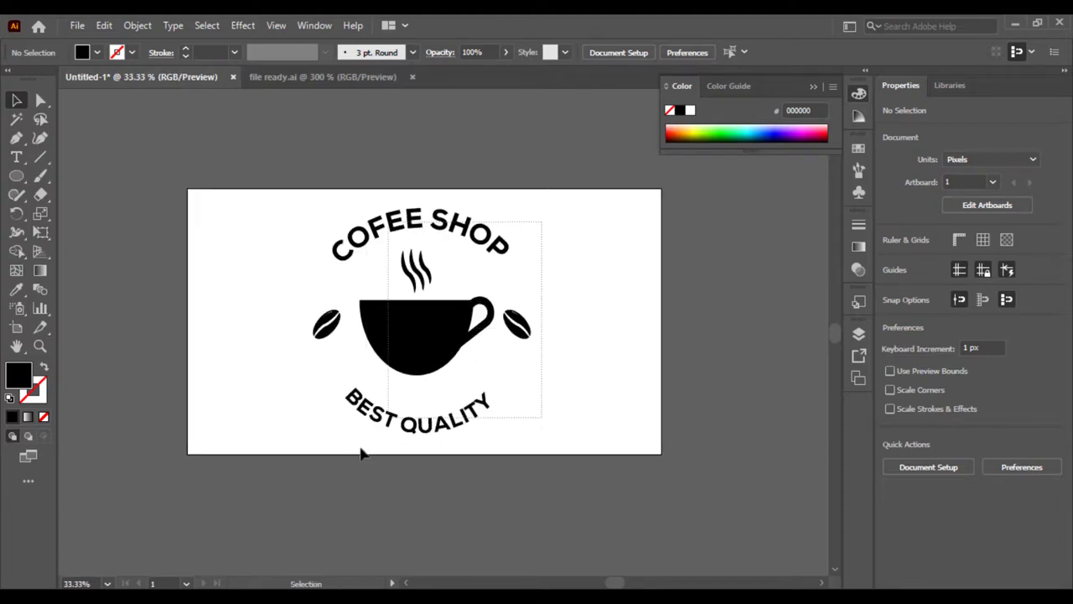
{"action": "key", "text": "ctrl+a"}
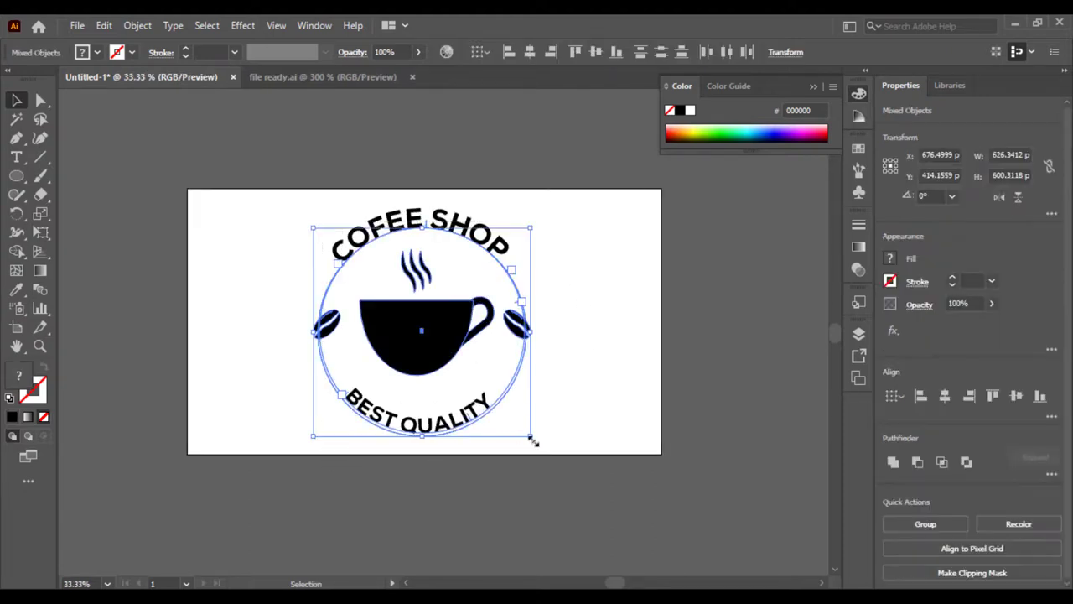
{"action": "left_click_drag", "start_coordinate": [533, 442], "coordinate": [500, 410]}
{"action": "left_click", "coordinate": [589, 424]}
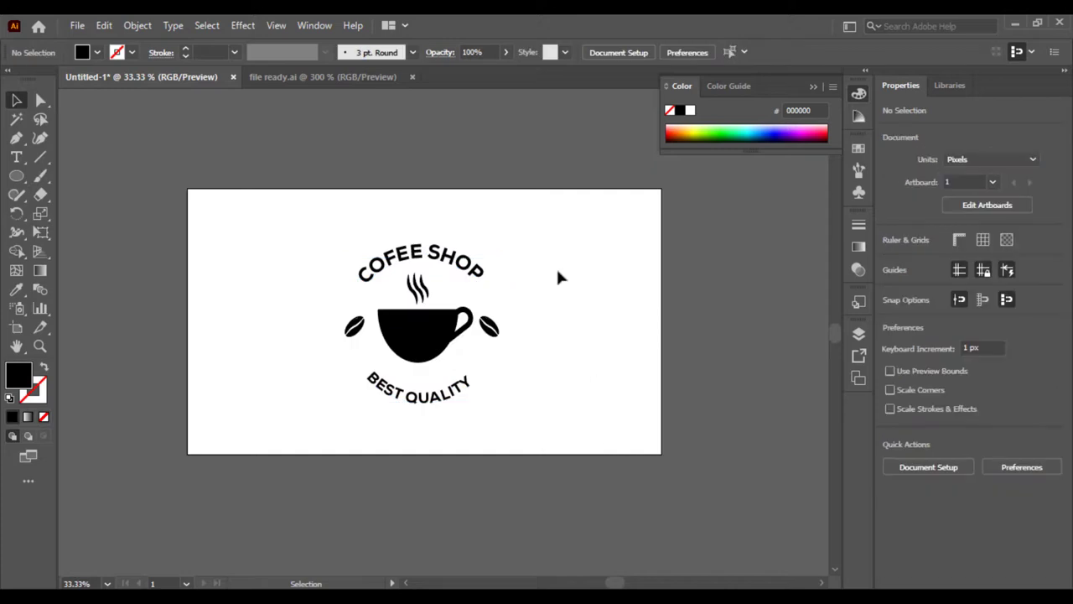
Shrink the coffee cup group slightly to roughly 245 × 230 px
{"action": "left_click_drag", "start_coordinate": [384, 393], "coordinate": [388, 394]}
{"action": "left_click", "coordinate": [459, 373]}
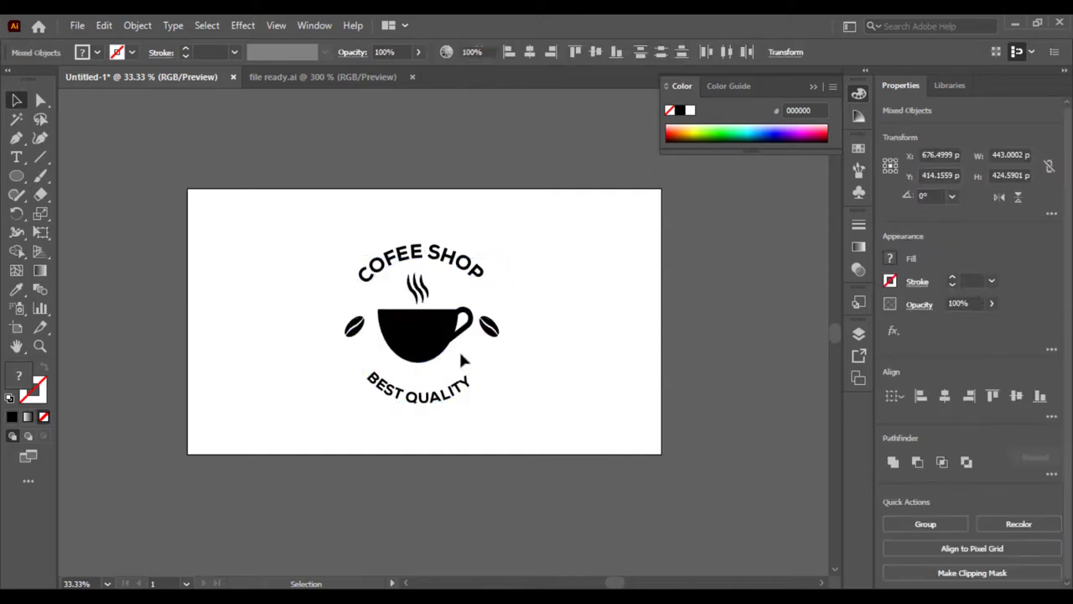
{"action": "left_click", "coordinate": [425, 339]}
{"action": "left_click_drag", "start_coordinate": [474, 362], "coordinate": [469, 358]}
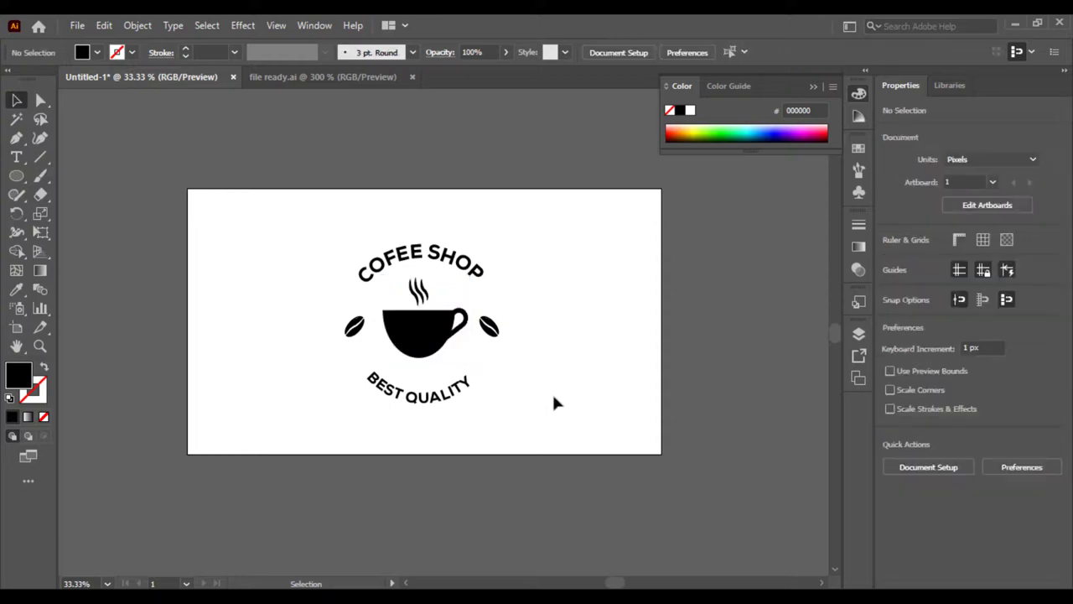
{"action": "left_click", "coordinate": [457, 270]}
{"action": "left_click", "coordinate": [548, 248]}
{"action": "key", "text": "ctrl+plus"}
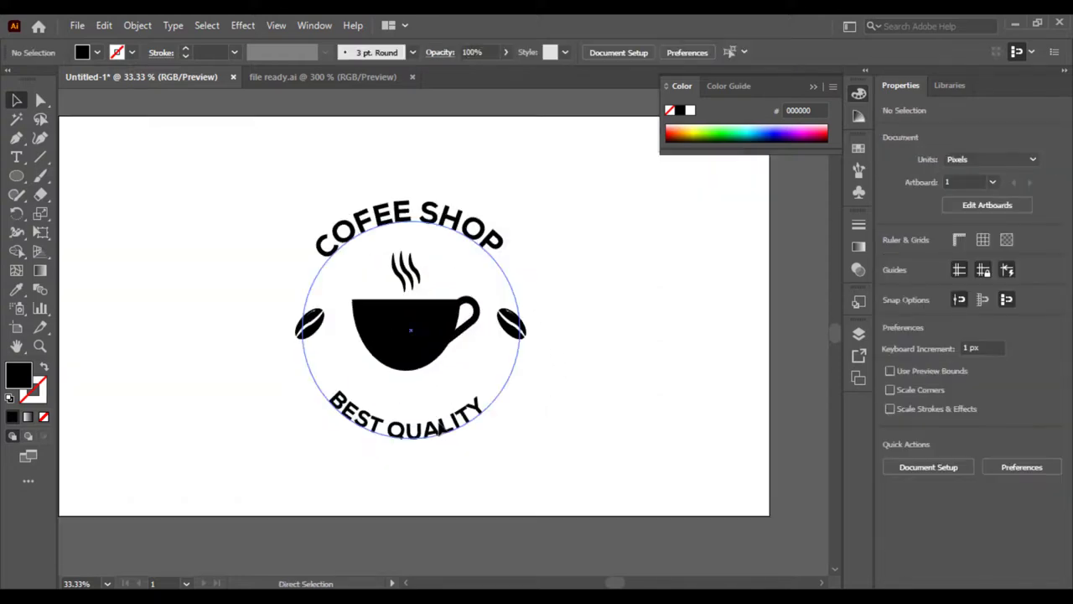
{"action": "key", "text": "ctrl+plus"}
Nudge the curved BEST QUALITY text up three steps toward the cup
{"action": "left_click", "coordinate": [424, 473]}
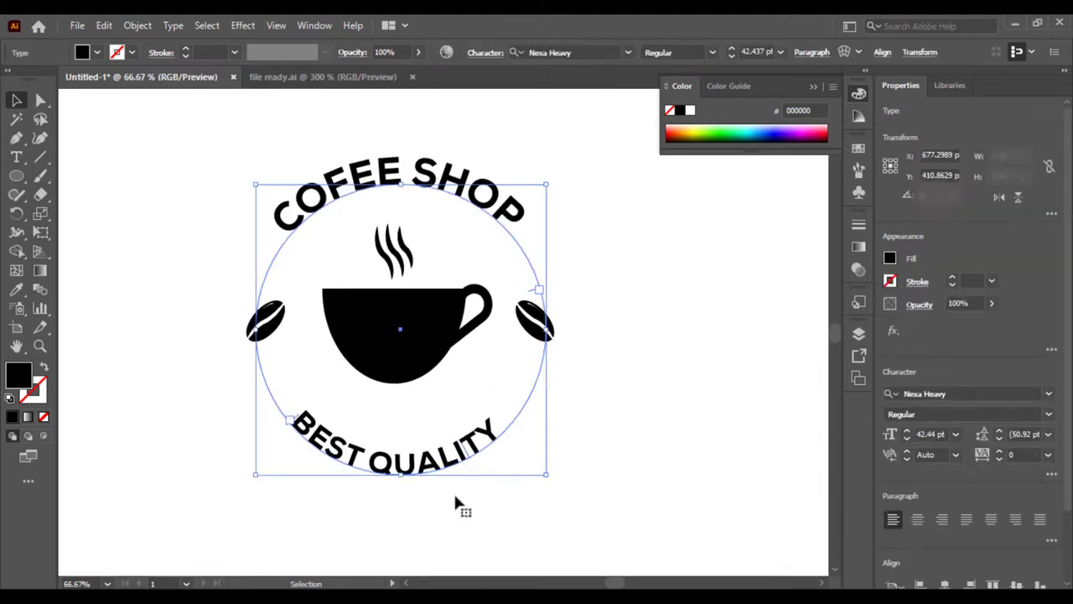
{"action": "key", "text": "Up"}
{"action": "key", "text": "Up"}
{"action": "key", "text": "Up"}
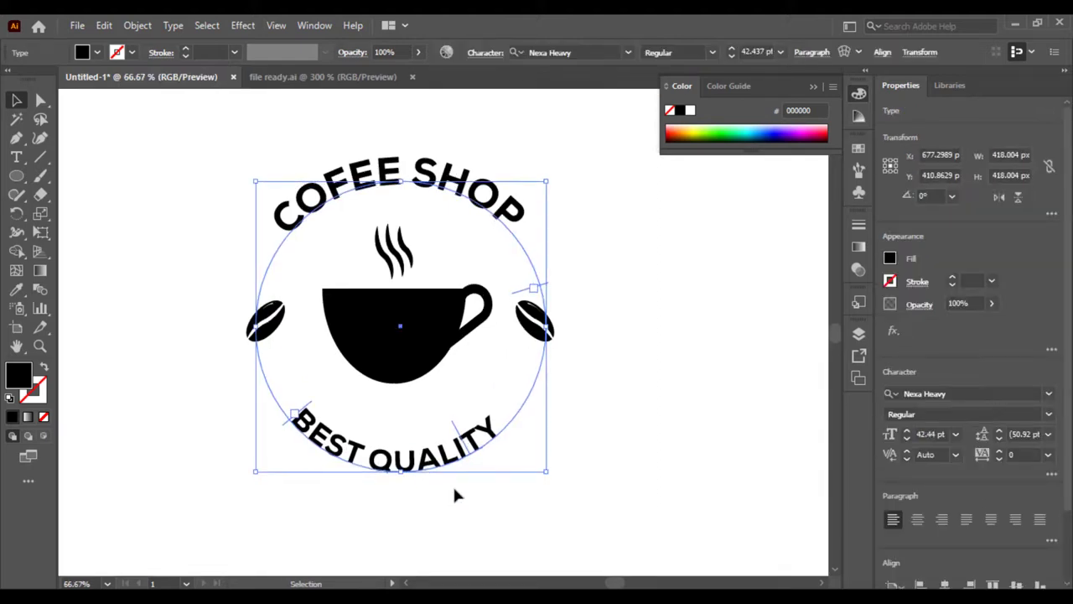
{"action": "key", "text": "Up"}
{"action": "key", "text": "Up"}
{"action": "key", "text": "Up"}
{"action": "key", "text": "Up"}
{"action": "key", "text": "Up"}
{"action": "key", "text": "Up"}
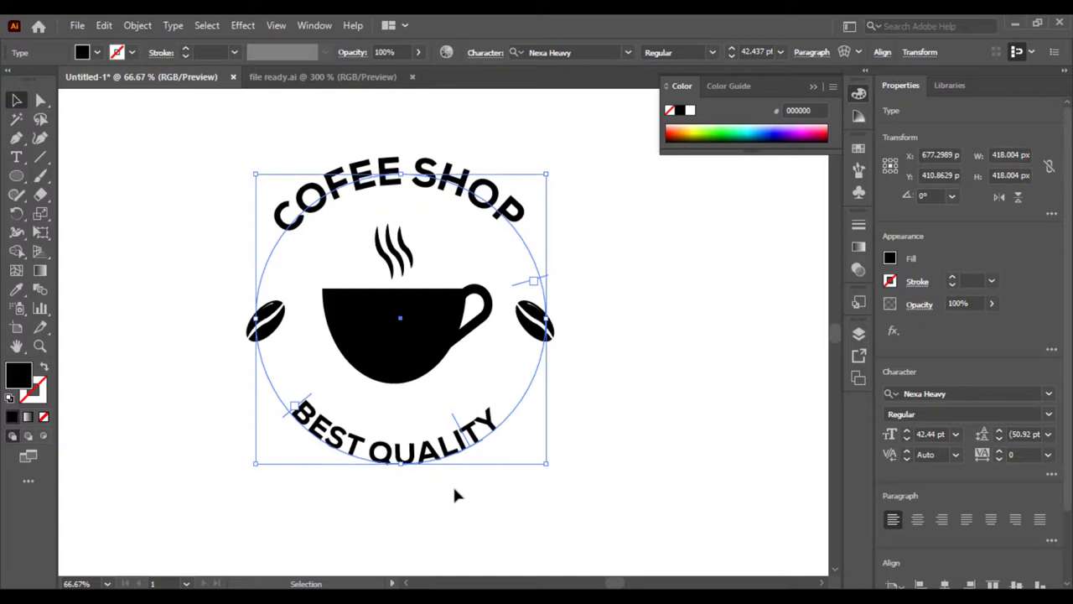
{"action": "key", "text": "Up"}
{"action": "key", "text": "Up"}
{"action": "key", "text": "Up"}
{"action": "key", "text": "Up"}
{"action": "key", "text": "Up"}
{"action": "key", "text": "Up"}
{"action": "key", "text": "Up"}
{"action": "key", "text": "Up"}
{"action": "key", "text": "Up"}
{"action": "key", "text": "Up"}
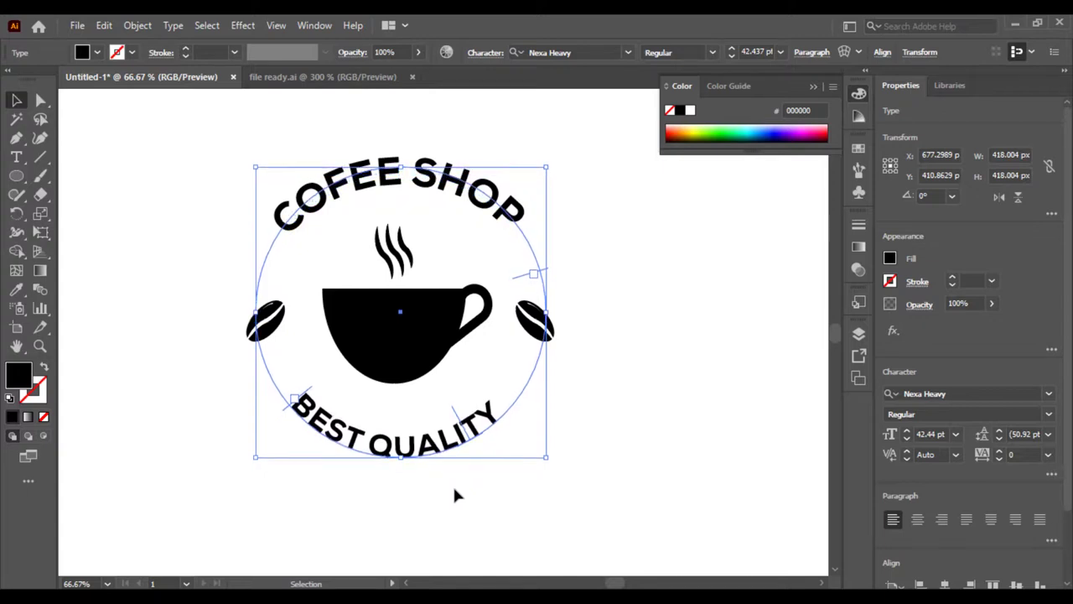
{"action": "left_click", "coordinate": [704, 411]}
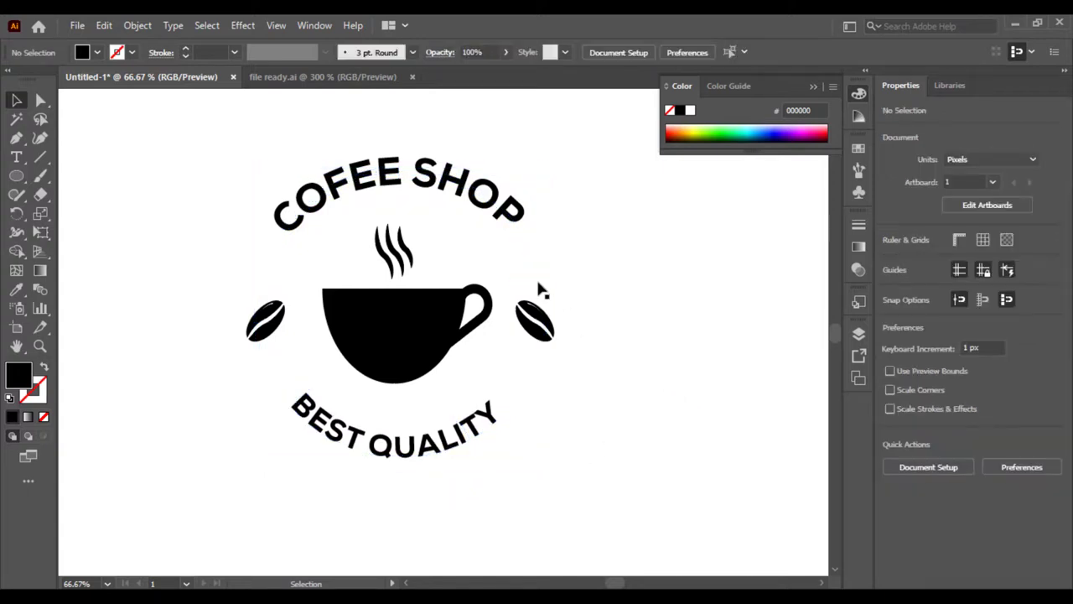
{"action": "left_click", "coordinate": [450, 183]}
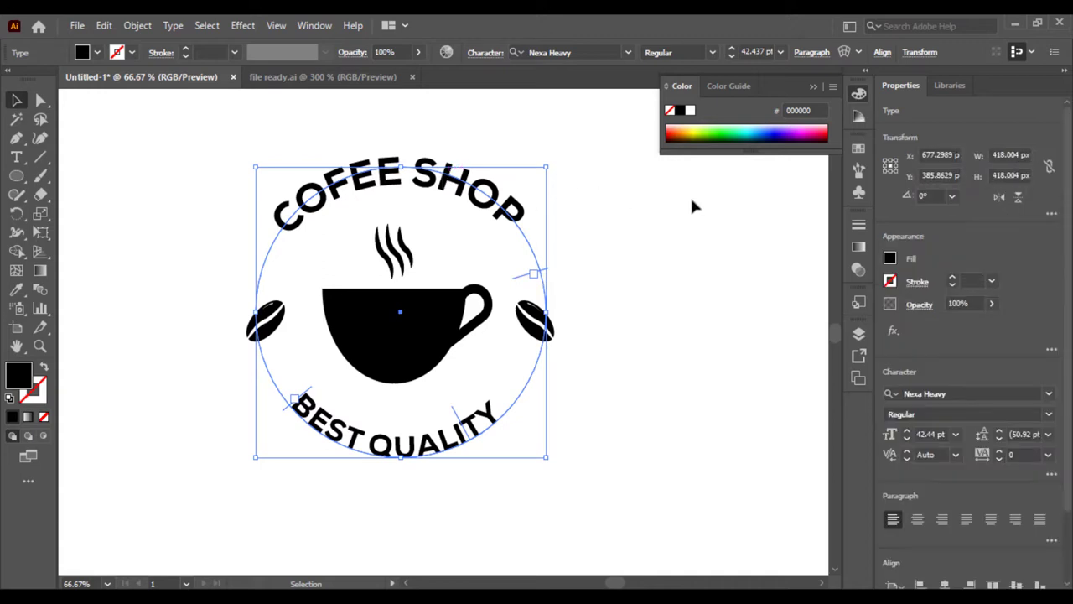
{"action": "left_click", "coordinate": [634, 319]}
Nudge the curved COFEE SHOP text down two steps toward the cup
{"action": "left_click", "coordinate": [528, 215]}
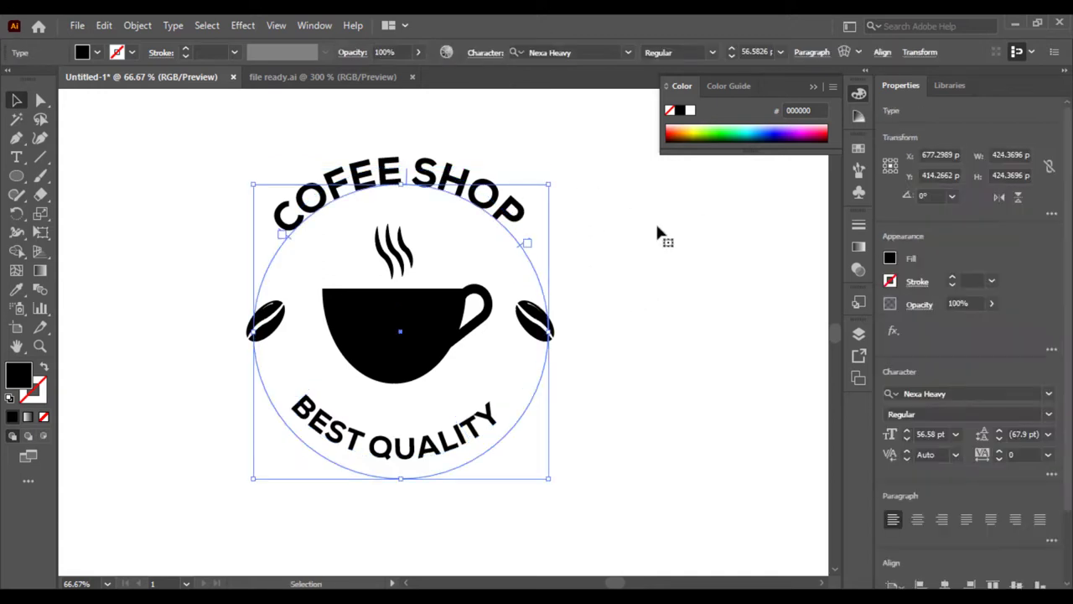
{"action": "key", "text": "Down"}
{"action": "key", "text": "Down"}
{"action": "key", "text": "Down"}
{"action": "key", "text": "Down"}
{"action": "key", "text": "Down"}
{"action": "key", "text": "Down"}
{"action": "key", "text": "Down"}
{"action": "key", "text": "Down"}
{"action": "key", "text": "Down"}
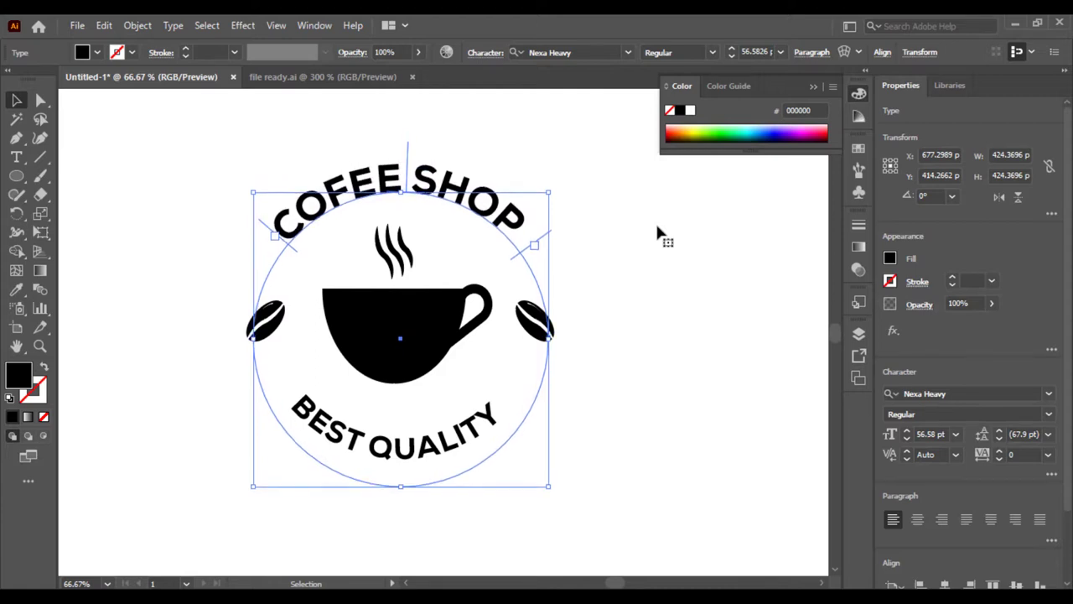
{"action": "key", "text": "Down"}
{"action": "key", "text": "Down"}
{"action": "key", "text": "Down"}
{"action": "left_click", "coordinate": [657, 220]}
Marquee-select every part of the badge
{"action": "left_click_drag", "start_coordinate": [596, 172], "coordinate": [223, 516]}
{"action": "left_click", "coordinate": [645, 445]}
{"action": "left_click_drag", "start_coordinate": [457, 549], "coordinate": [171, 168]}
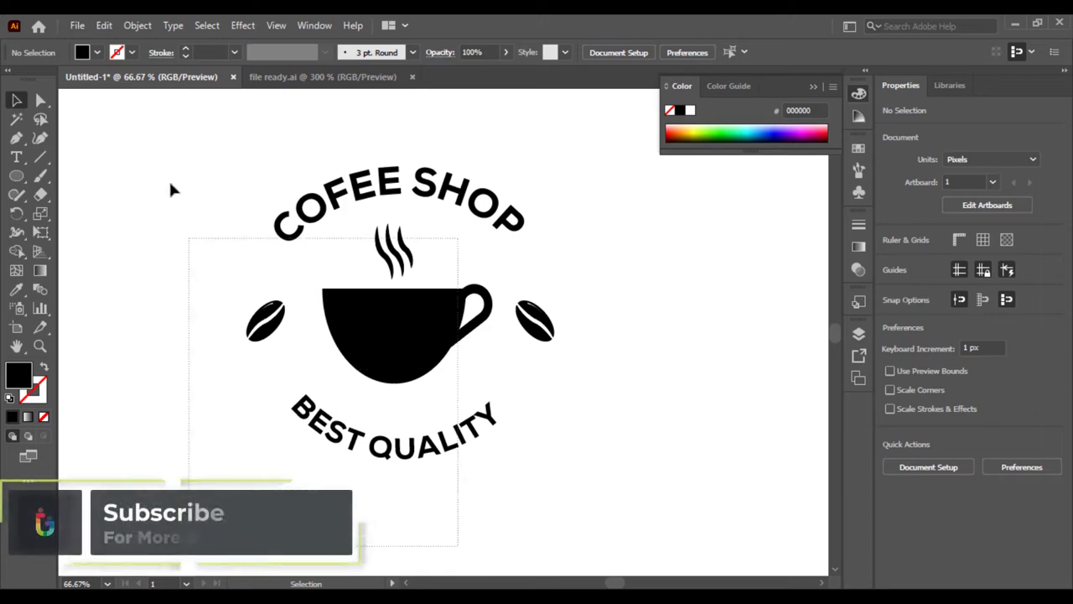
{"action": "left_click", "coordinate": [615, 155]}
{"action": "left_click_drag", "start_coordinate": [610, 161], "coordinate": [251, 460]}
Group all the selected badge parts into one group
{"action": "right_click", "coordinate": [395, 249]}
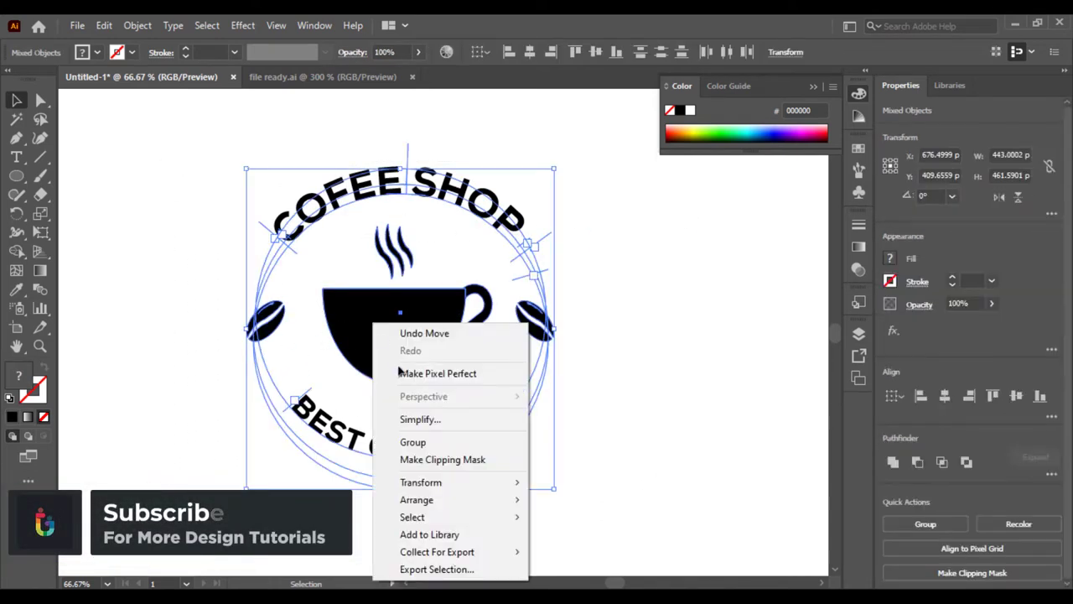
{"action": "left_click", "coordinate": [416, 441]}
{"action": "left_click", "coordinate": [598, 449]}
{"action": "scroll", "coordinate": [593, 453], "scroll_direction": "down", "scroll_amount": 1}
{"action": "scroll", "coordinate": [593, 453], "scroll_direction": "down", "scroll_amount": 1}
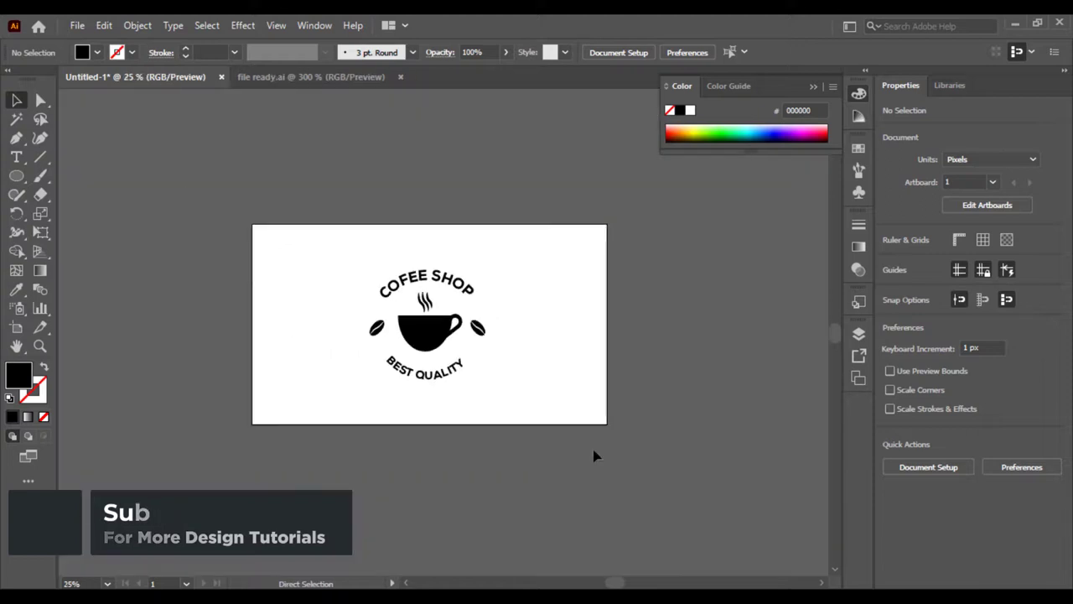
{"action": "scroll", "coordinate": [593, 452], "scroll_direction": "up", "scroll_amount": 1}
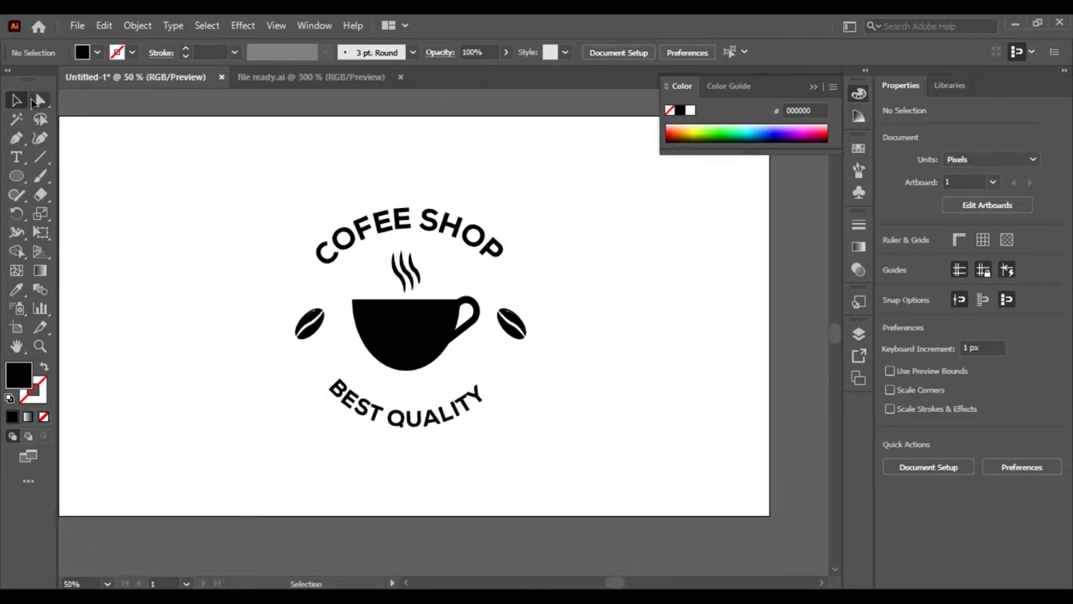
Centre the badge group horizontally and vertically on the artboard
{"action": "left_click", "coordinate": [514, 216]}
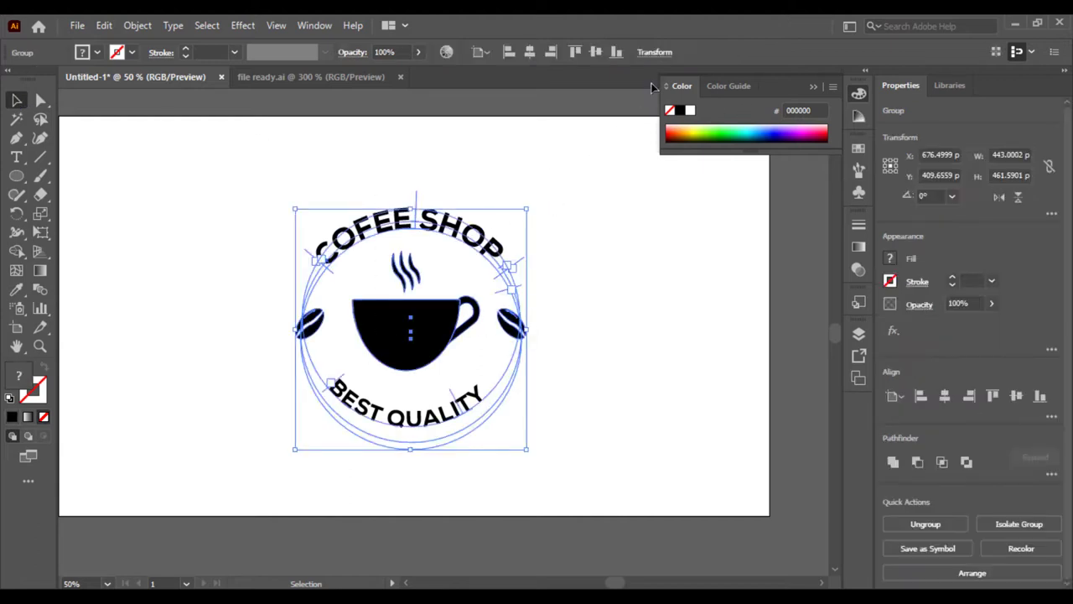
{"action": "left_click", "coordinate": [530, 52]}
{"action": "left_click", "coordinate": [597, 54]}
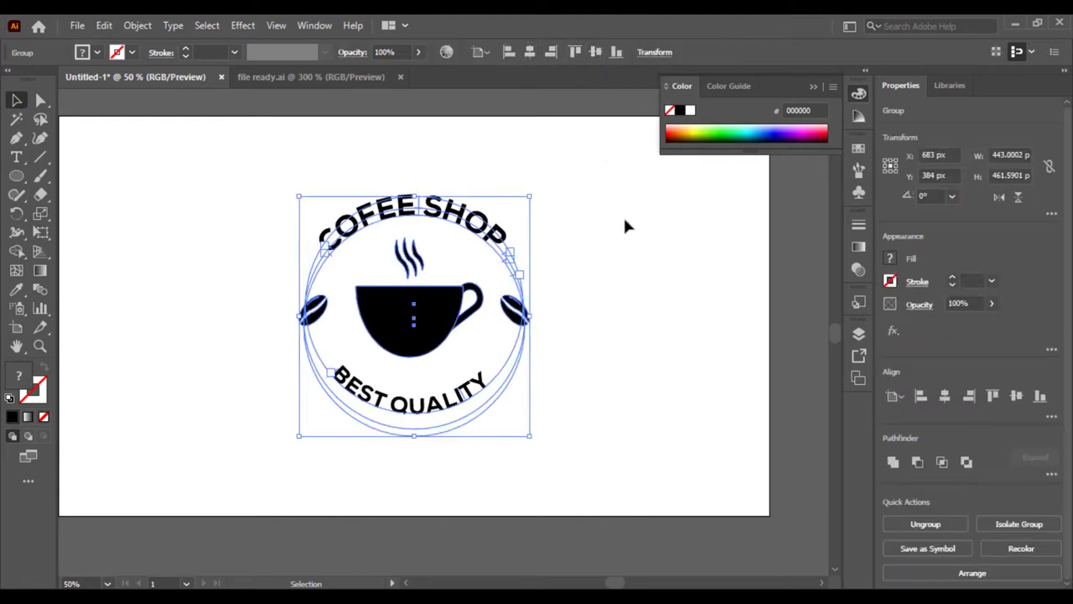
{"action": "left_click", "coordinate": [602, 245]}
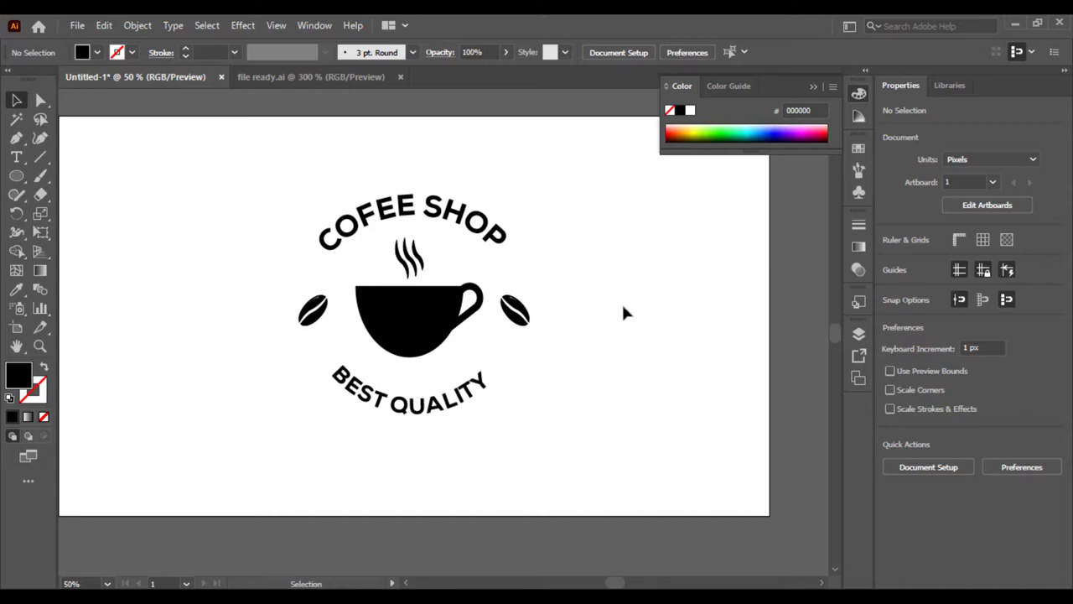
{"action": "key", "text": "ctrl+equal"}
{"action": "key", "text": "ctrl+equal"}
{"action": "scroll", "coordinate": [760, 329], "scroll_direction": "left", "scroll_amount": 3}
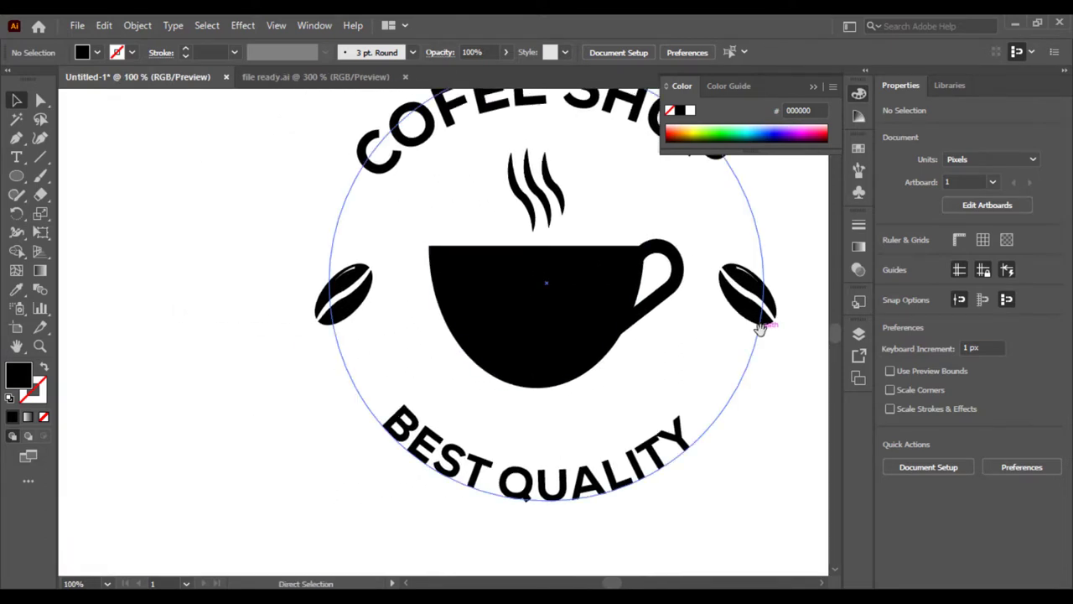
{"action": "key", "text": "ctrl+minus"}
{"action": "key", "text": "ctrl+minus"}
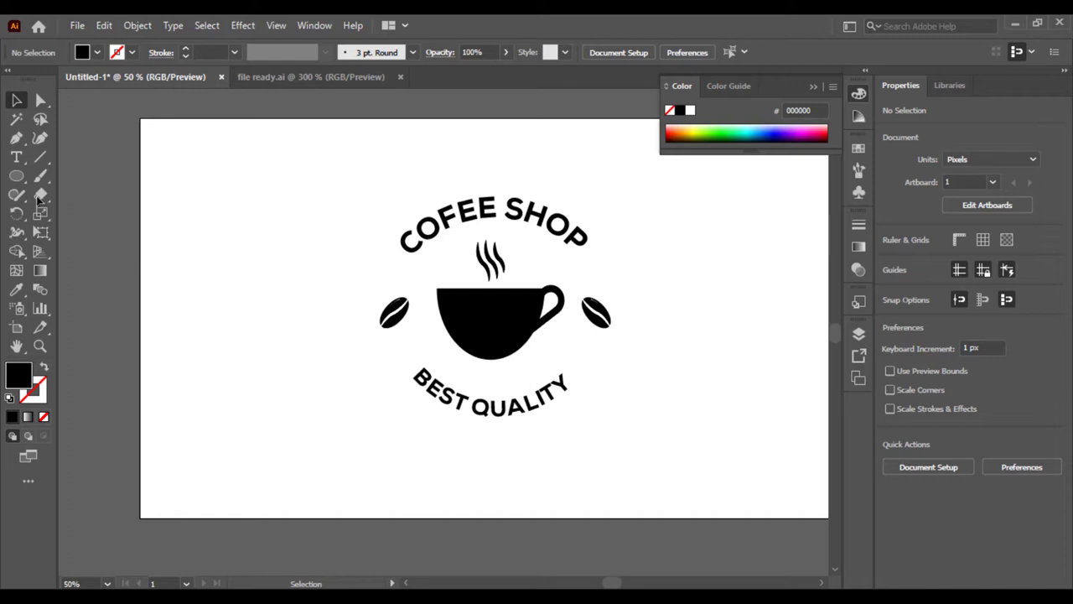
{"action": "left_click", "coordinate": [16, 176]}
Draw a black ellipse about 244 × 104 px left of the badge
{"action": "mouse_move", "coordinate": [209, 226]}
{"action": "left_mouse_down"}
{"action": "mouse_move", "coordinate": [256, 259]}
{"action": "mouse_move", "coordinate": [335, 277]}
{"action": "left_mouse_up"}
{"action": "key", "text": "ctrl+plus"}
{"action": "key", "text": "ctrl+plus"}
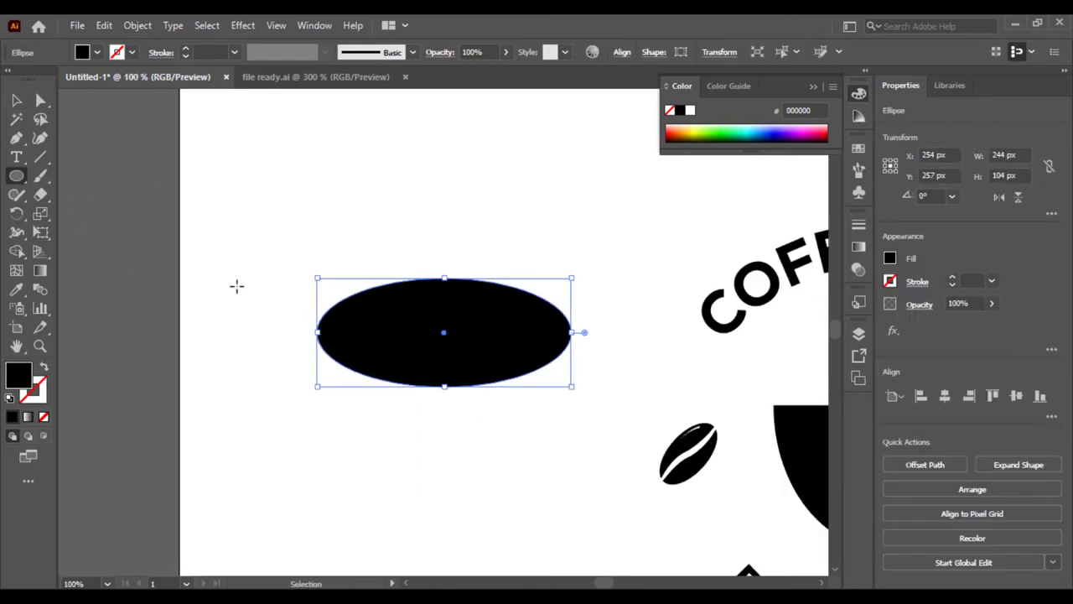
{"action": "left_click", "coordinate": [16, 100]}
{"action": "left_click", "coordinate": [330, 204]}
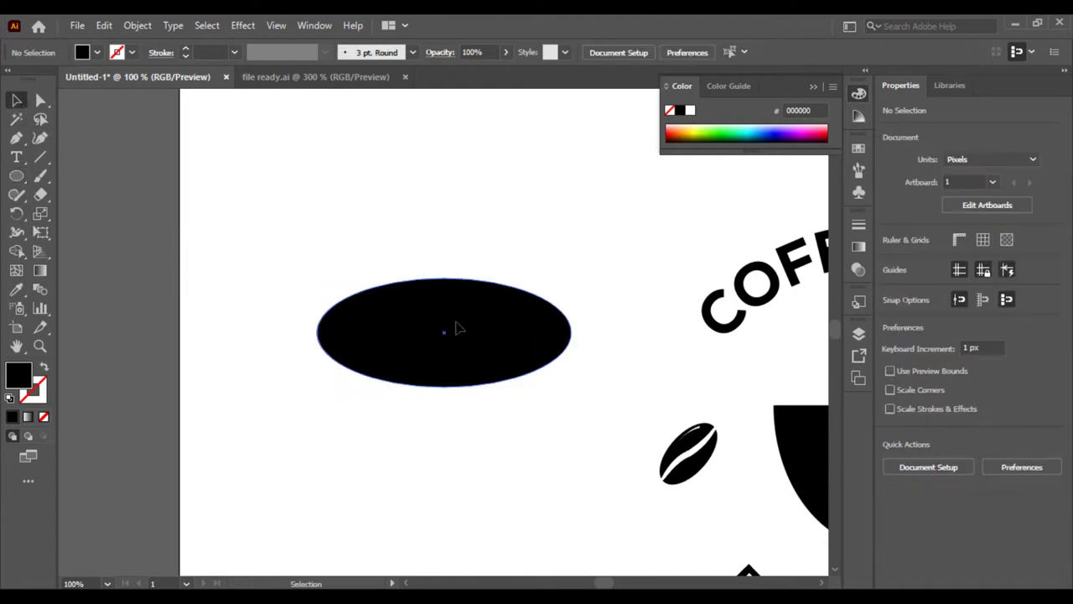
{"action": "left_click", "coordinate": [447, 328]}
Try a white, raised copy of the ellipse, then undo back to one black ellipse
{"action": "left_click_drag", "start_coordinate": [447, 328], "coordinate": [458, 312]}
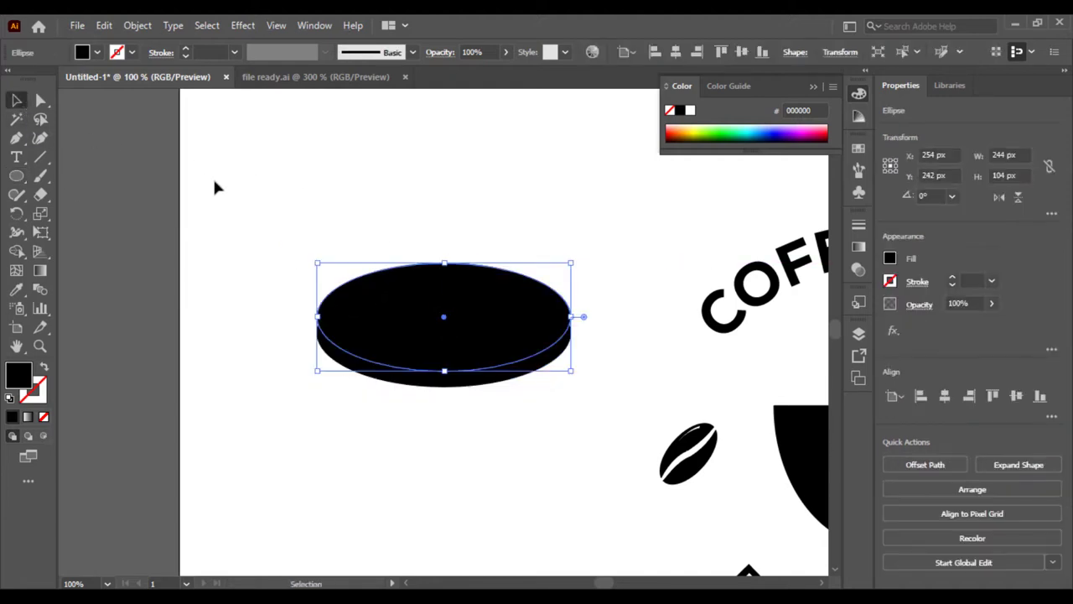
{"action": "left_click", "coordinate": [97, 52]}
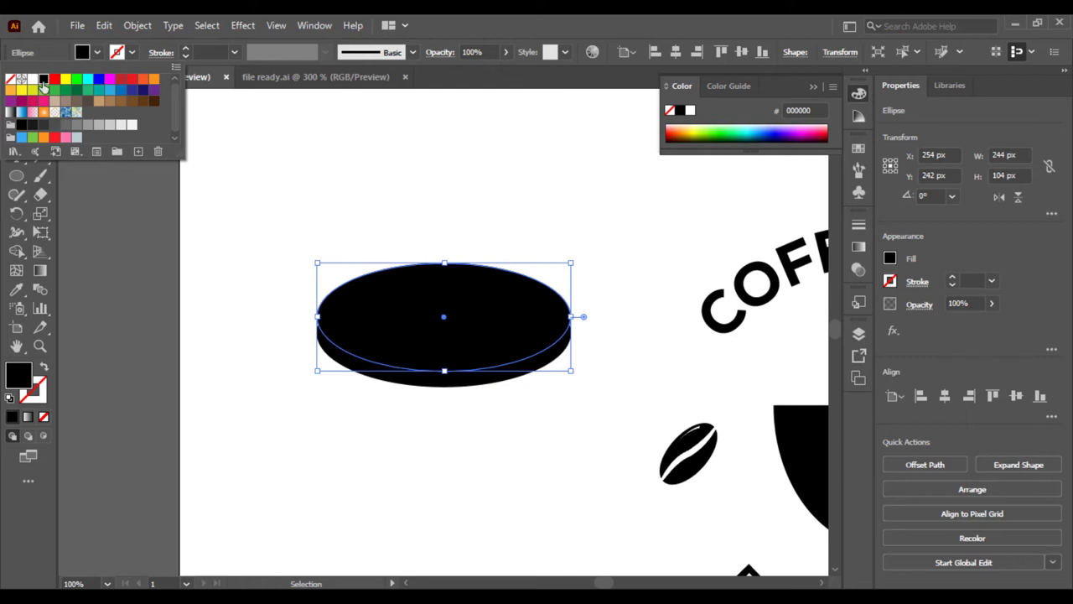
{"action": "left_click", "coordinate": [34, 88]}
{"action": "left_click", "coordinate": [428, 415]}
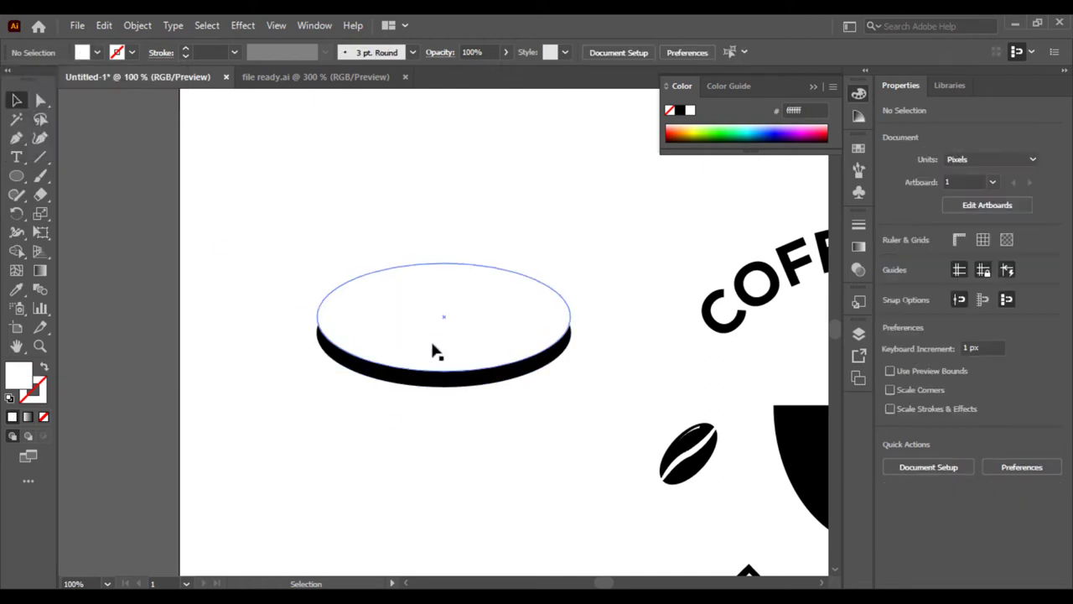
{"action": "left_click_drag", "start_coordinate": [433, 337], "coordinate": [436, 336]}
{"action": "key", "text": "ctrl+z"}
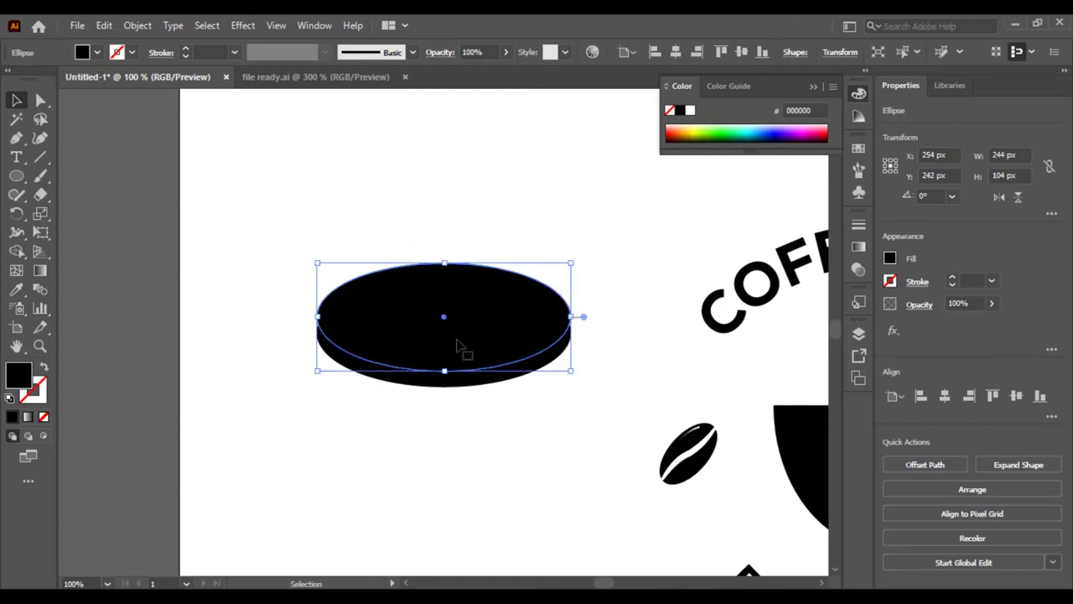
{"action": "key", "text": "ctrl+z"}
{"action": "key", "text": "v"}
Try filling the ellipse white and resizing it, then undo both changes
{"action": "left_click", "coordinate": [83, 52]}
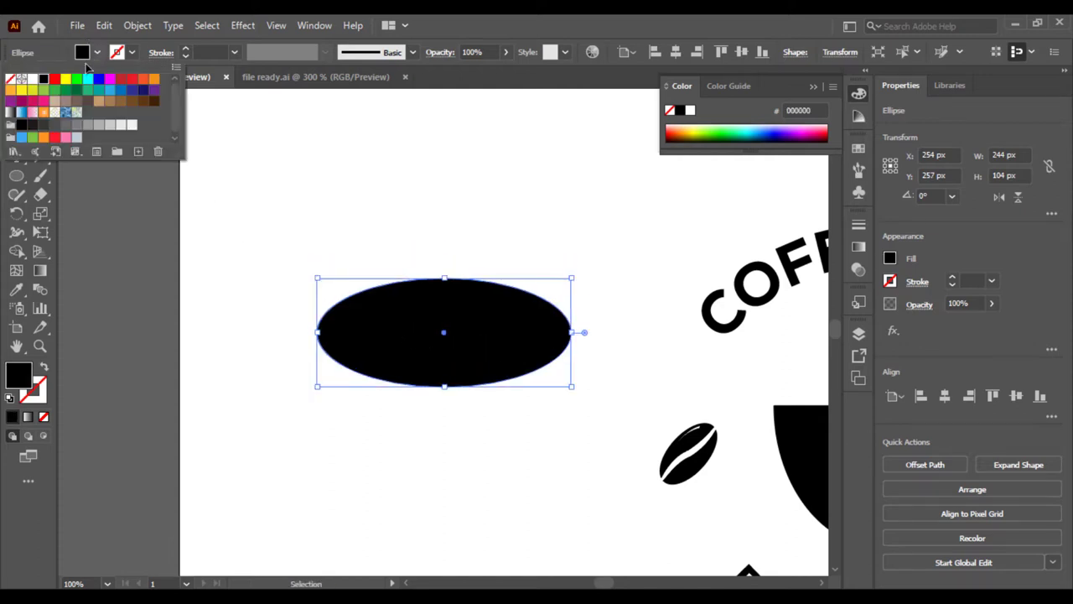
{"action": "left_click", "coordinate": [32, 79]}
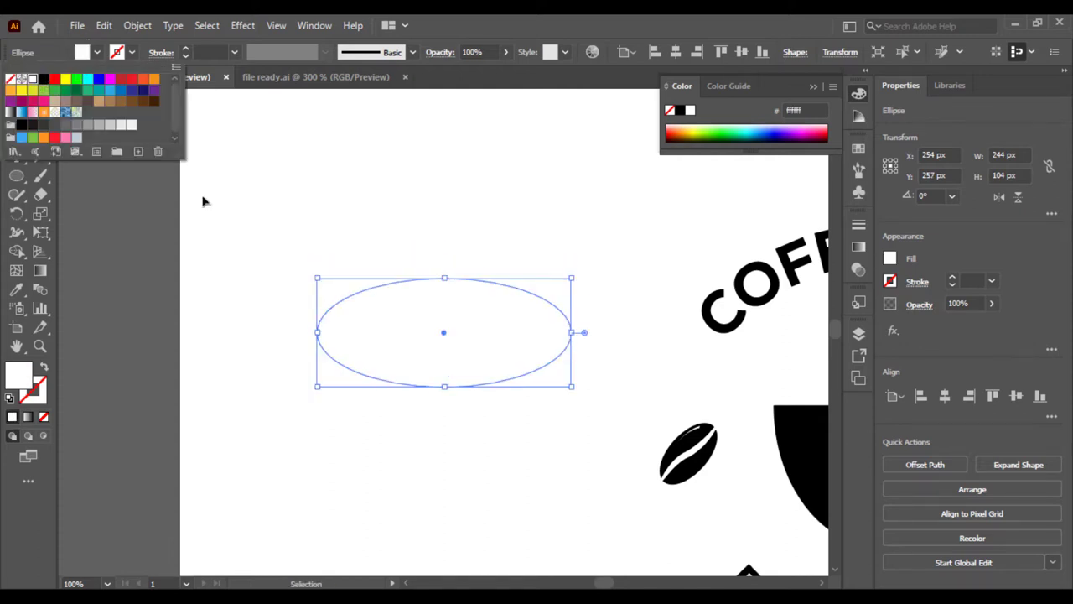
{"action": "left_click", "coordinate": [443, 382]}
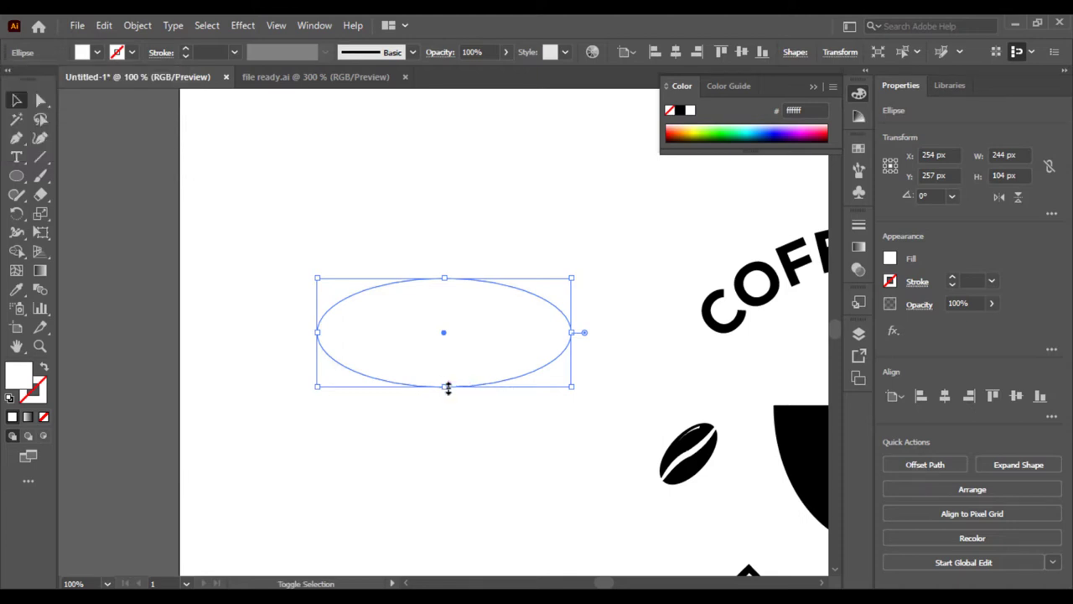
{"action": "left_click_drag", "start_coordinate": [448, 388], "coordinate": [444, 354]}
{"action": "key", "text": "ctrl+z"}
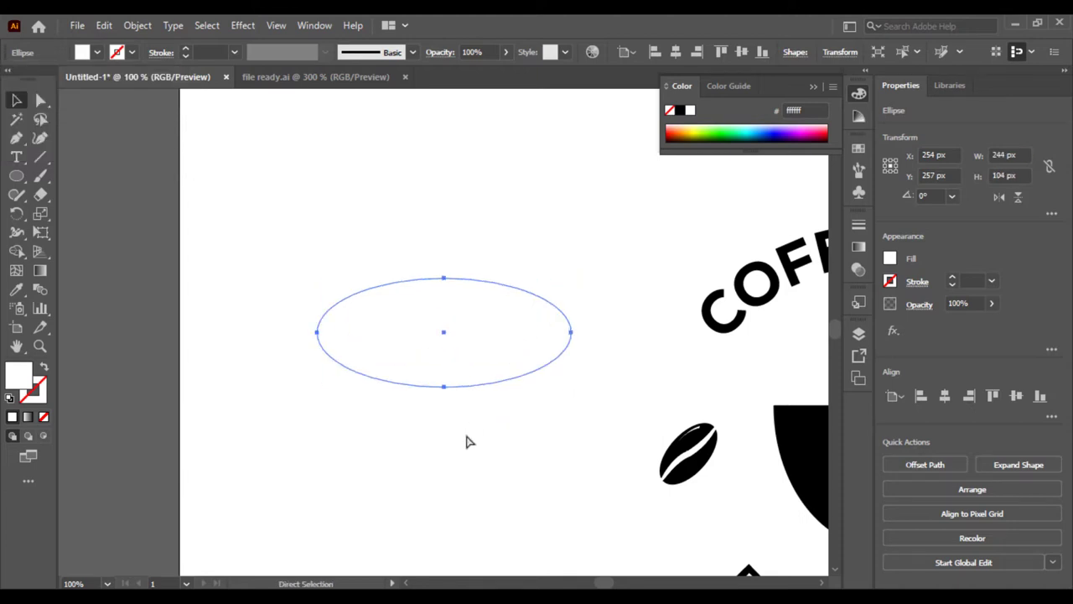
{"action": "key", "text": "ctrl+z"}
{"action": "key", "text": "v"}
Paste a copy of the black ellipse in front of the original
{"action": "left_click", "coordinate": [422, 364]}
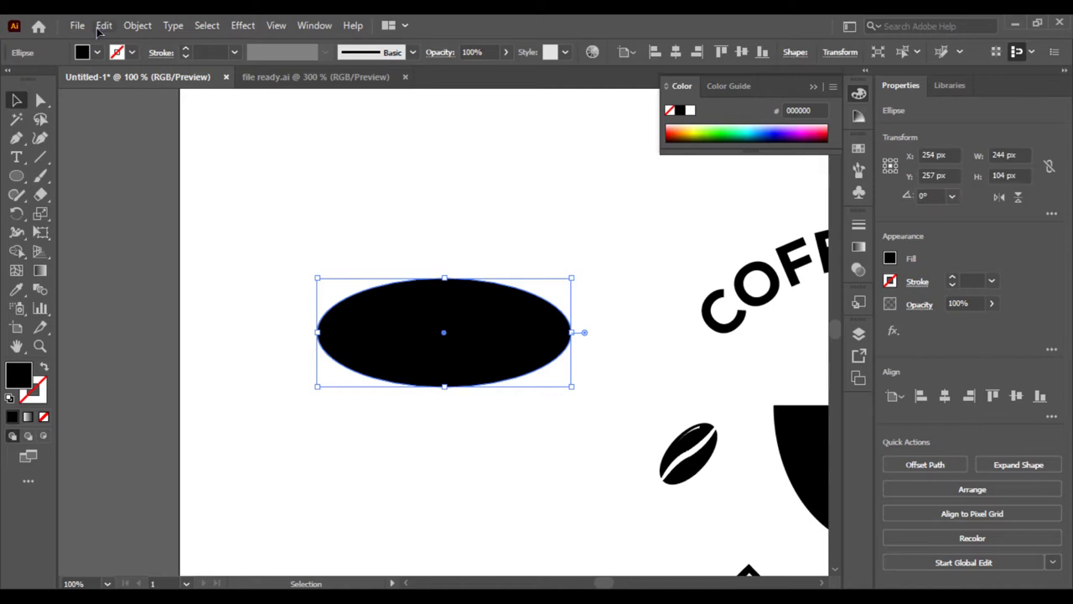
{"action": "left_click", "coordinate": [103, 25]}
{"action": "left_click", "coordinate": [103, 25]}
{"action": "left_click", "coordinate": [103, 25]}
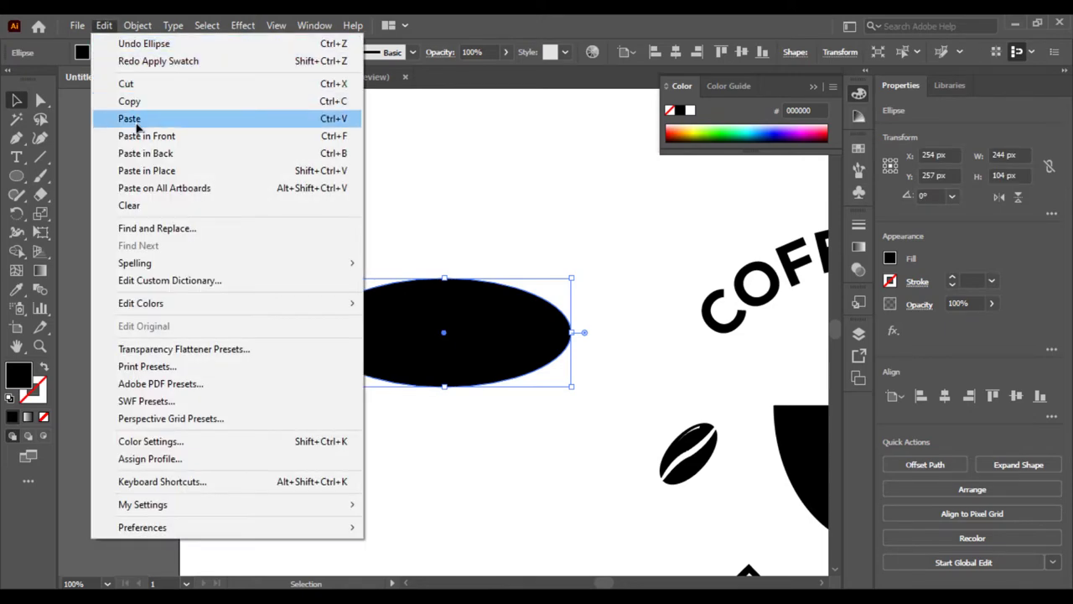
{"action": "left_click", "coordinate": [149, 137]}
{"action": "left_click", "coordinate": [383, 410]}
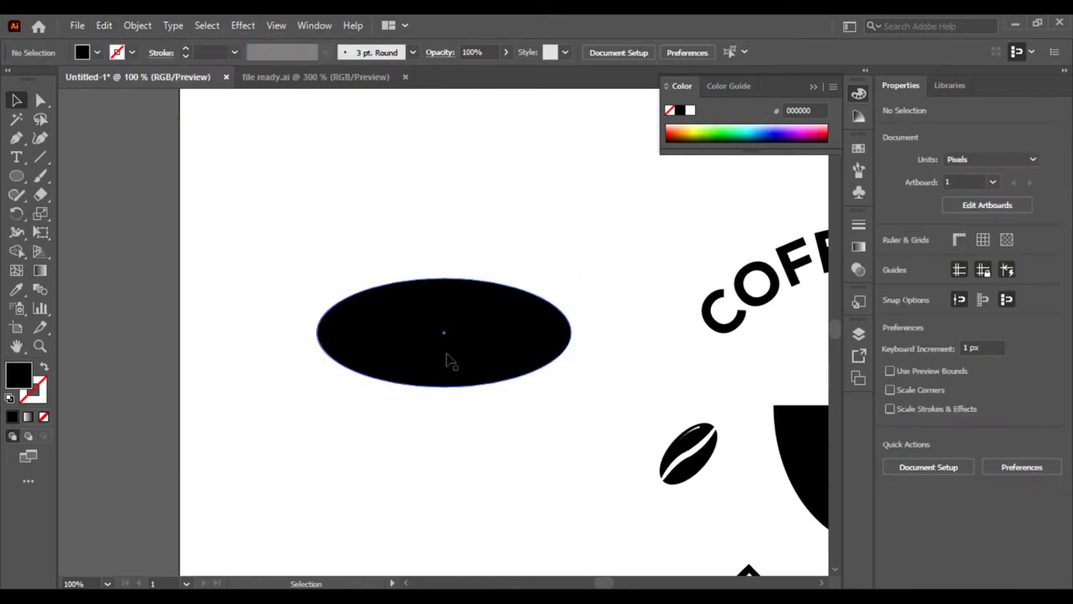
{"action": "left_click", "coordinate": [450, 361]}
Fill the front copy white, shrink it and shift it upward
{"action": "left_click", "coordinate": [97, 52]}
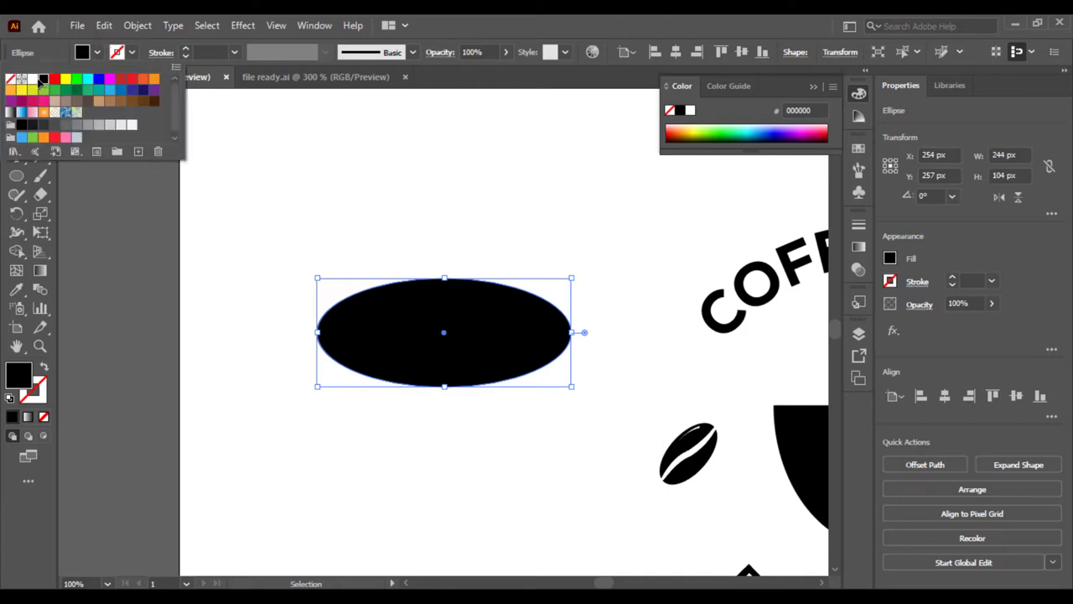
{"action": "left_click", "coordinate": [32, 79]}
{"action": "left_click_drag", "start_coordinate": [445, 387], "coordinate": [448, 364]}
{"action": "mouse_move", "coordinate": [455, 350]}
{"action": "left_mouse_down"}
{"action": "mouse_move", "coordinate": [455, 341]}
{"action": "mouse_move", "coordinate": [443, 361]}
{"action": "left_mouse_up"}
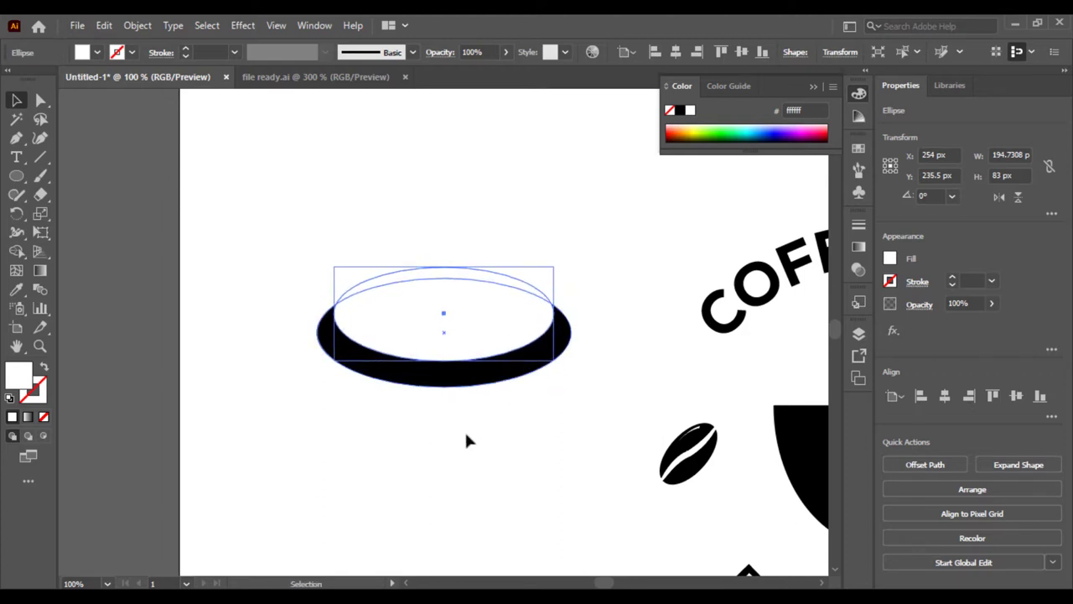
Remove the inner white region with Shape Builder, leaving a 244 × 79.86 px crescent
{"action": "left_click", "coordinate": [508, 425]}
{"action": "left_click_drag", "start_coordinate": [509, 425], "coordinate": [355, 280]}
{"action": "left_click", "coordinate": [16, 251]}
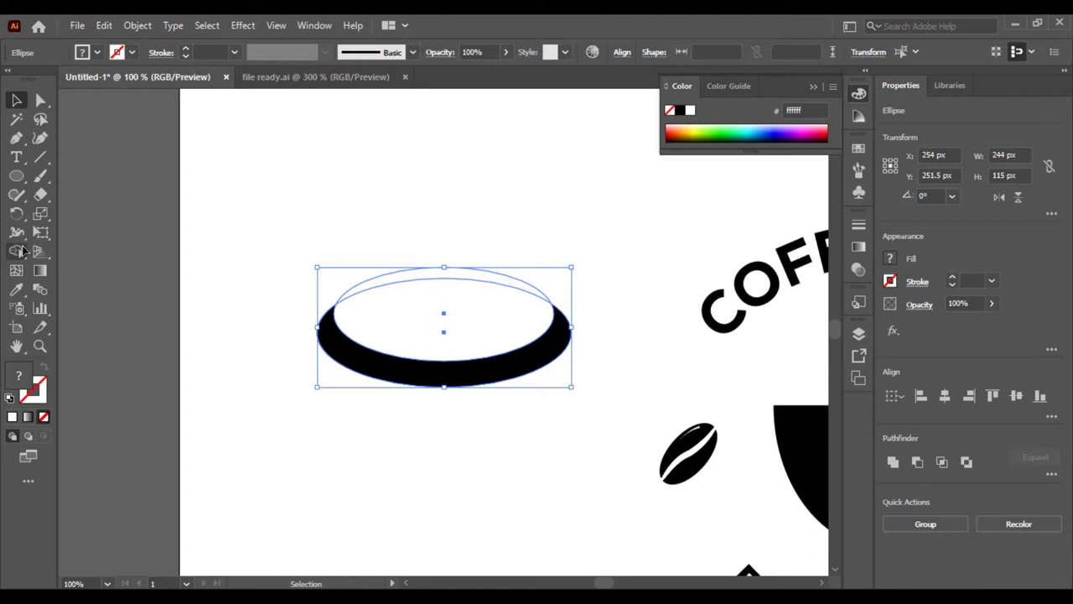
{"action": "left_click", "coordinate": [375, 299], "text": "alt"}
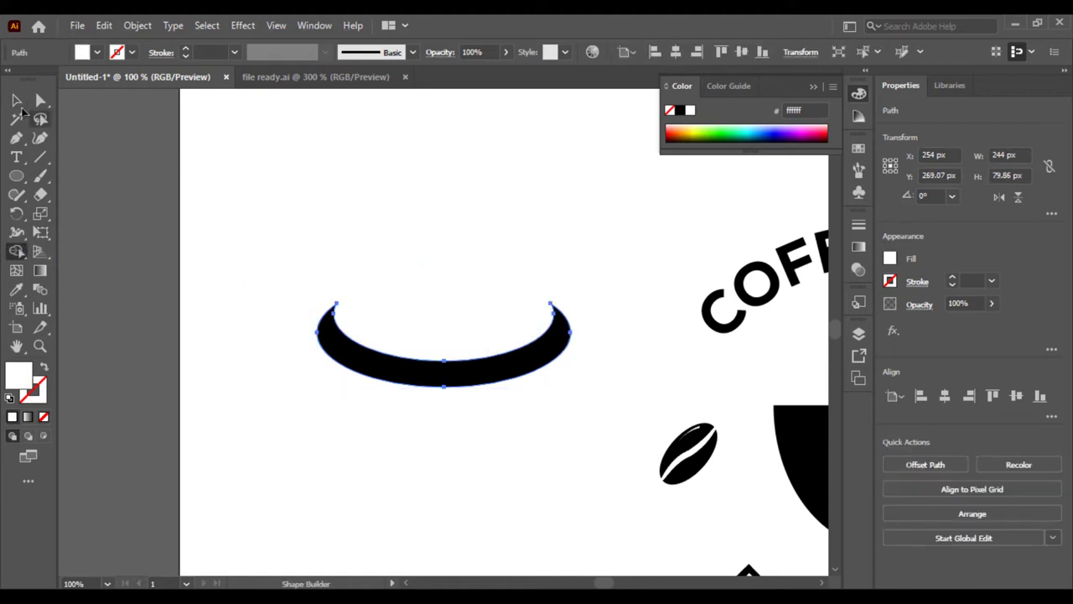
Move the crescent under the coffee cup and shrink it to about 196 px wide
{"action": "key", "text": "v"}
{"action": "left_click_drag", "start_coordinate": [348, 334], "coordinate": [713, 436]}
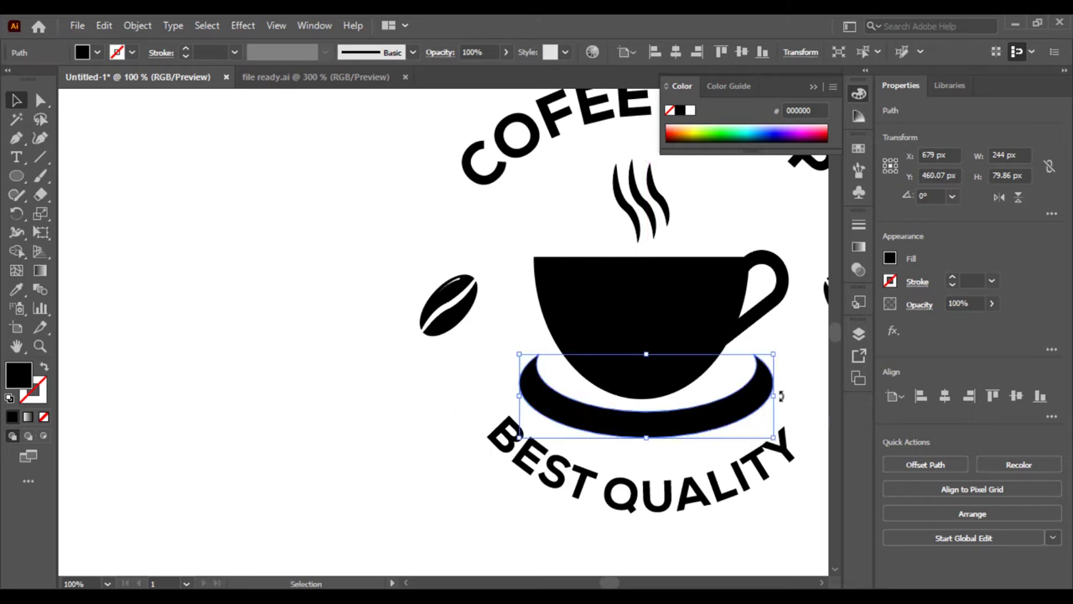
{"action": "left_click_drag", "start_coordinate": [779, 396], "coordinate": [750, 404]}
{"action": "left_click", "coordinate": [776, 369]}
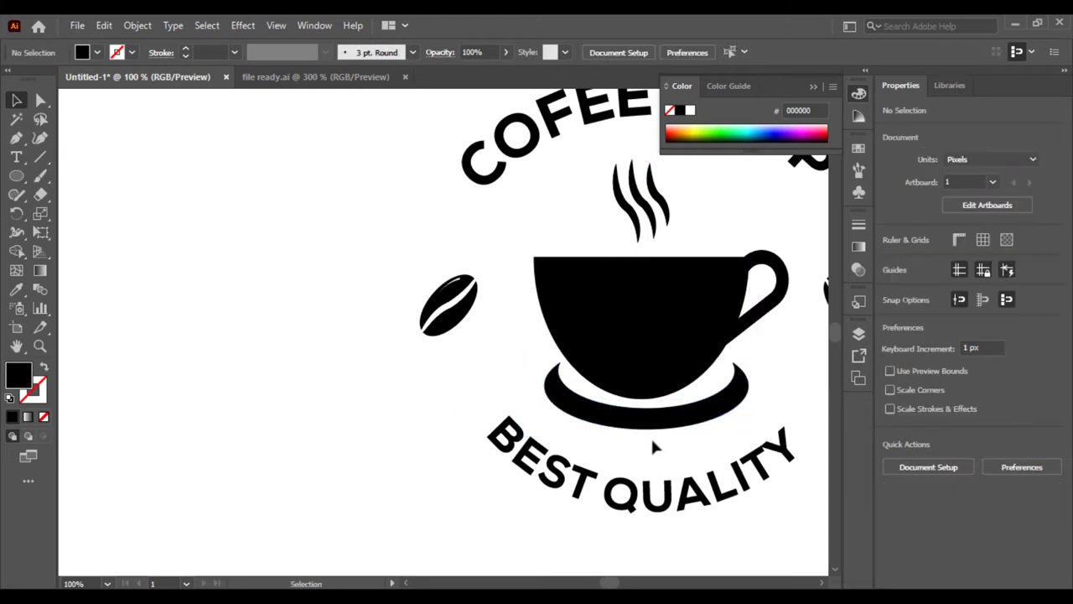
Group the selected badge artwork, then ungroup it again
{"action": "left_click_drag", "start_coordinate": [615, 196], "coordinate": [682, 305]}
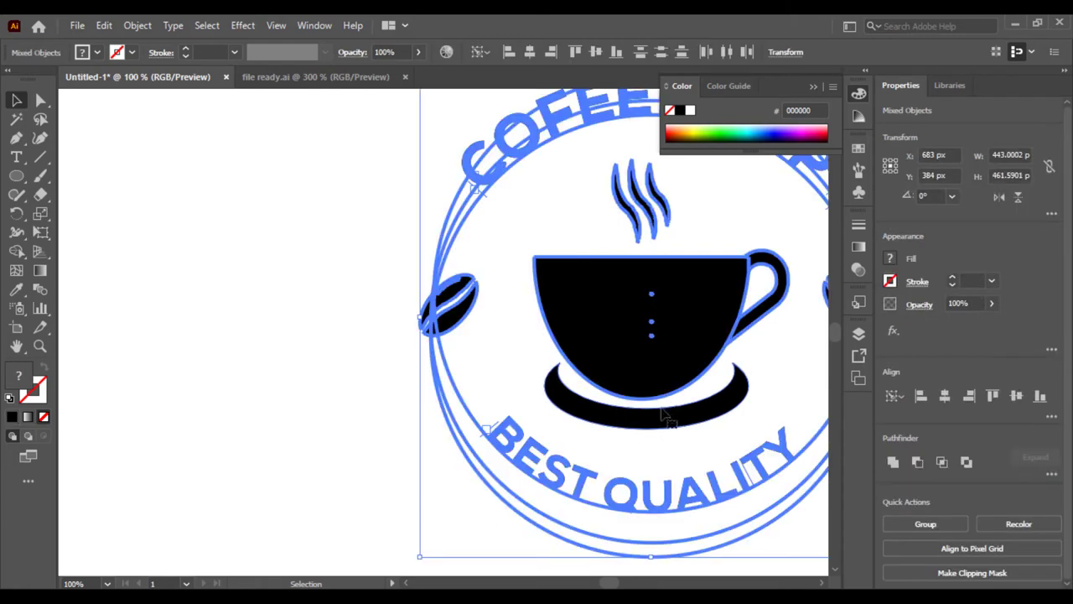
{"action": "right_click", "coordinate": [659, 366]}
{"action": "left_click", "coordinate": [701, 223]}
{"action": "left_click", "coordinate": [250, 332]}
{"action": "left_click", "coordinate": [592, 327]}
{"action": "right_click", "coordinate": [594, 336]}
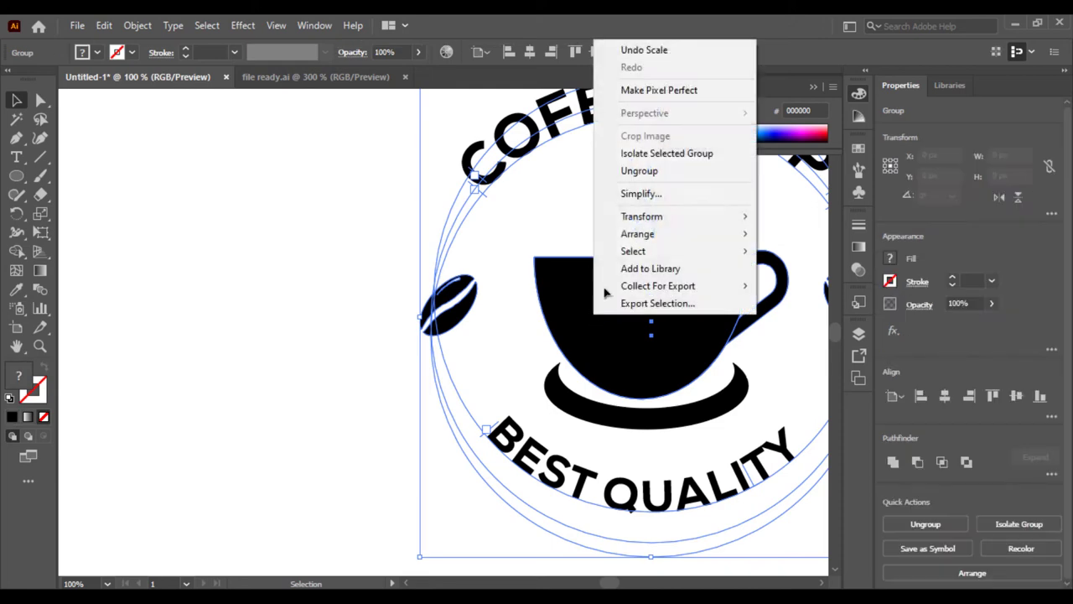
{"action": "left_click", "coordinate": [639, 174]}
Group the saucer, cup and steam into one 244.57 × 259.1 px group
{"action": "left_click", "coordinate": [220, 311]}
{"action": "left_click", "coordinate": [618, 419]}
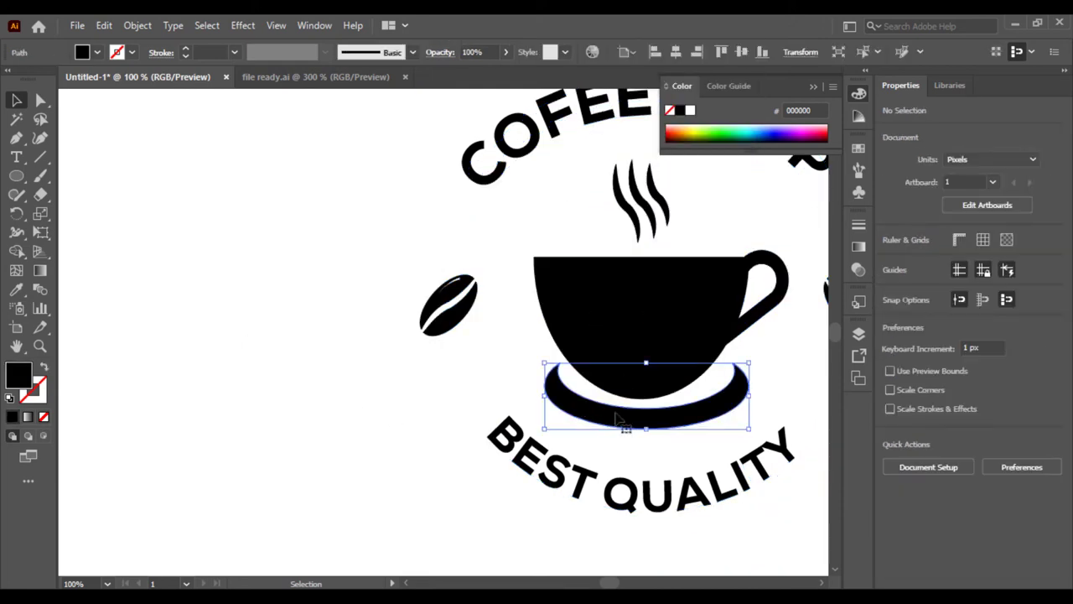
{"action": "left_click", "coordinate": [633, 329], "text": "shift"}
{"action": "right_click", "coordinate": [646, 277]}
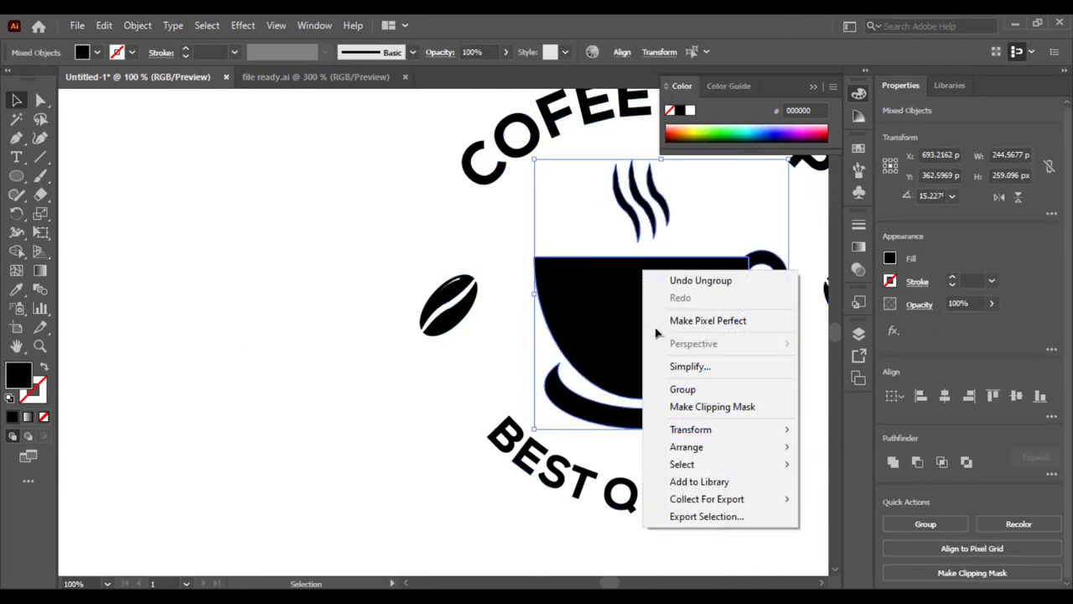
{"action": "left_click", "coordinate": [678, 388]}
{"action": "left_click_drag", "start_coordinate": [621, 400], "coordinate": [407, 403]}
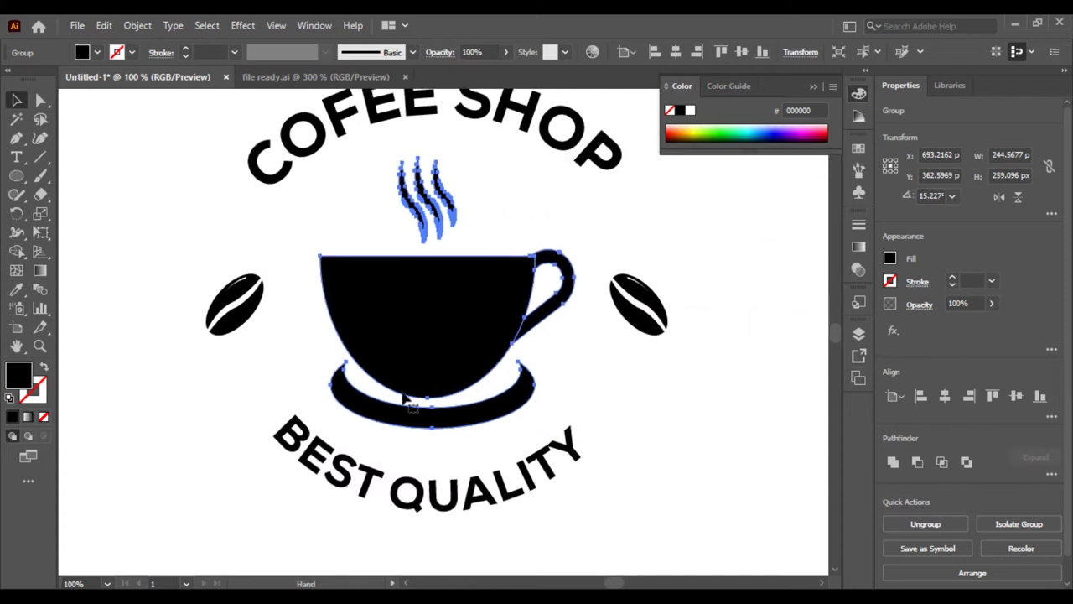
Scale the cup, saucer and steam group down to about 235 × 249 px
{"action": "left_click", "coordinate": [654, 436]}
{"action": "left_click", "coordinate": [646, 436]}
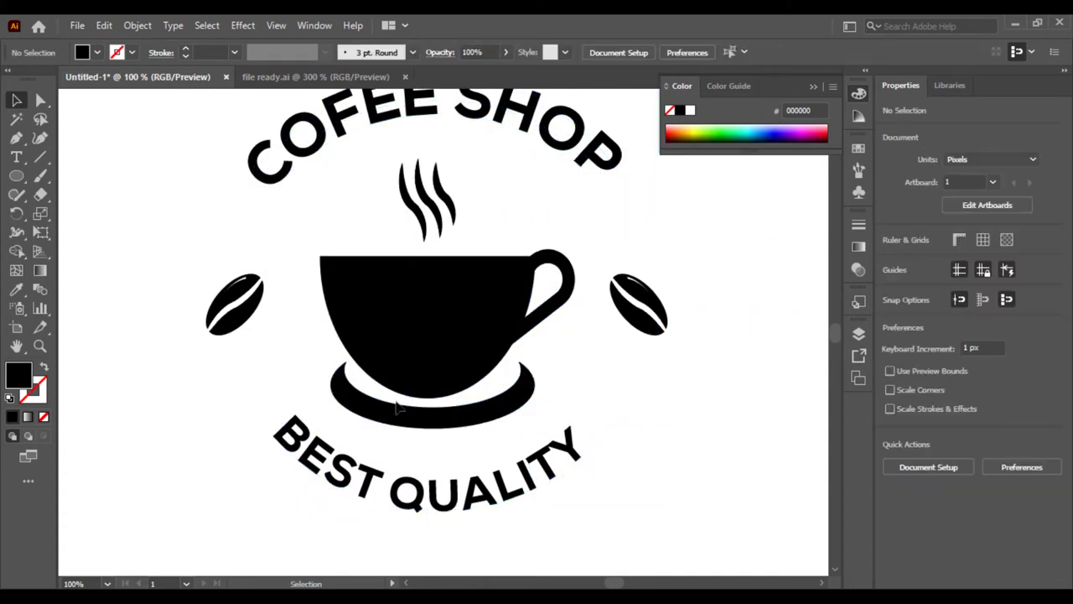
{"action": "left_click", "coordinate": [452, 420]}
{"action": "left_click_drag", "start_coordinate": [453, 430], "coordinate": [445, 417]}
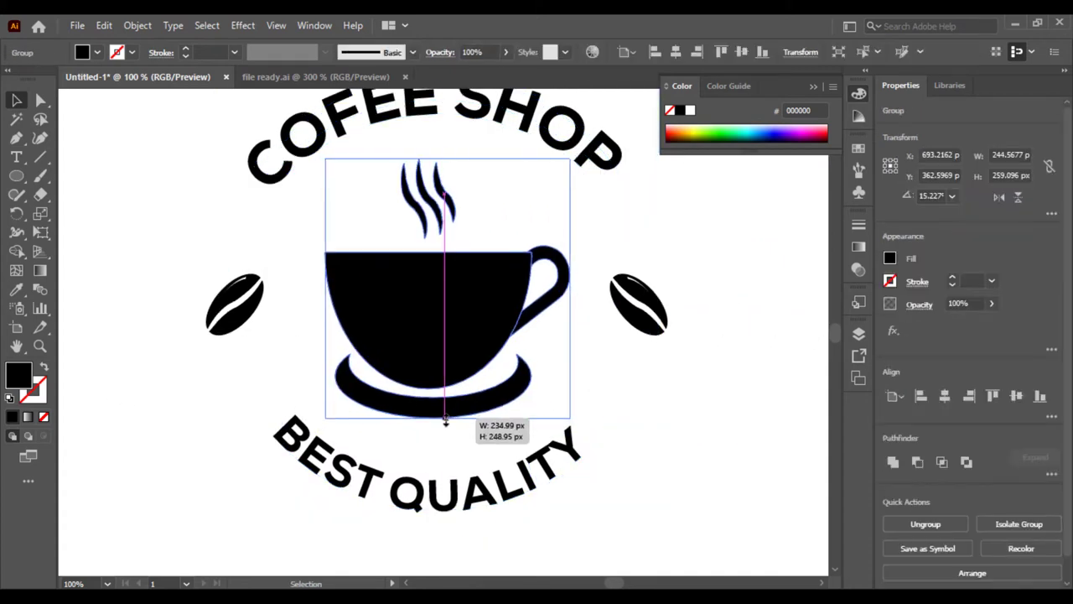
{"action": "left_click", "coordinate": [442, 352], "text": "shift"}
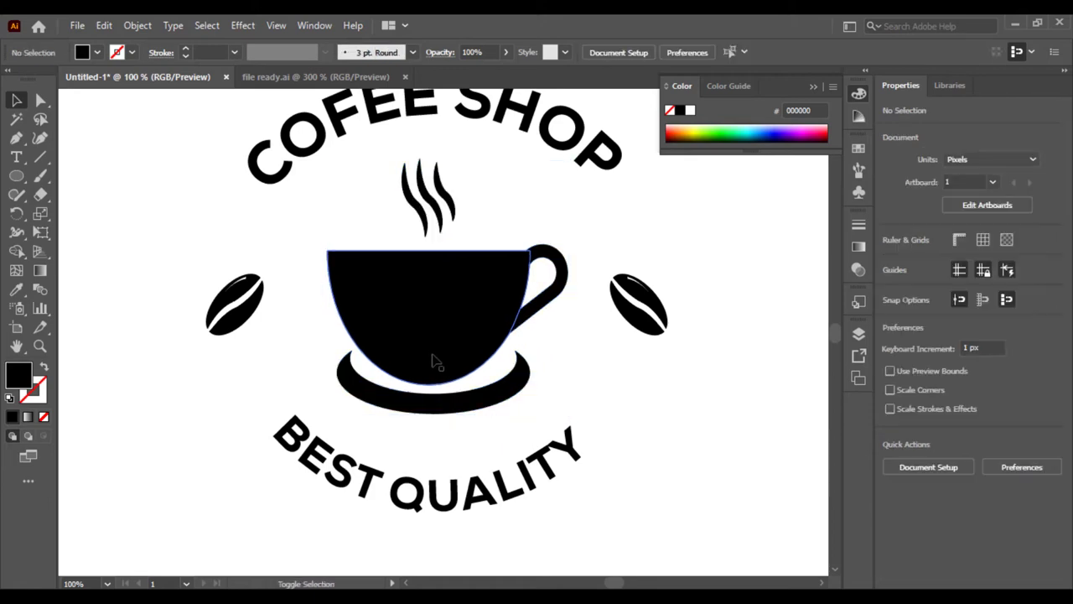
Group every part of the COFEE SHOP badge and zoom out to 50%
{"action": "left_click_drag", "start_coordinate": [707, 471], "coordinate": [228, 151]}
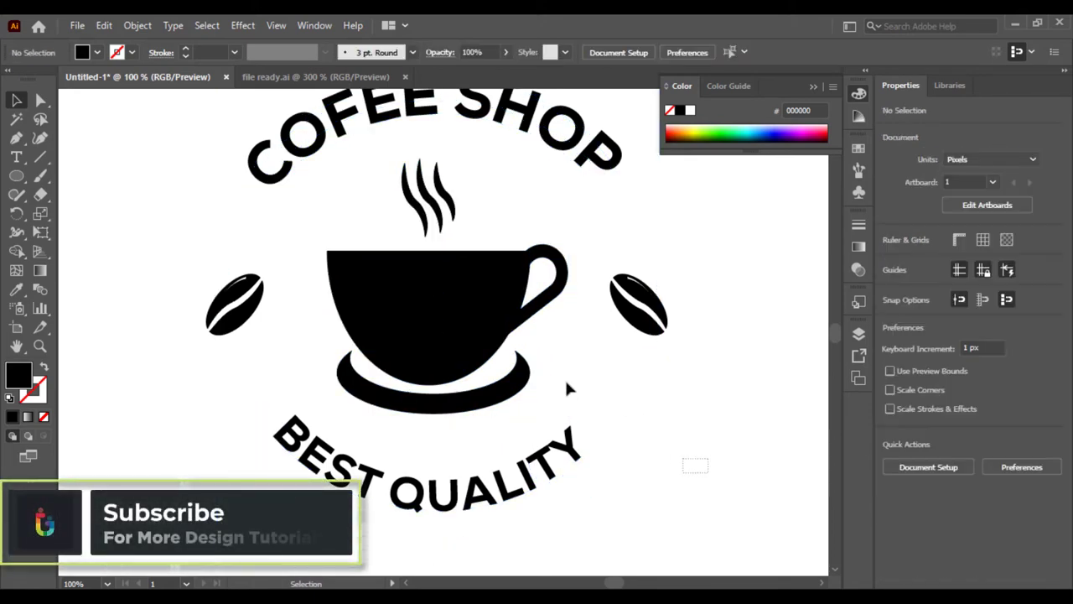
{"action": "right_click", "coordinate": [403, 272]}
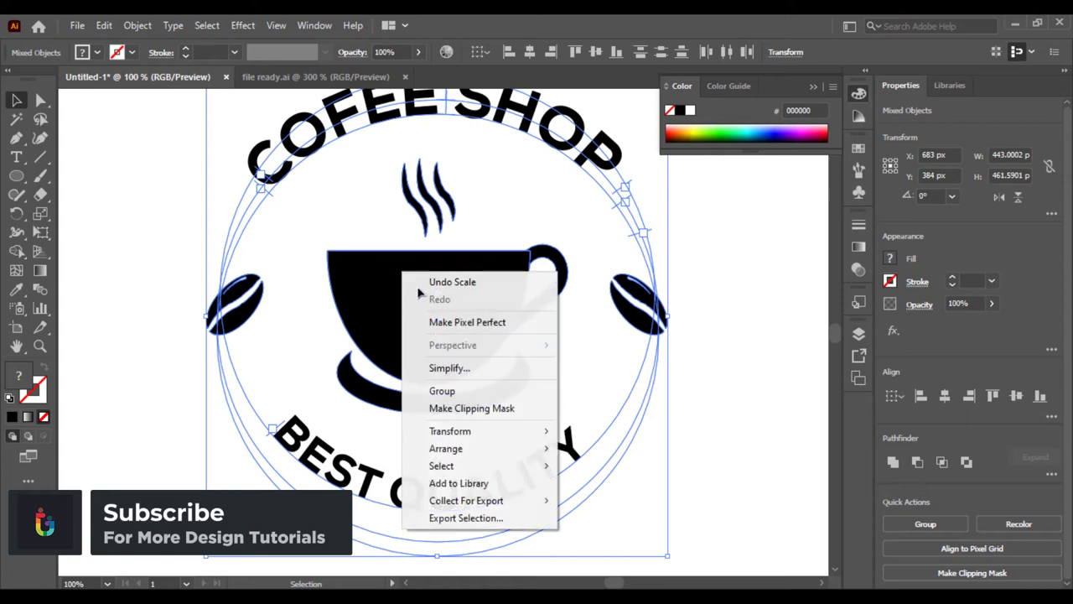
{"action": "left_click", "coordinate": [442, 390]}
{"action": "left_click", "coordinate": [120, 359]}
{"action": "key", "text": "ctrl+minus"}
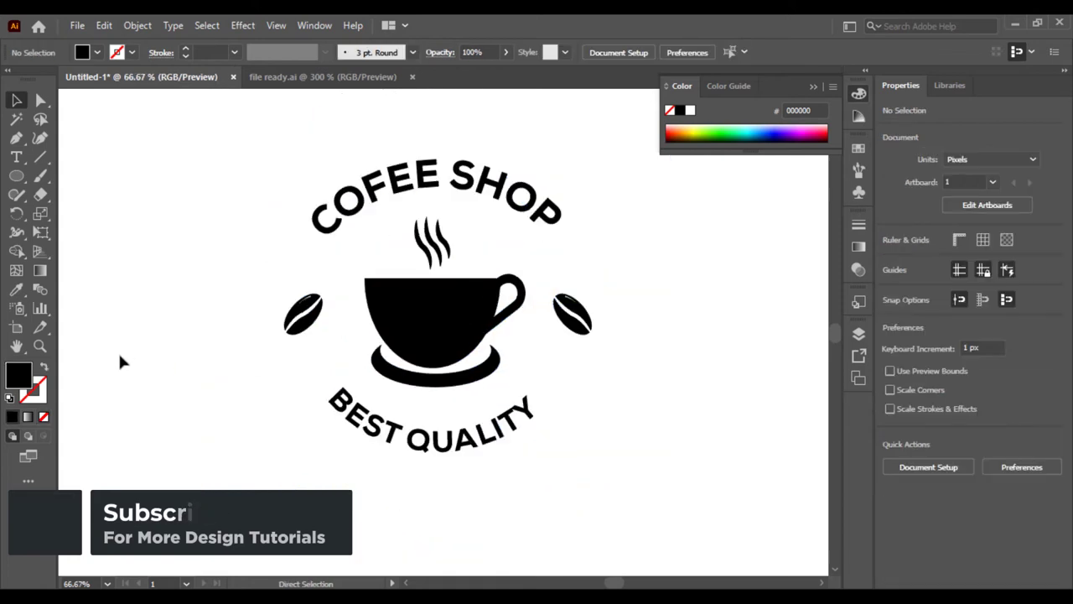
{"action": "key", "text": "ctrl+minus"}
{"action": "key", "text": "ctrl+minus"}
{"action": "key", "text": "ctrl+plus"}
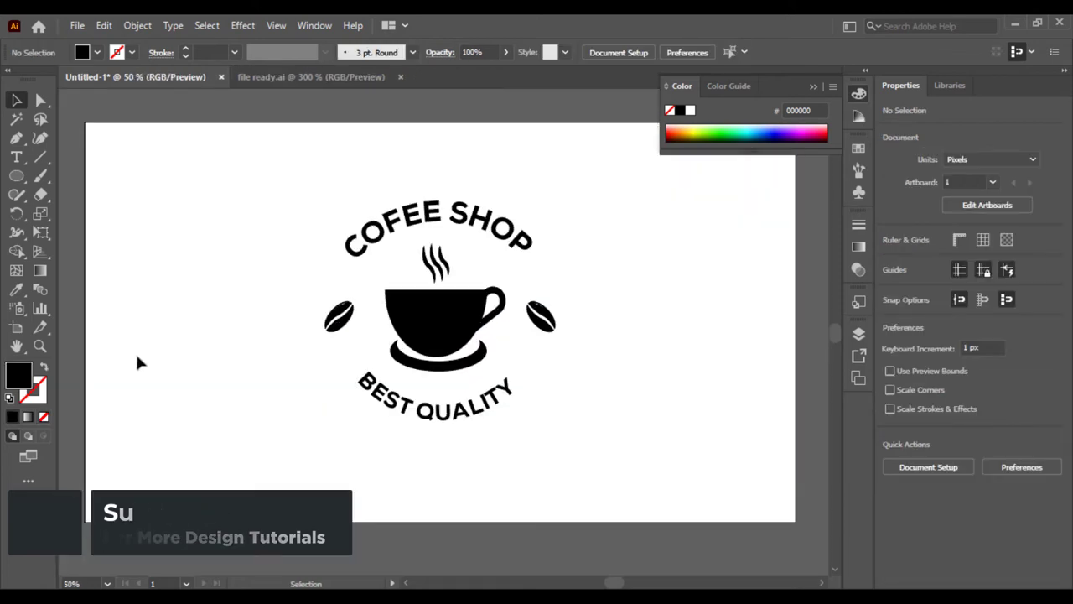